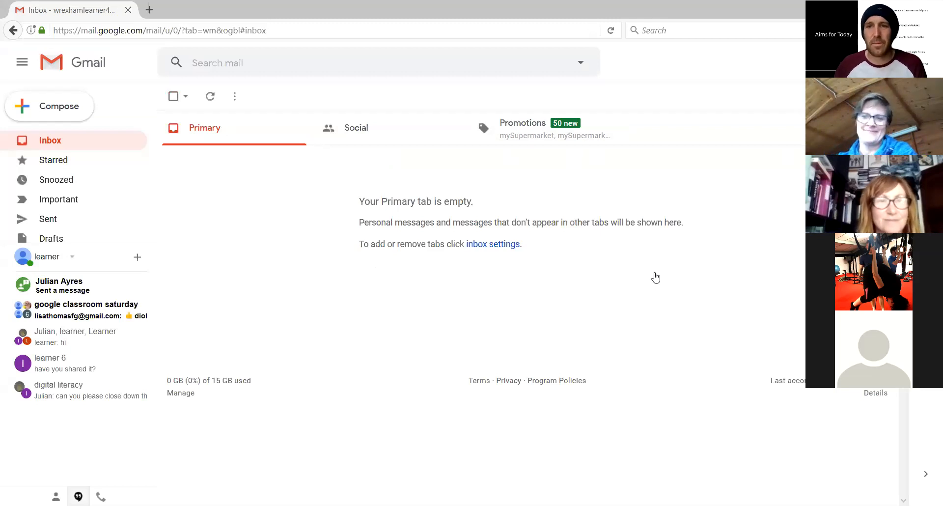
Switch to the teacher's Google Classroom window, view the prompt for joining a class and cancel it without entering a code
{"action": "key", "text": "alt+Tab"}
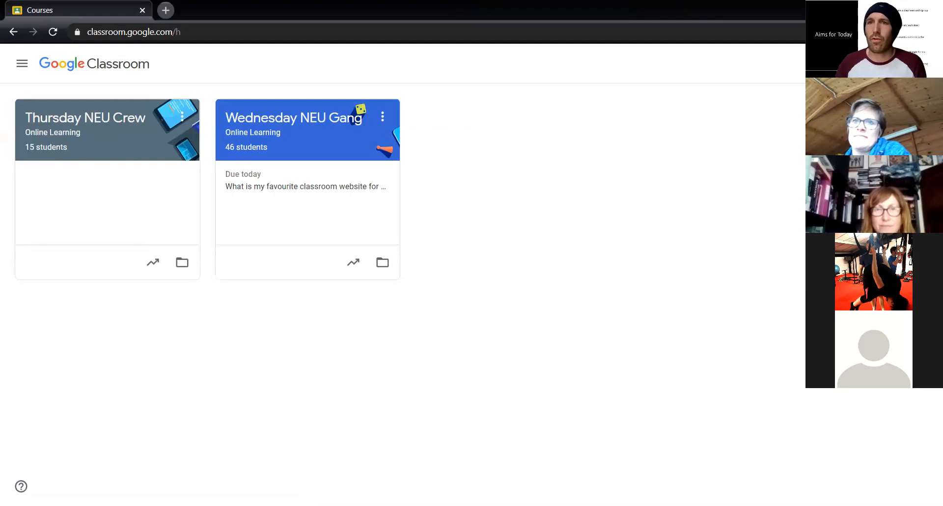
{"action": "left_click", "coordinate": [853, 63]}
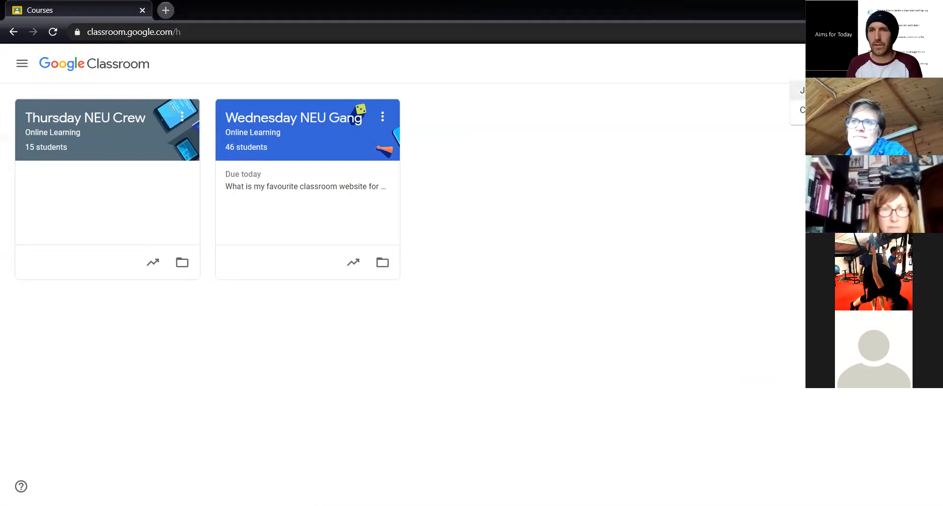
{"action": "left_click", "coordinate": [799, 90]}
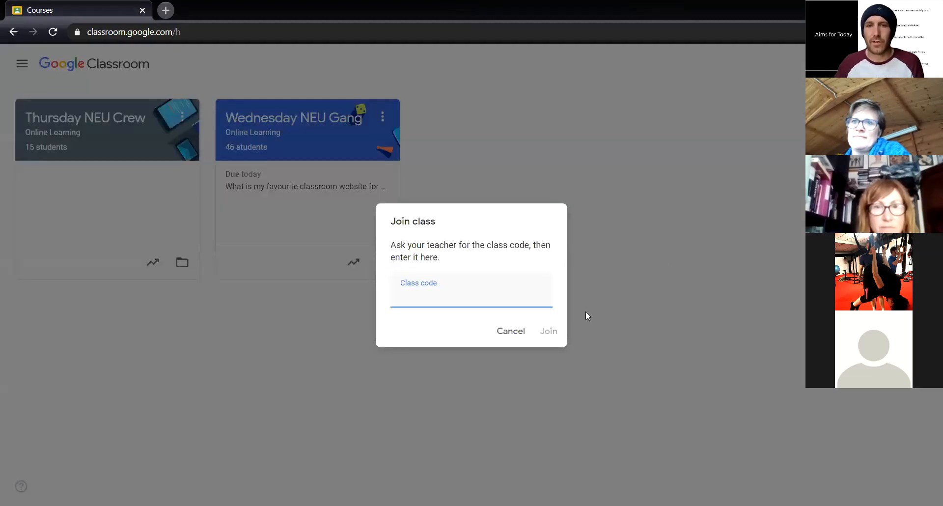
{"action": "left_click", "coordinate": [513, 334]}
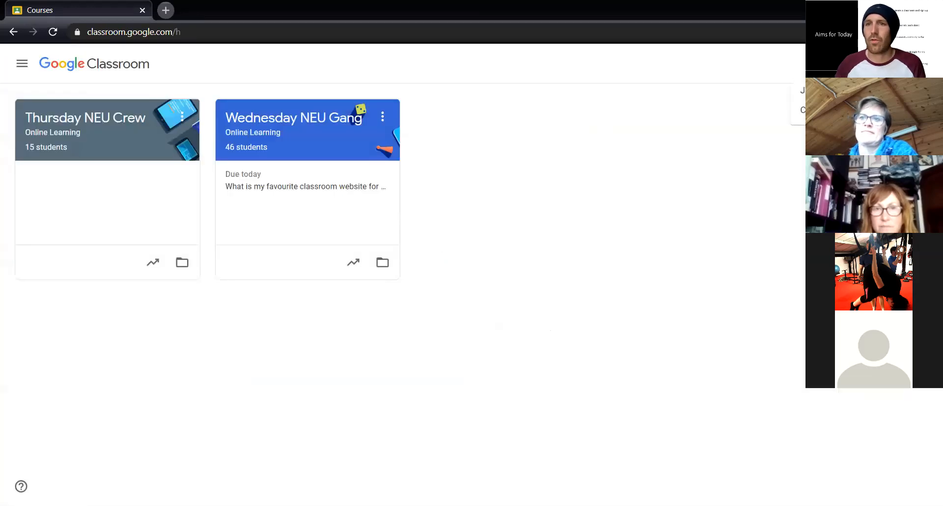
Start creating a class and accept the notice about not using Classroom at a school or university with students
{"action": "left_click", "coordinate": [798, 110]}
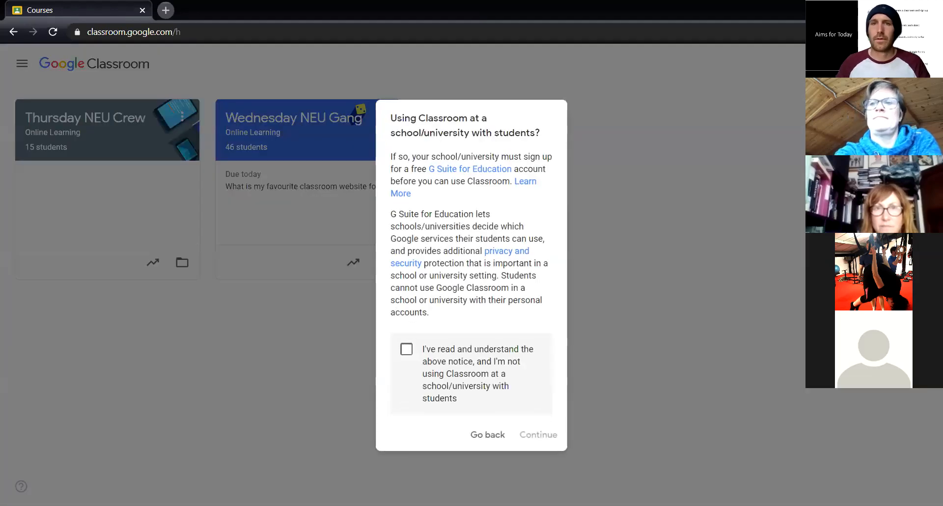
{"action": "left_click", "coordinate": [458, 357]}
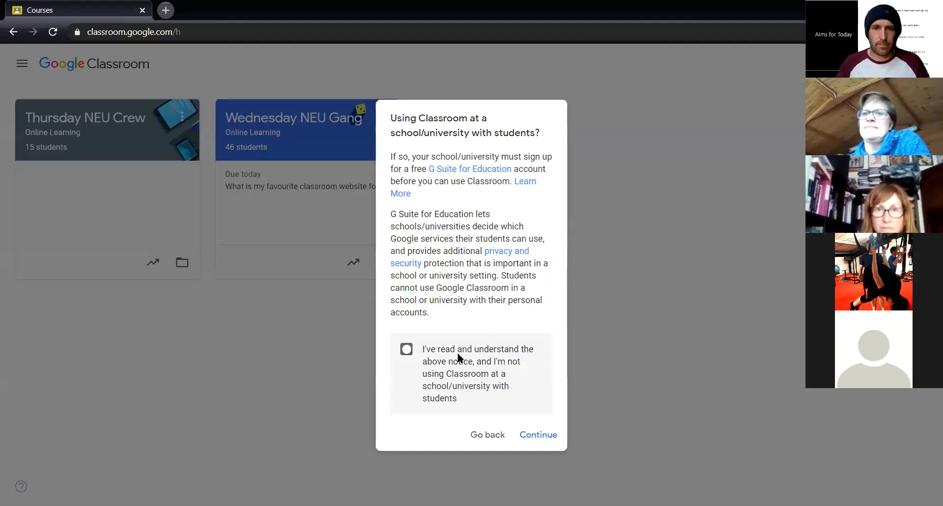
{"action": "left_click", "coordinate": [540, 434]}
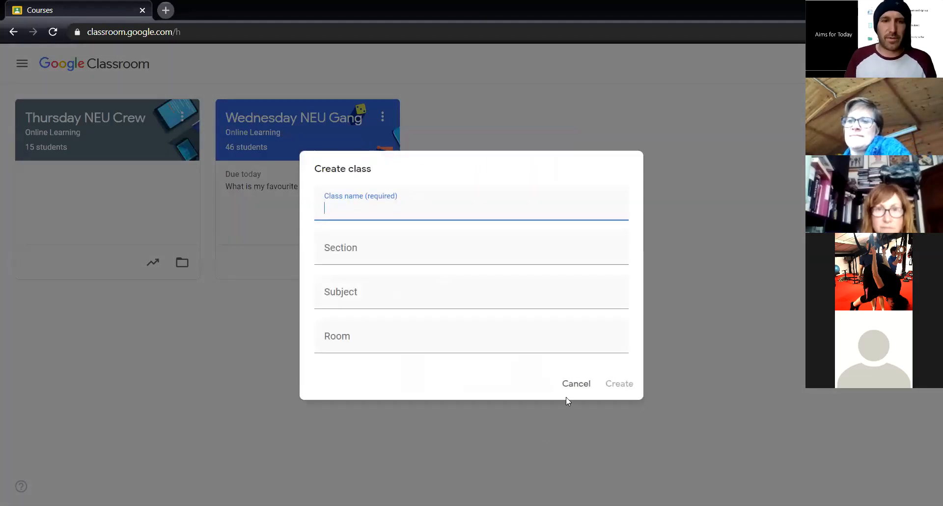
Name the new class "Final Test Group" and set its section to "Higher"
{"action": "type", "text": "Final "}
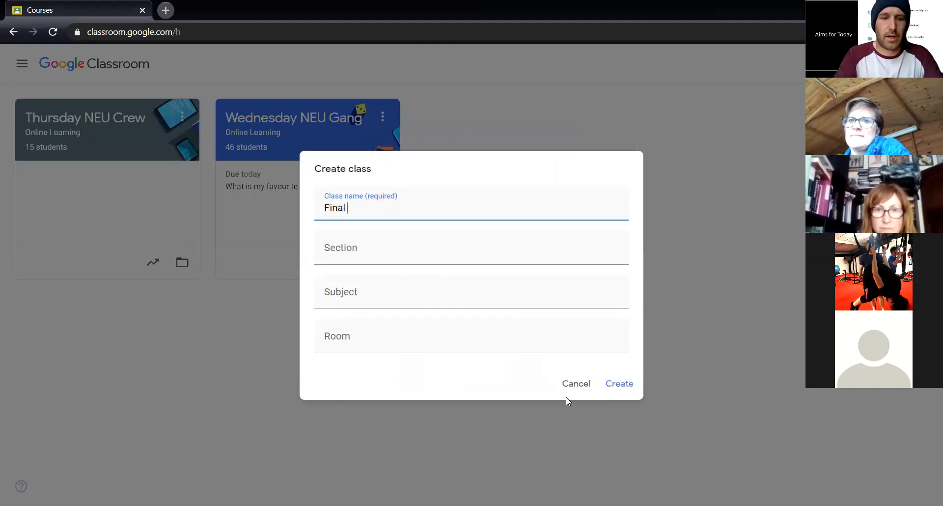
{"action": "type", "text": "Test G"}
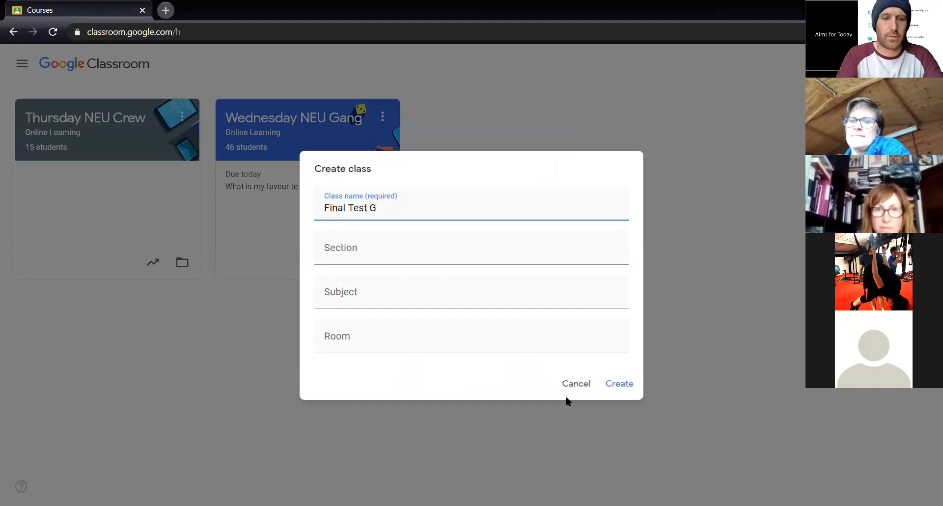
{"action": "type", "text": "roup"}
{"action": "key", "text": "Tab"}
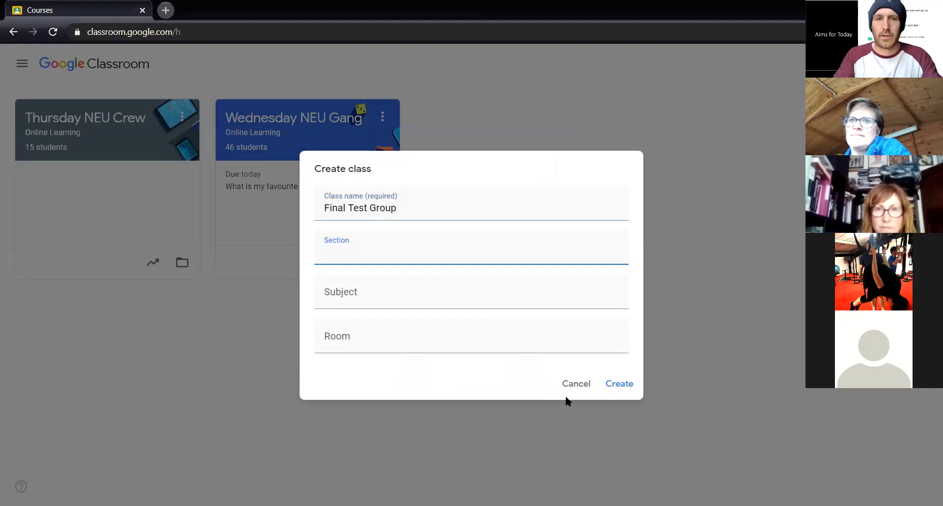
{"action": "type", "text": "Hi"}
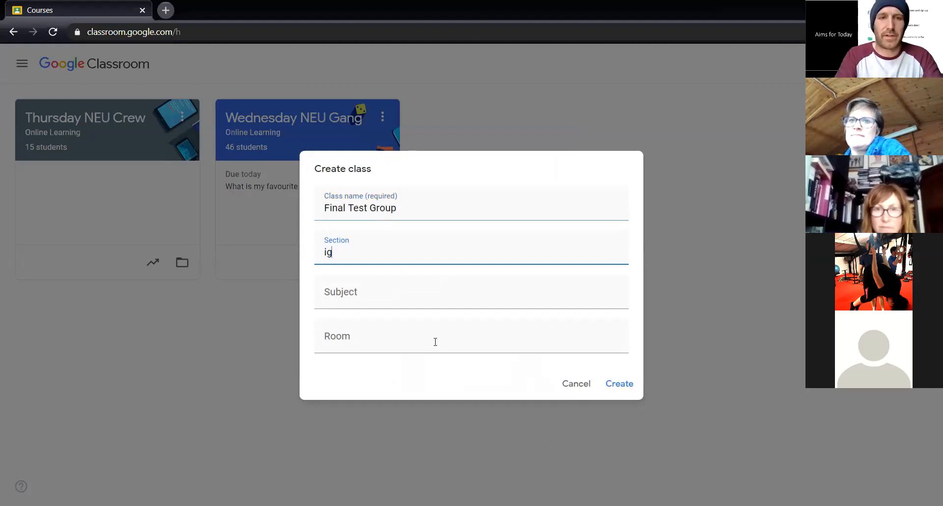
{"action": "key", "text": "BackSpace"}
{"action": "key", "text": "BackSpace"}
{"action": "type", "text": "Higher"}
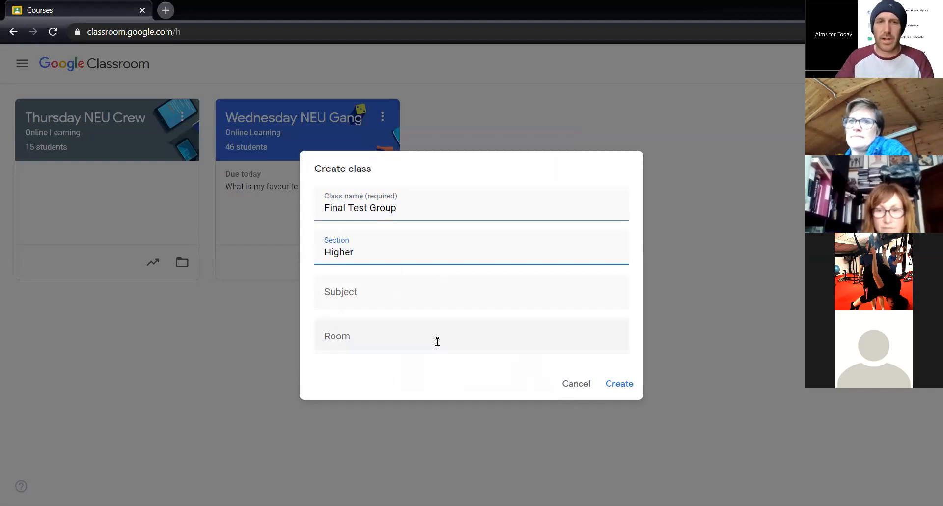
Set the subject to "IT" and the room to "Online", and create the class
{"action": "key", "text": "Tab"}
{"action": "type", "text": "IT"}
{"action": "key", "text": "Tab"}
{"action": "type", "text": "Online"}
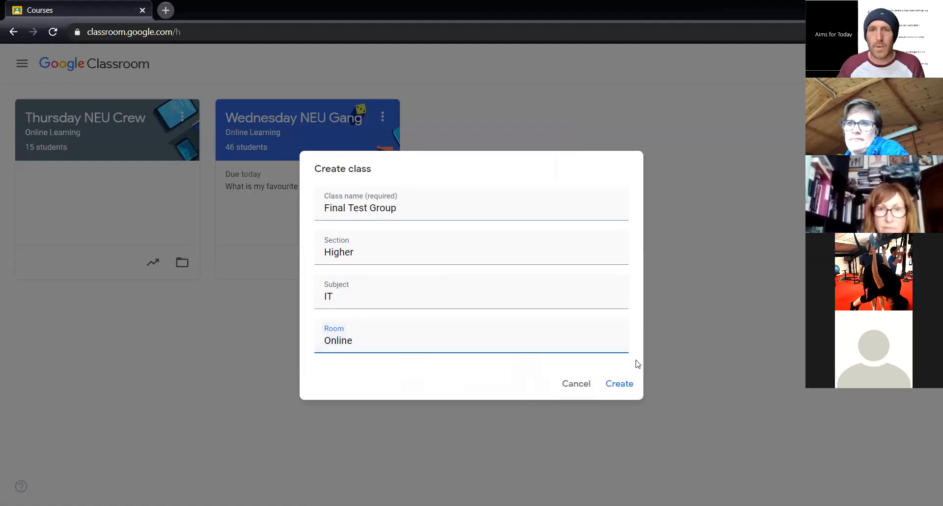
{"action": "left_click", "coordinate": [621, 386]}
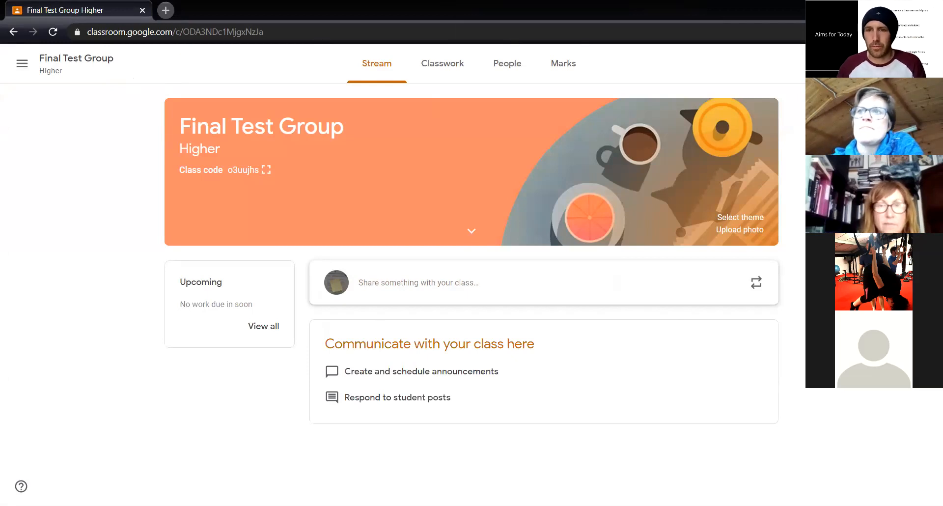
View the photo upload options for the class banner and close them without choosing a photo
{"action": "left_click", "coordinate": [742, 230]}
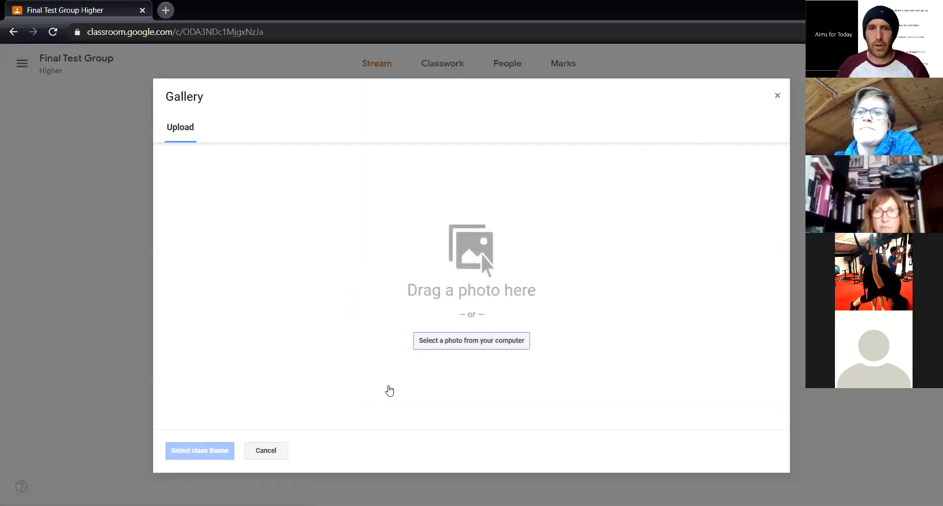
{"action": "left_click", "coordinate": [778, 96]}
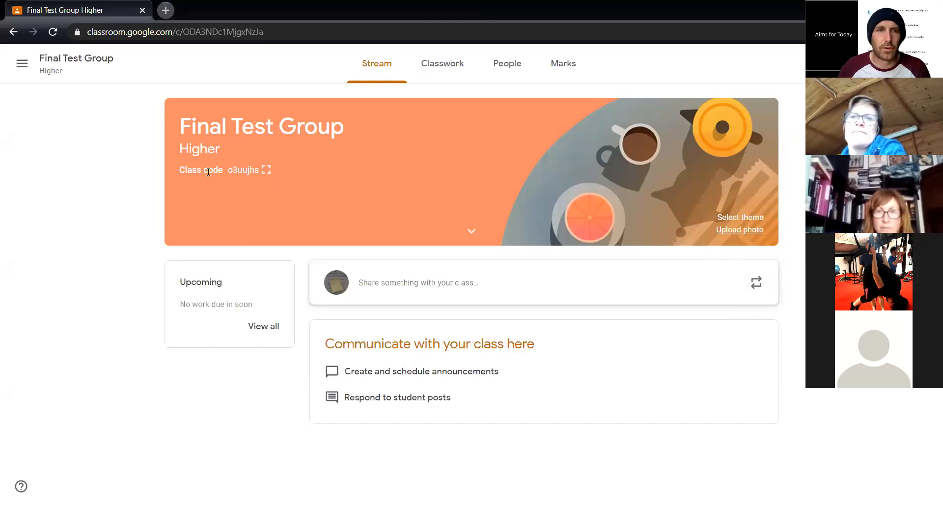
Display the Final Test Group class code enlarged, copy it and close the display
{"action": "left_click", "coordinate": [268, 170]}
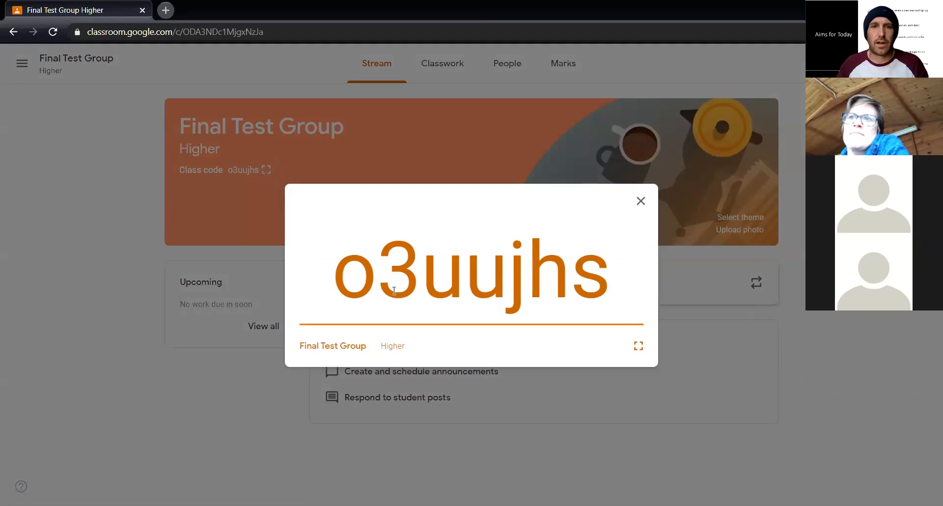
{"action": "left_click_drag", "start_coordinate": [333, 278], "coordinate": [628, 303]}
{"action": "key", "text": "ctrl+c"}
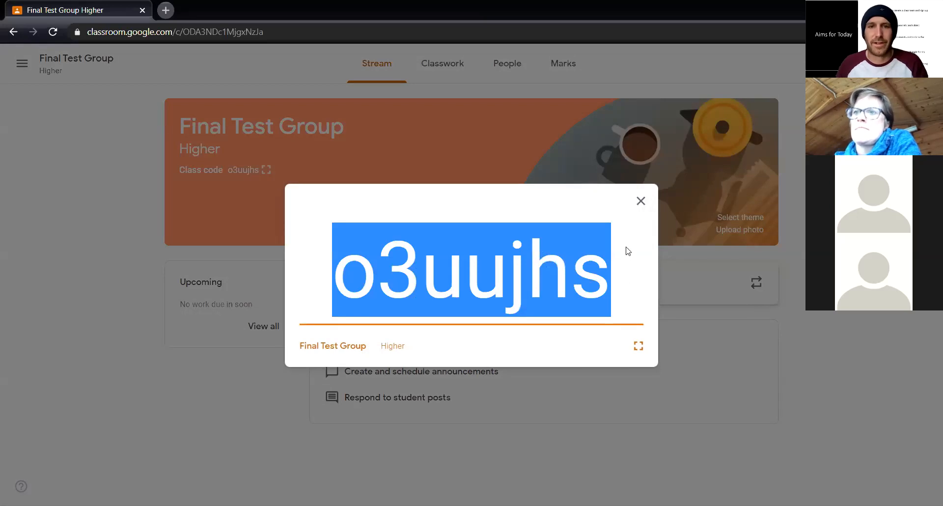
{"action": "left_click", "coordinate": [641, 202]}
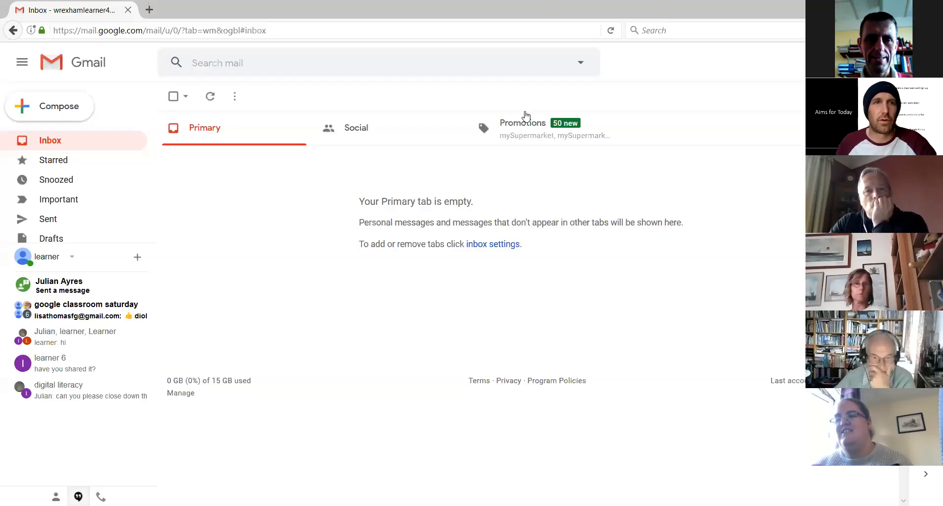
In a new tab of the learner's browser, search for "google classroom" and open the Google Classroom site
{"action": "left_click", "coordinate": [149, 10]}
{"action": "type", "text": "google"}
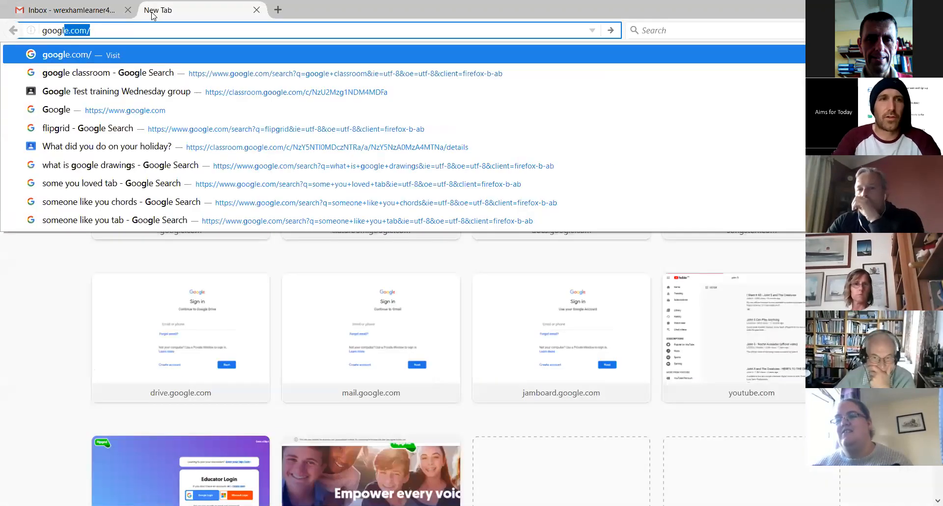
{"action": "type", "text": " classroom"}
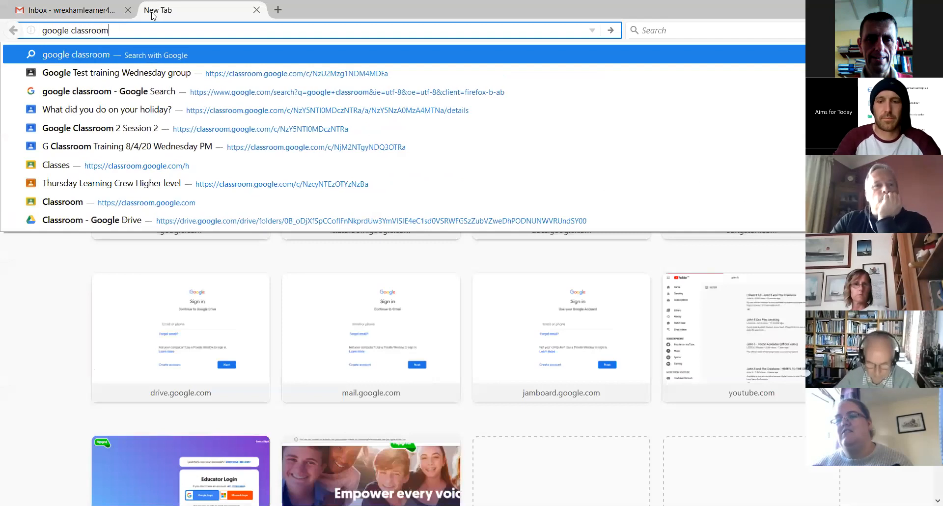
{"action": "key", "text": "Return"}
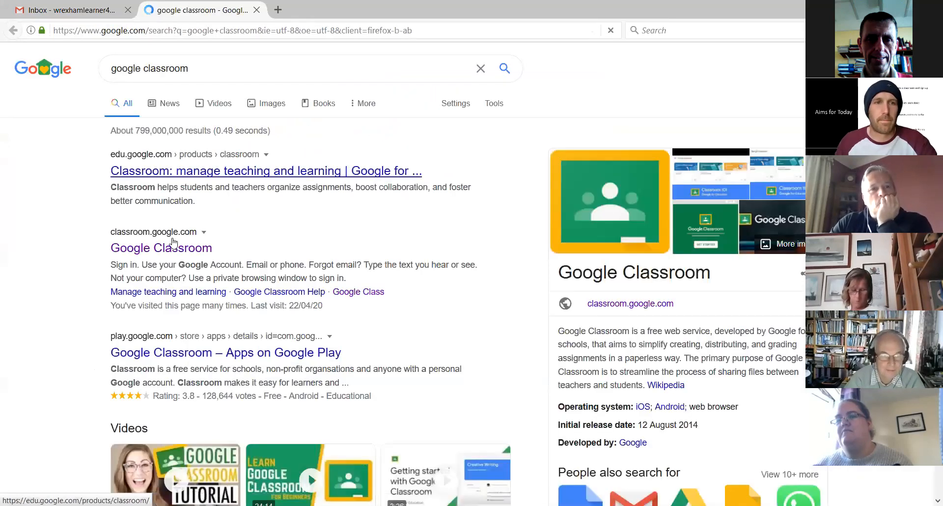
{"action": "left_click", "coordinate": [185, 271]}
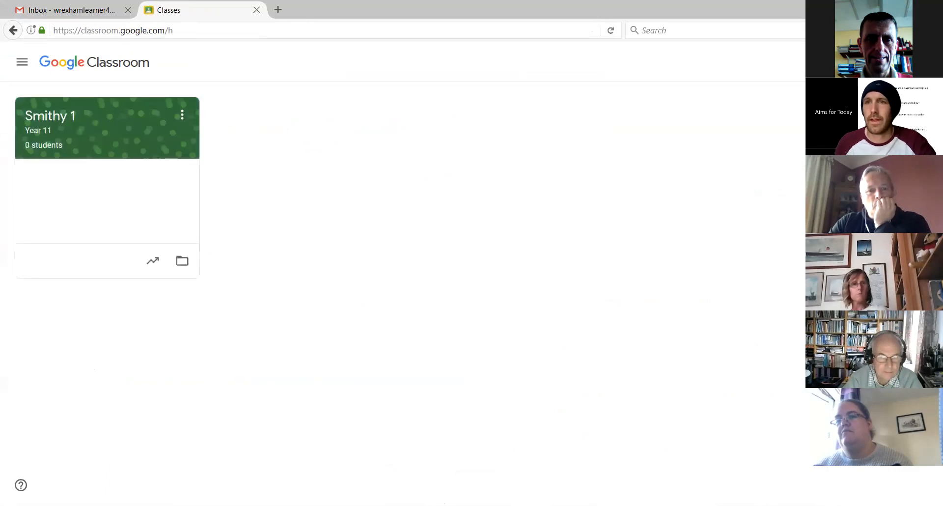
Paste the copied class code into the learner's prompt for joining a class and cancel without joining
{"action": "left_click", "coordinate": [859, 62]}
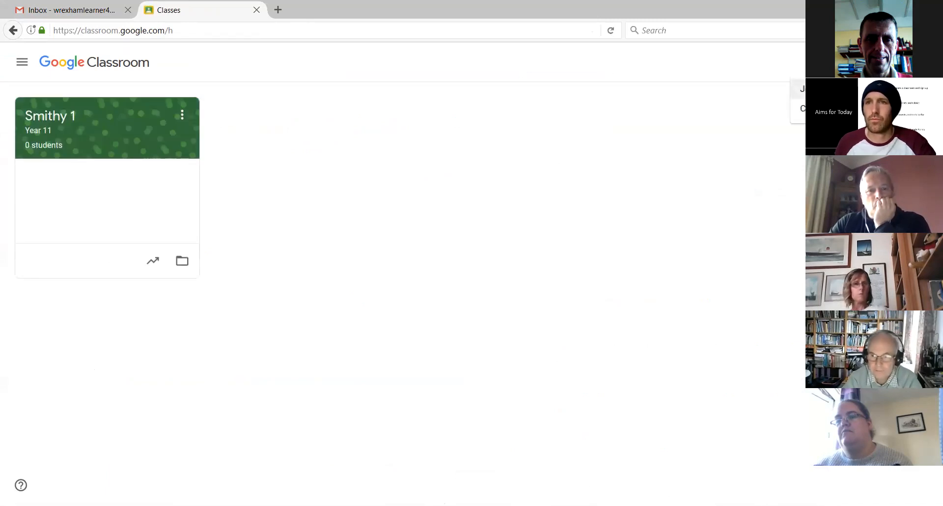
{"action": "left_click", "coordinate": [826, 89]}
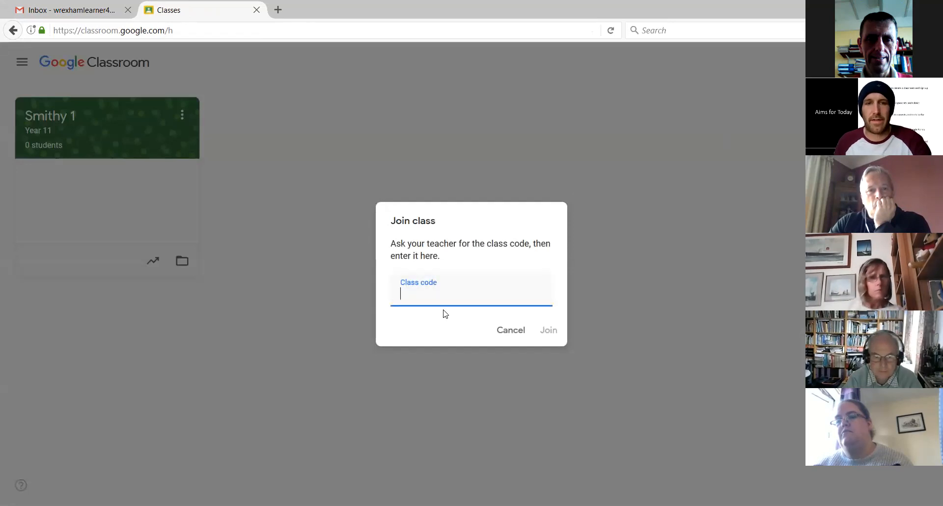
{"action": "key", "text": "ctrl+v"}
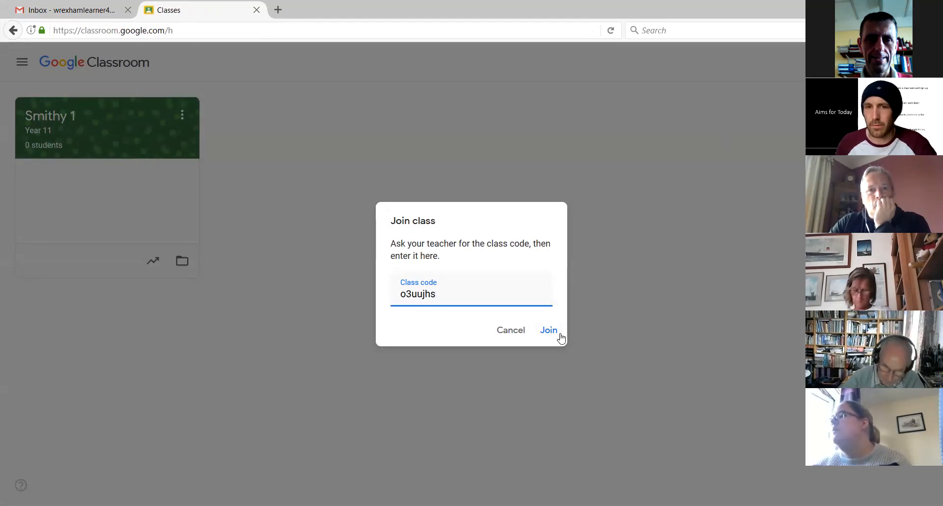
{"action": "left_click", "coordinate": [521, 333]}
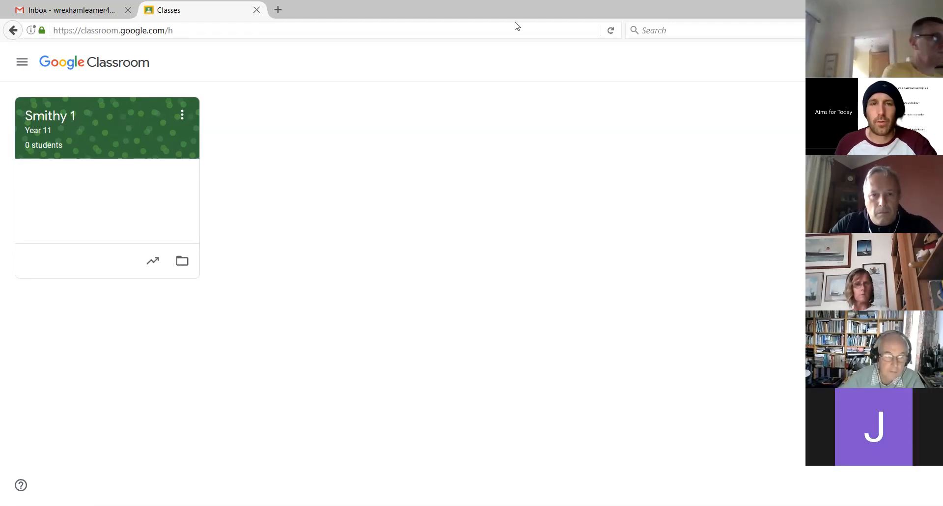
Switch back to the teacher's Classroom window and add a learner's e-mail address to a student invitation for Final Test Group
{"action": "key", "text": "alt+Tab"}
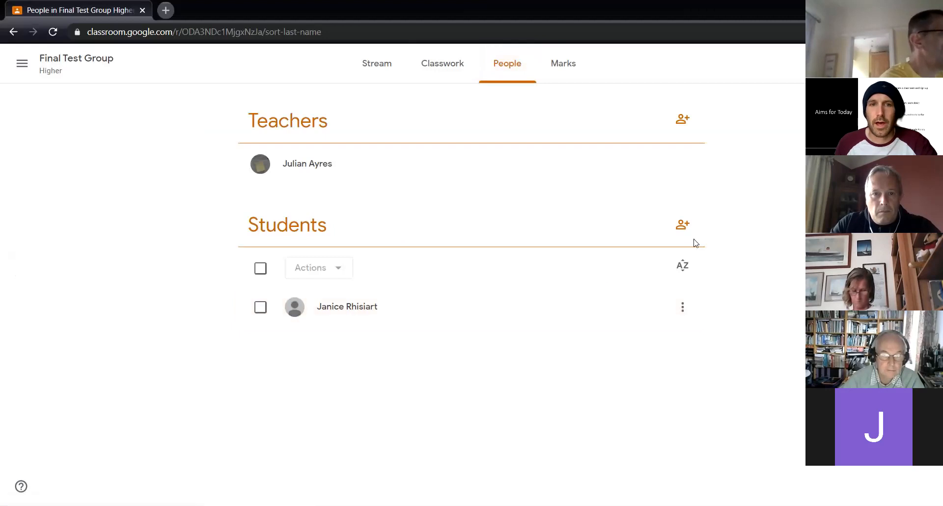
{"action": "left_click", "coordinate": [683, 225]}
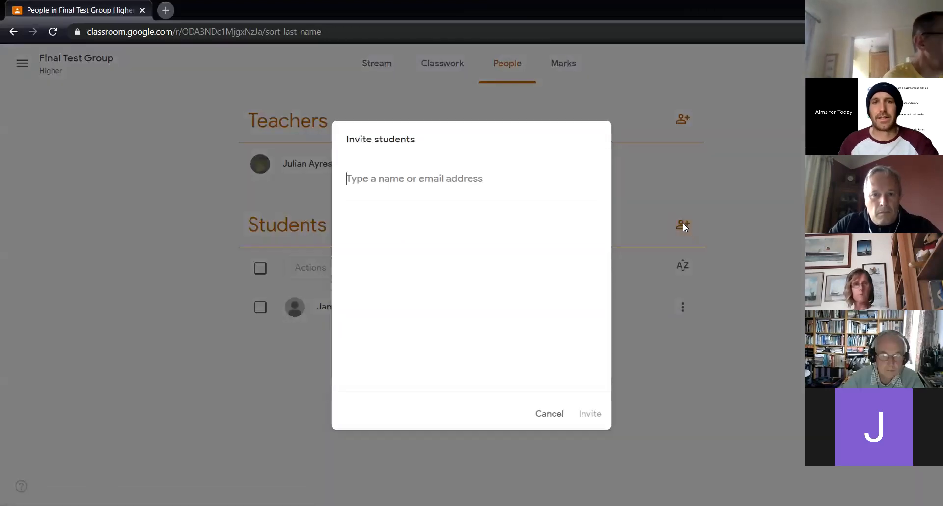
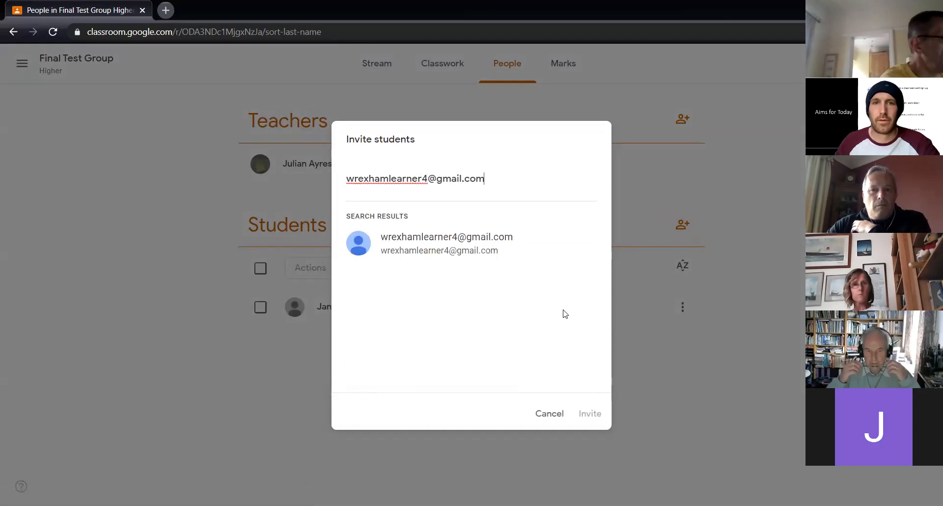
{"action": "left_click", "coordinate": [425, 240]}
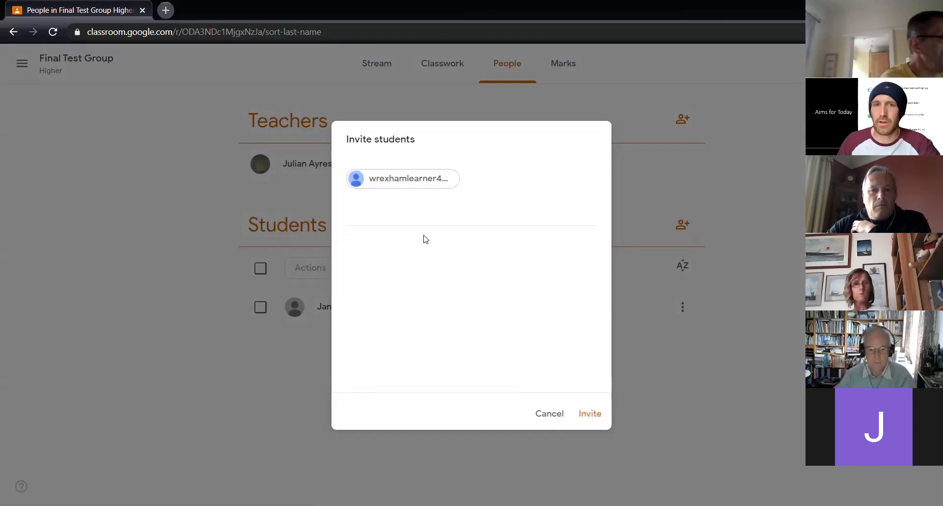
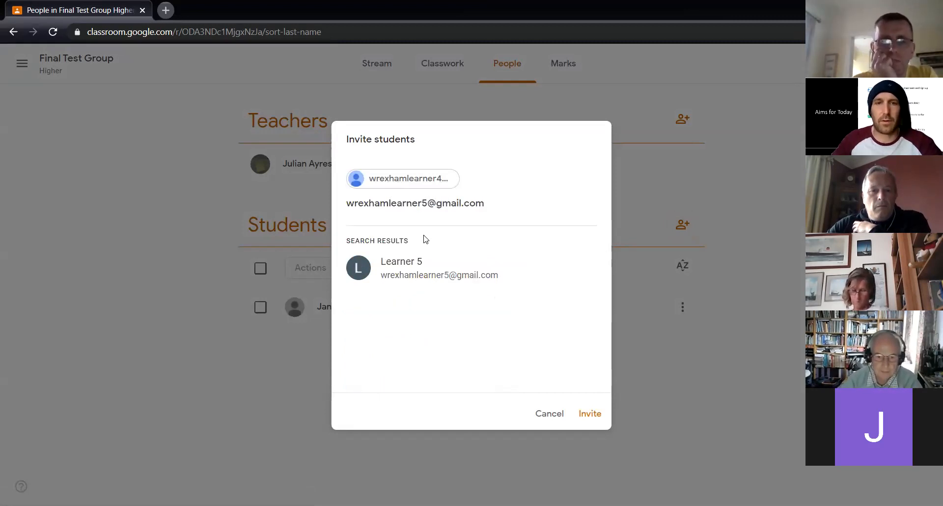
Add a second learner's e-mail address to the student invitation and send the invitations
{"action": "left_click", "coordinate": [421, 276]}
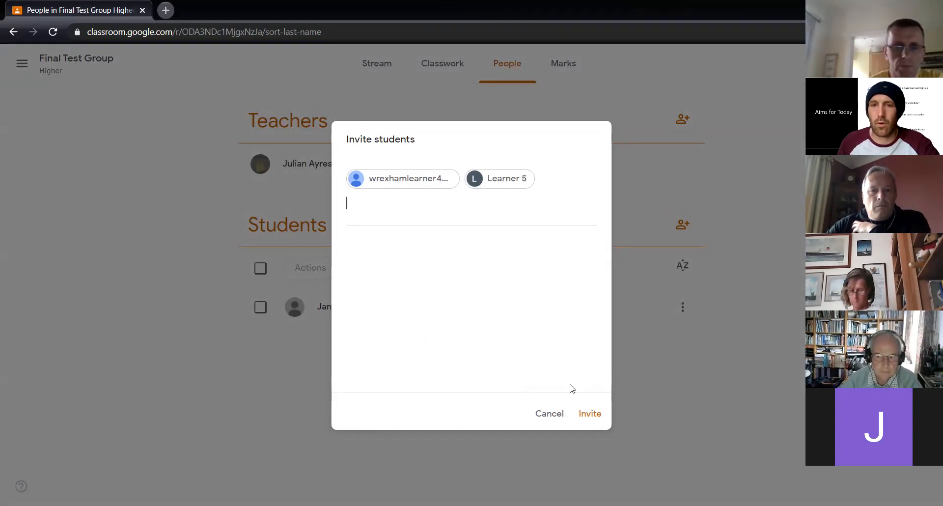
{"action": "left_click", "coordinate": [591, 415]}
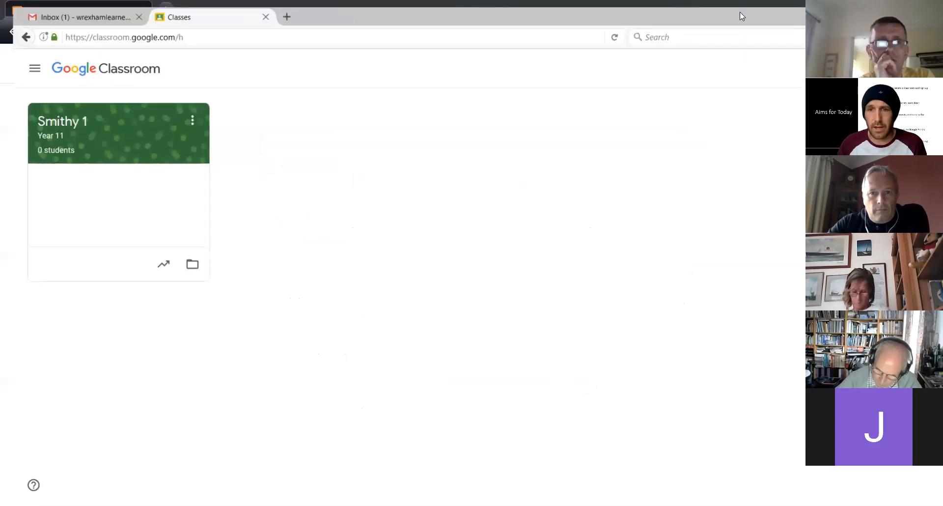
Switch to the learner's browser, open the Final Test Group invitation e-mail in Gmail and join the class from it
{"action": "double_click", "coordinate": [740, 13]}
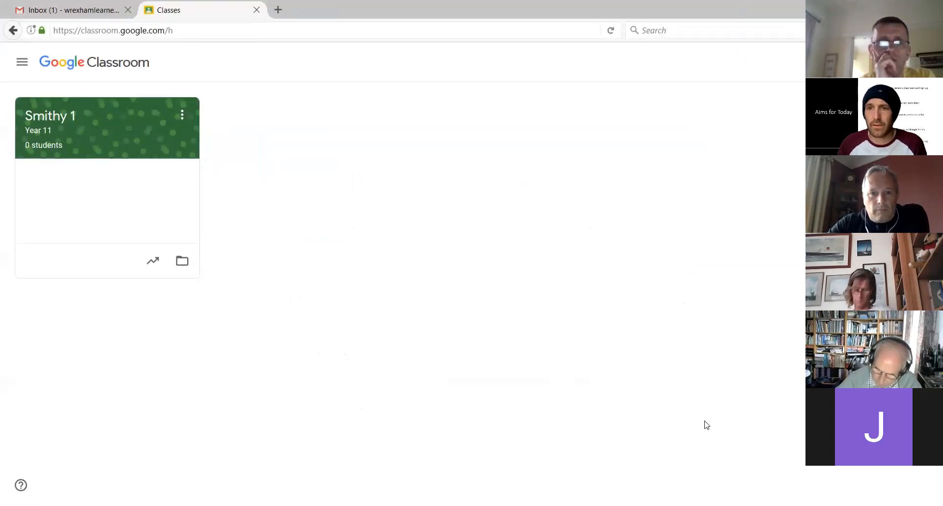
{"action": "left_click", "coordinate": [93, 11]}
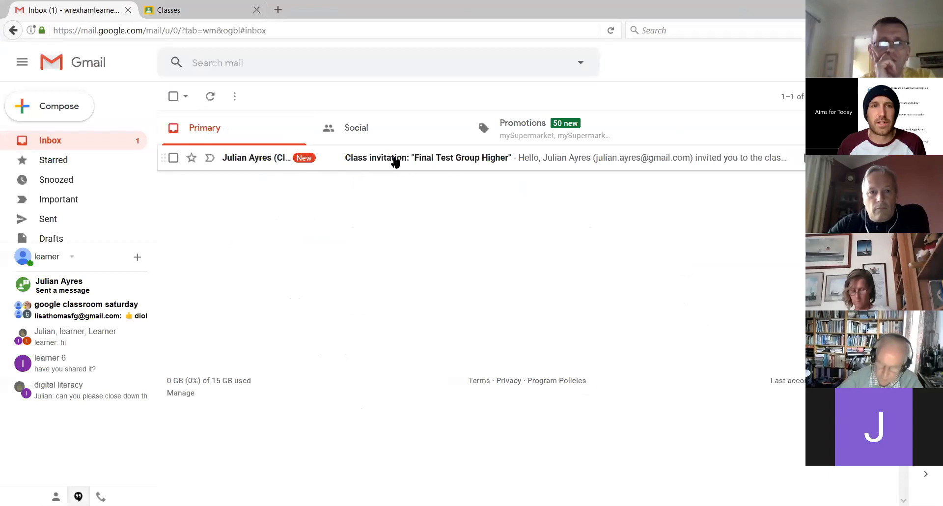
{"action": "left_click", "coordinate": [453, 160]}
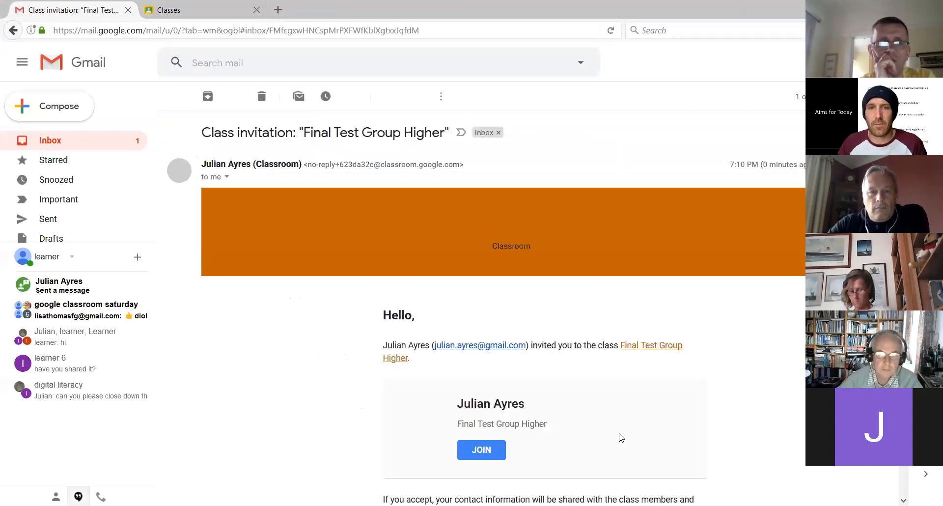
{"action": "scroll", "coordinate": [569, 382], "scroll_direction": "down", "scroll_amount": 4}
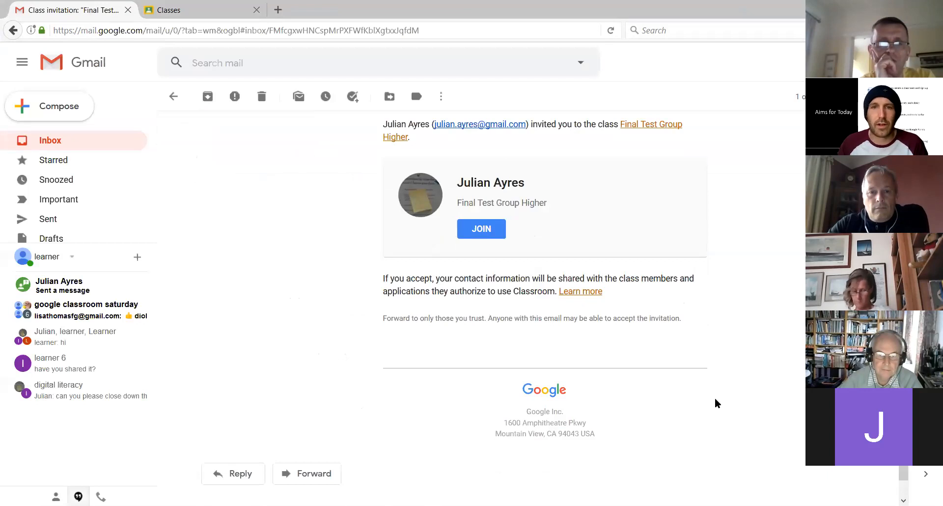
{"action": "left_click", "coordinate": [493, 232]}
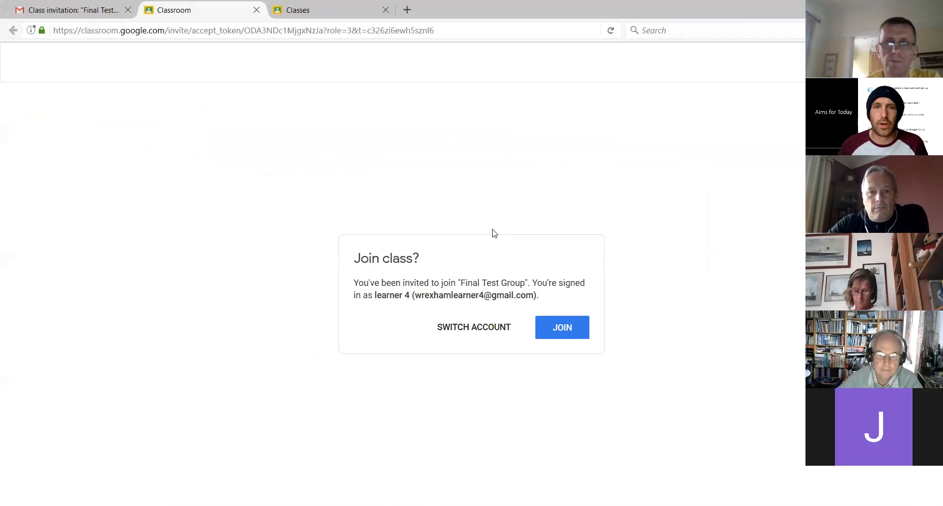
{"action": "left_click", "coordinate": [562, 325]}
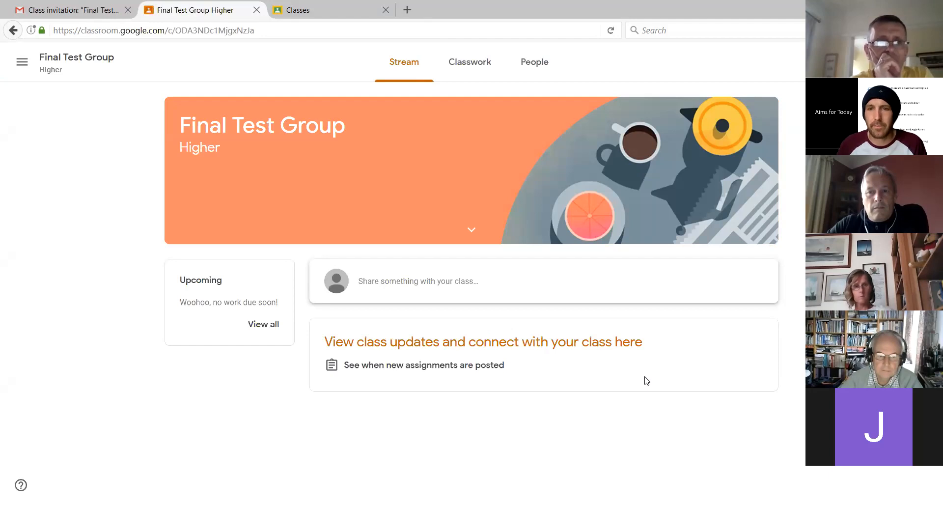
Switch back to the teacher's Classroom window and check which actions are available for the student learner 4
{"action": "key", "text": "alt+Tab"}
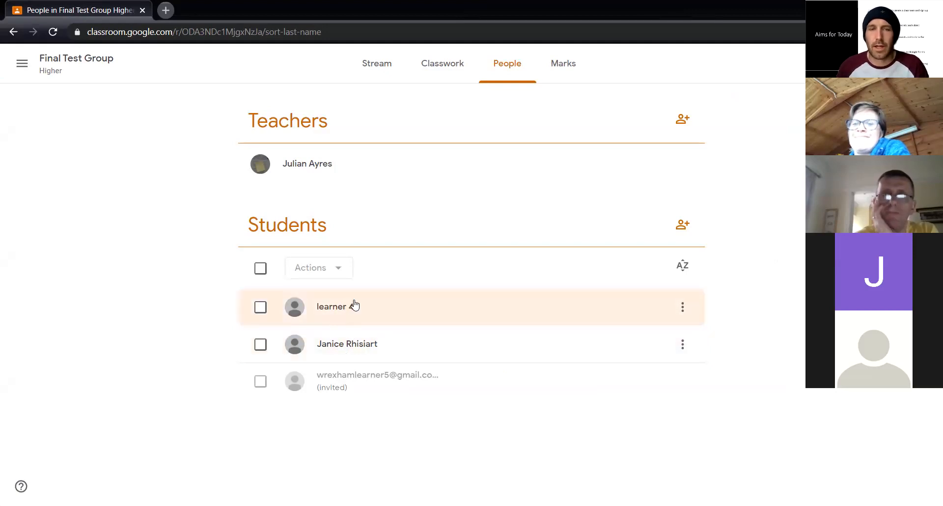
{"action": "left_click", "coordinate": [683, 309]}
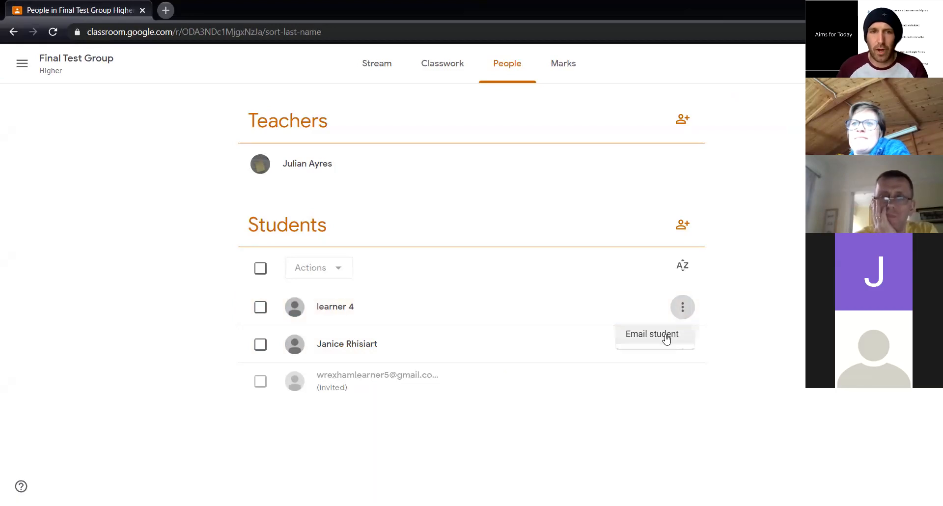
{"action": "left_click", "coordinate": [257, 311]}
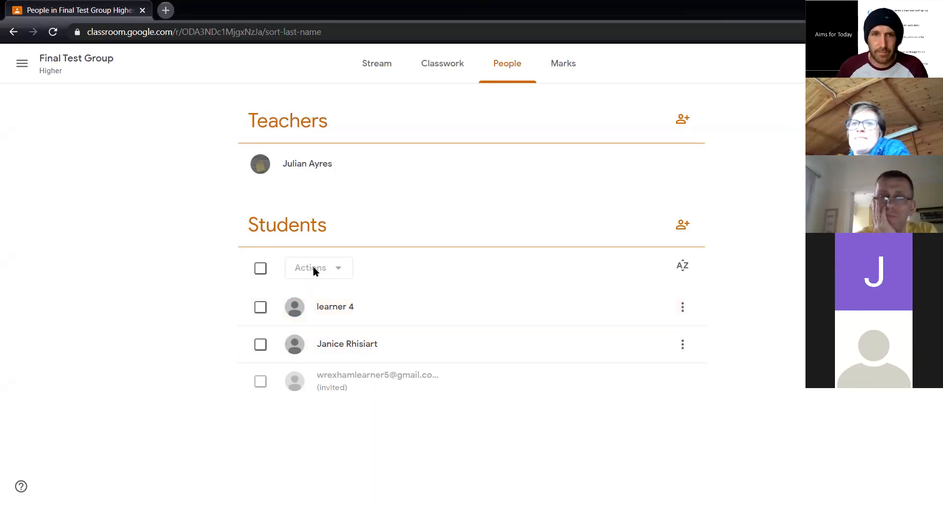
{"action": "left_click", "coordinate": [260, 307]}
{"action": "left_click", "coordinate": [326, 276]}
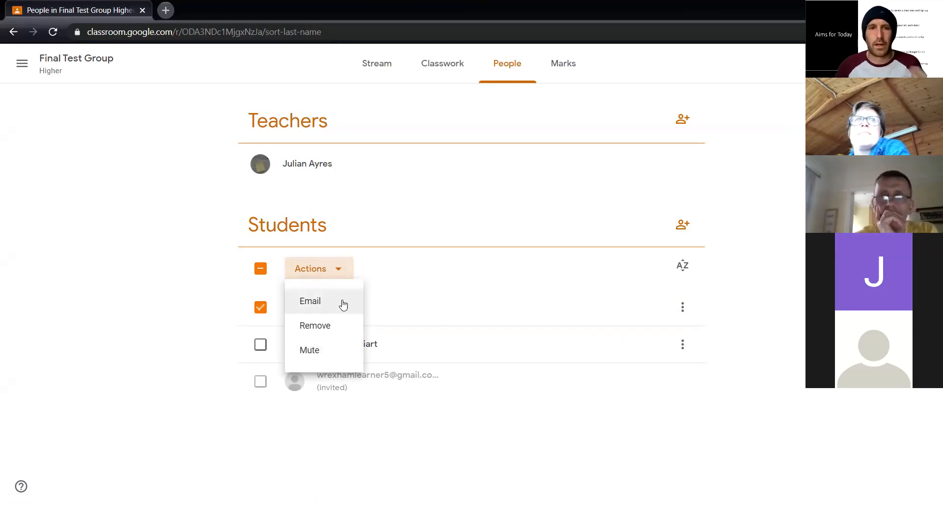
{"action": "left_click", "coordinate": [216, 293]}
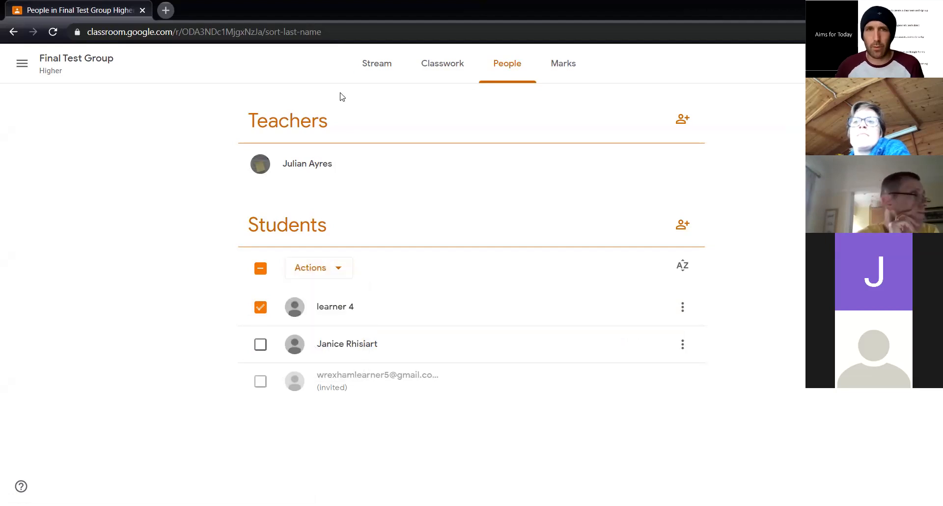
Start an announcement on the class stream with the text "Don't forget your PE kit tomorrow"
{"action": "left_click", "coordinate": [378, 63]}
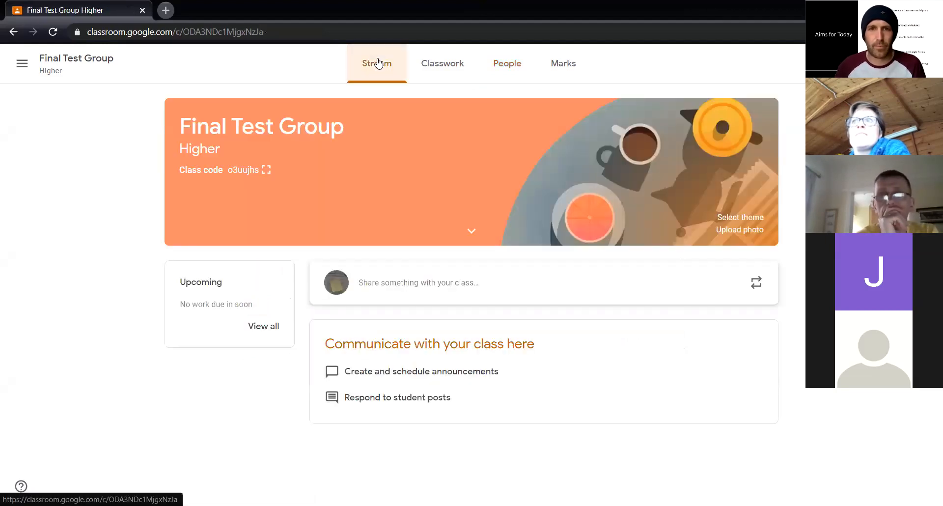
{"action": "left_click", "coordinate": [427, 285]}
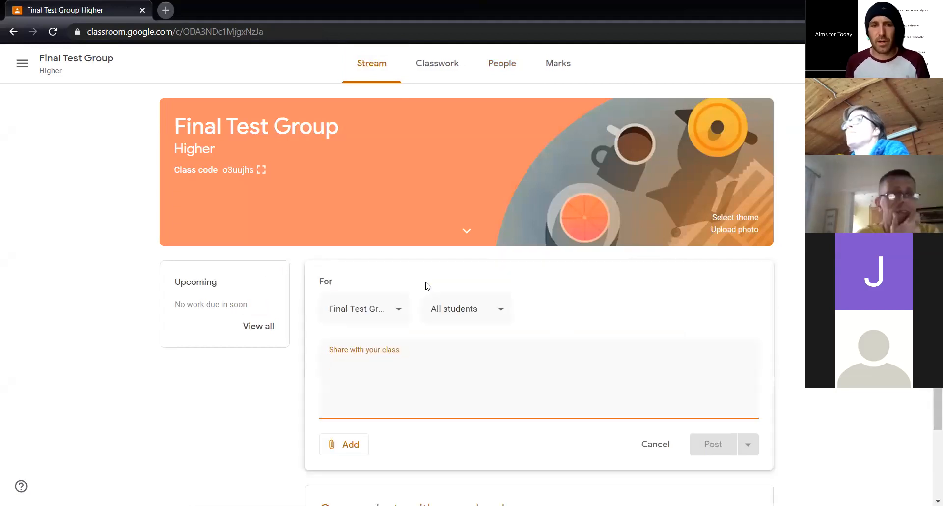
{"action": "type", "text": "D"}
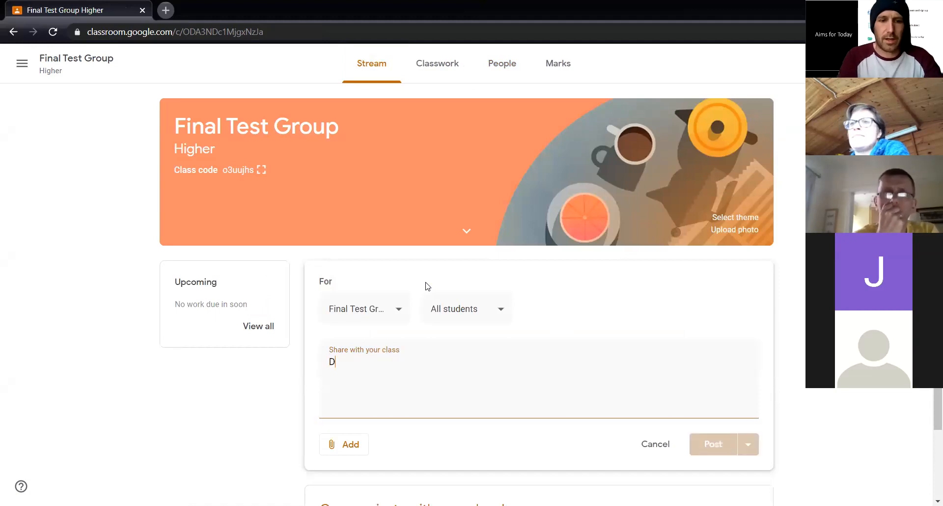
{"action": "type", "text": "on't forget your PE"}
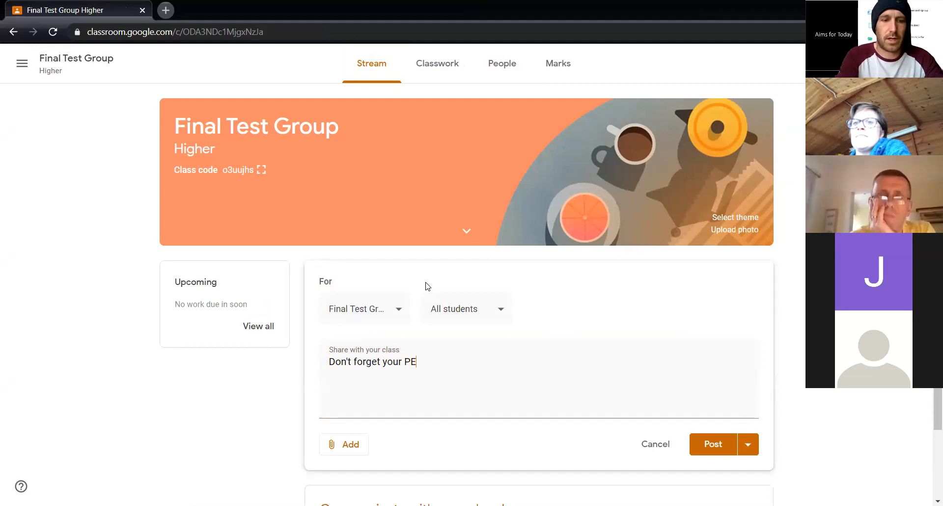
{"action": "type", "text": " kit tomorrow"}
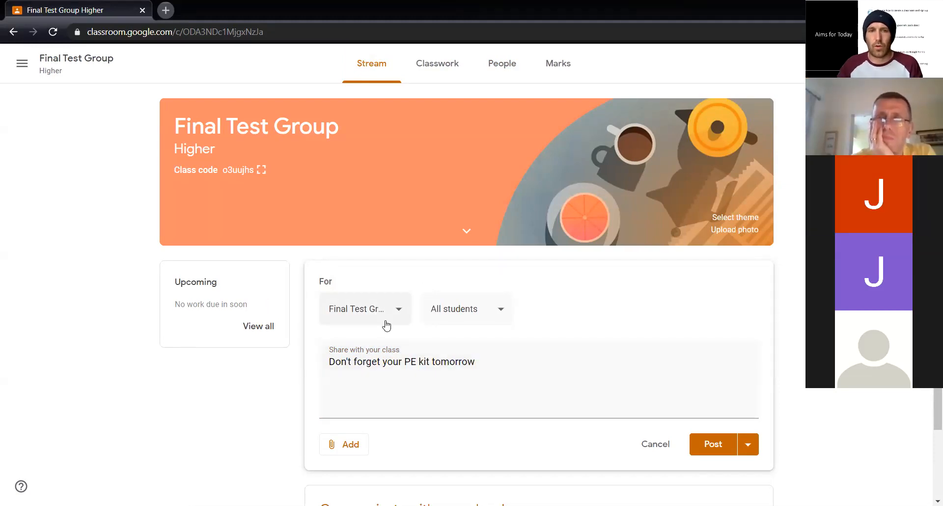
Limit the announcement's recipients to learner 4 by excluding the other student
{"action": "left_click", "coordinate": [462, 318]}
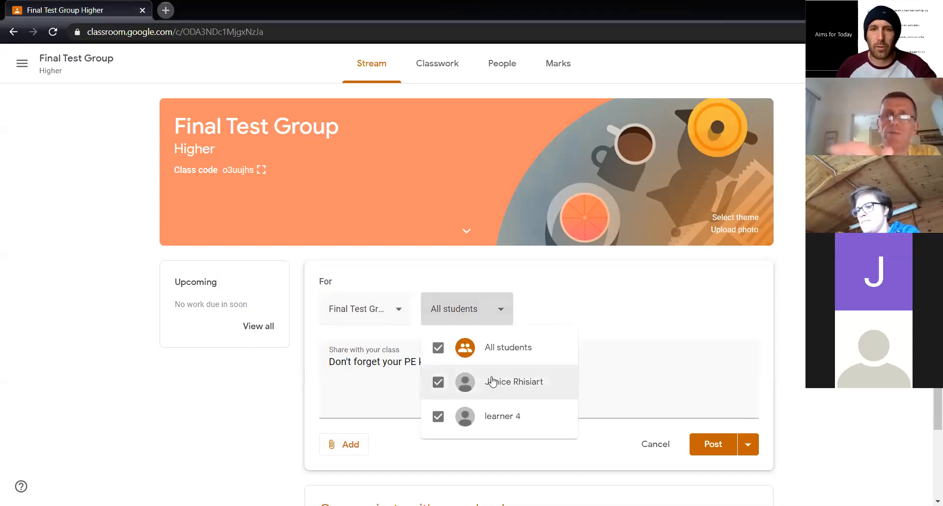
{"action": "left_click", "coordinate": [437, 384]}
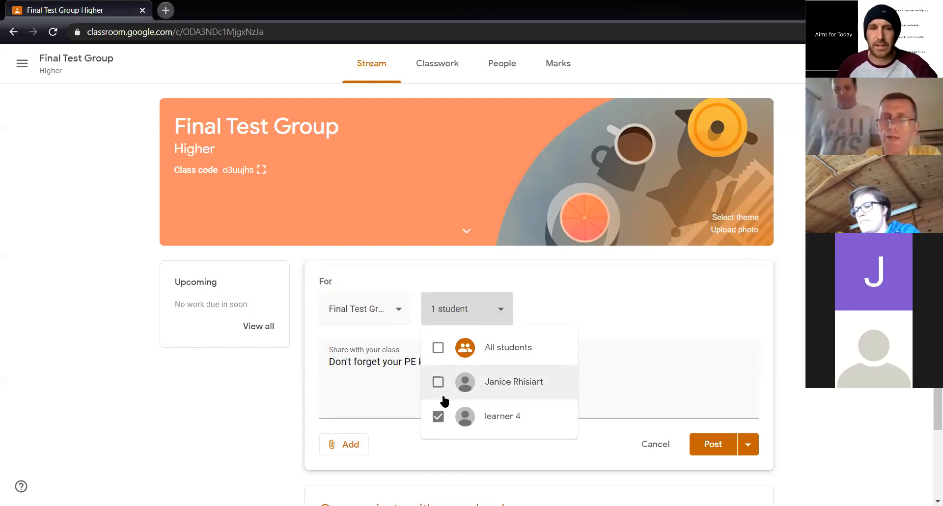
{"action": "left_click", "coordinate": [657, 357]}
Address the announcement to all students and post it to the class stream
{"action": "left_click", "coordinate": [475, 311]}
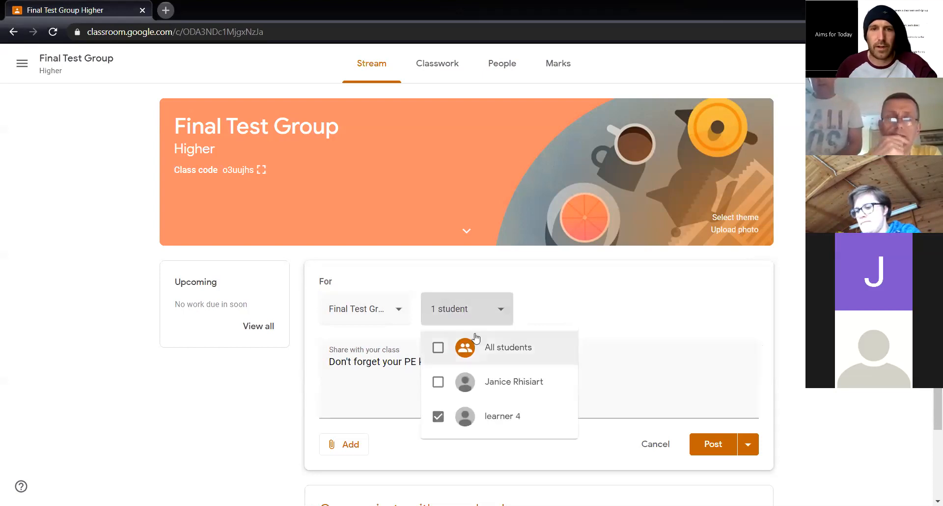
{"action": "left_click", "coordinate": [502, 351]}
{"action": "left_click", "coordinate": [653, 351]}
{"action": "scroll", "coordinate": [752, 356], "scroll_direction": "down", "scroll_amount": 2}
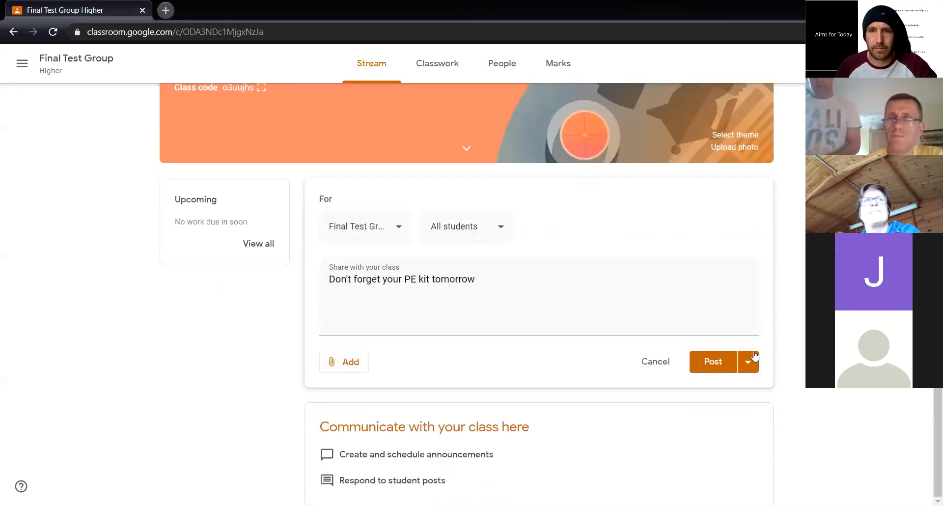
{"action": "left_click", "coordinate": [716, 366]}
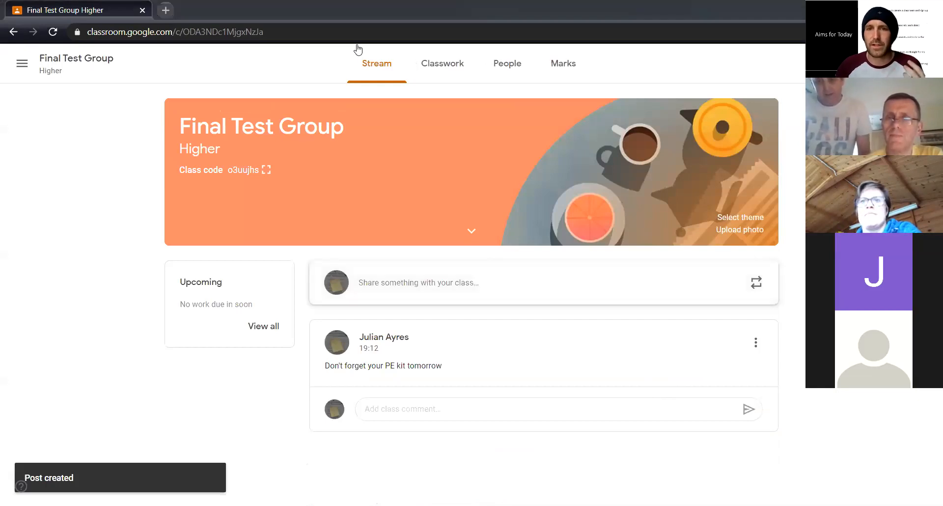
Switch to the learner's browser, refresh the class stream and post the comment "Do I need Rugby kit?" on the PE kit announcement
{"action": "key", "text": "alt+Tab"}
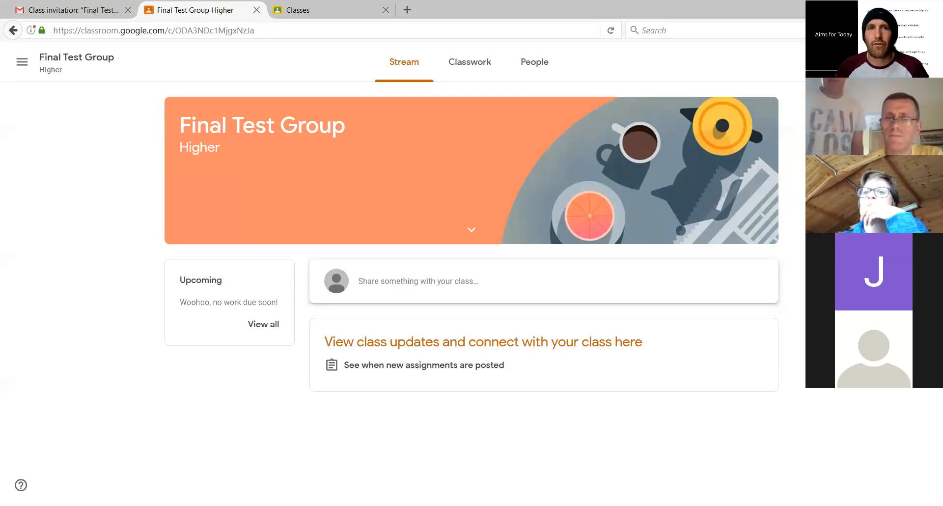
{"action": "left_click", "coordinate": [610, 31]}
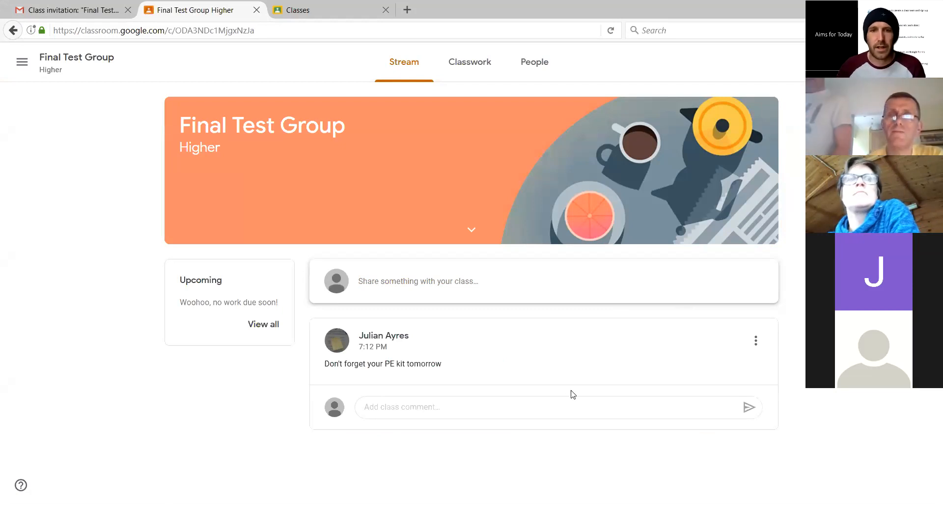
{"action": "left_click", "coordinate": [567, 406]}
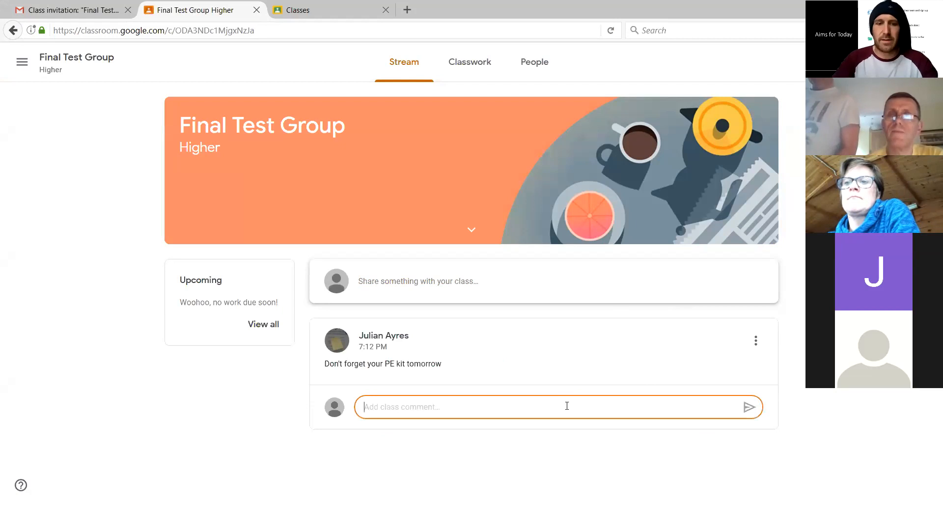
{"action": "type", "text": "Do I n"}
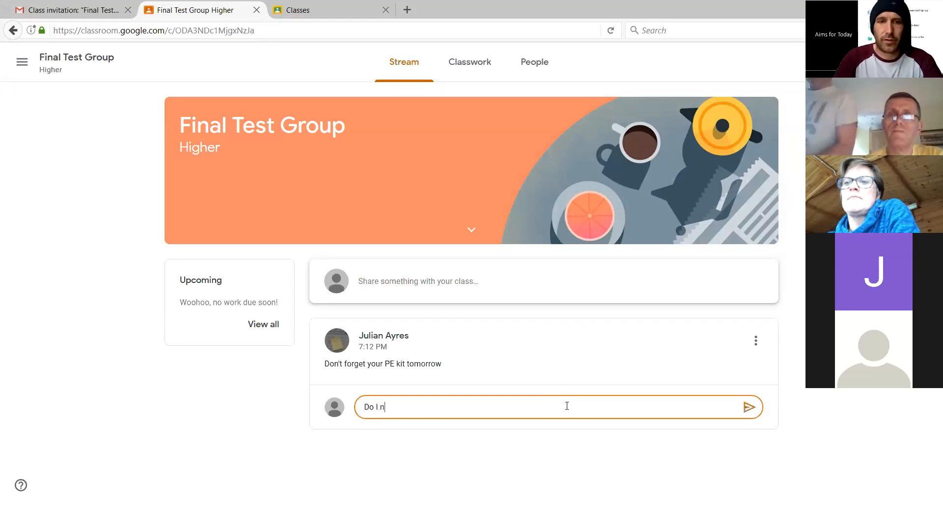
{"action": "type", "text": "eed R"}
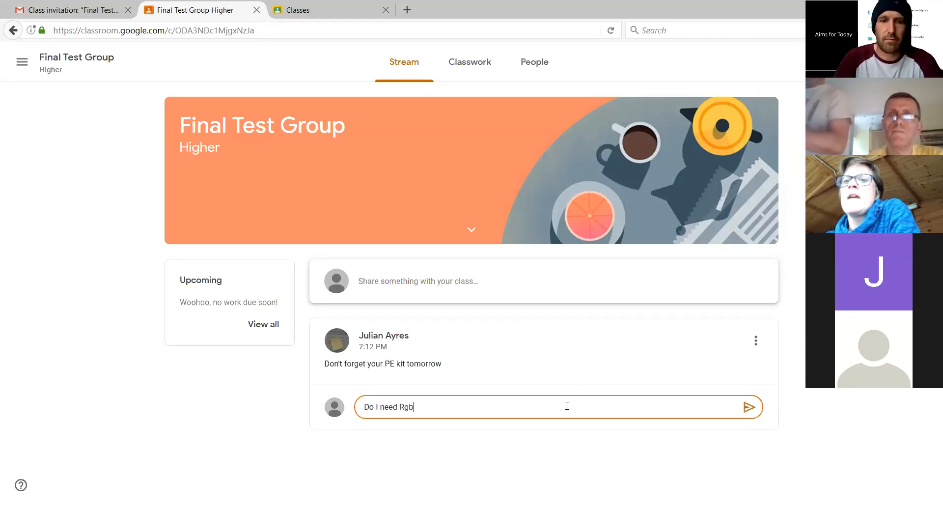
{"action": "type", "text": "ugby \\"}
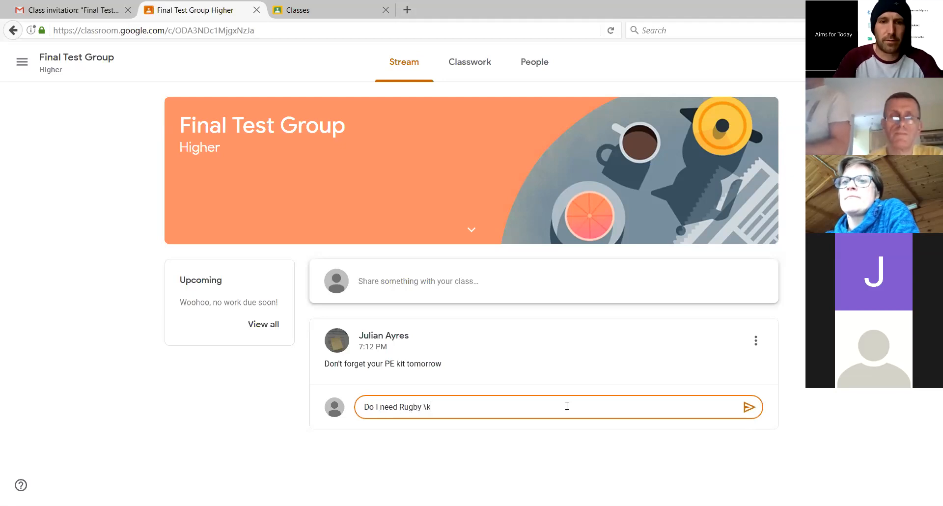
{"action": "key", "text": "BackSpace"}
{"action": "type", "text": "kit?"}
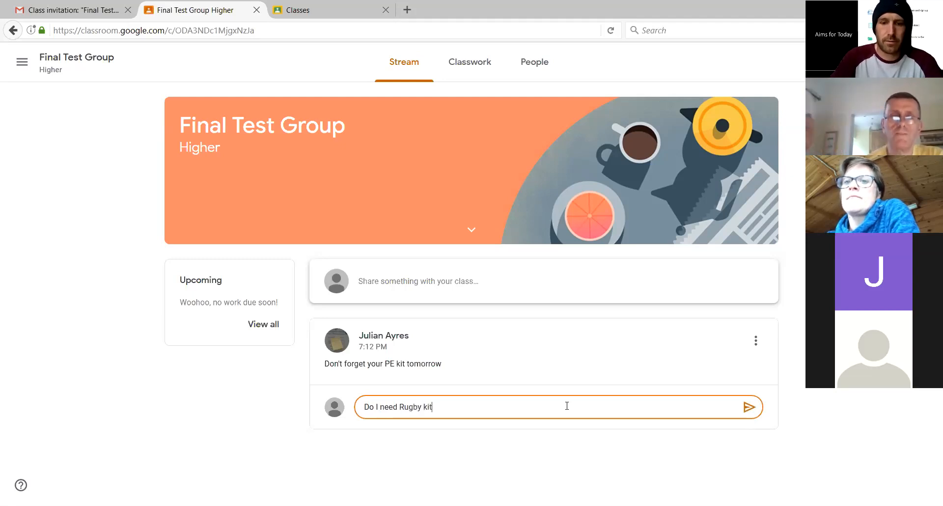
{"action": "left_click", "coordinate": [748, 407]}
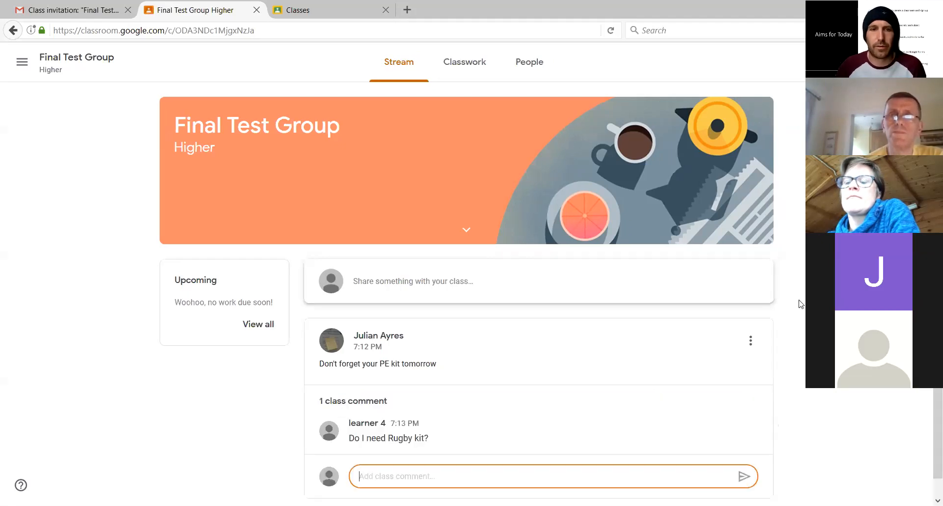
{"action": "scroll", "coordinate": [799, 303], "scroll_direction": "down", "scroll_amount": 1}
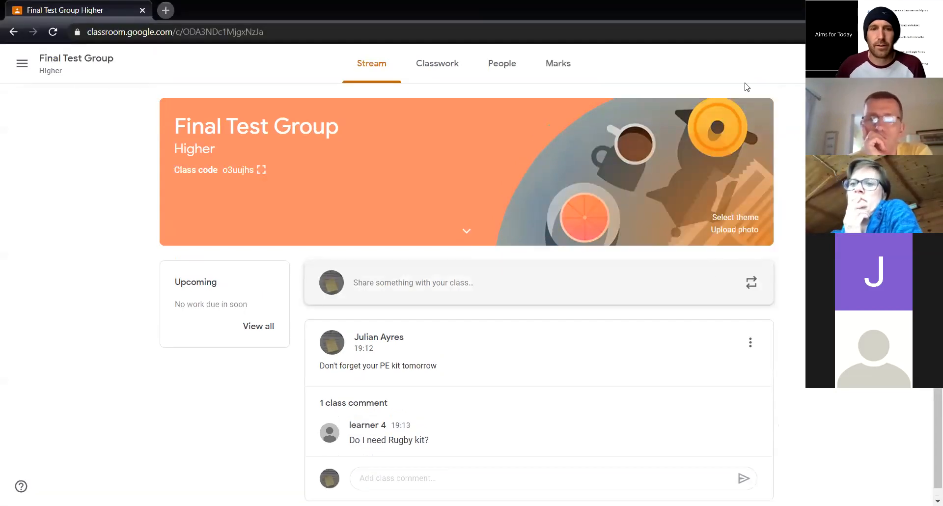
Reply to the learner on the PE kit announcement with the class comment "We are in Wales, of course"
{"action": "scroll", "coordinate": [746, 86], "scroll_direction": "down", "scroll_amount": 1}
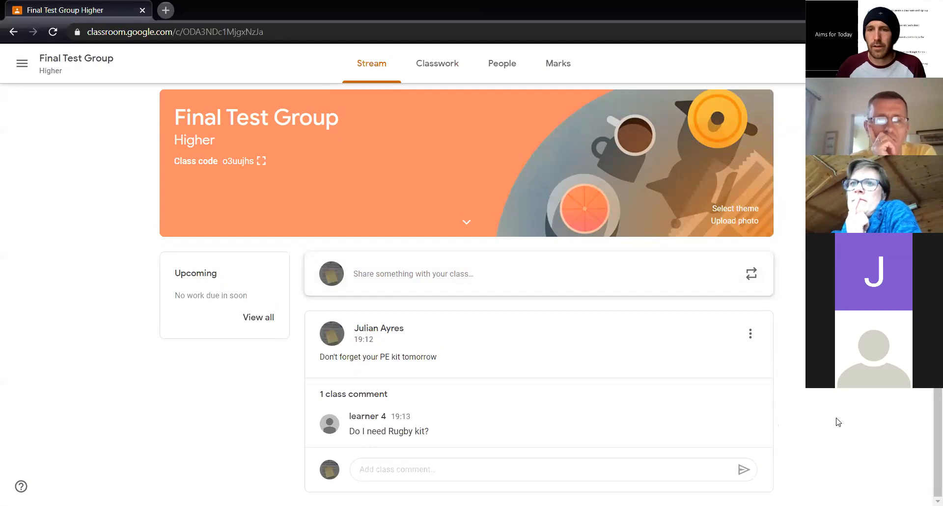
{"action": "left_click", "coordinate": [414, 470]}
{"action": "type", "text": "W ar"}
{"action": "type", "text": "e ar"}
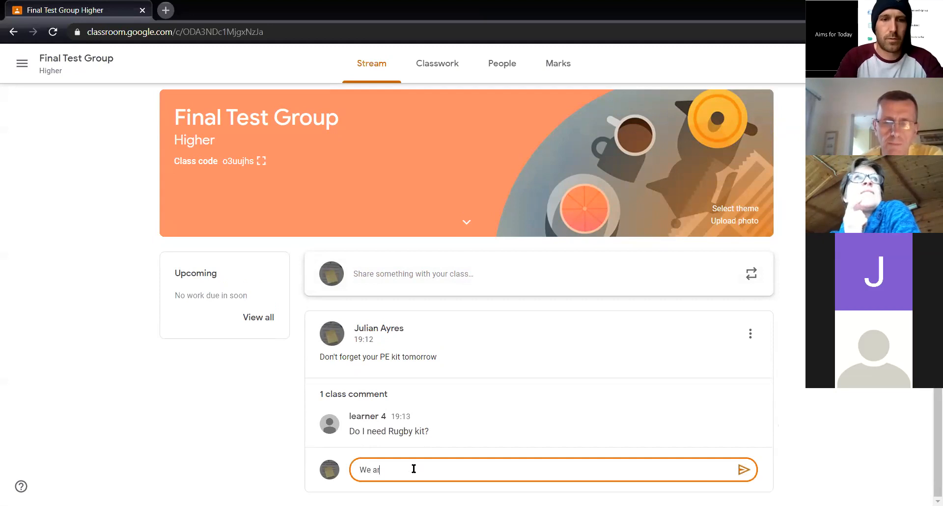
{"action": "type", "text": "e in Wales, of course"}
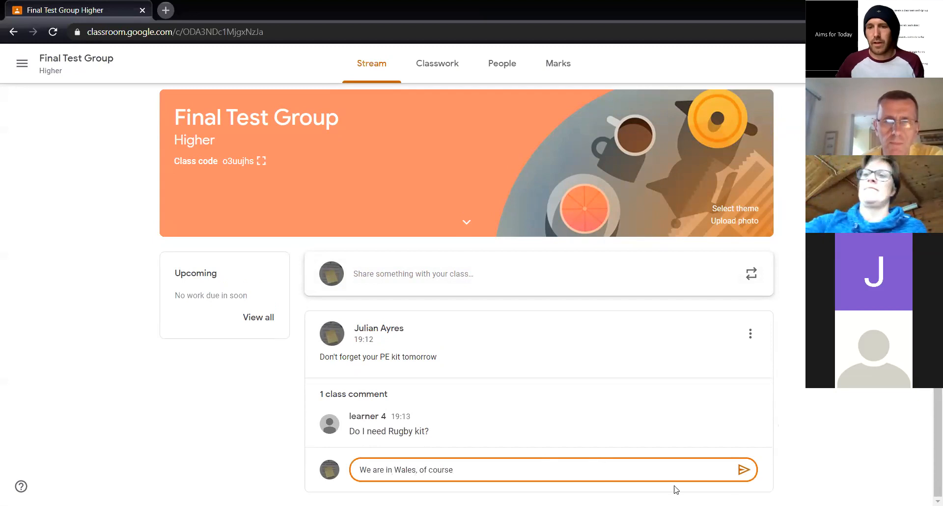
{"action": "left_click", "coordinate": [744, 470]}
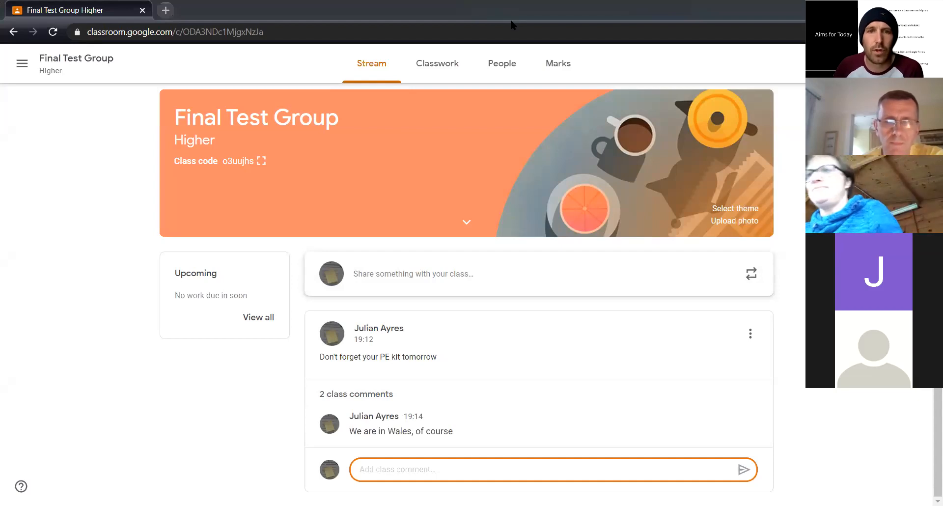
{"action": "left_click", "coordinate": [749, 341]}
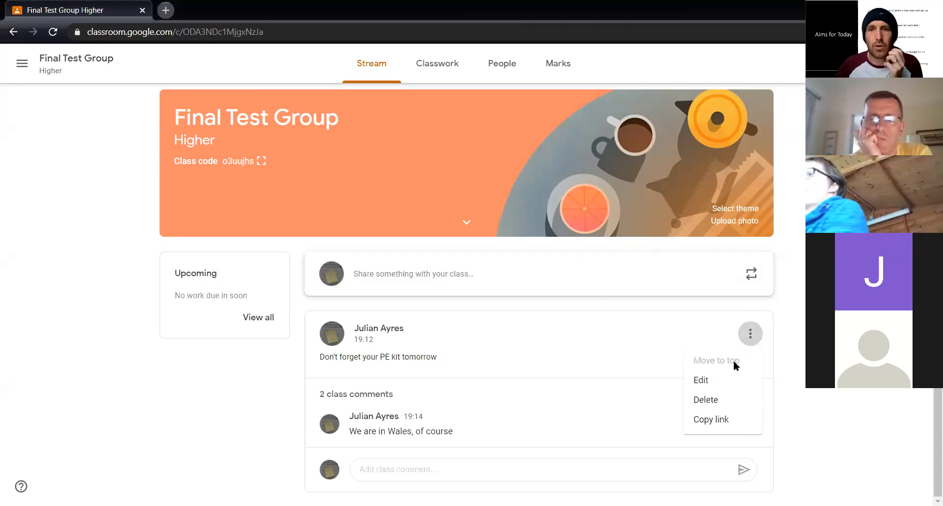
{"action": "left_click", "coordinate": [815, 363]}
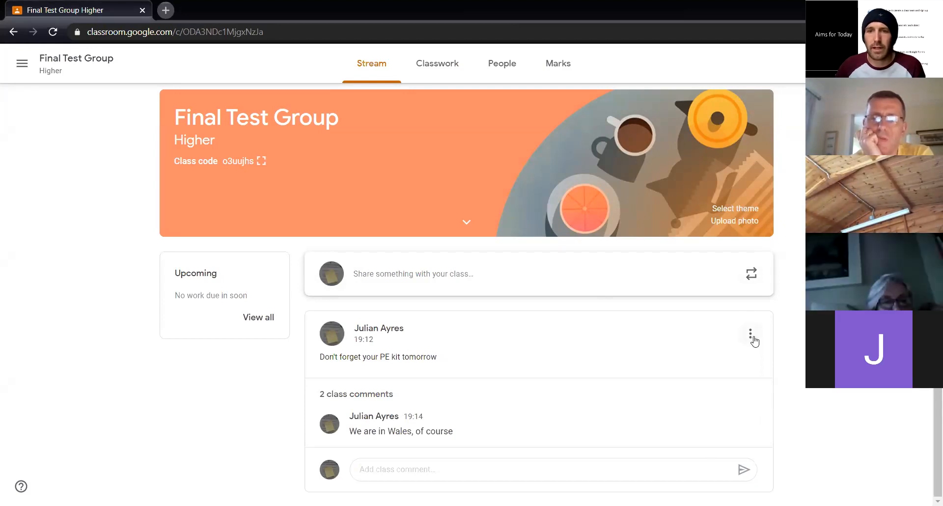
{"action": "left_click", "coordinate": [751, 336]}
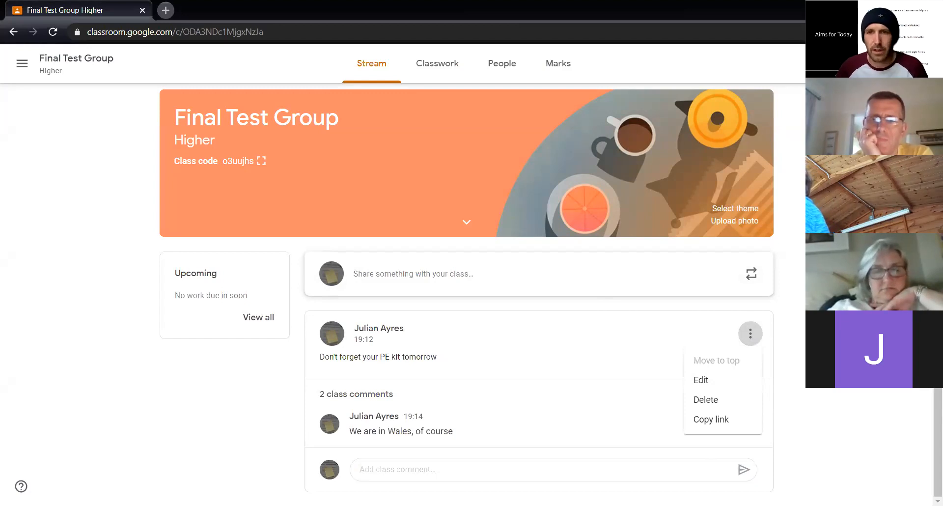
{"action": "left_click", "coordinate": [806, 347]}
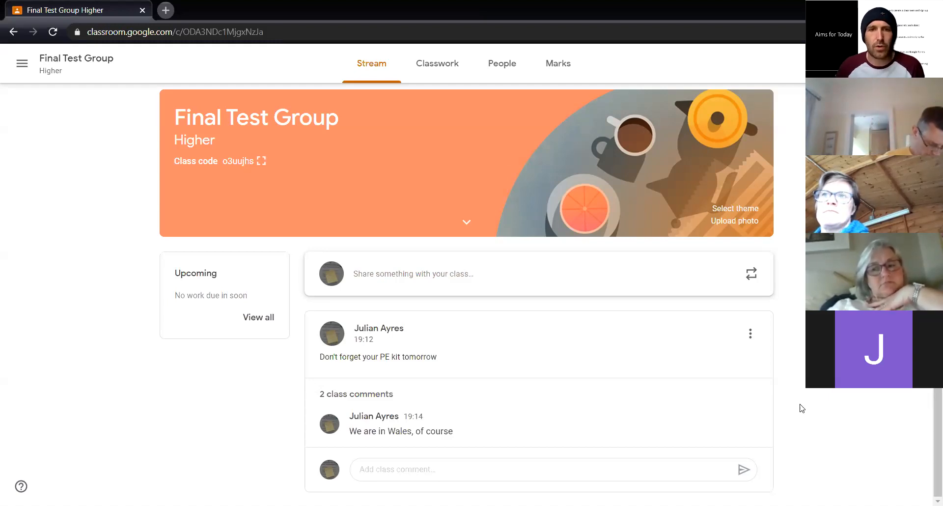
Start a new classwork assignment for the class with the title "Assessment test 1"
{"action": "left_click", "coordinate": [443, 73]}
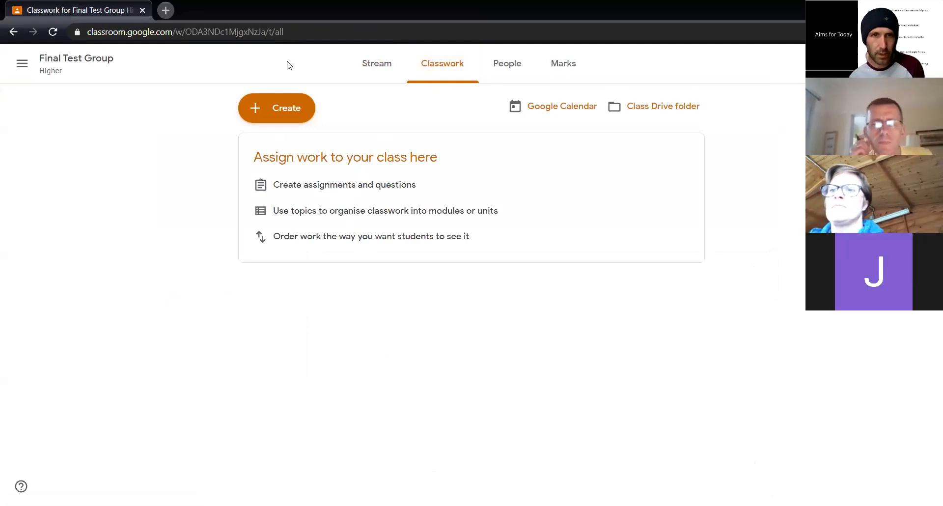
{"action": "left_click", "coordinate": [282, 111]}
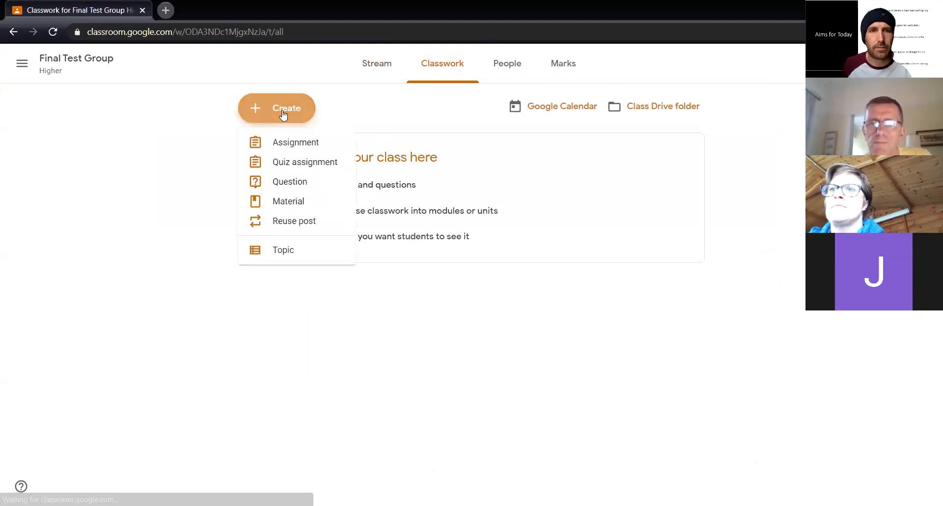
{"action": "left_click", "coordinate": [296, 143]}
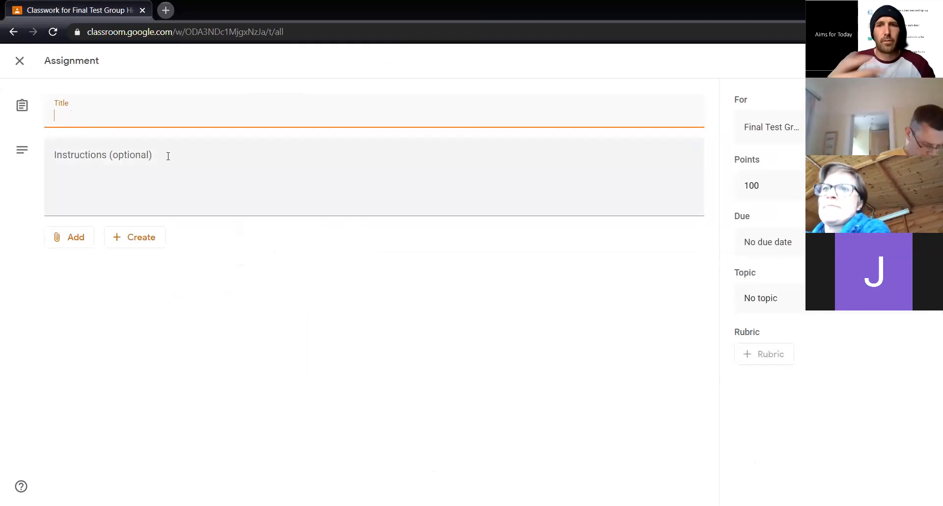
{"action": "type", "text": "Asses"}
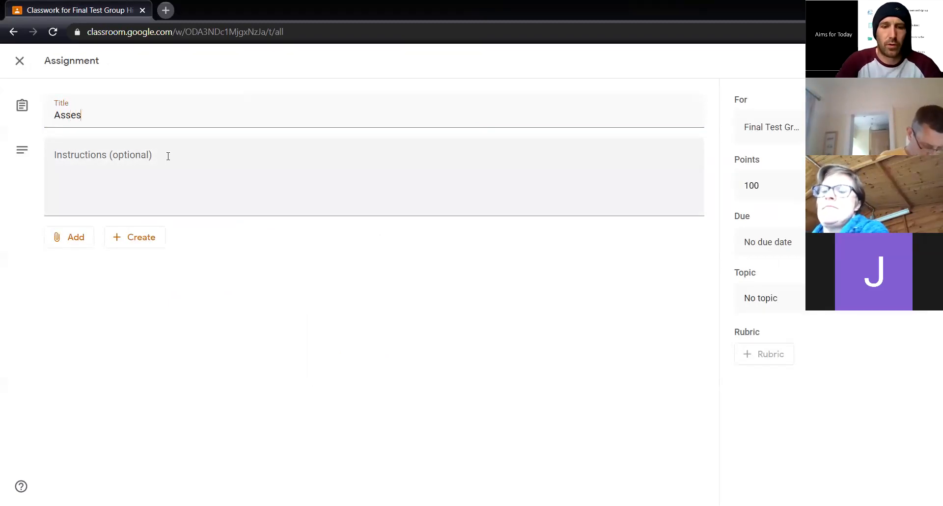
{"action": "type", "text": "sment test 1"}
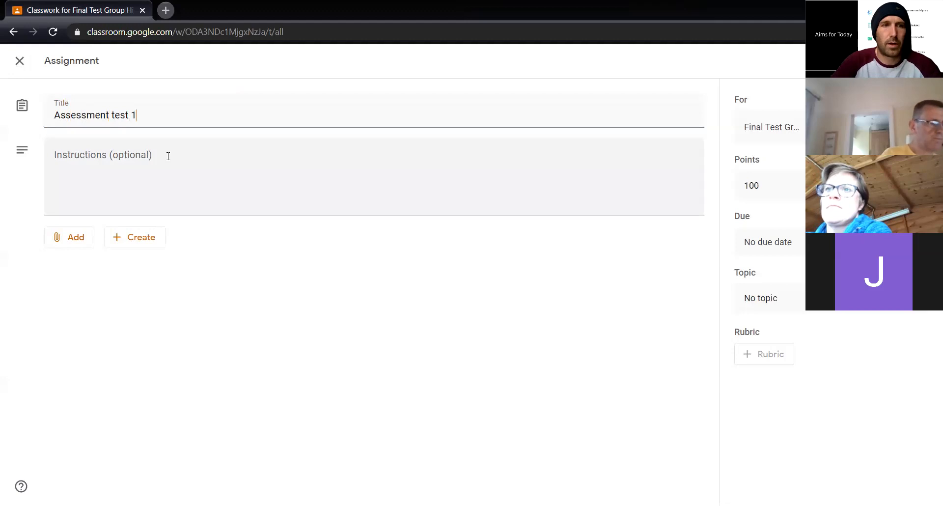
Add the instructions "Complete the worksheet etc." to the assignment
{"action": "left_click", "coordinate": [168, 156]}
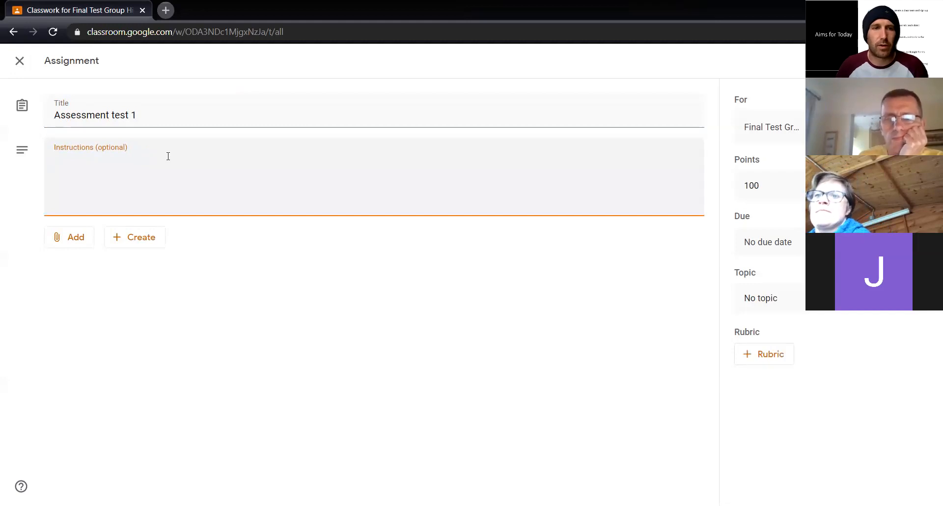
{"action": "type", "text": "Complet"}
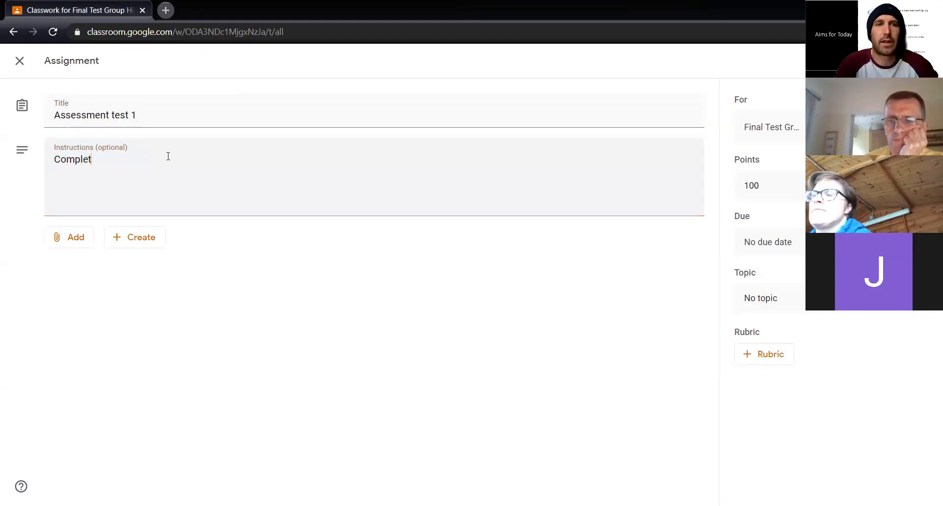
{"action": "type", "text": "e the worksheet"}
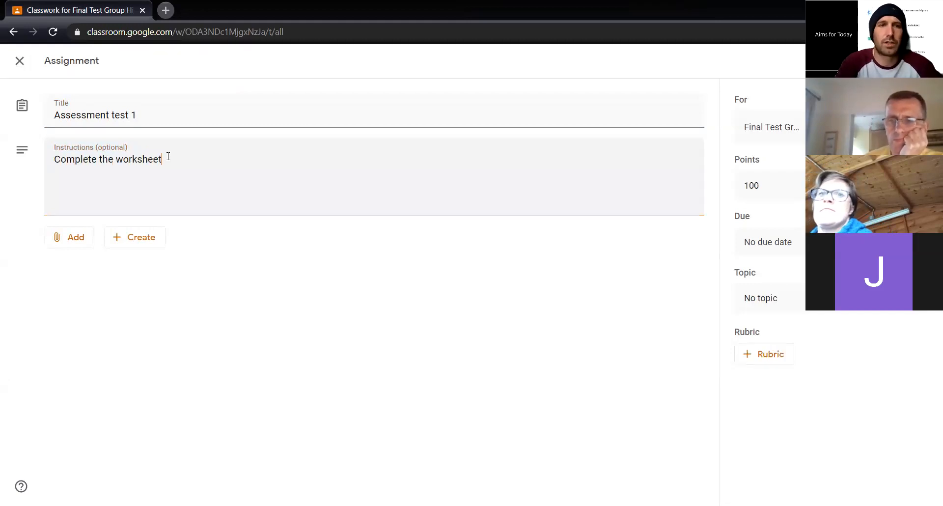
{"action": "type", "text": " etc/"}
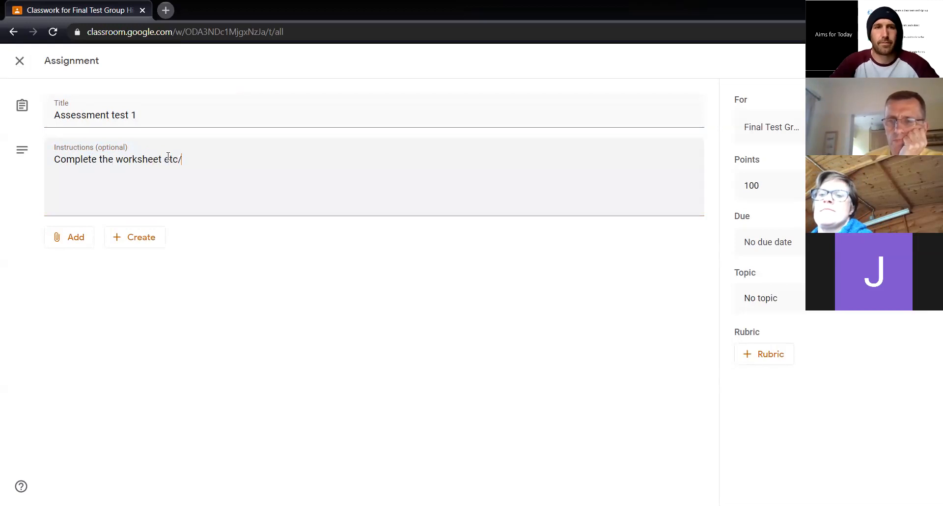
{"action": "key", "text": "BackSpace"}
{"action": "type", "text": "."}
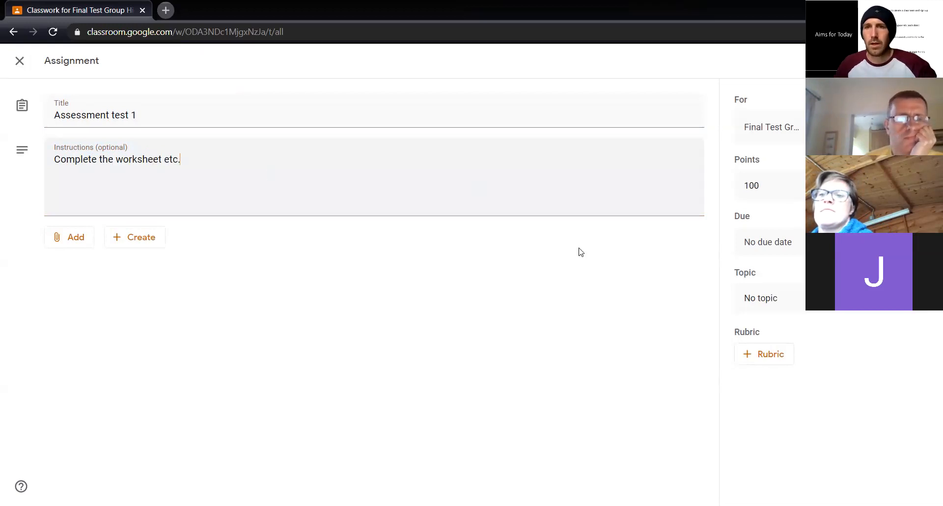
Set the assignment's points to 50
{"action": "left_click", "coordinate": [781, 187]}
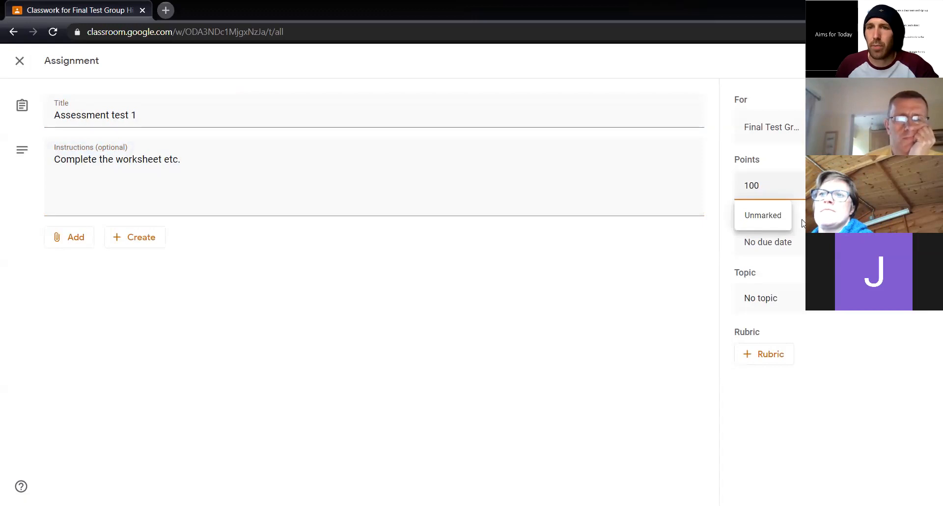
{"action": "left_click_drag", "start_coordinate": [785, 190], "coordinate": [703, 187]}
{"action": "type", "text": "50"}
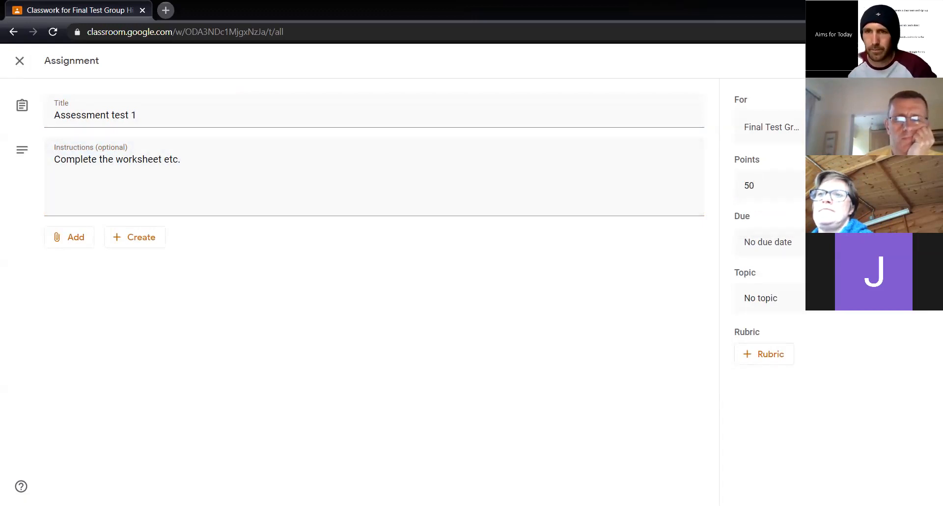
Set the assignment's due date to Friday, 1 May 2020
{"action": "left_click", "coordinate": [771, 243]}
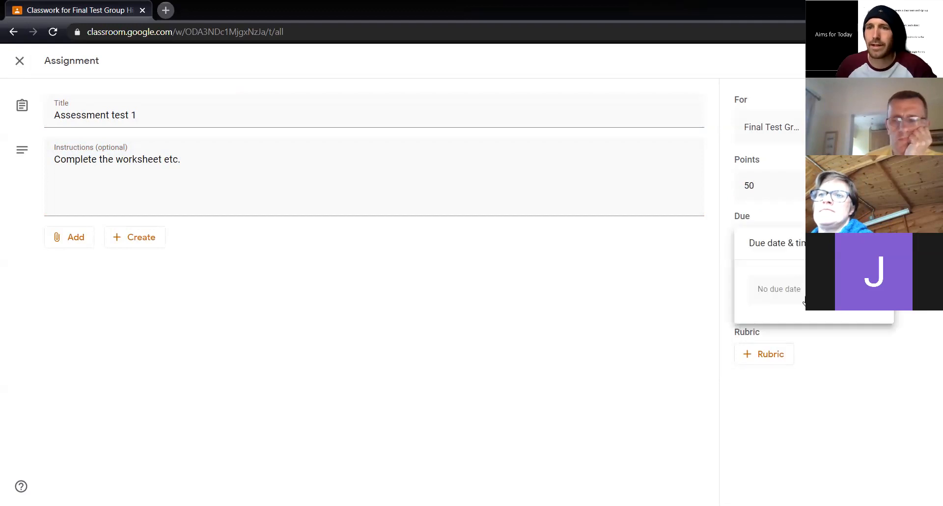
{"action": "left_click", "coordinate": [801, 290]}
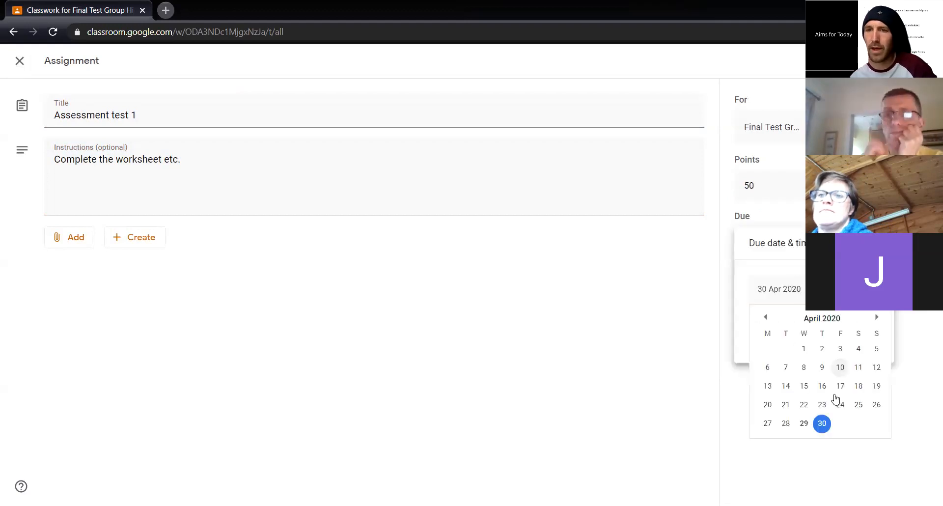
{"action": "left_click", "coordinate": [876, 317]}
{"action": "left_click", "coordinate": [840, 349]}
{"action": "left_click", "coordinate": [524, 340]}
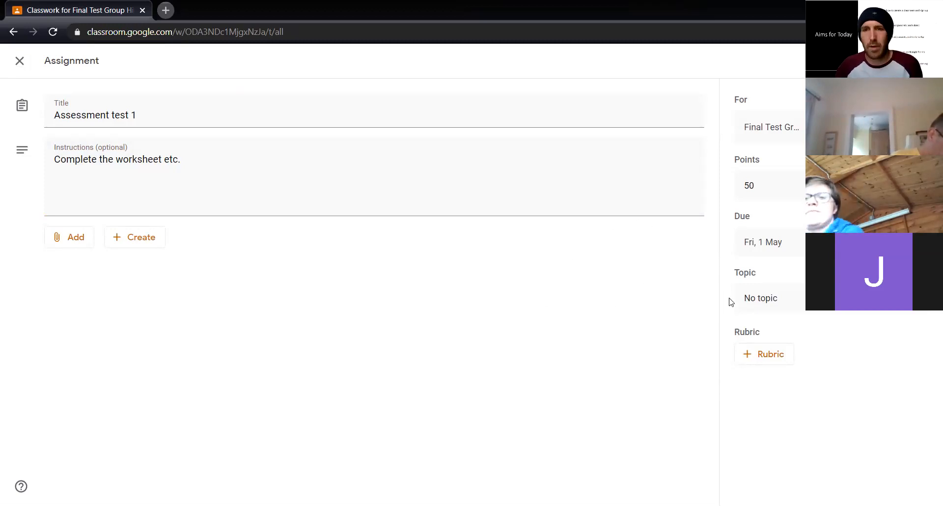
{"action": "left_click", "coordinate": [794, 304]}
{"action": "left_click", "coordinate": [795, 305]}
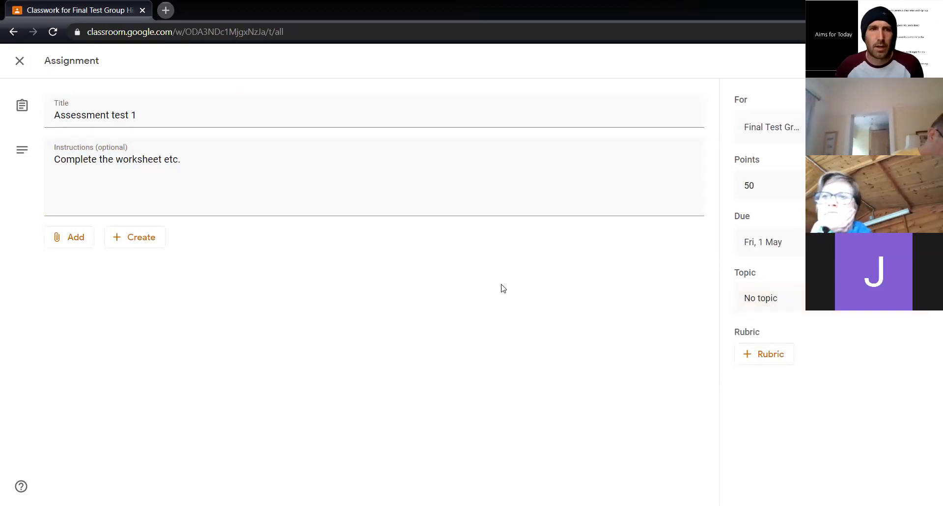
{"action": "left_click", "coordinate": [136, 238]}
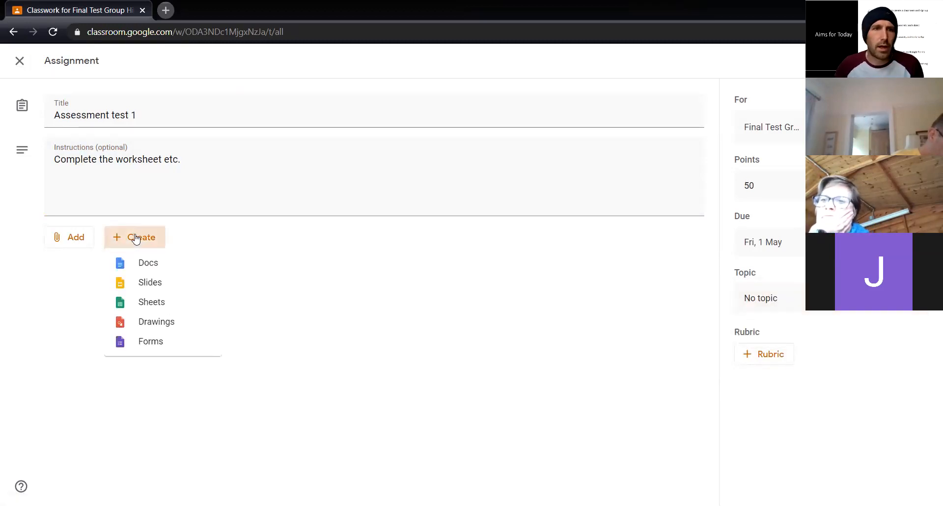
{"action": "left_click", "coordinate": [326, 301]}
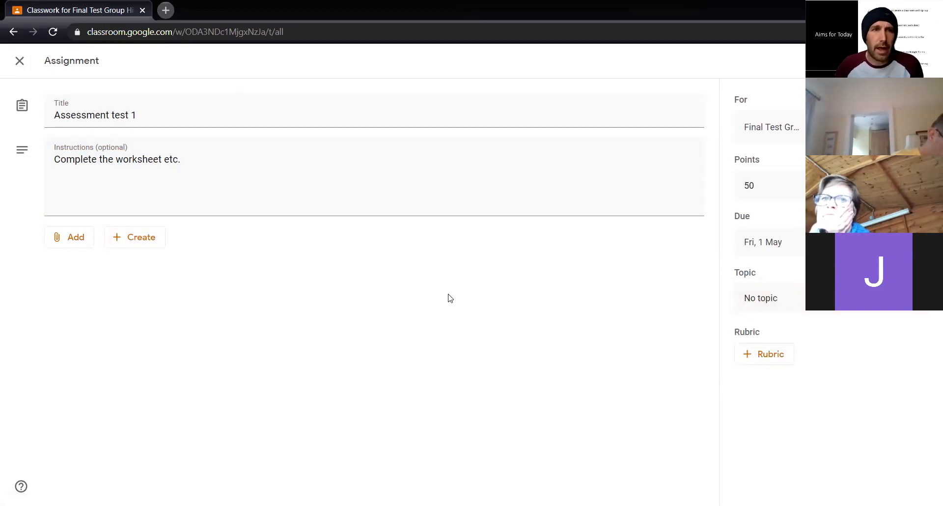
{"action": "left_click", "coordinate": [764, 359]}
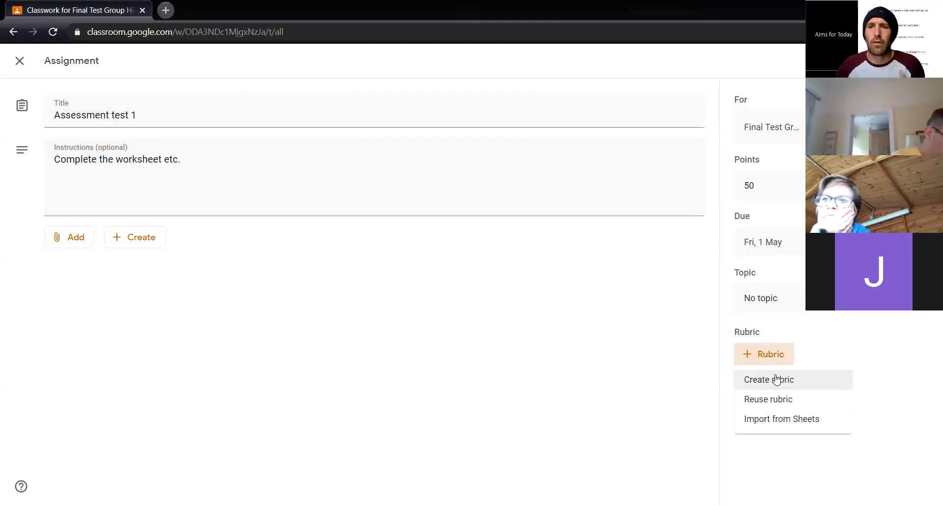
{"action": "left_click", "coordinate": [776, 379]}
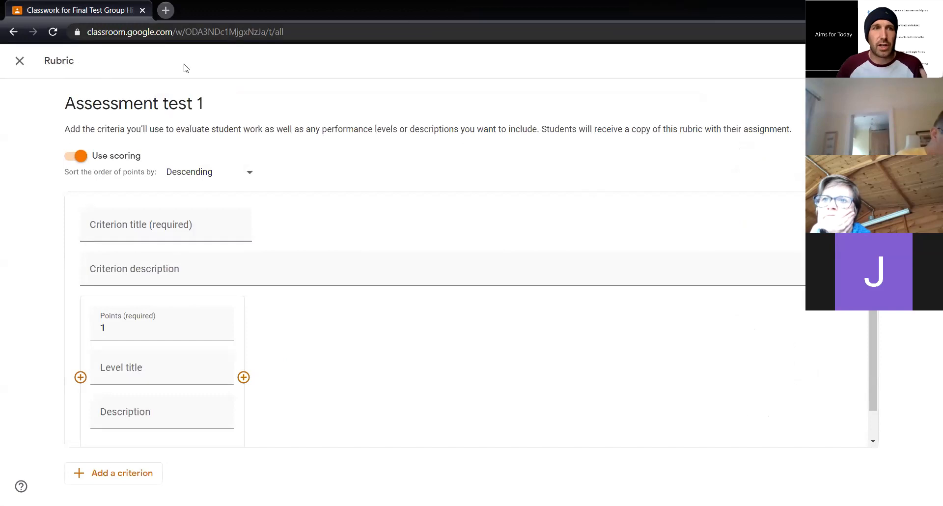
{"action": "left_click", "coordinate": [24, 68]}
{"action": "left_click", "coordinate": [541, 309]}
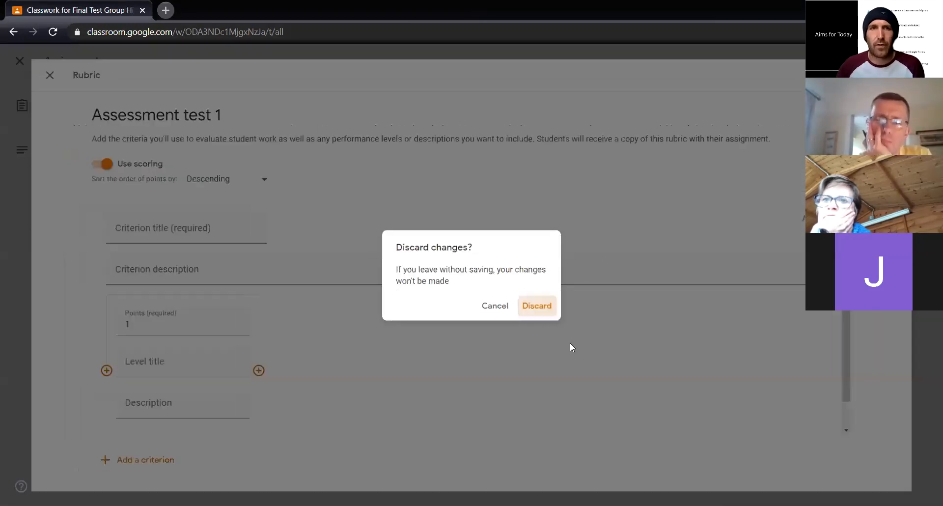
Create a new rubric for the assignment and title its first criterion "Learning Outcome 1"
{"action": "left_click", "coordinate": [776, 360]}
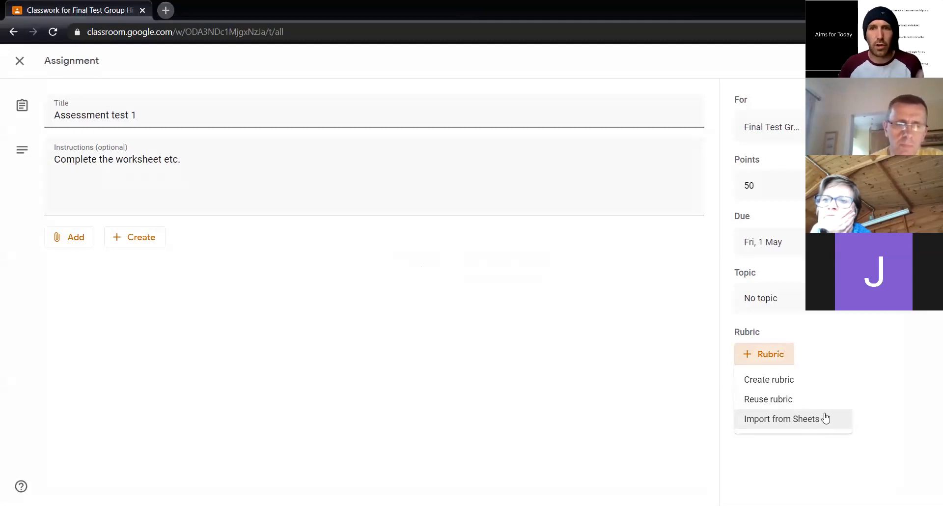
{"action": "left_click", "coordinate": [776, 386]}
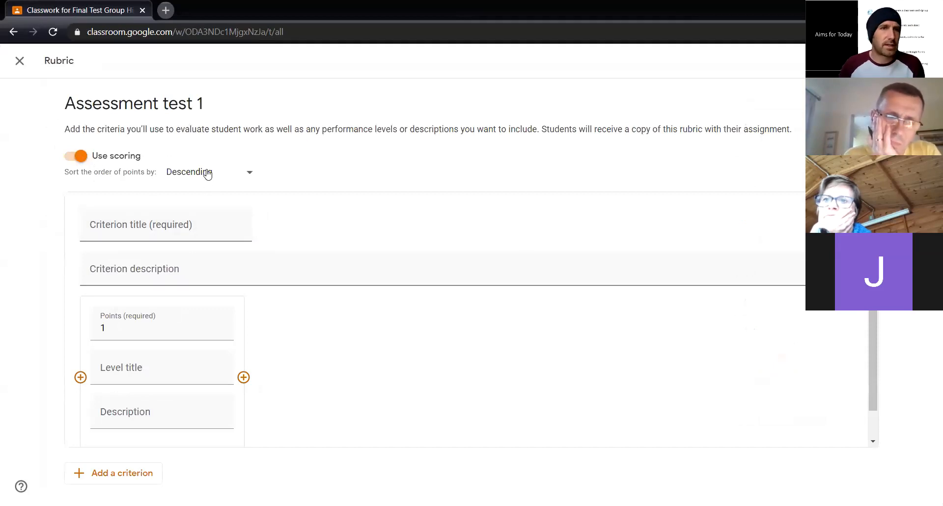
{"action": "left_click", "coordinate": [201, 235]}
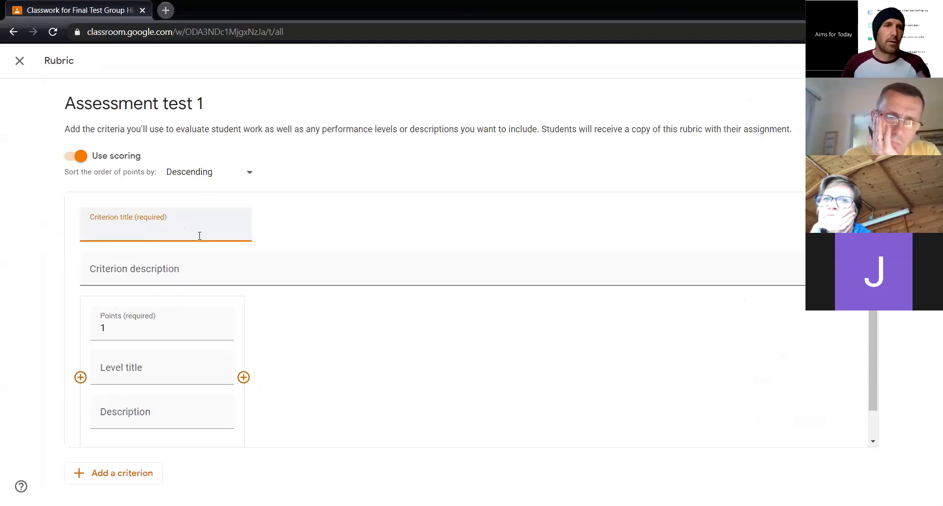
{"action": "type", "text": "Learning Outcome 1"}
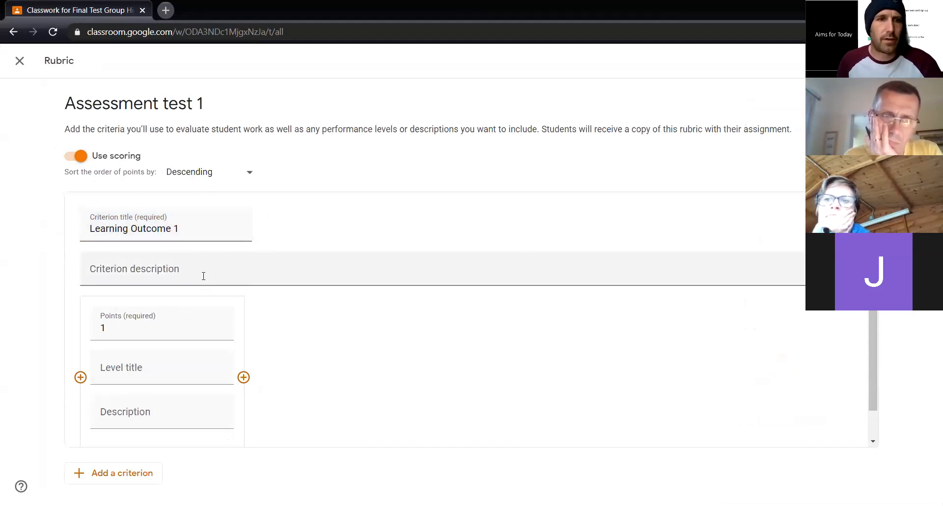
Add the description "Spelling on all of your written work" to the Learning Outcome 1 criterion
{"action": "left_click", "coordinate": [203, 276]}
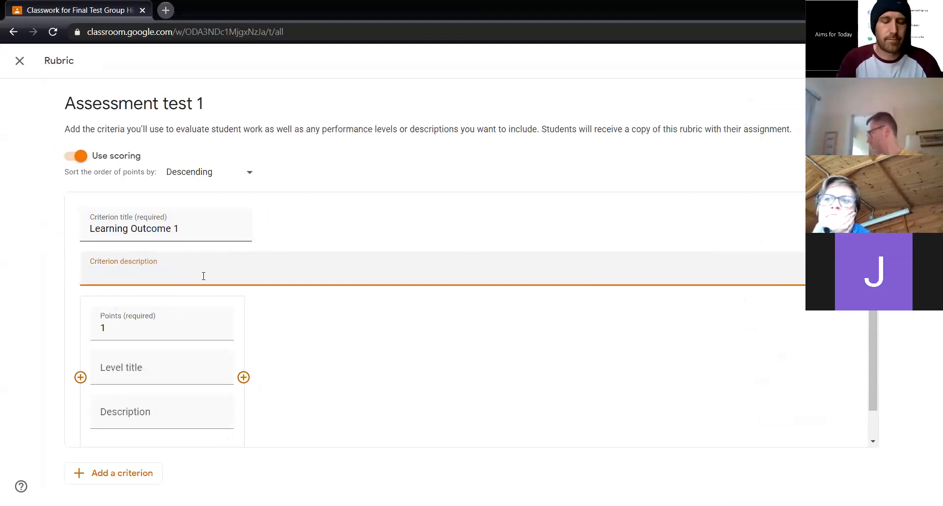
{"action": "type", "text": "Spell"}
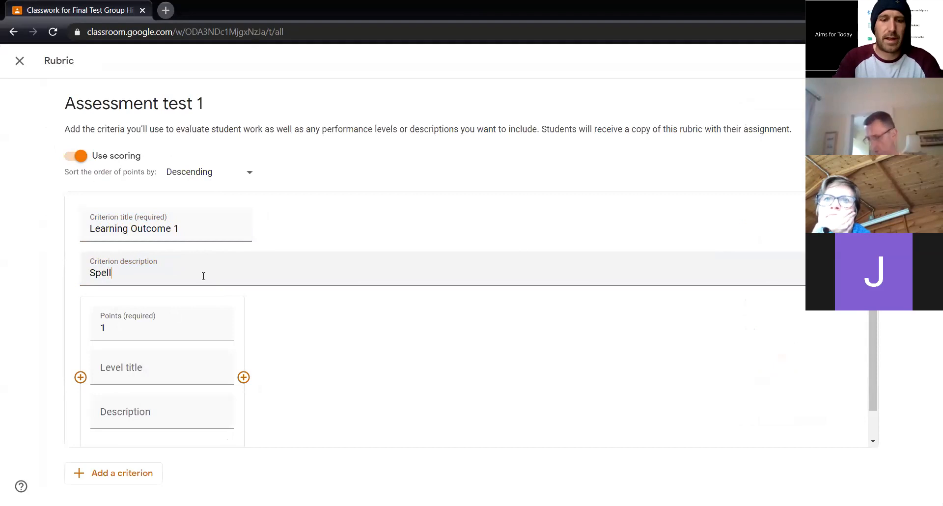
{"action": "type", "text": "ing on all "}
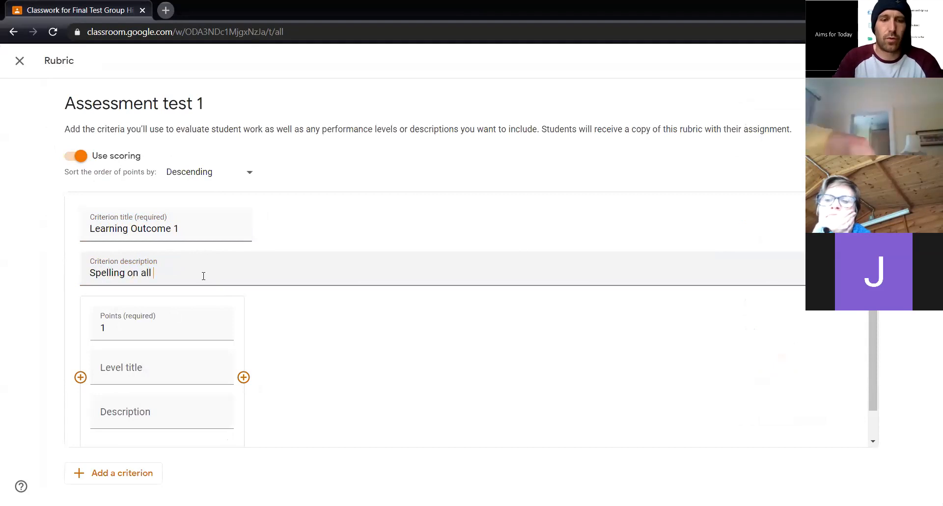
{"action": "type", "text": "of your written work"}
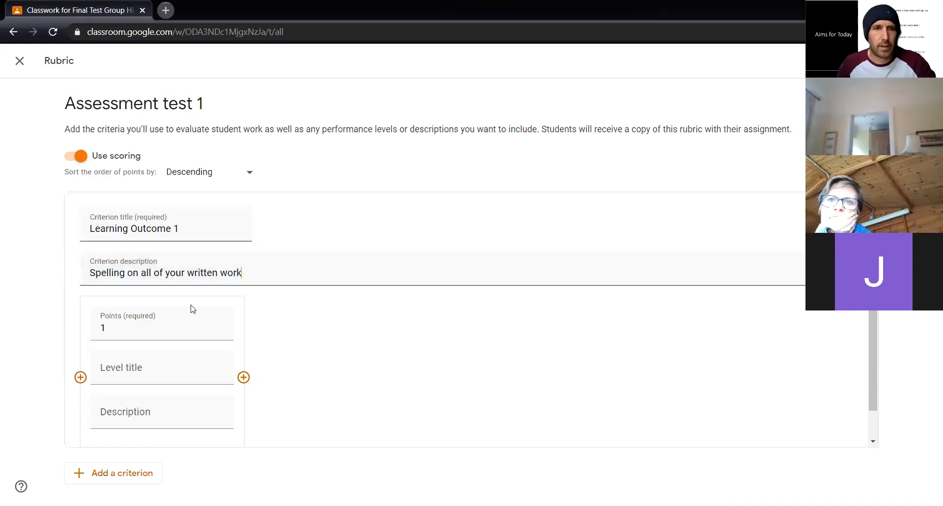
Set the first criterion's level to 10 points, with the level title "1" and the description "SPAG"
{"action": "left_click", "coordinate": [219, 326]}
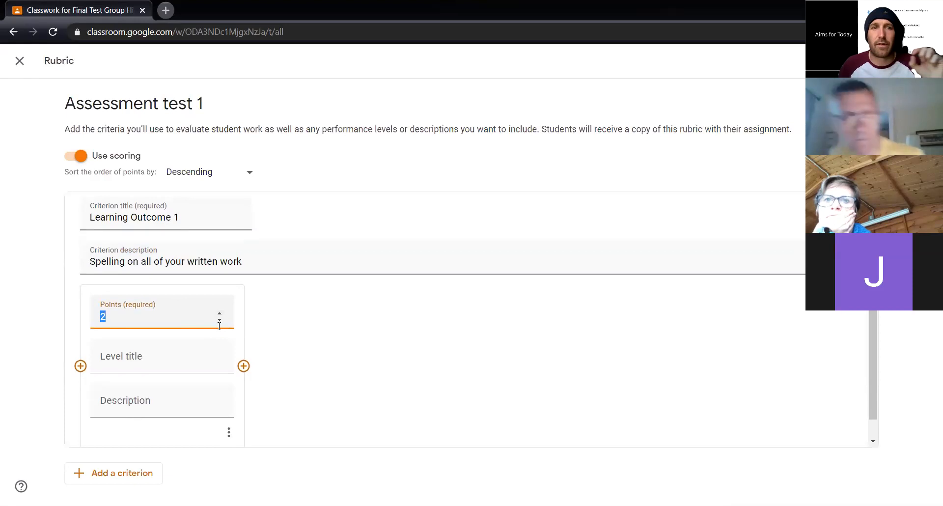
{"action": "type", "text": "10"}
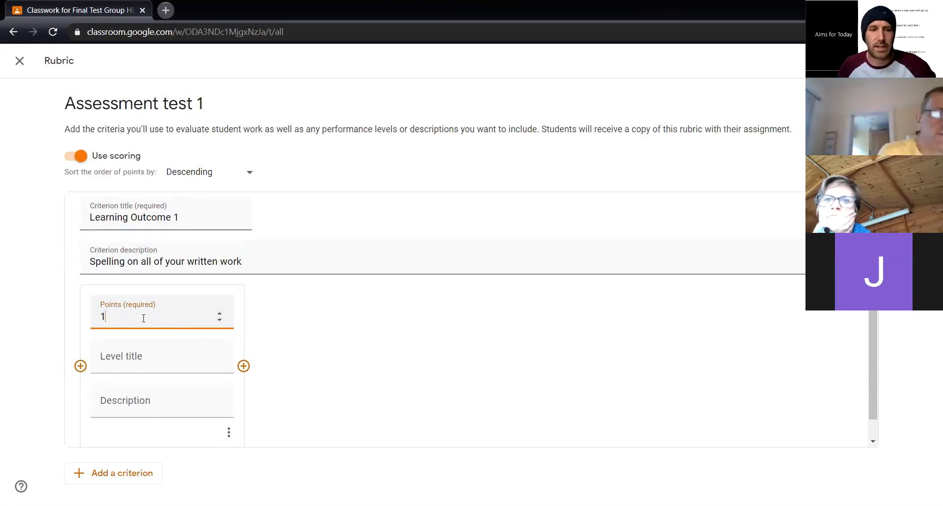
{"action": "left_click", "coordinate": [338, 362]}
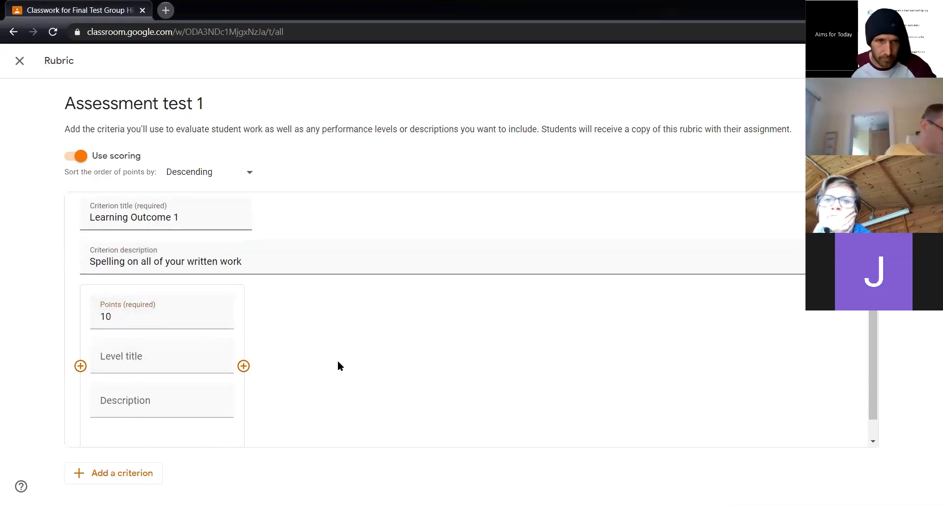
{"action": "scroll", "coordinate": [235, 325], "scroll_direction": "down", "scroll_amount": 1}
{"action": "left_click", "coordinate": [185, 345]}
{"action": "type", "text": "1"}
{"action": "left_click", "coordinate": [145, 383]}
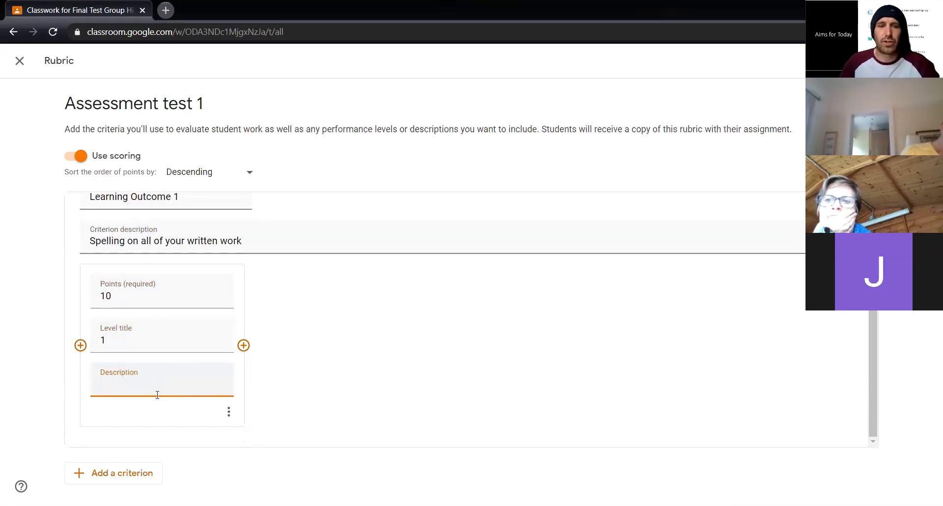
{"action": "type", "text": "SPAG"}
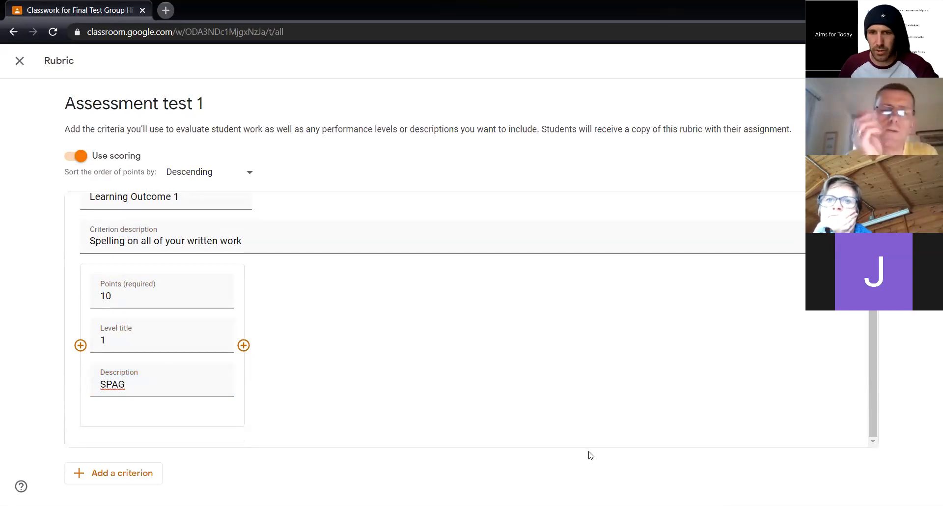
Add a second rubric criterion titled "Learning Outcome 2" with the description "Grammar"
{"action": "left_click", "coordinate": [117, 482]}
{"action": "type", "text": "Learning Outcome 2"}
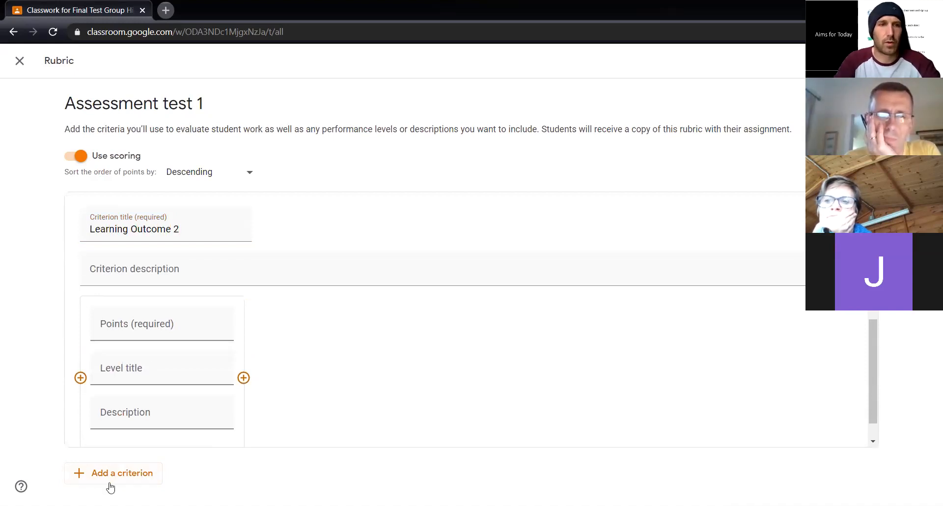
{"action": "left_click", "coordinate": [205, 277]}
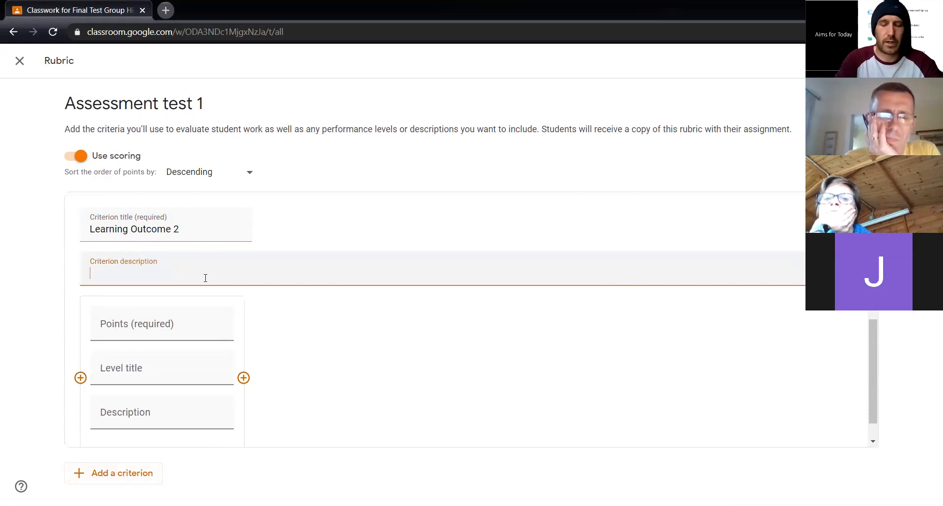
{"action": "type", "text": "Grammar"}
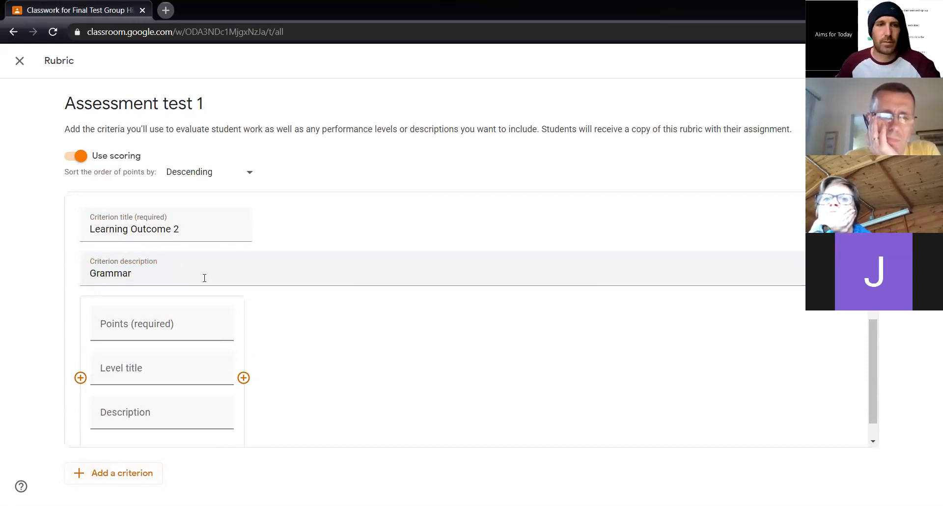
Set the second criterion's level to 30 points, with the level title "2" and the description "Further information"
{"action": "left_click", "coordinate": [142, 319]}
{"action": "type", "text": "30"}
{"action": "left_click", "coordinate": [131, 357]}
{"action": "type", "text": "2"}
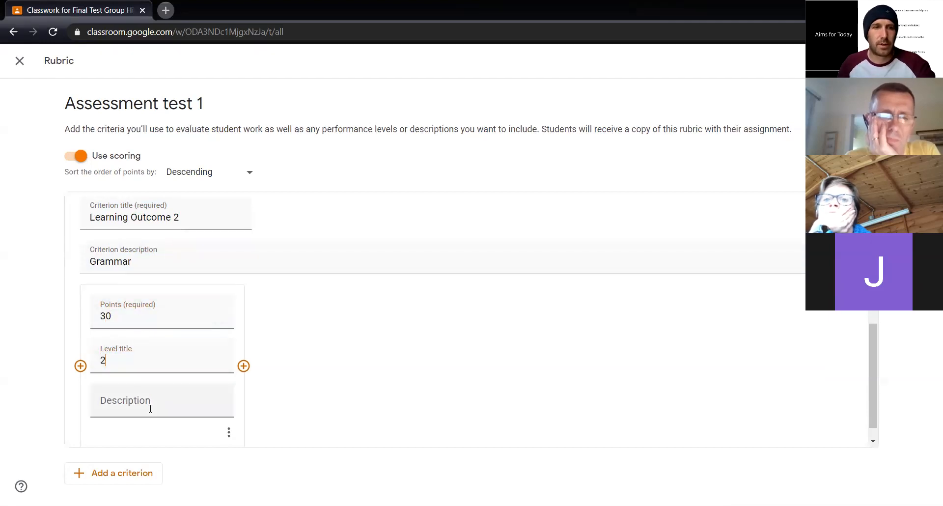
{"action": "left_click", "coordinate": [151, 408]}
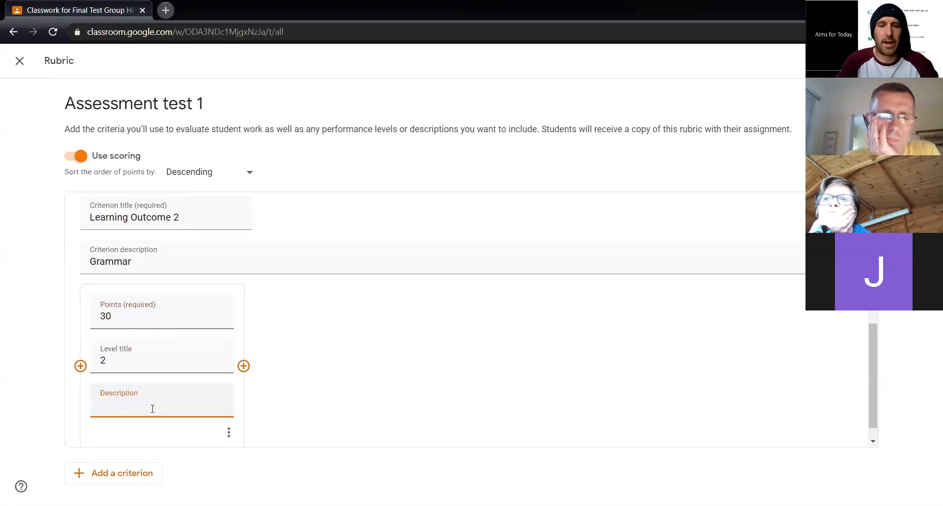
{"action": "type", "text": "Further information"}
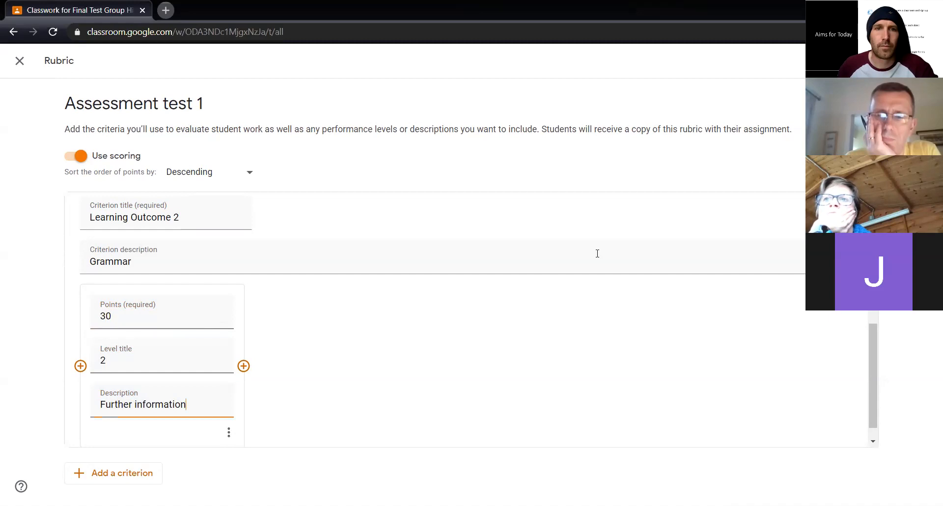
{"action": "key", "text": "alt+Tab"}
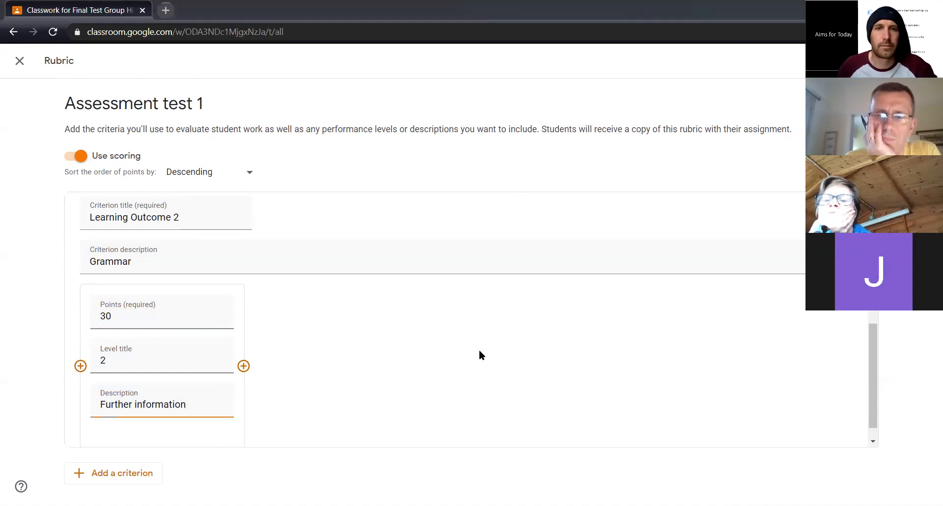
{"action": "left_click", "coordinate": [452, 376]}
Set the level points of Learning Outcome 1 to 20 and save the rubric to the assignment
{"action": "scroll", "coordinate": [453, 376], "scroll_direction": "down", "scroll_amount": 1}
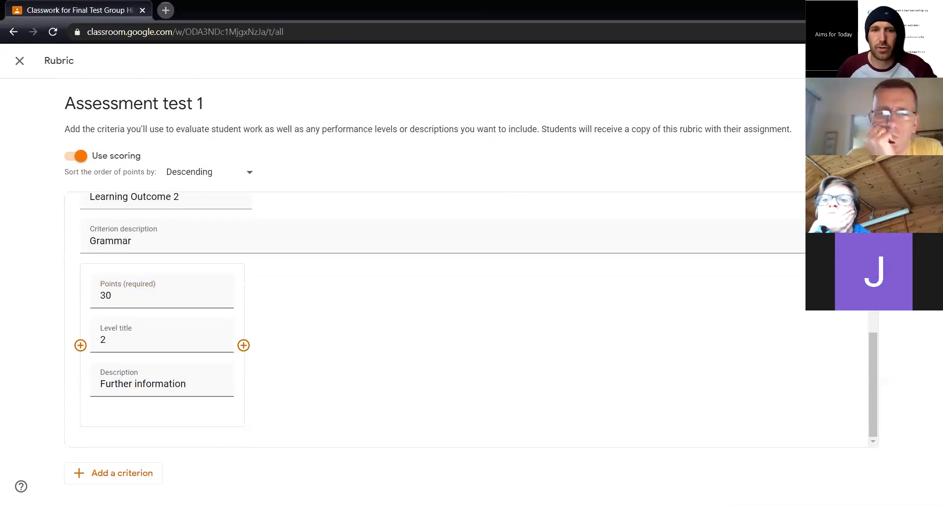
{"action": "scroll", "coordinate": [492, 176], "scroll_direction": "up", "scroll_amount": 5}
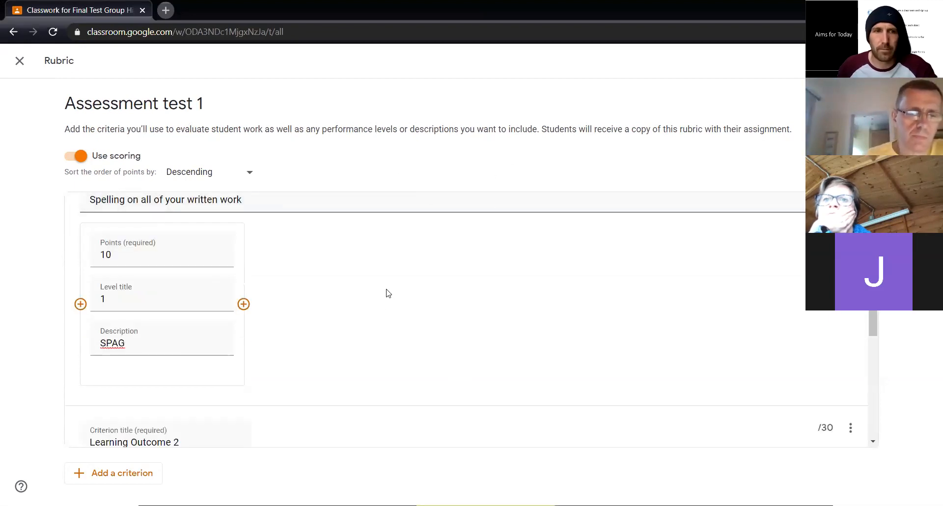
{"action": "scroll", "coordinate": [388, 294], "scroll_direction": "down", "scroll_amount": 5}
{"action": "scroll", "coordinate": [739, 203], "scroll_direction": "up", "scroll_amount": 5}
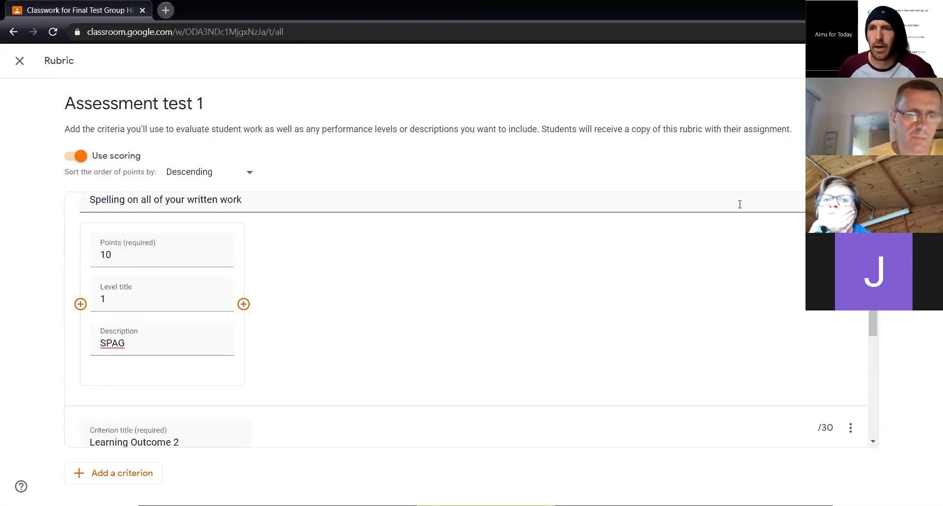
{"action": "scroll", "coordinate": [338, 404], "scroll_direction": "down", "scroll_amount": 2}
{"action": "scroll", "coordinate": [179, 336], "scroll_direction": "down", "scroll_amount": 3}
{"action": "scroll", "coordinate": [109, 291], "scroll_direction": "up", "scroll_amount": 6}
{"action": "double_click", "coordinate": [102, 314]}
{"action": "type", "text": "20"}
{"action": "left_click", "coordinate": [759, 394]}
{"action": "left_click", "coordinate": [907, 61]}
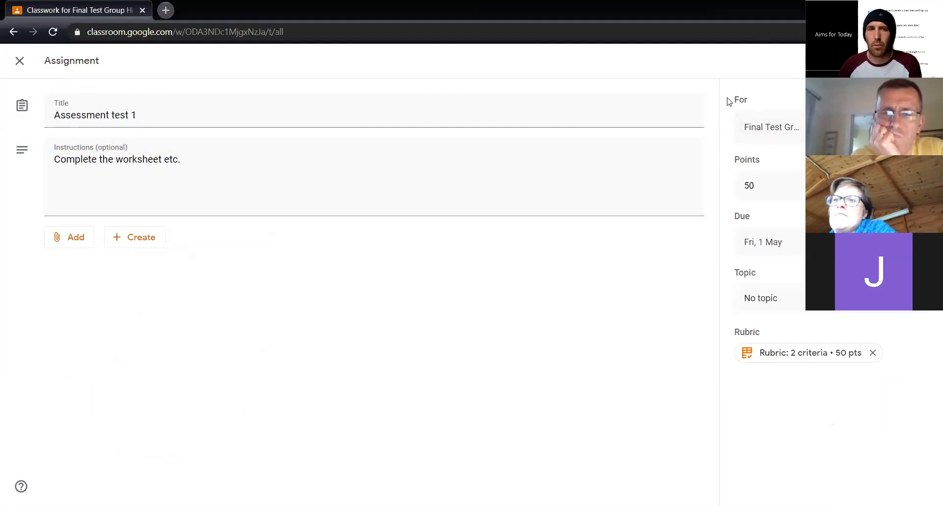
Include the class beginning with "W" alongside Final Test Group as recipients, leaving the "T" class unselected, and publish the assignment
{"action": "left_click", "coordinate": [881, 127]}
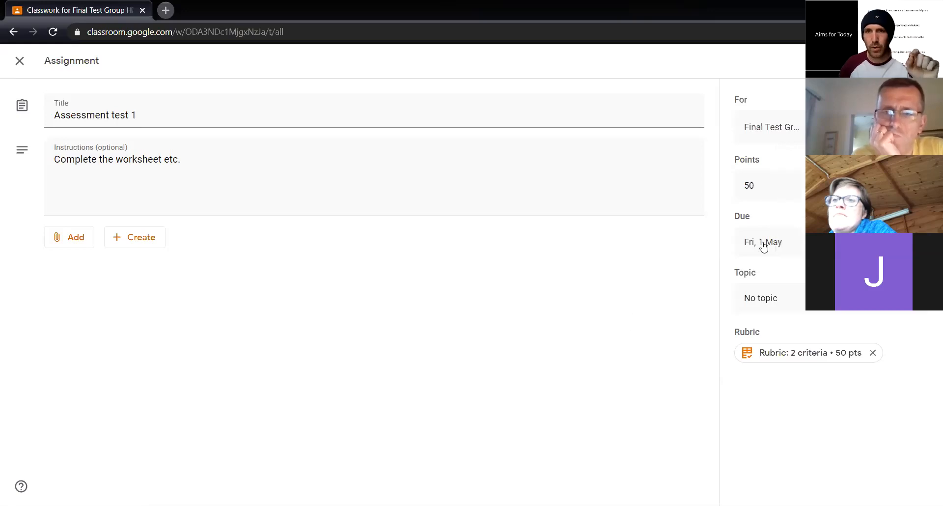
{"action": "left_click", "coordinate": [789, 131]}
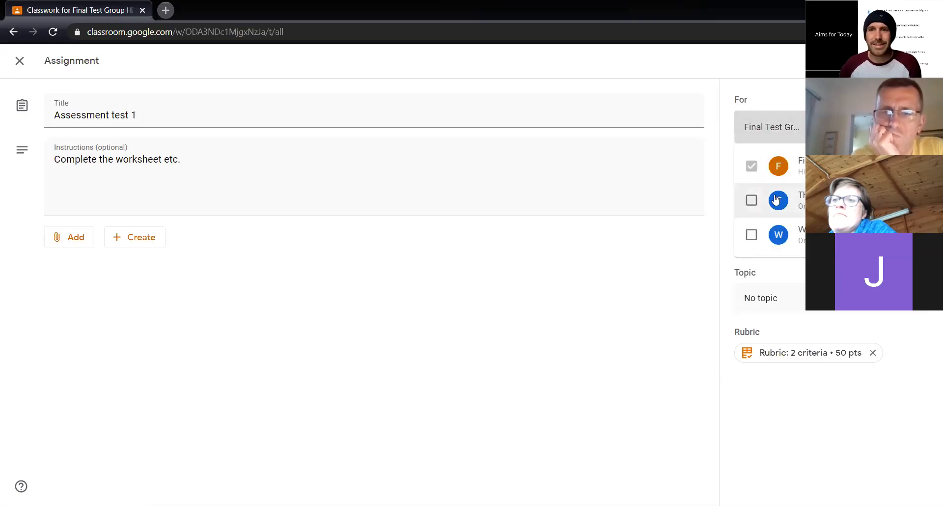
{"action": "left_click", "coordinate": [752, 200]}
{"action": "left_click", "coordinate": [752, 234]}
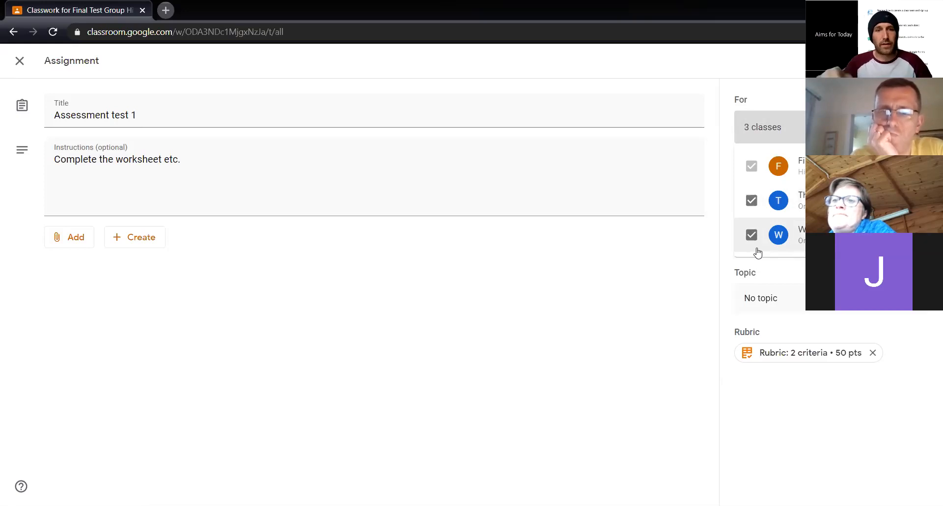
{"action": "left_click", "coordinate": [751, 199]}
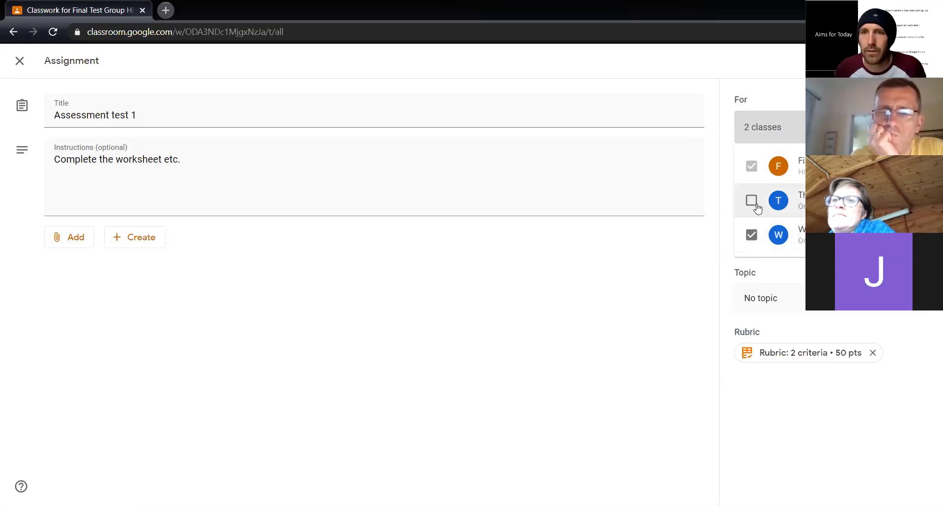
{"action": "left_click", "coordinate": [698, 307]}
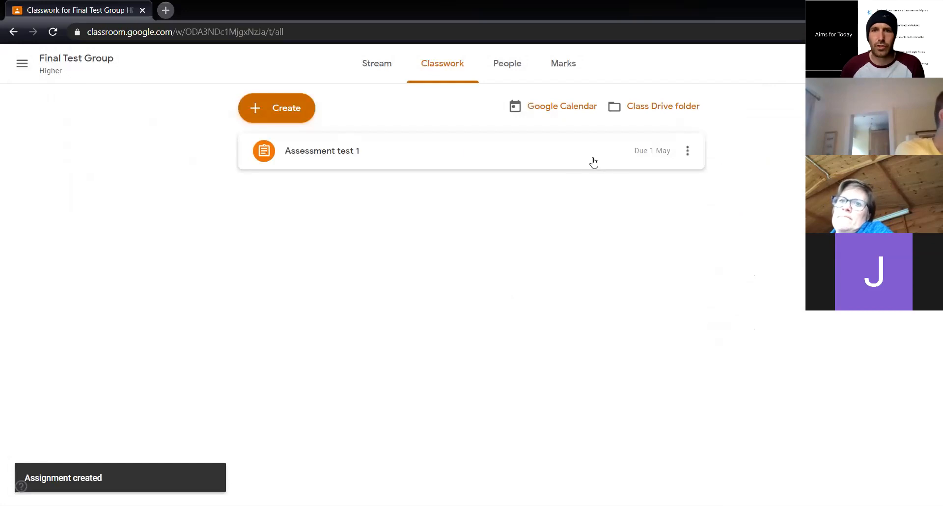
Look at the options available for the Assessment test 1 assignment in the classwork list
{"action": "left_click", "coordinate": [691, 160]}
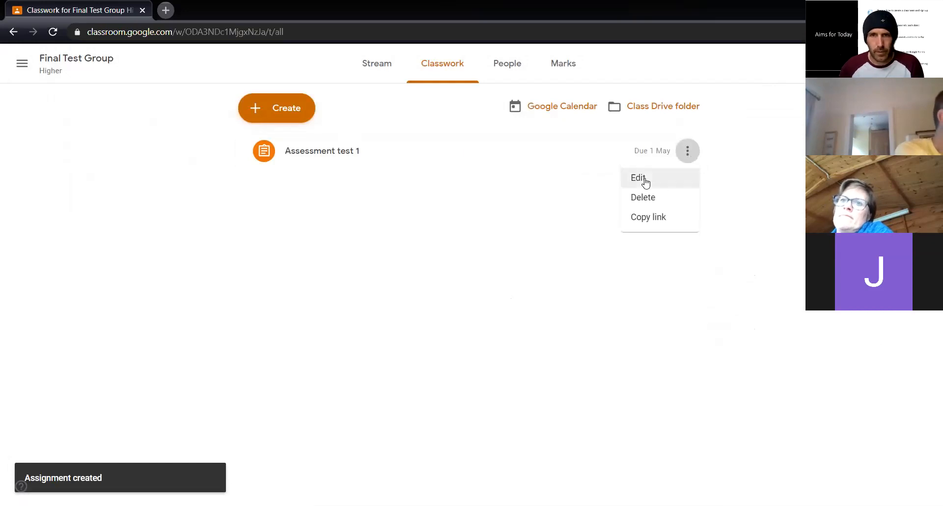
{"action": "left_click", "coordinate": [555, 267]}
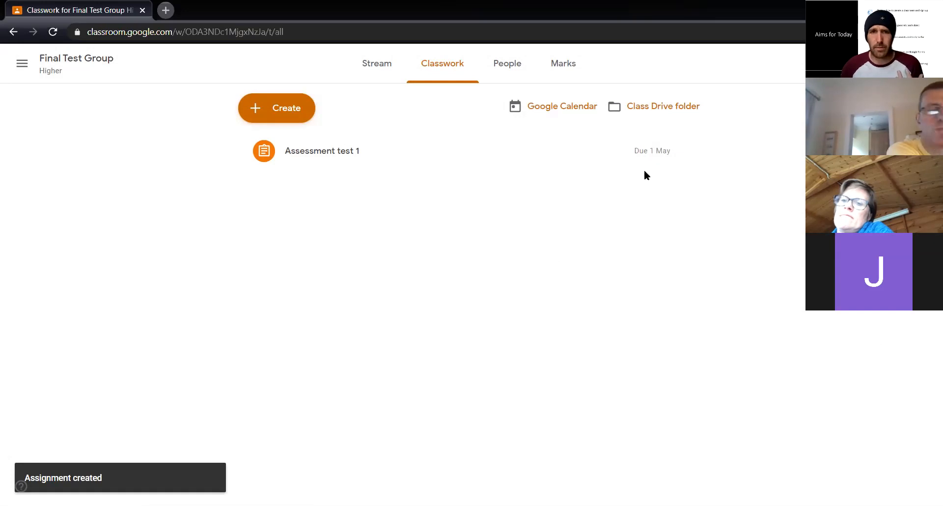
{"action": "left_click", "coordinate": [613, 101]}
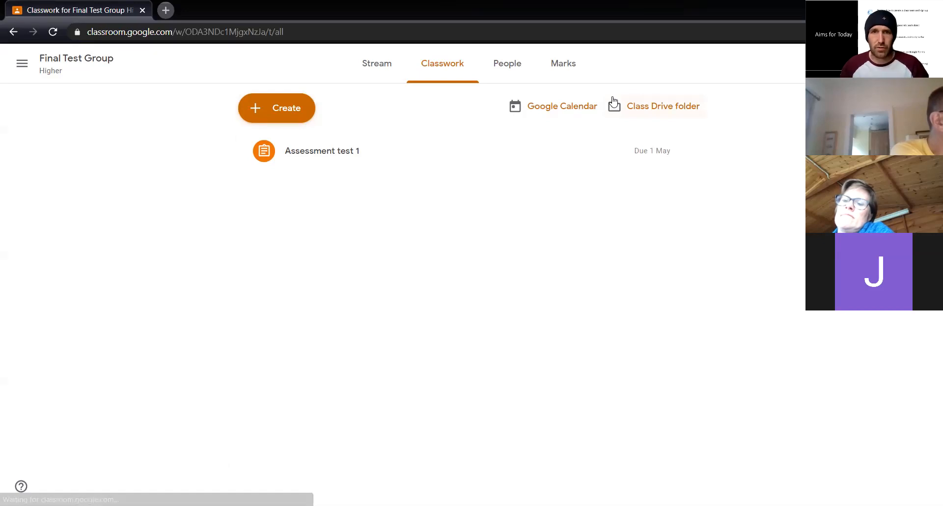
Switch to the learner's browser and examine how Assessment test 1 is presented on the Final Test Group stream
{"action": "key", "text": "alt+Tab"}
{"action": "left_click", "coordinate": [618, 31]}
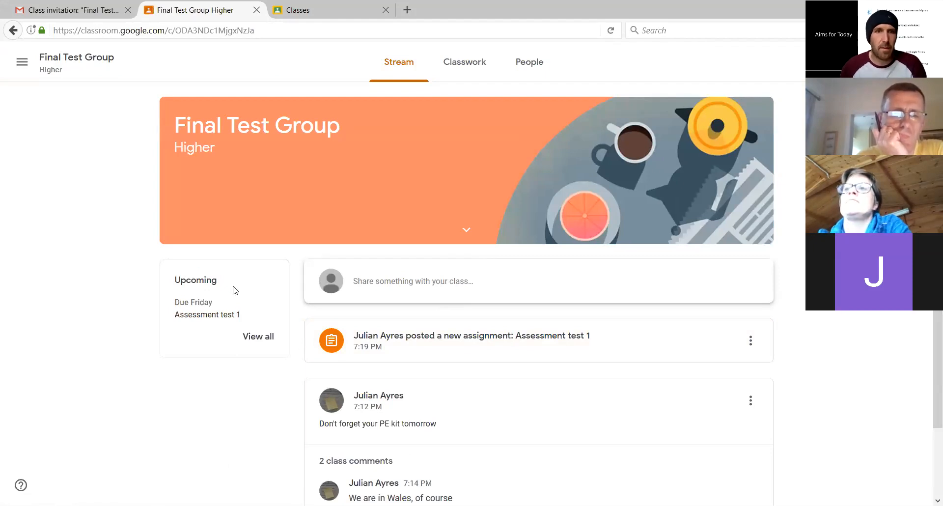
{"action": "scroll", "coordinate": [234, 287], "scroll_direction": "down", "scroll_amount": 1}
{"action": "scroll", "coordinate": [233, 290], "scroll_direction": "down", "scroll_amount": 1}
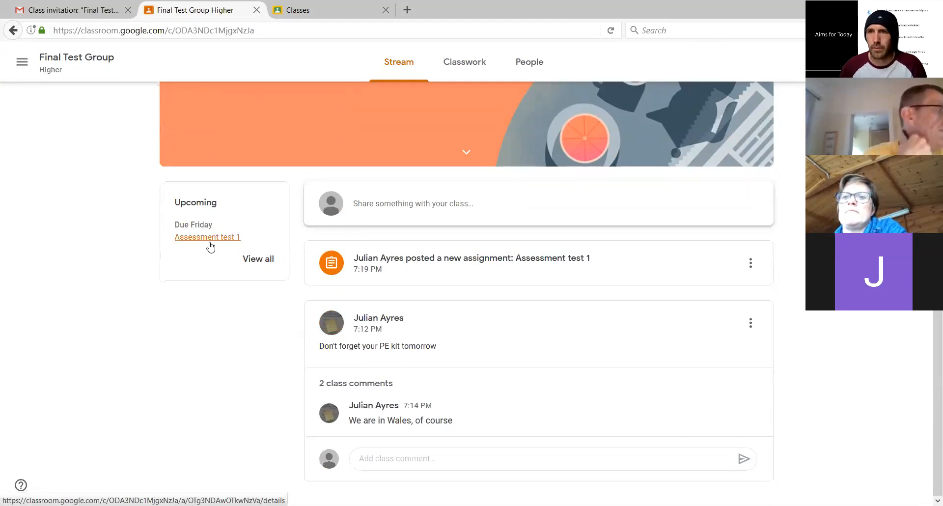
{"action": "scroll", "coordinate": [210, 247], "scroll_direction": "up", "scroll_amount": 2}
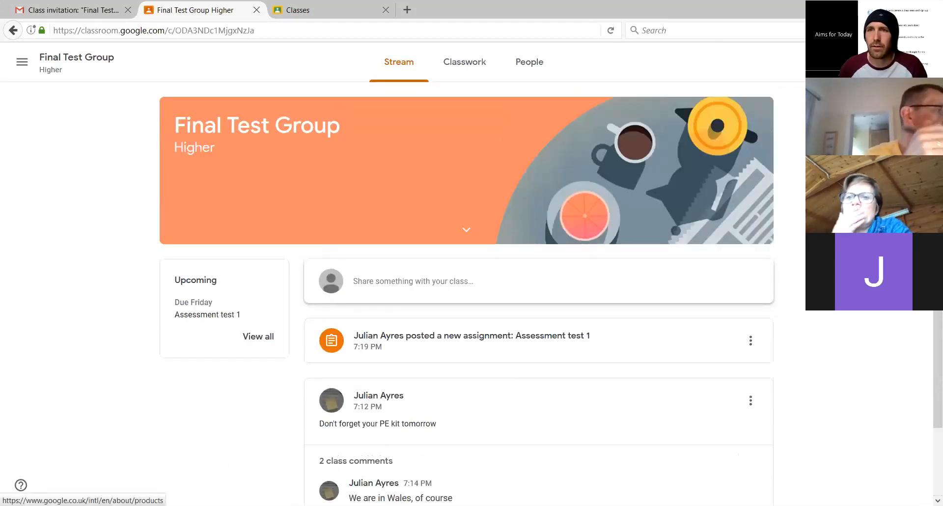
Open the learner's Google Calendar and check Friday, May 1 for the assignment's due date, discarding any new event draft
{"action": "left_click", "coordinate": [880, 62]}
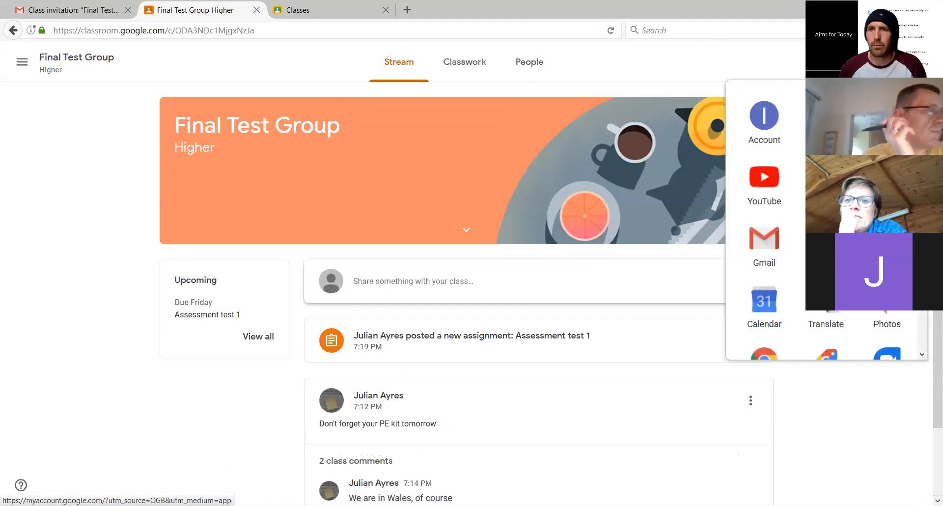
{"action": "scroll", "coordinate": [785, 162], "scroll_direction": "down", "scroll_amount": 3}
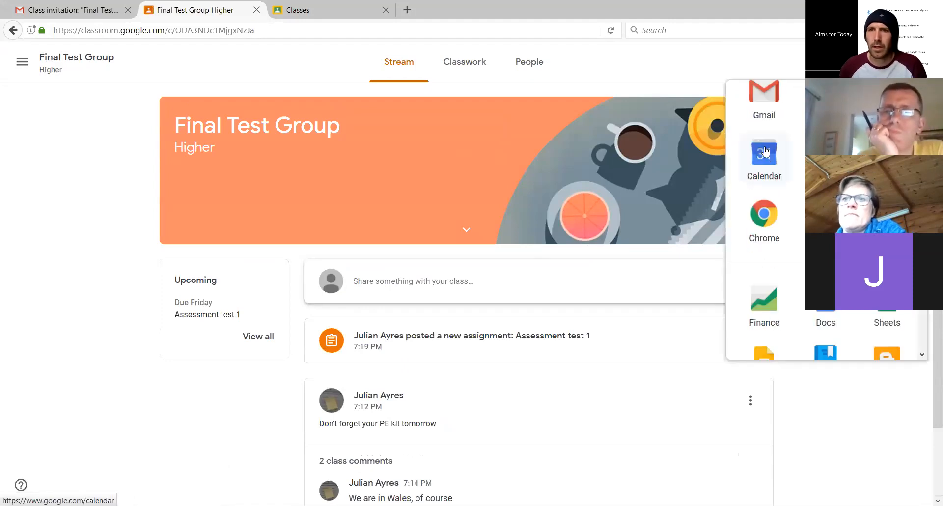
{"action": "left_click", "coordinate": [785, 158]}
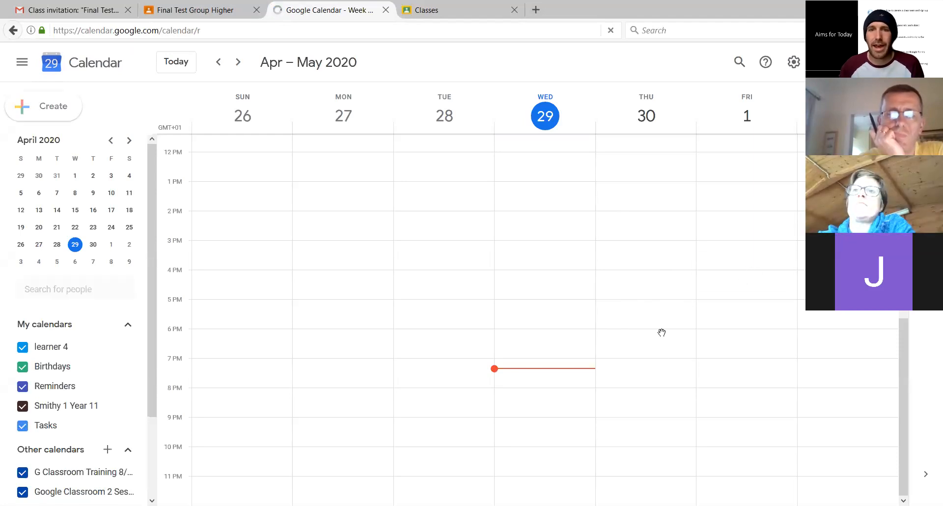
{"action": "left_click", "coordinate": [701, 275]}
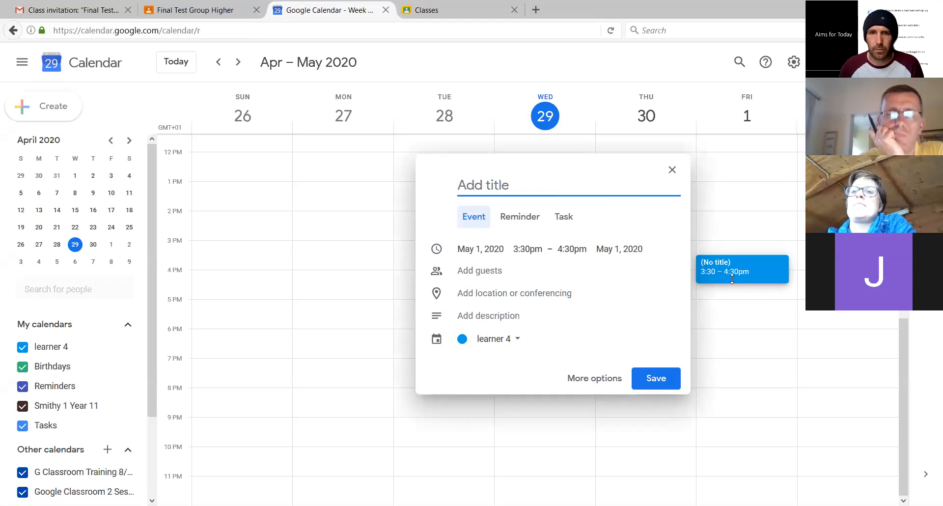
{"action": "left_click", "coordinate": [672, 170]}
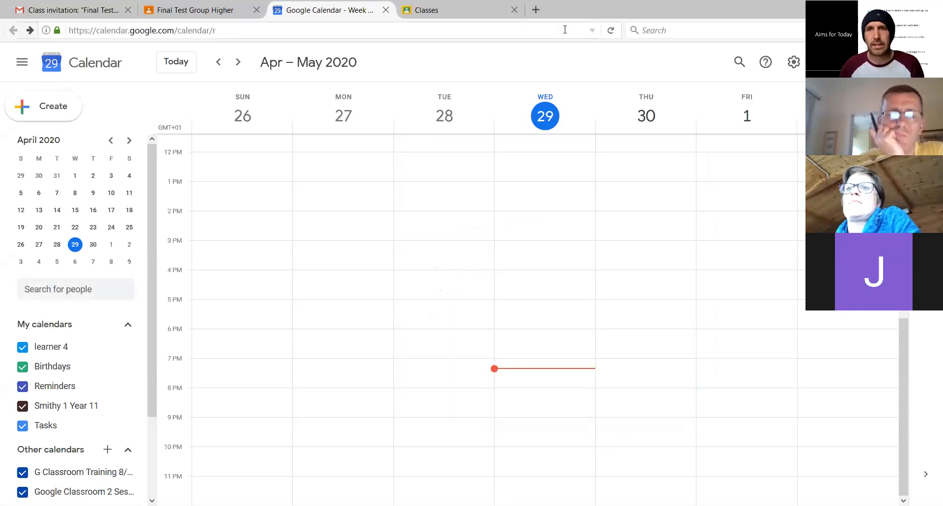
Return to the learner's Final Test Group class, open Assessment test 1 and examine the Learning Outcome 1 rubric details
{"action": "left_click", "coordinate": [187, 12]}
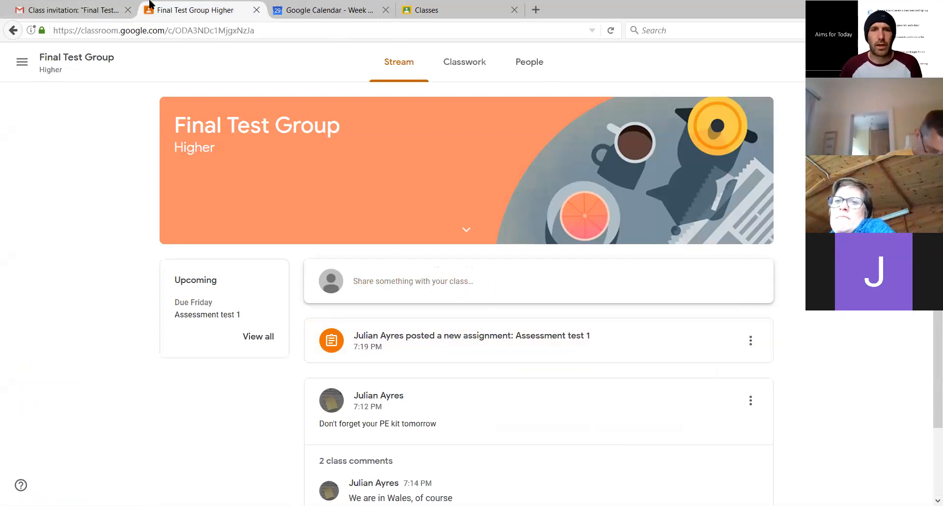
{"action": "left_click", "coordinate": [511, 339]}
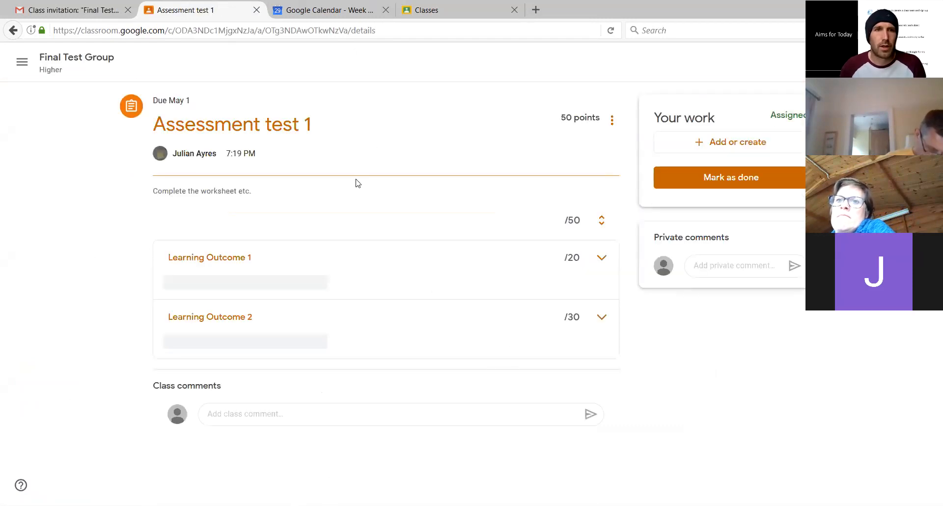
{"action": "left_click", "coordinate": [602, 263]}
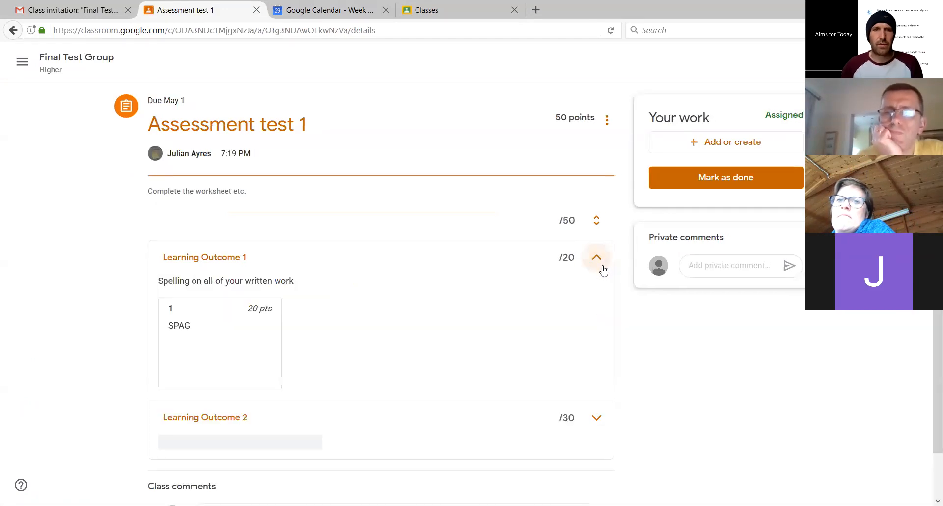
{"action": "left_click", "coordinate": [603, 266]}
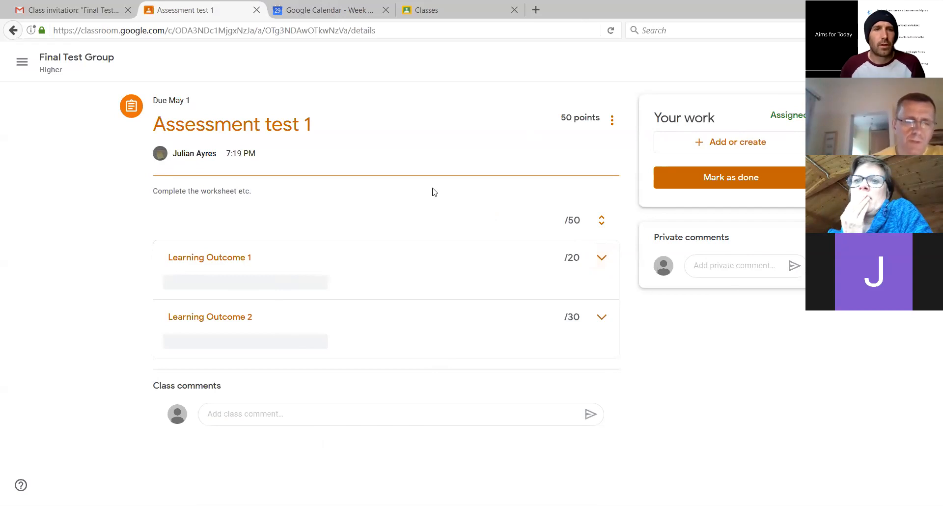
Post the class comment "Hello, this is fun" on Assessment test 1 as the learner
{"action": "left_click", "coordinate": [222, 414]}
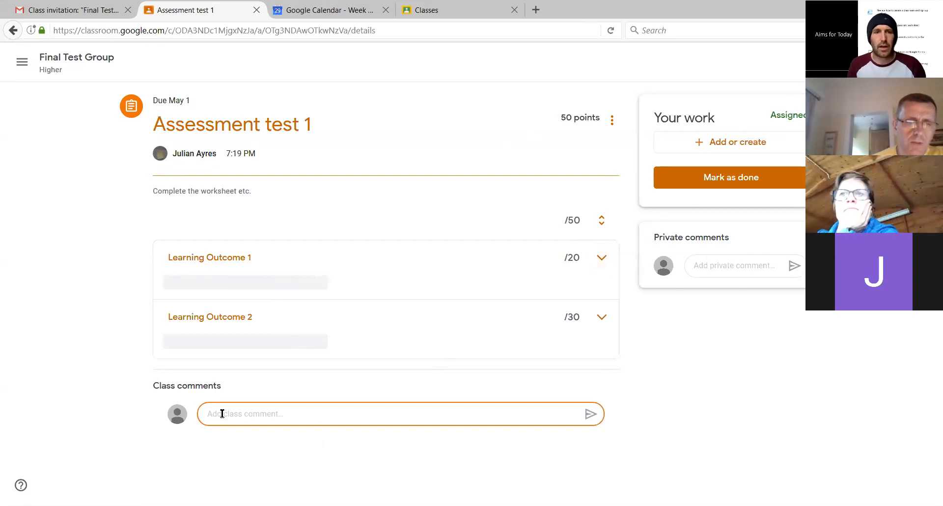
{"action": "type", "text": "Hello, this is"}
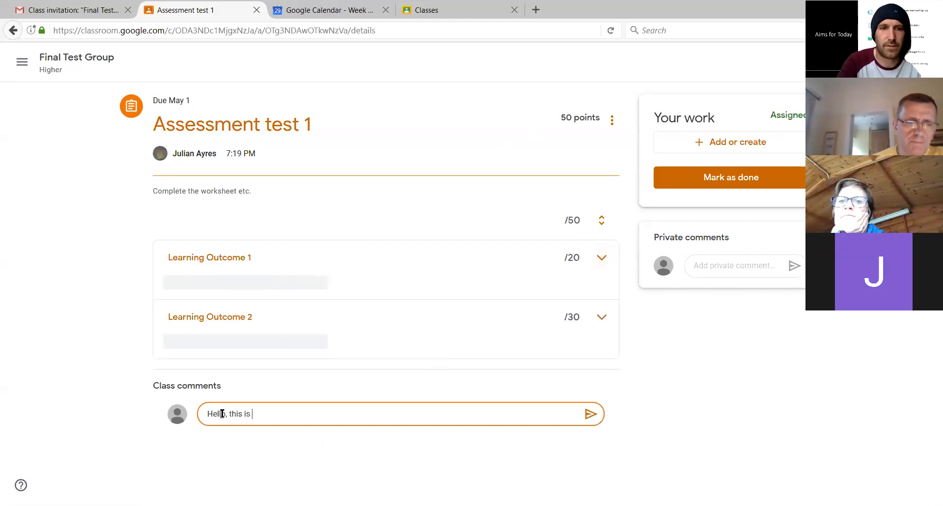
{"action": "type", "text": " gun"}
{"action": "key", "text": "BackSpace"}
{"action": "key", "text": "BackSpace"}
{"action": "key", "text": "BackSpace"}
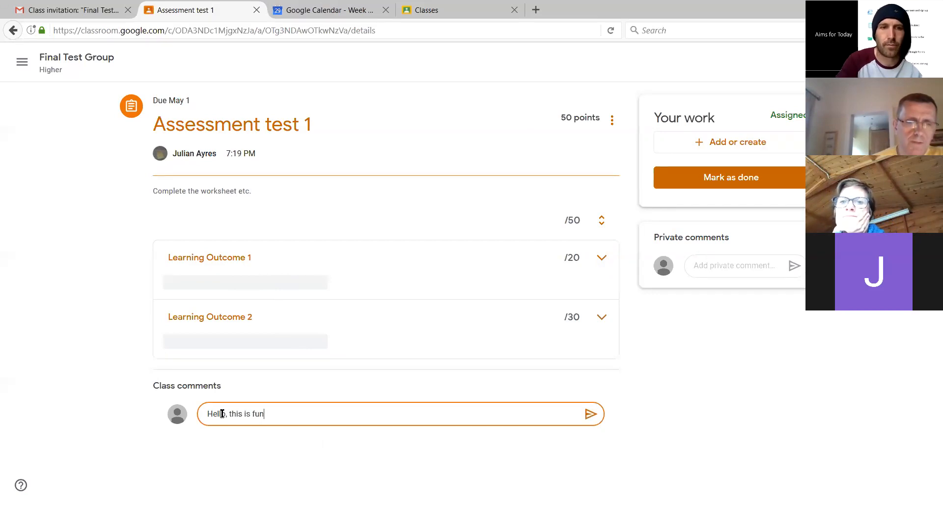
{"action": "type", "text": "fun"}
{"action": "key", "text": "Return"}
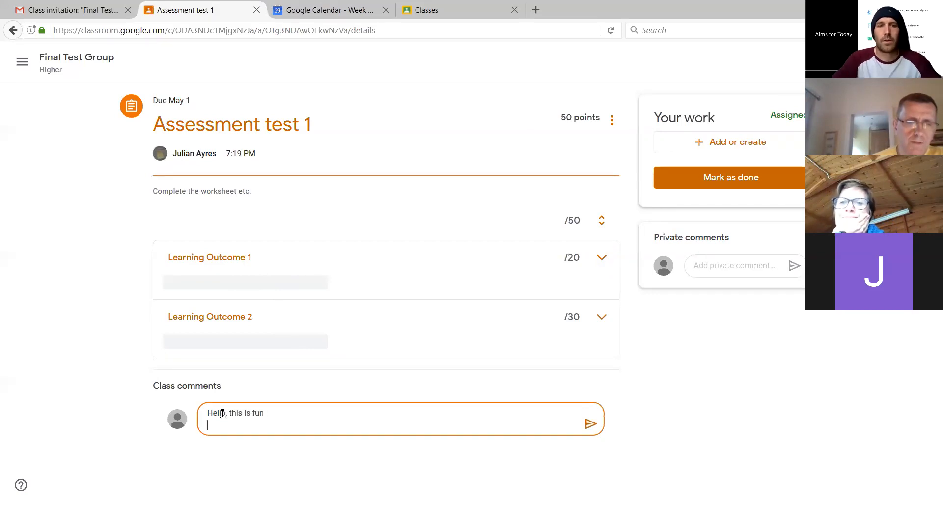
{"action": "left_click", "coordinate": [590, 424]}
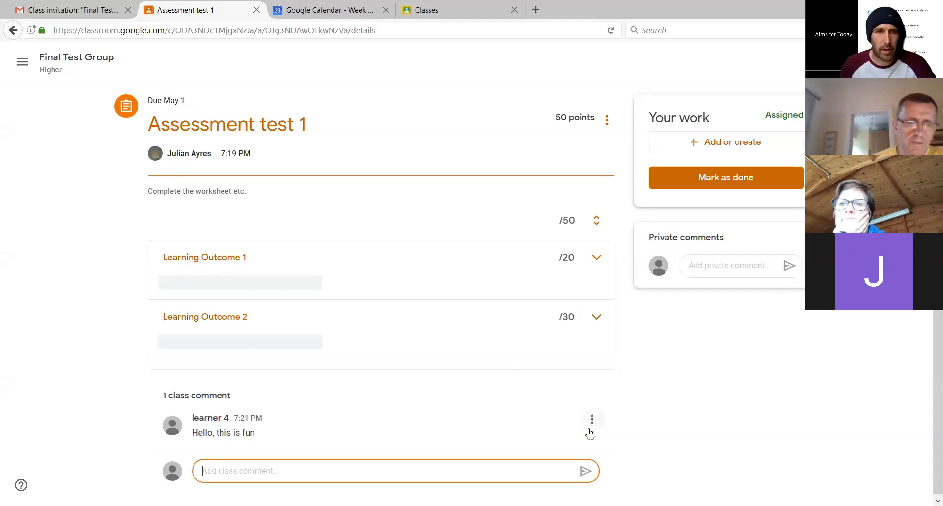
Send the teacher the private comment "I am stuck" on Assessment test 1
{"action": "left_click", "coordinate": [844, 369]}
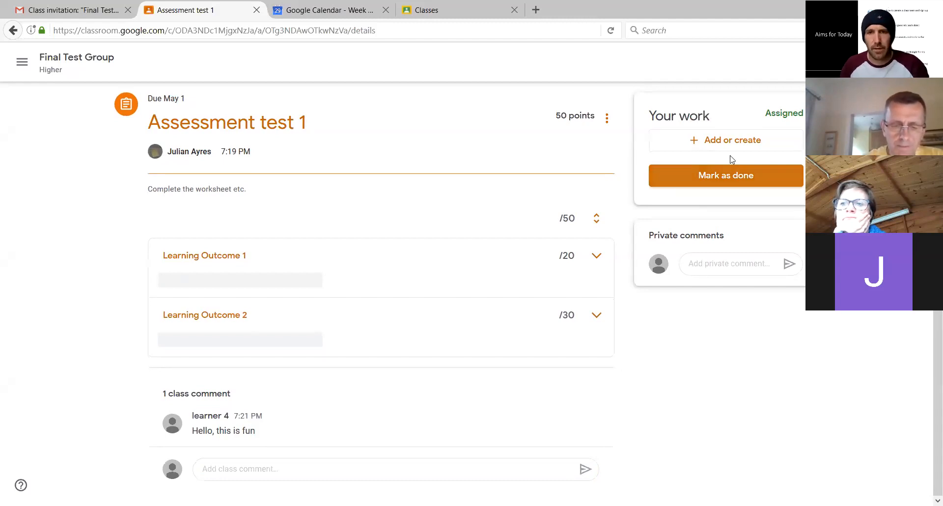
{"action": "left_click", "coordinate": [717, 267]}
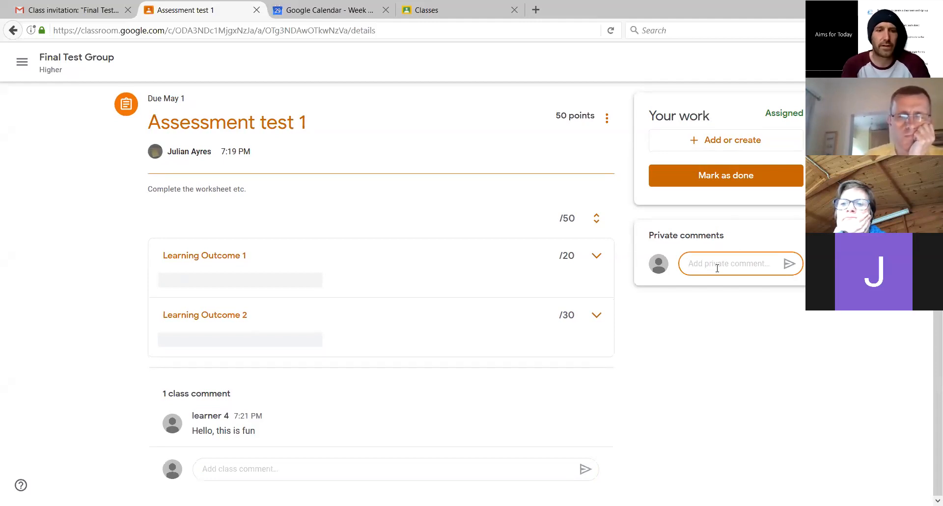
{"action": "type", "text": "I"}
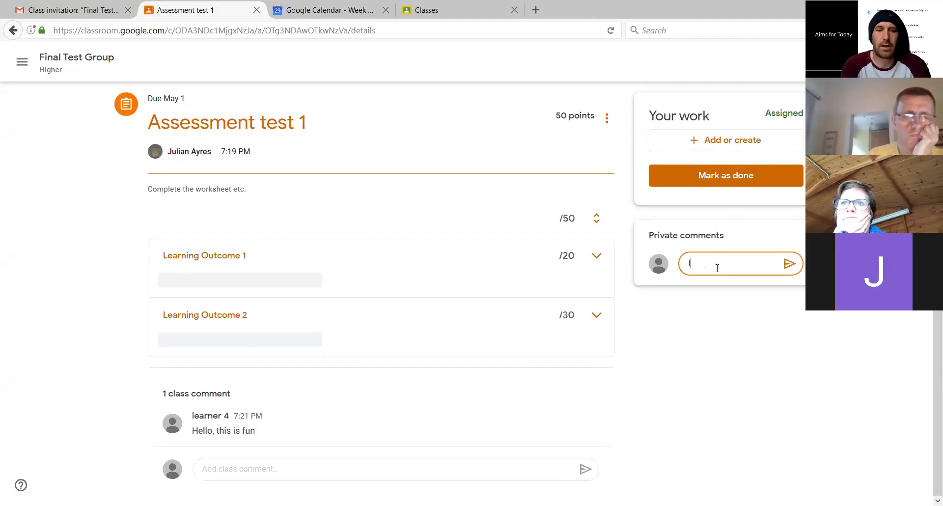
{"action": "type", "text": " am stuck"}
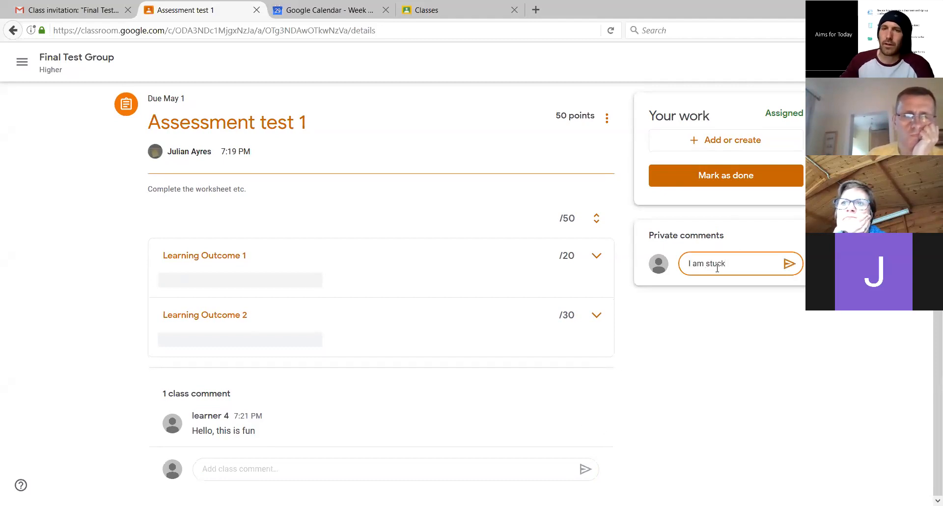
{"action": "left_click", "coordinate": [791, 265]}
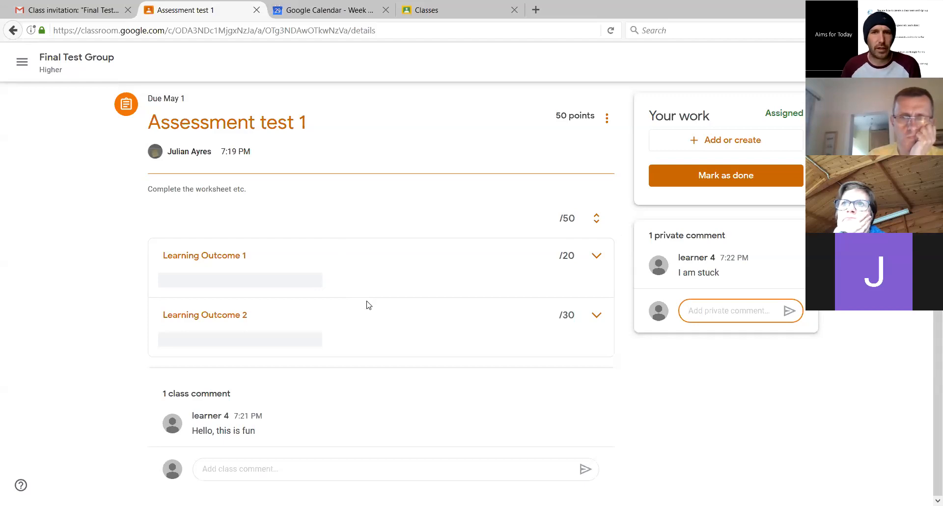
Try to attach the recent Drive file with the "grgfdgf" thumbnail to the learner's work
{"action": "left_click", "coordinate": [726, 146]}
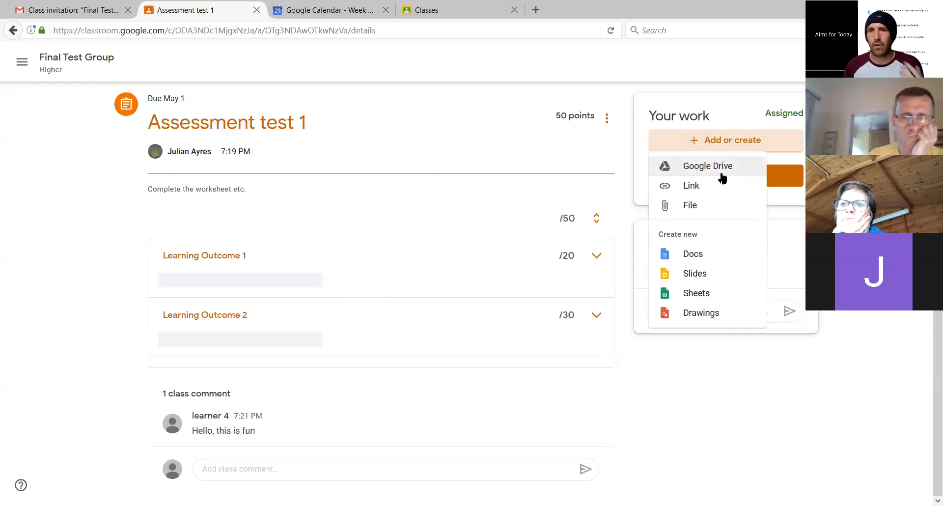
{"action": "left_click", "coordinate": [725, 207]}
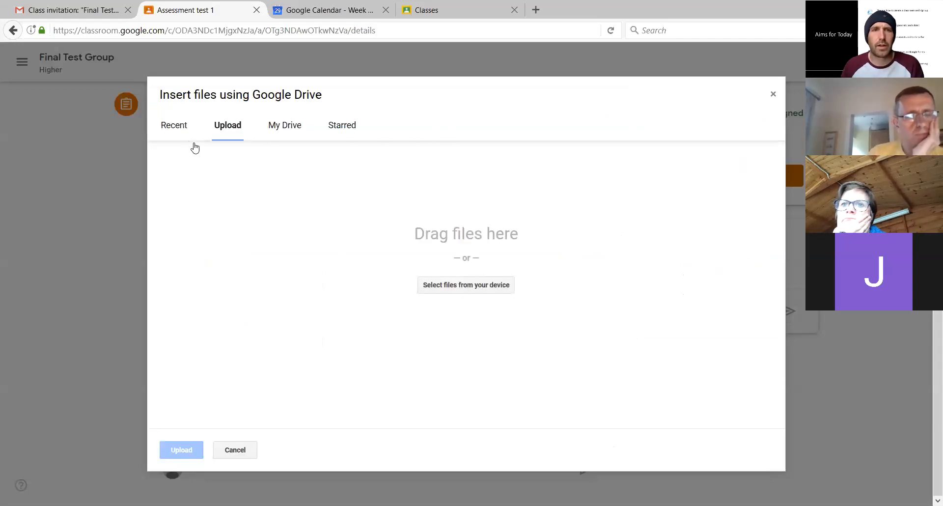
{"action": "left_click", "coordinate": [173, 130]}
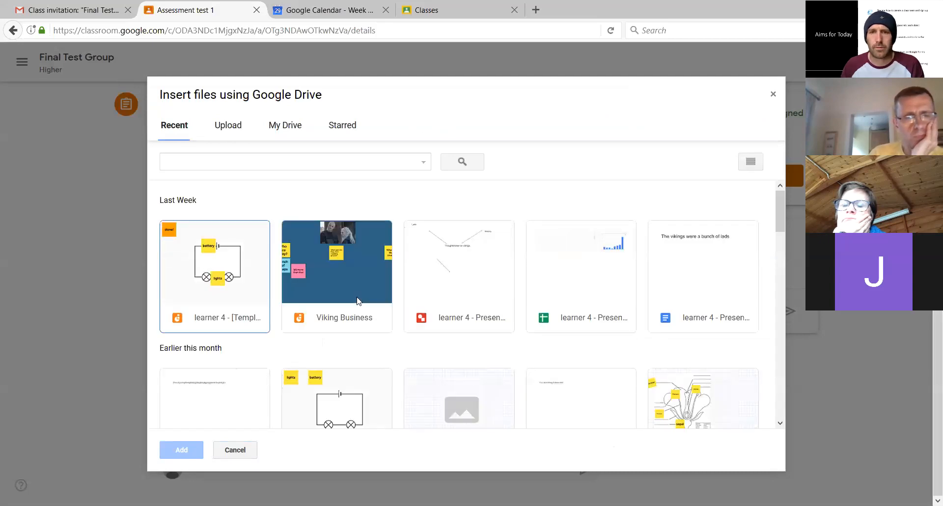
{"action": "scroll", "coordinate": [357, 300], "scroll_direction": "down", "scroll_amount": 5}
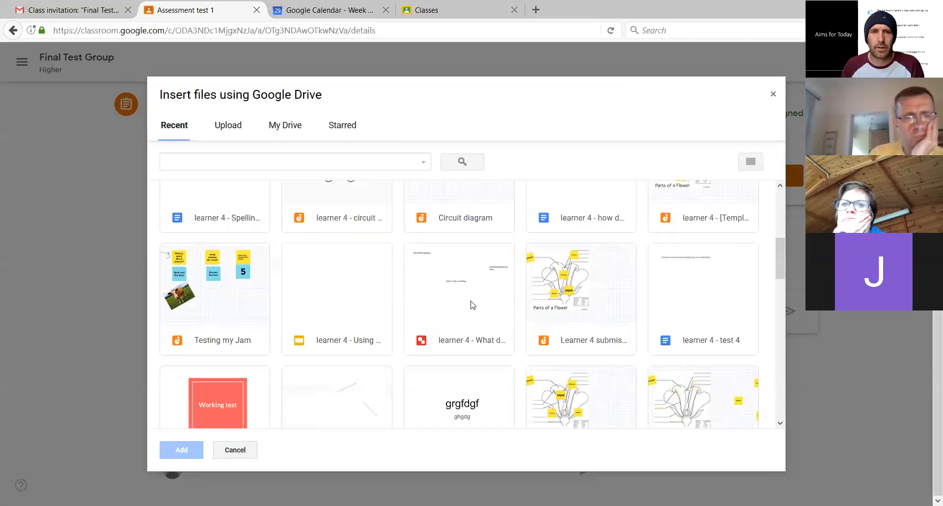
{"action": "left_click", "coordinate": [480, 388]}
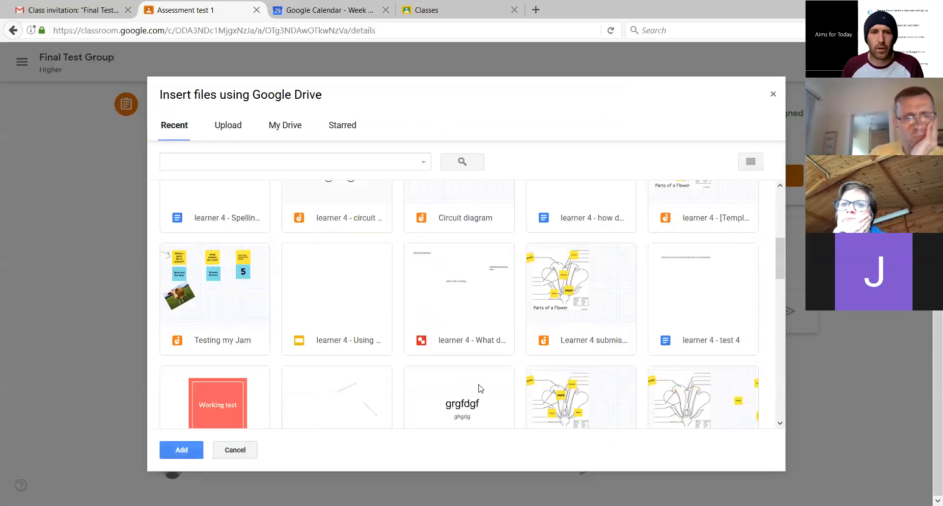
{"action": "left_click", "coordinate": [181, 450]}
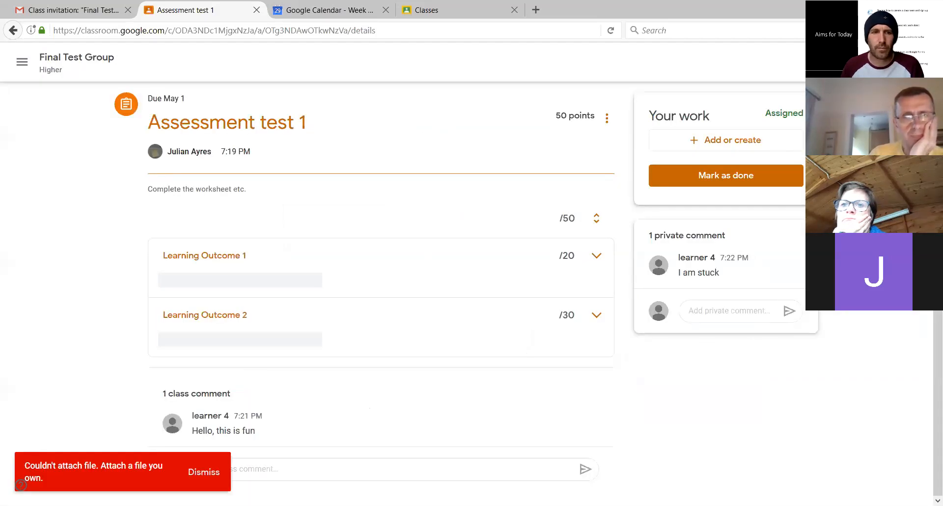
Attach the recent Jamboard file "learner 4 - [Template] circuit diagram" to the learner's work for Assessment test 1
{"action": "left_click", "coordinate": [727, 140]}
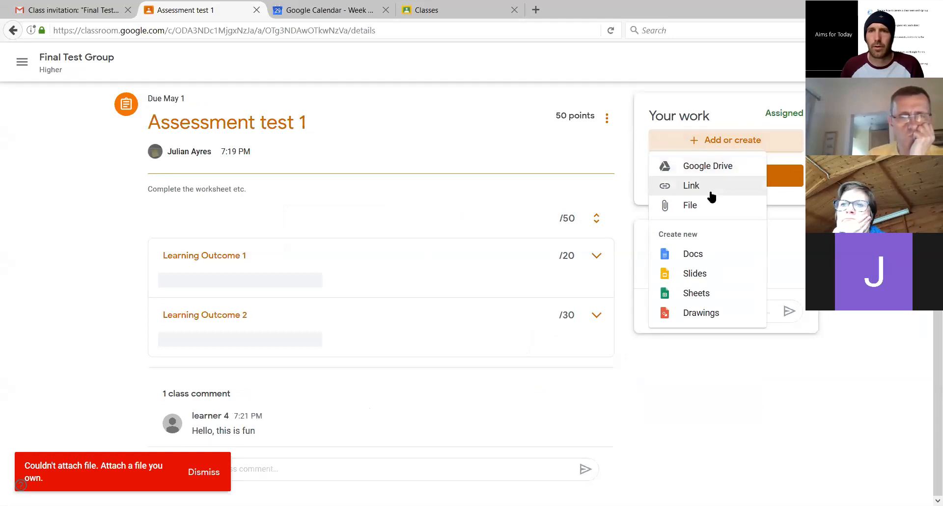
{"action": "left_click", "coordinate": [695, 208]}
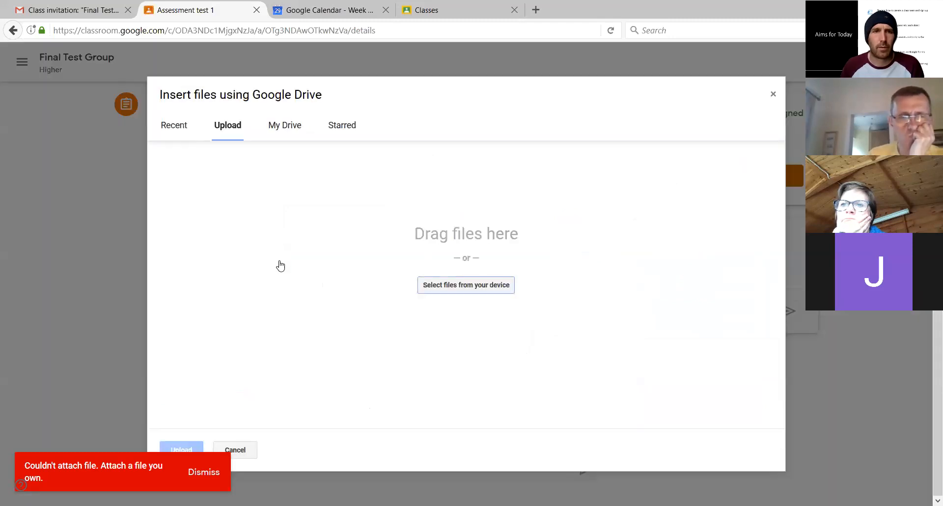
{"action": "left_click", "coordinate": [167, 128]}
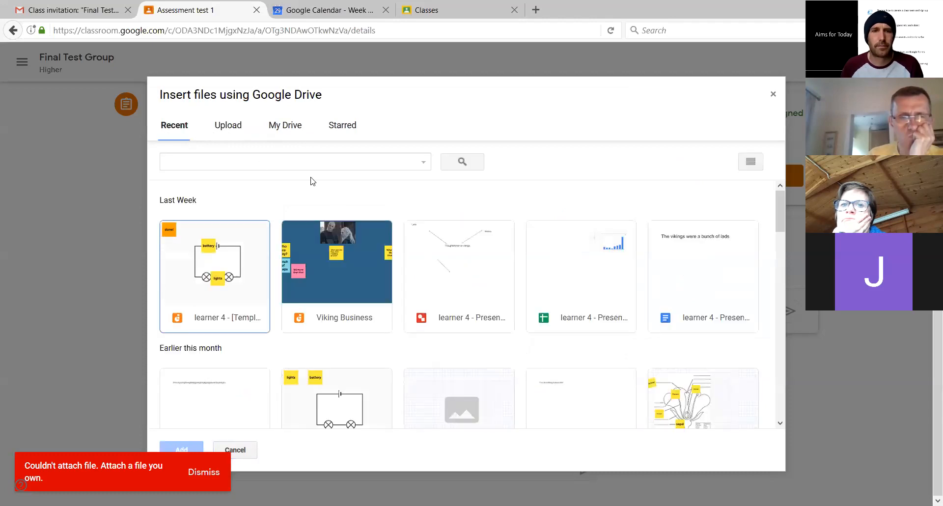
{"action": "double_click", "coordinate": [239, 274]}
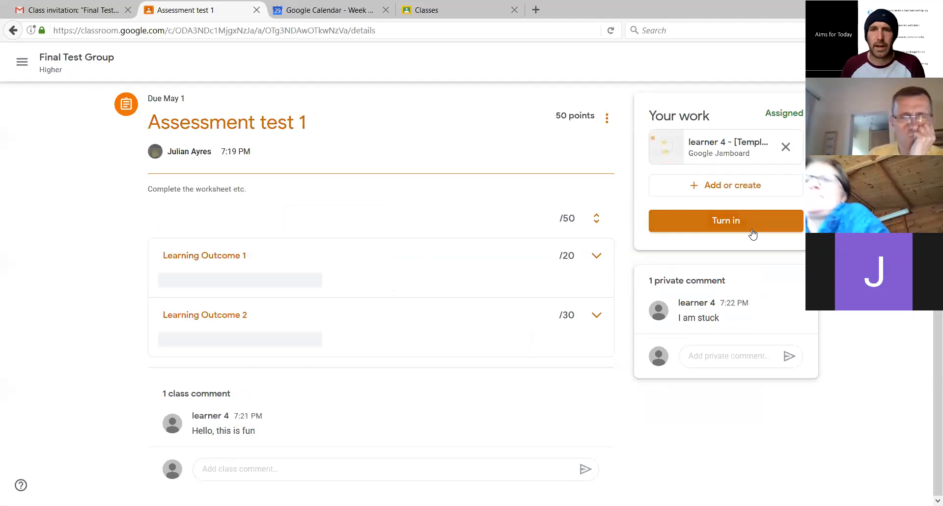
Turn in the learner's work for Assessment test 1 with the circuit diagram attachment
{"action": "left_click", "coordinate": [753, 231]}
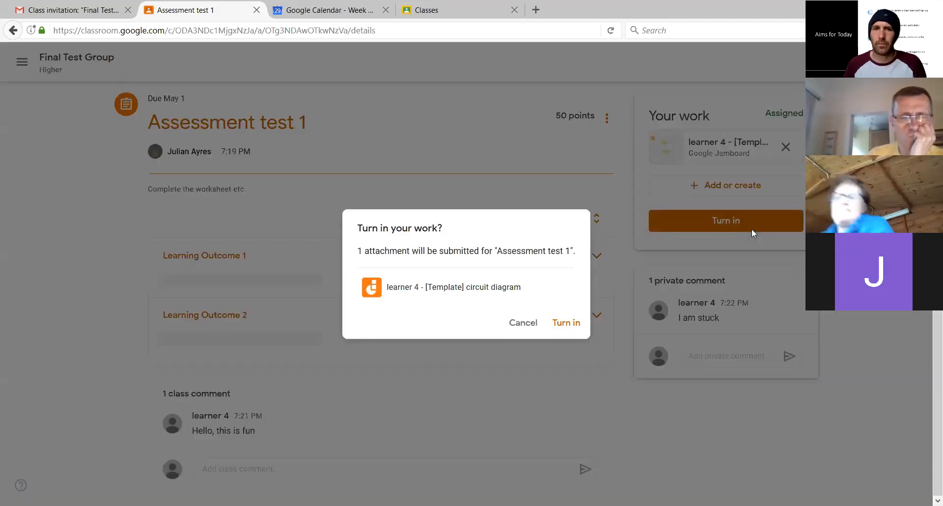
{"action": "left_click", "coordinate": [518, 318]}
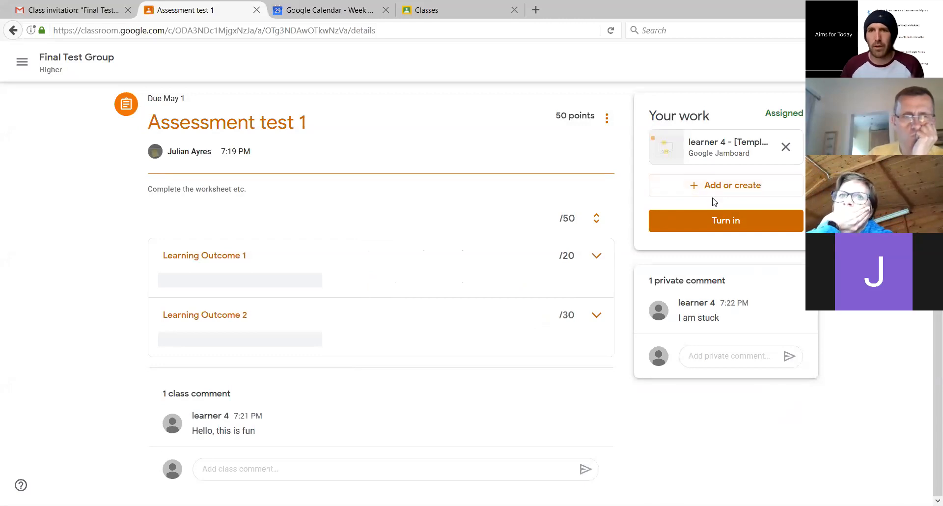
{"action": "left_click", "coordinate": [722, 223]}
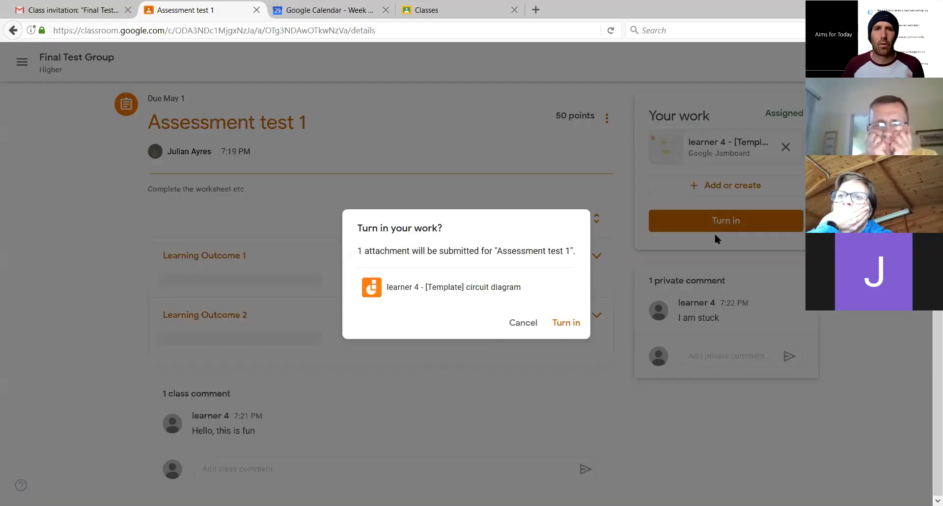
{"action": "left_click", "coordinate": [566, 329]}
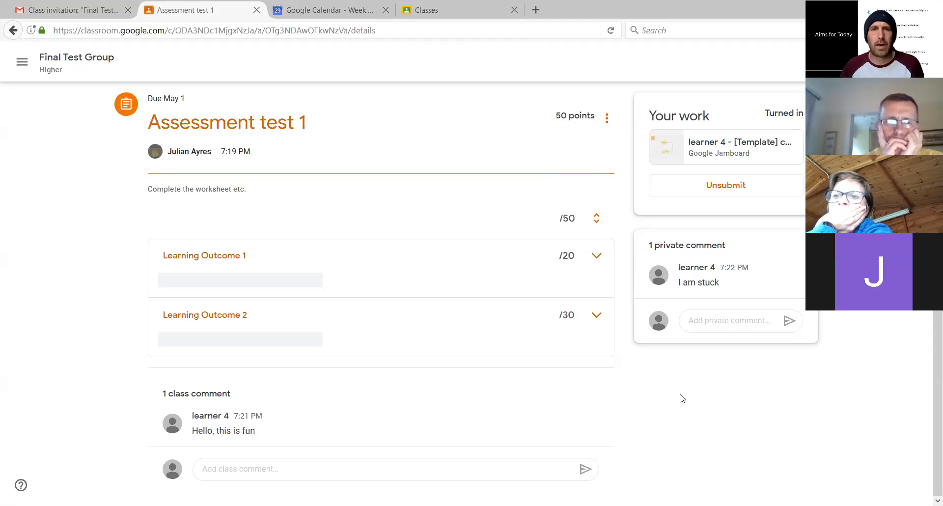
Switch to the teacher's browser and view the class comments on the Assessment test 1 post in the Final Test Group stream
{"action": "key", "text": "alt+Tab"}
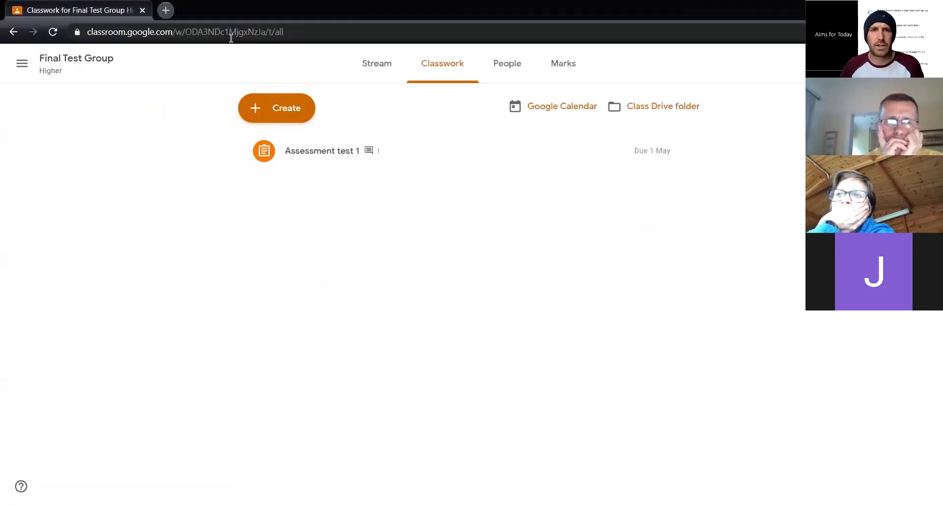
{"action": "left_click", "coordinate": [366, 68]}
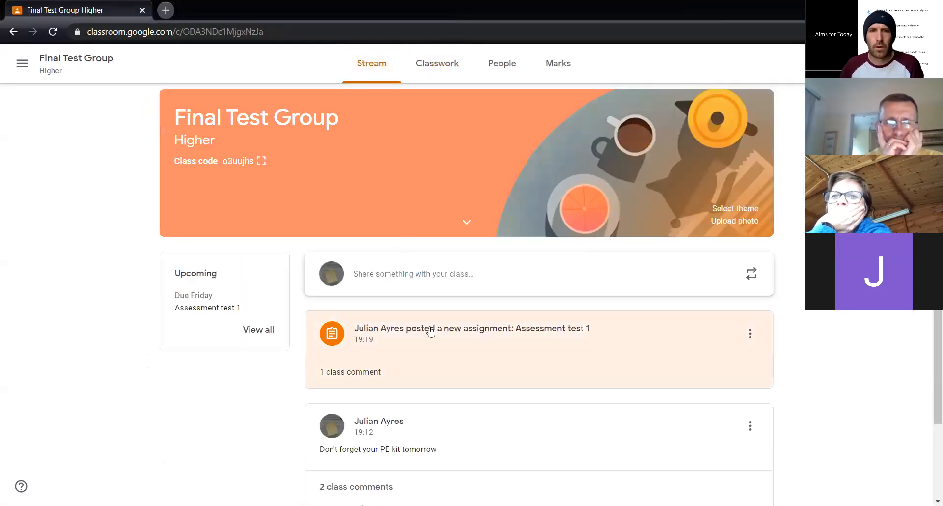
{"action": "left_click", "coordinate": [351, 375]}
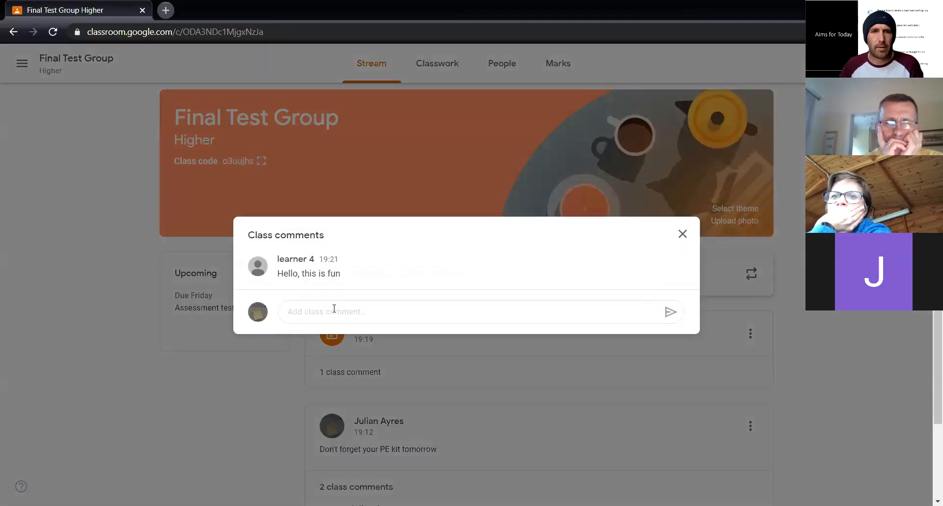
{"action": "left_click", "coordinate": [689, 236]}
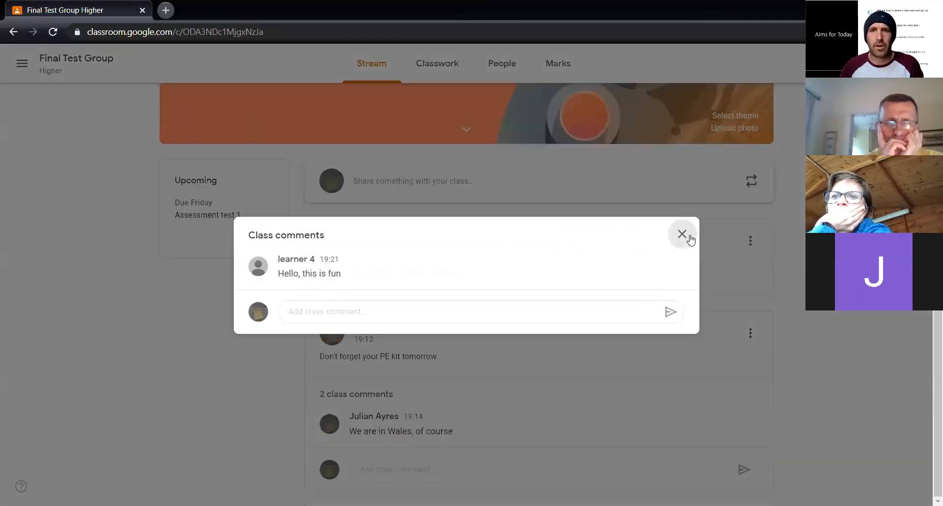
Mark learner 4's Assessment test 1 submission 20/20 for Learning Outcome 1 and 24/30 for Learning Outcome 2, and return the work
{"action": "left_click", "coordinate": [489, 247]}
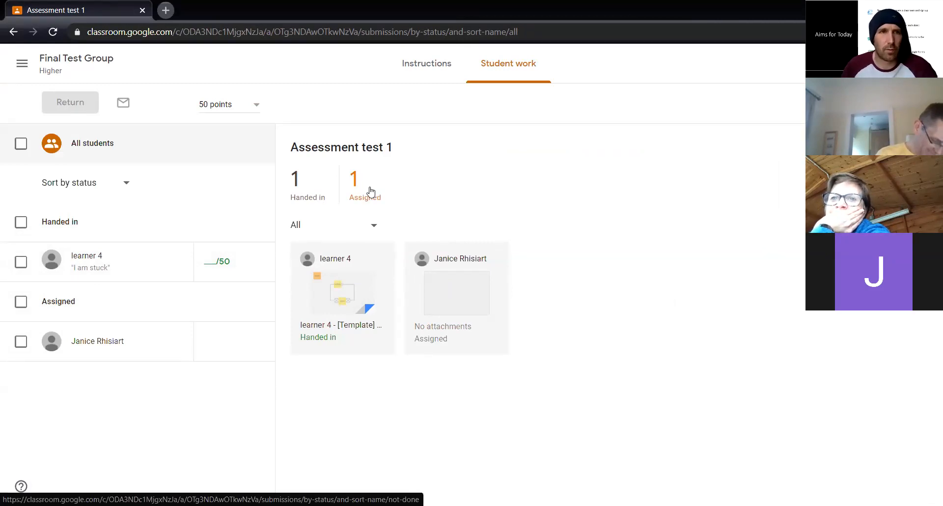
{"action": "left_click", "coordinate": [345, 291]}
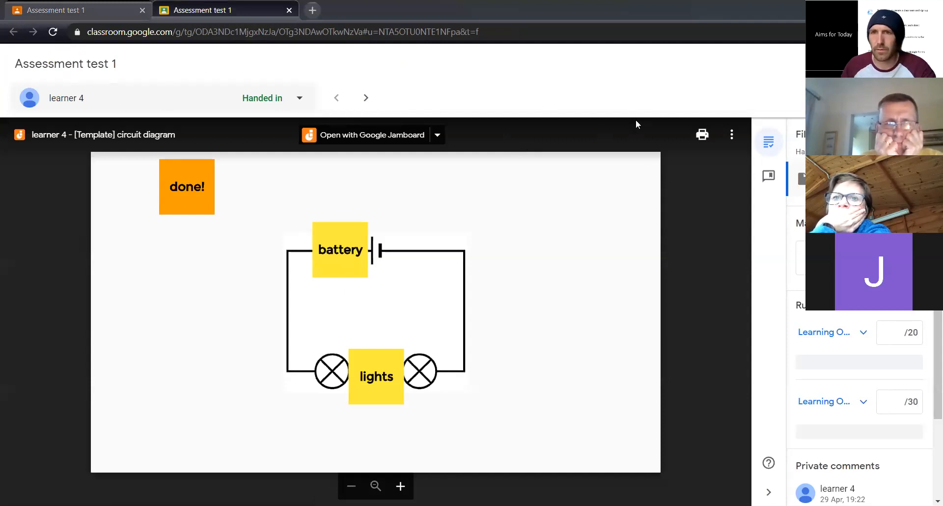
{"action": "scroll", "coordinate": [860, 344], "scroll_direction": "down", "scroll_amount": 2}
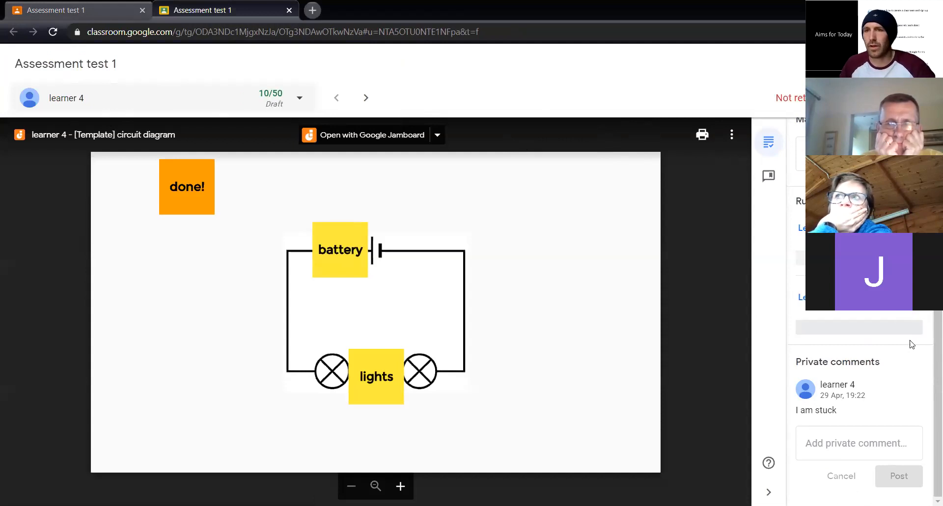
{"action": "left_click", "coordinate": [778, 304]}
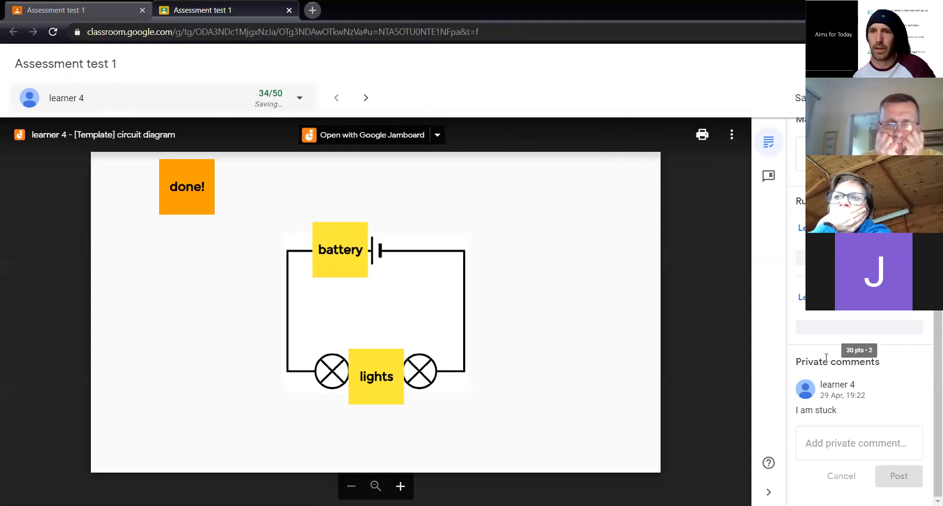
{"action": "left_click", "coordinate": [865, 444]}
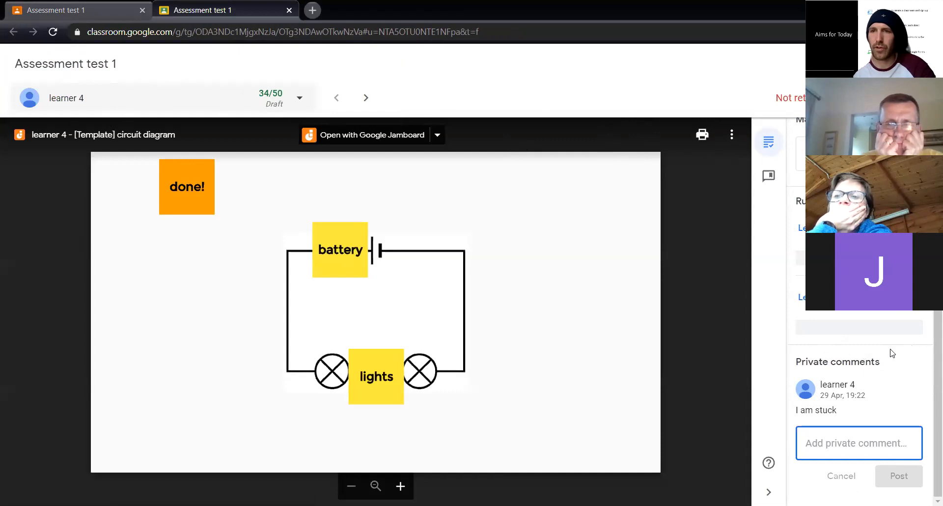
{"action": "scroll", "coordinate": [928, 426], "scroll_direction": "up", "scroll_amount": 3}
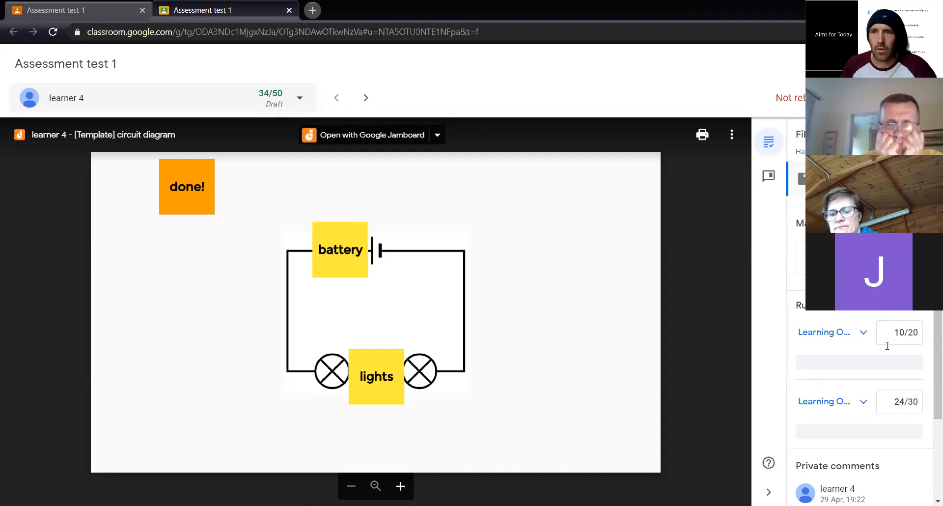
{"action": "left_click", "coordinate": [854, 363]}
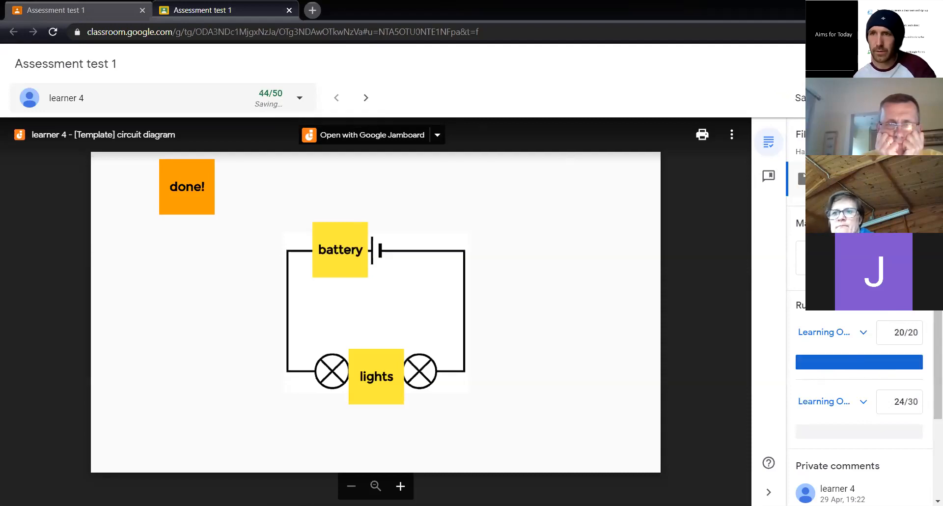
{"action": "left_click", "coordinate": [872, 98]}
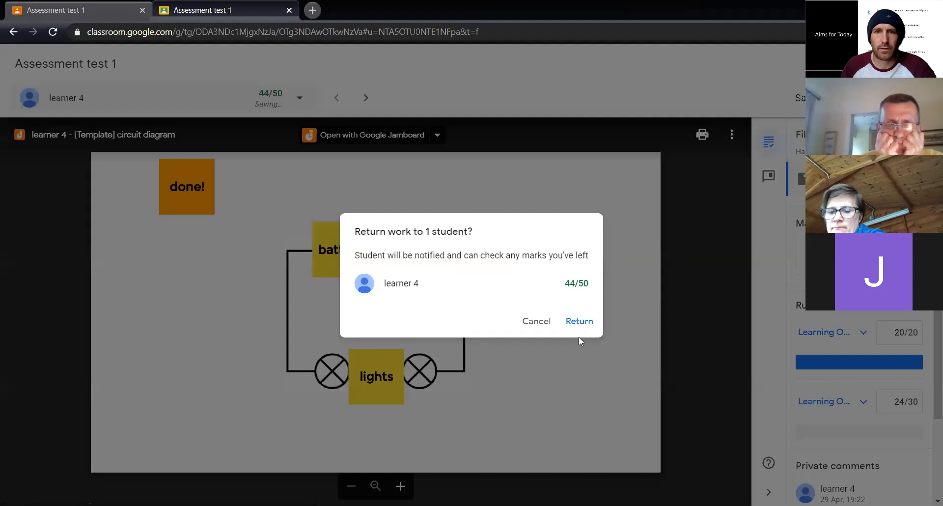
{"action": "left_click", "coordinate": [582, 323]}
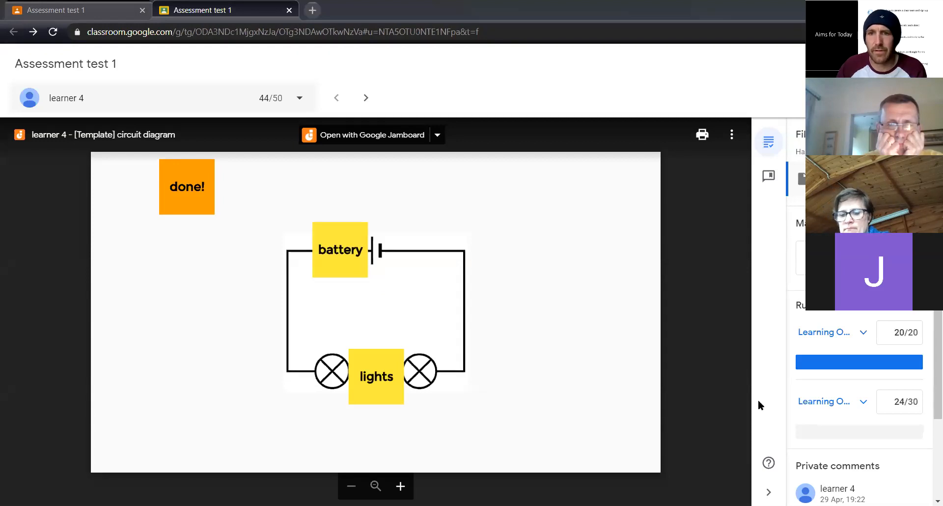
Switch to the learner's browser and check the returned marks on Assessment test 1
{"action": "key", "text": "alt+Tab"}
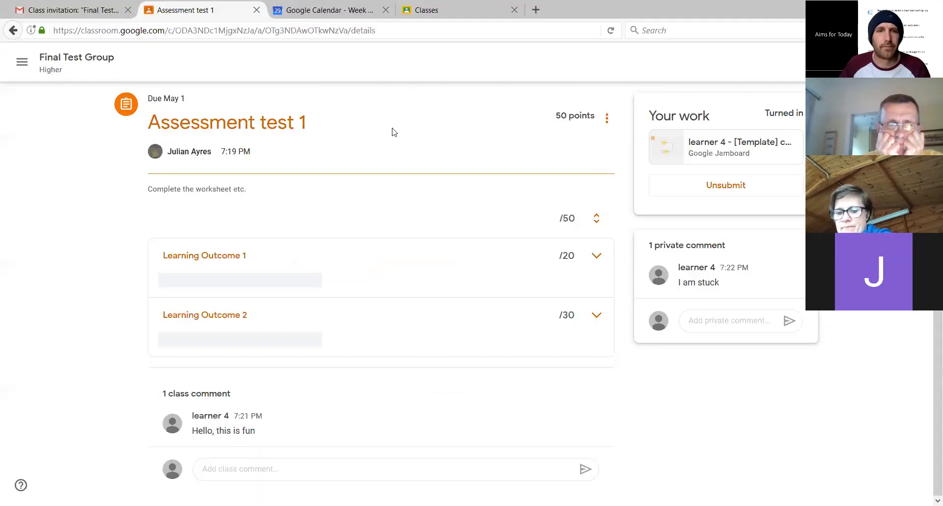
{"action": "left_click", "coordinate": [57, 63]}
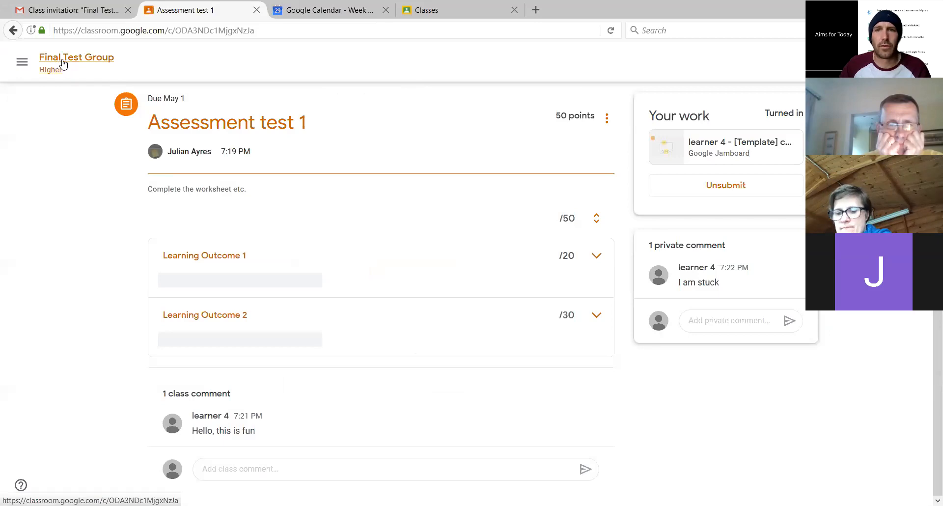
{"action": "left_click", "coordinate": [609, 343]}
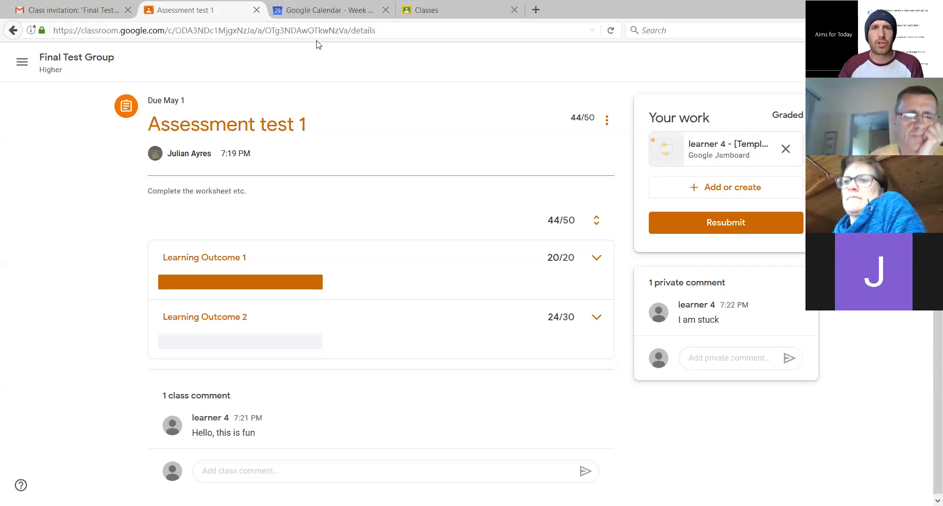
Search the web for padlet in the learner's browser, replacing the Google Calendar page
{"action": "key", "text": "ctrl+Tab"}
{"action": "left_click", "coordinate": [337, 27]}
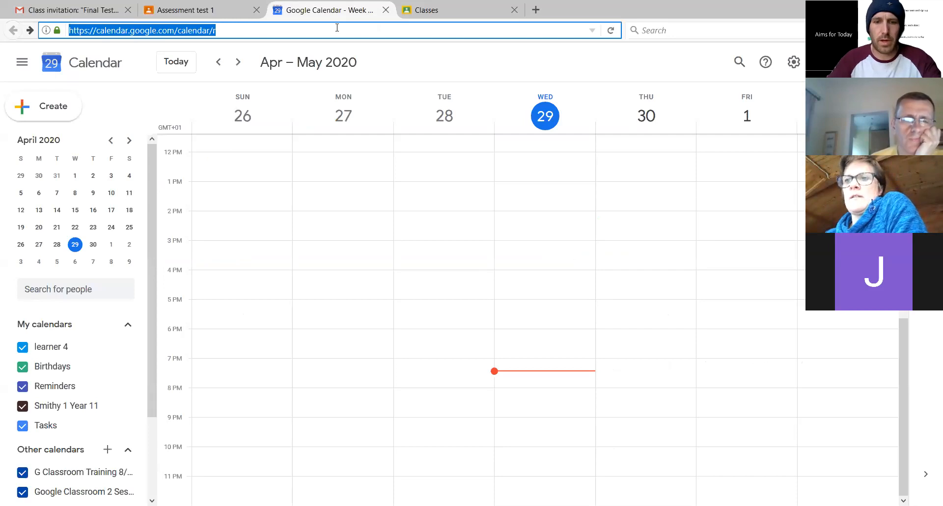
{"action": "type", "text": "padlet"}
{"action": "key", "text": "Return"}
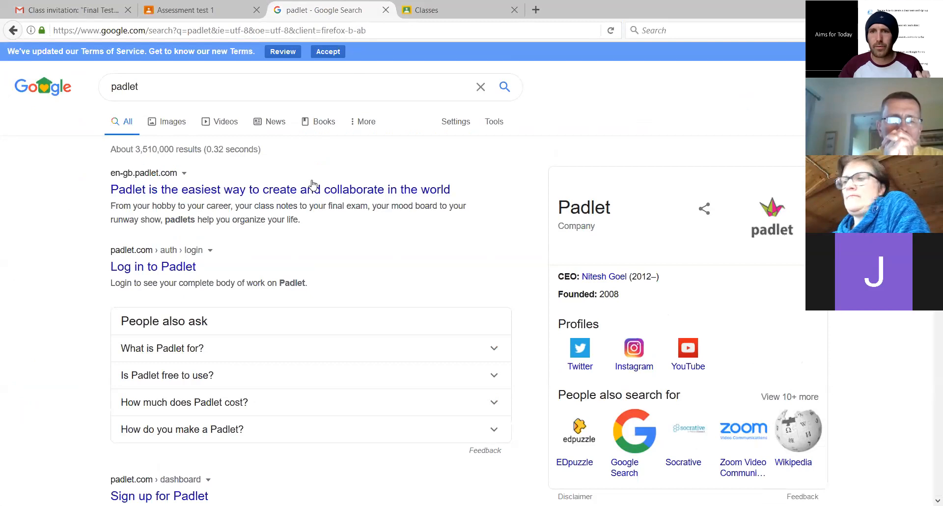
In the teacher's browser, find Padlet, open the "Disruption in the UK" board and copy its link to the clipboard
{"action": "key", "text": "alt+Tab"}
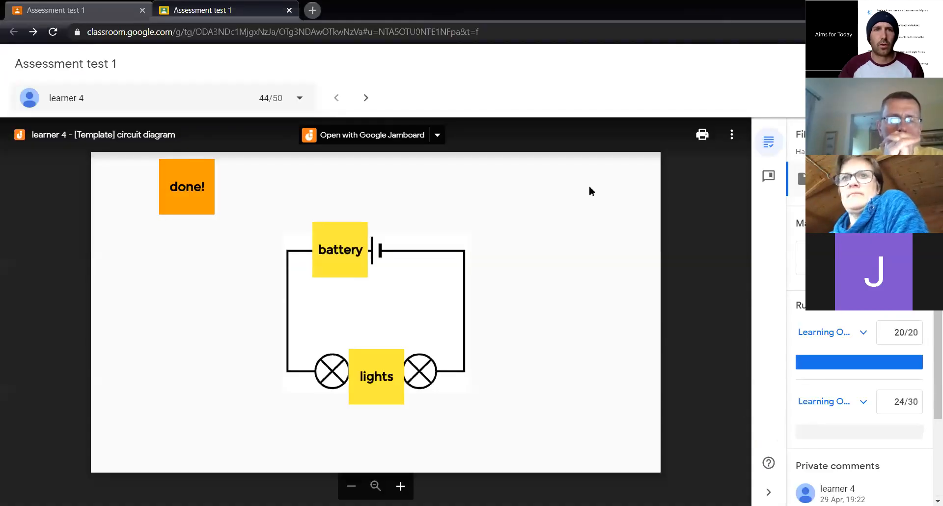
{"action": "key", "text": "ctrl+t"}
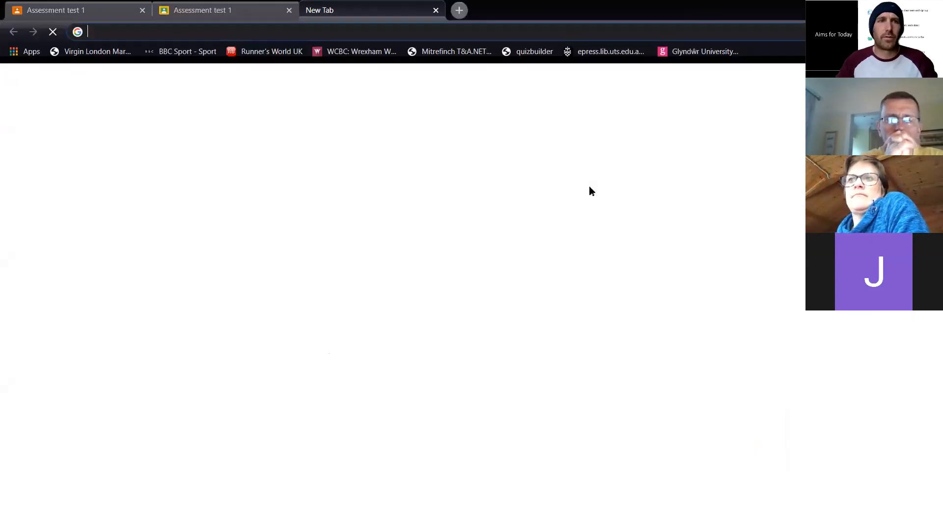
{"action": "type", "text": "padl"}
{"action": "key", "text": "Return"}
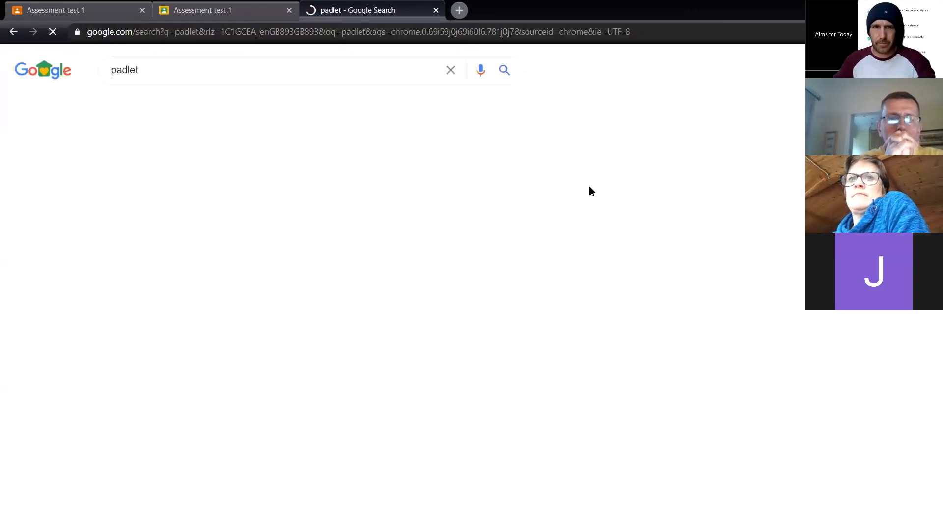
{"action": "left_click", "coordinate": [240, 190]}
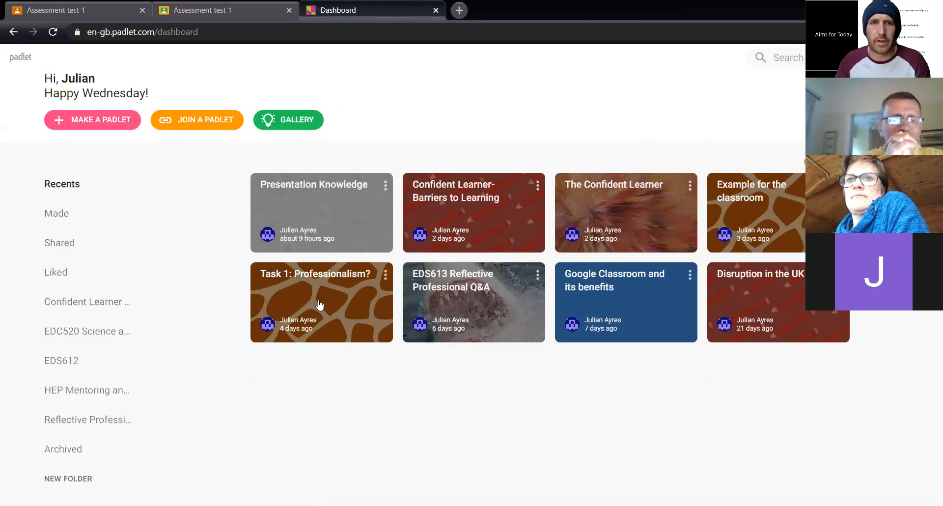
{"action": "left_click", "coordinate": [797, 291]}
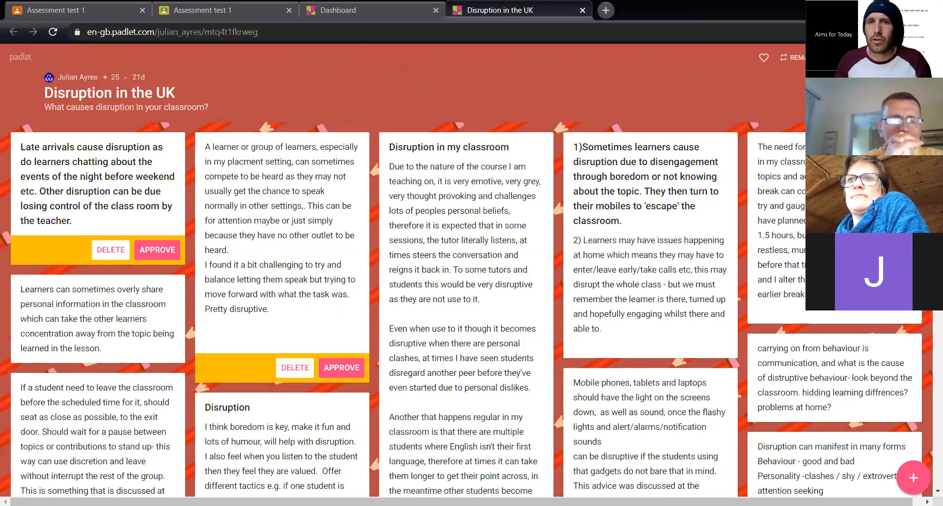
{"action": "left_click", "coordinate": [853, 57]}
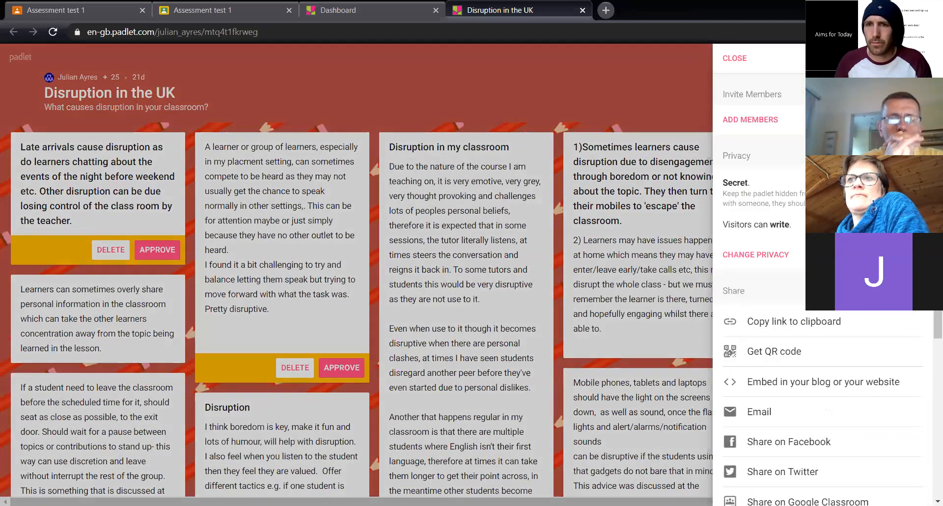
{"action": "left_click", "coordinate": [824, 324]}
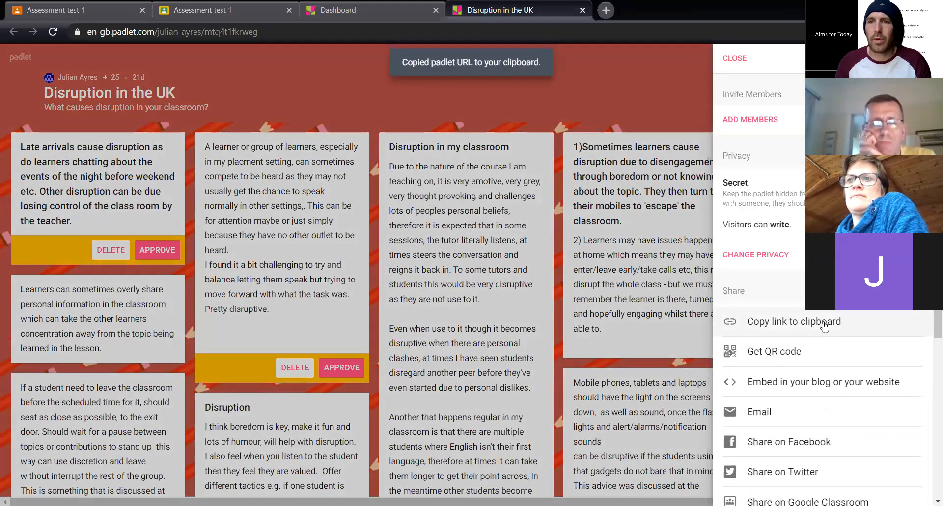
In the learner's browser, add the copied "Disruption in the UK" link to the Assessment test 1 work and resubmit it
{"action": "left_click", "coordinate": [163, 6]}
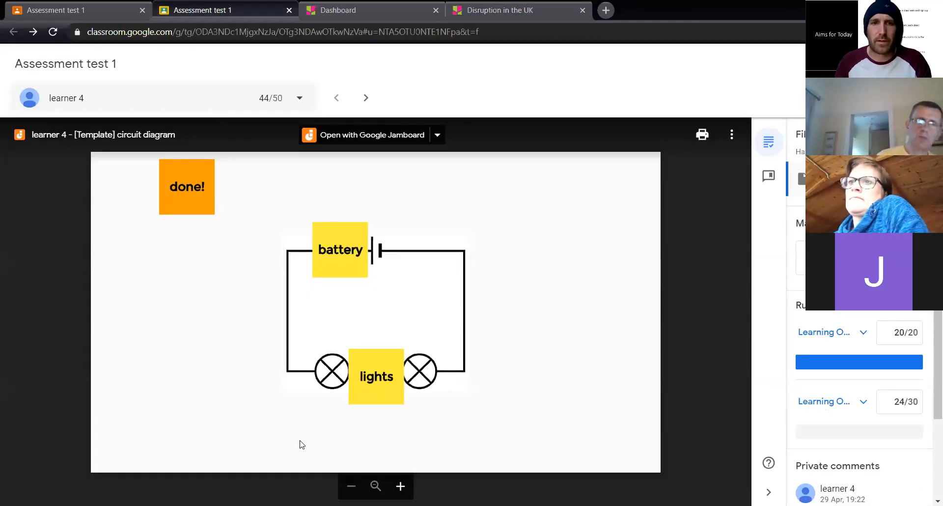
{"action": "key", "text": "alt+Tab"}
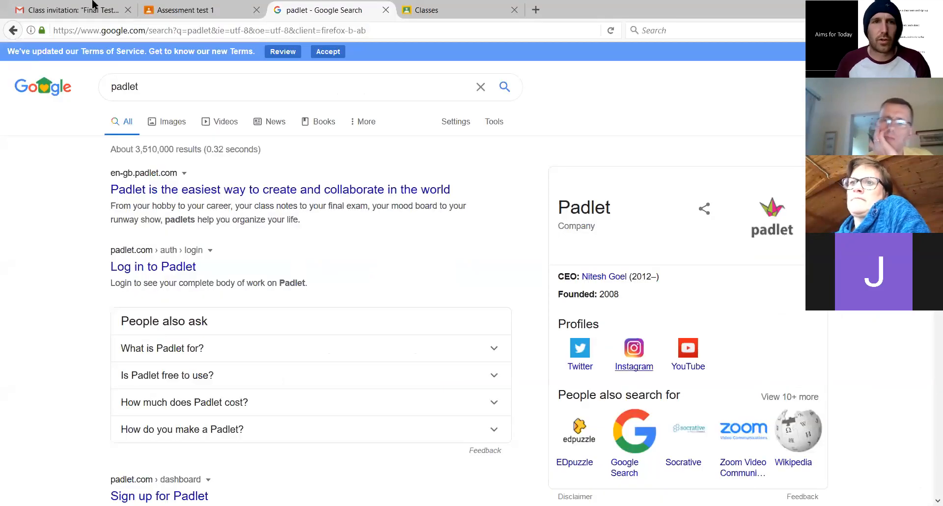
{"action": "left_click", "coordinate": [191, 9]}
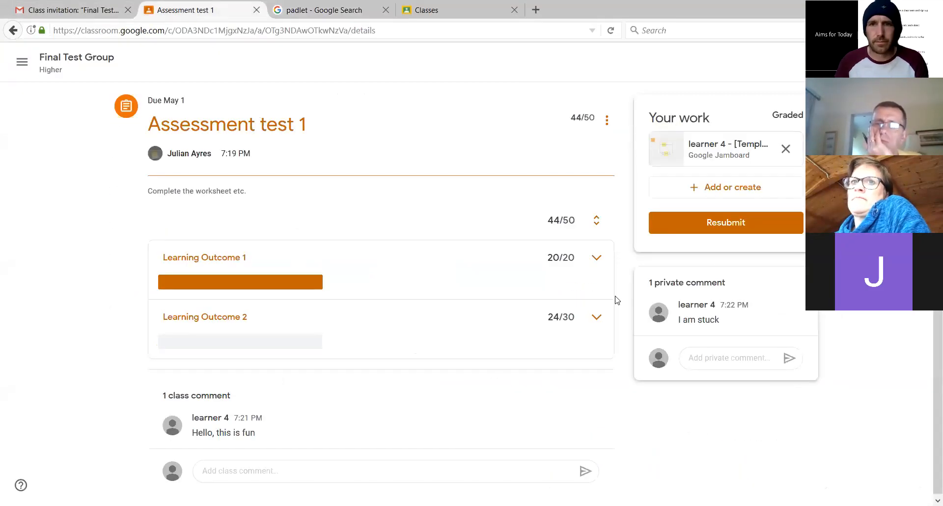
{"action": "left_click", "coordinate": [718, 188]}
{"action": "left_click", "coordinate": [692, 233]}
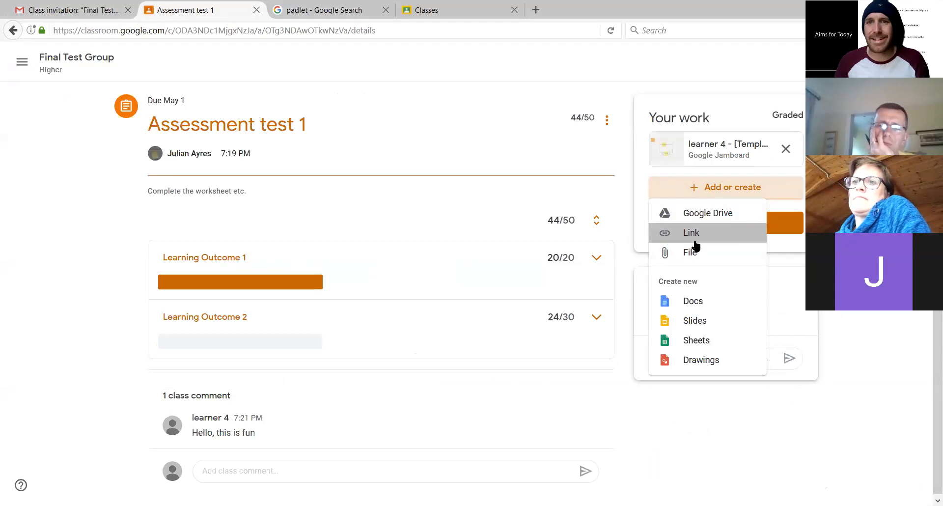
{"action": "left_click", "coordinate": [595, 239]}
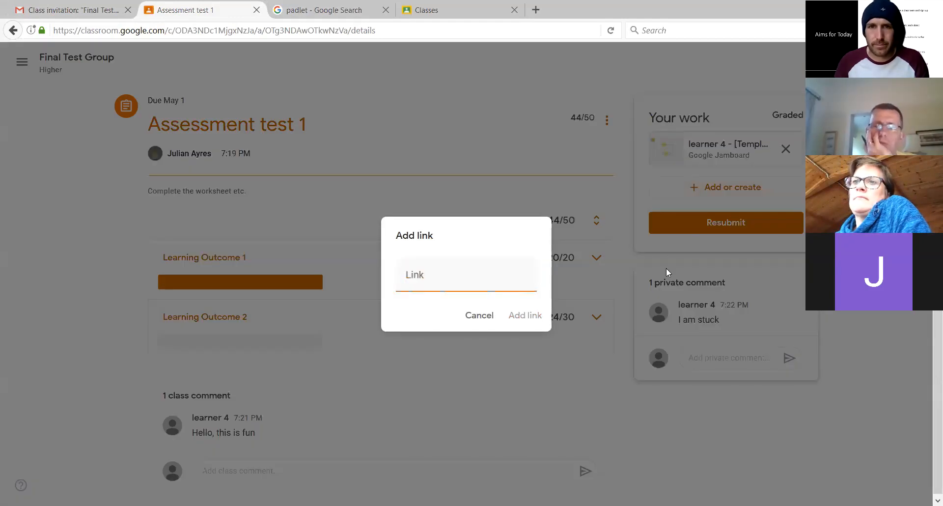
{"action": "left_click", "coordinate": [487, 281]}
{"action": "key", "text": "ctrl+v"}
{"action": "left_click", "coordinate": [519, 315]}
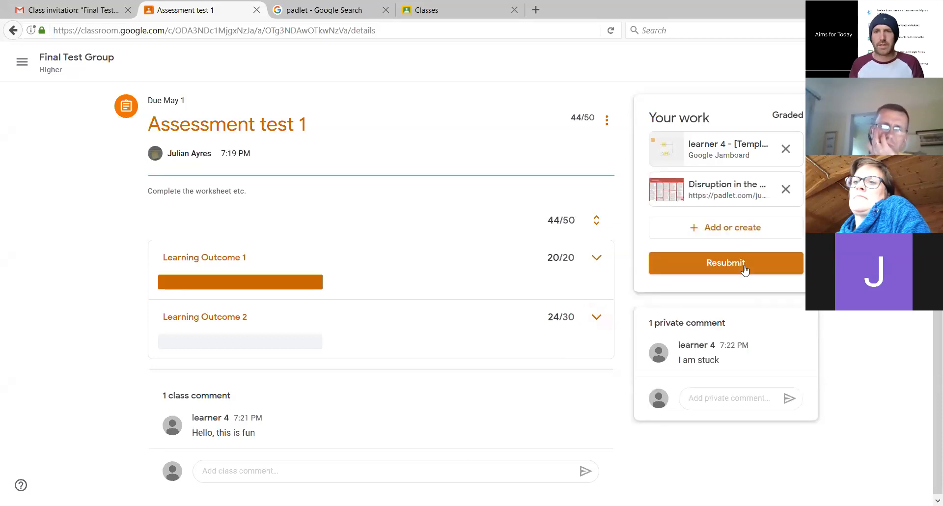
{"action": "left_click", "coordinate": [744, 265]}
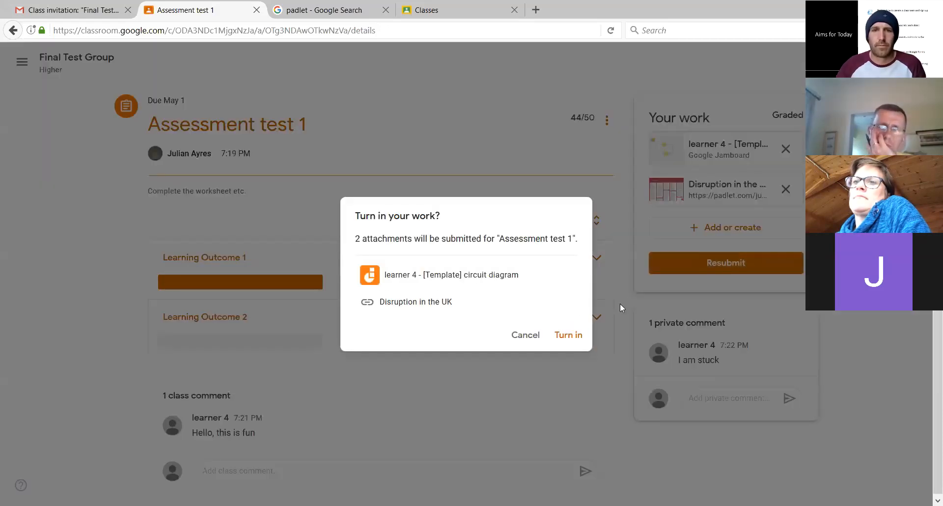
{"action": "left_click", "coordinate": [564, 337]}
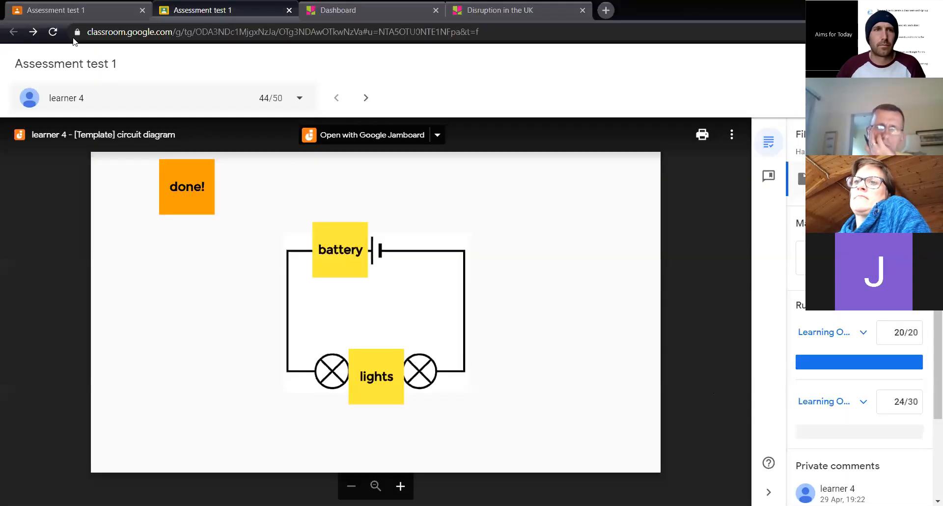
Close the old marking page and reopen learner 4's resubmitted work from the Assessment test 1 student work list
{"action": "left_click", "coordinate": [289, 10]}
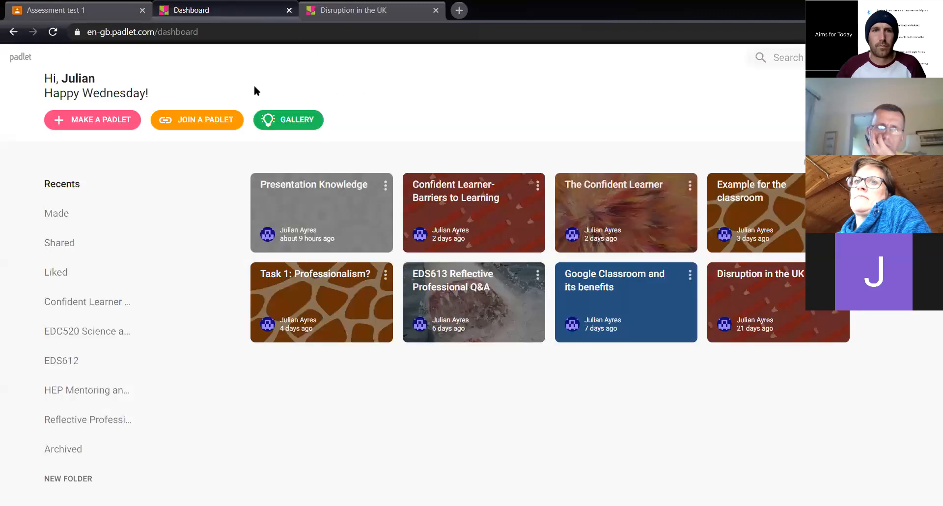
{"action": "left_click", "coordinate": [90, 6]}
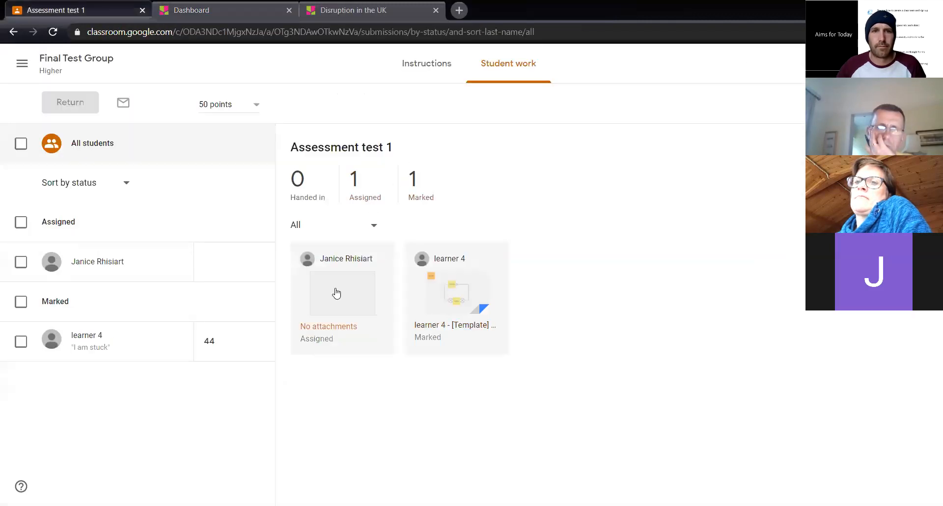
{"action": "left_click", "coordinate": [448, 302]}
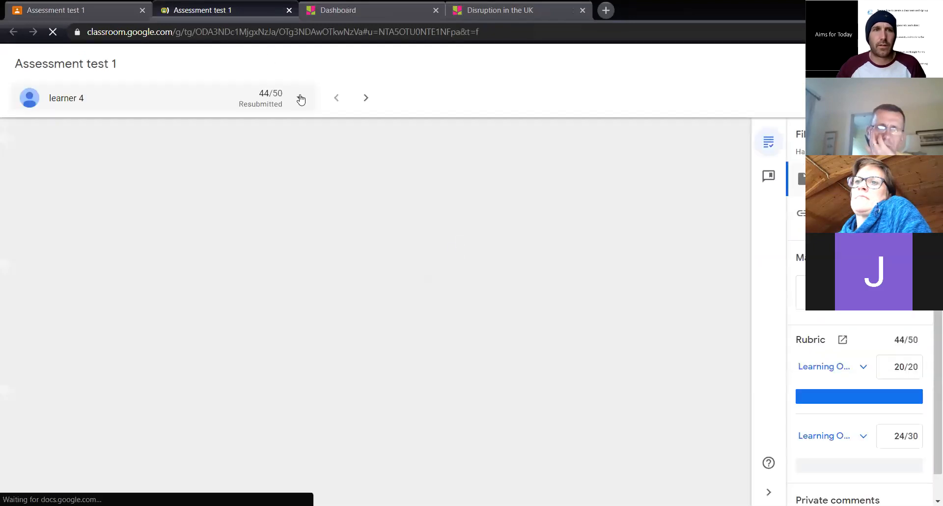
Look through the students' submissions, open learner 4's "Disruption in the UK" link in a new window, and return to the student work list
{"action": "left_click", "coordinate": [301, 98]}
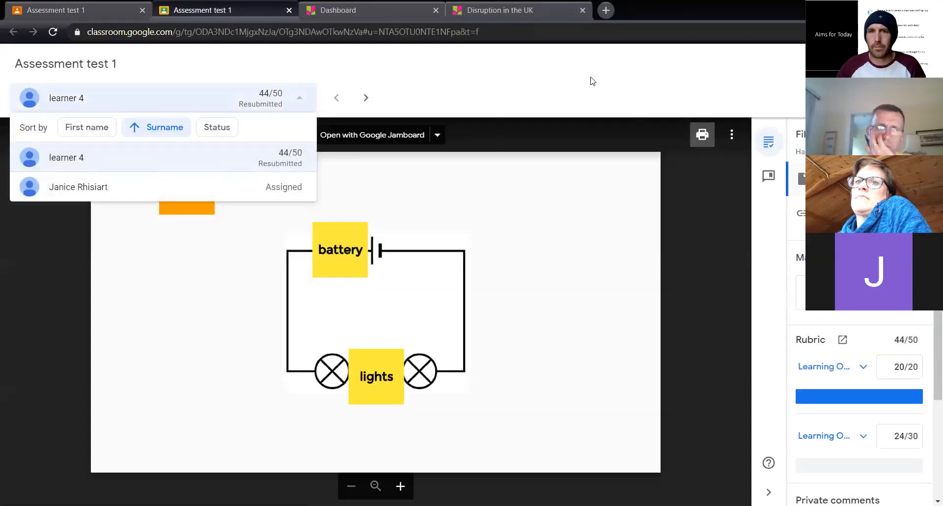
{"action": "left_click", "coordinate": [591, 80]}
{"action": "left_click", "coordinate": [366, 98]}
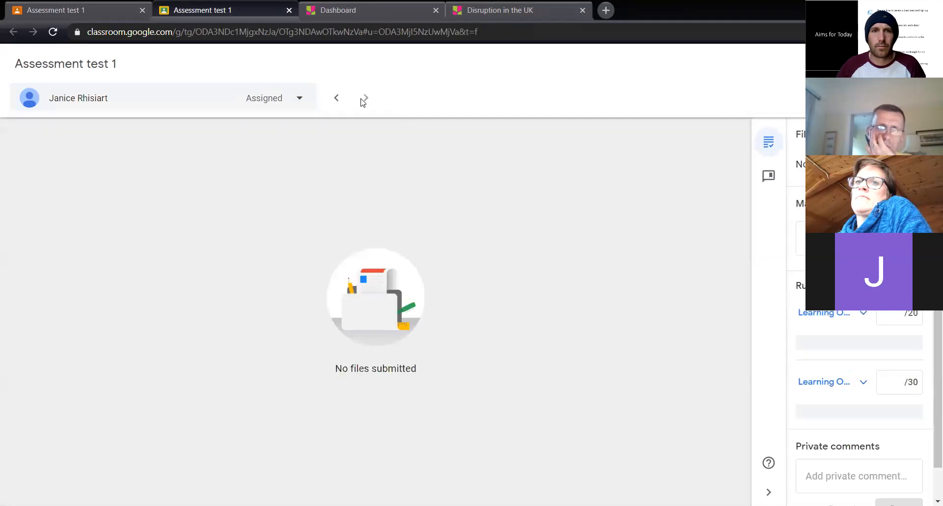
{"action": "left_click", "coordinate": [338, 97]}
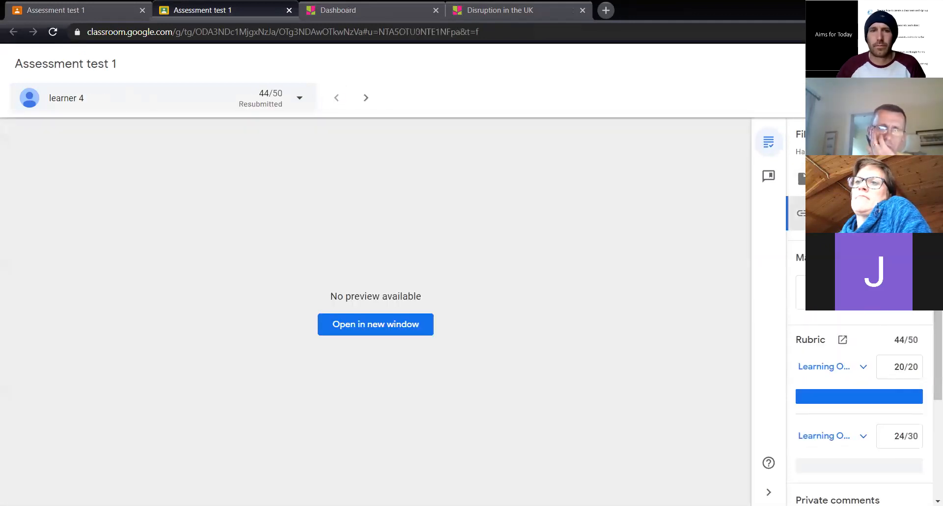
{"action": "left_click", "coordinate": [404, 323]}
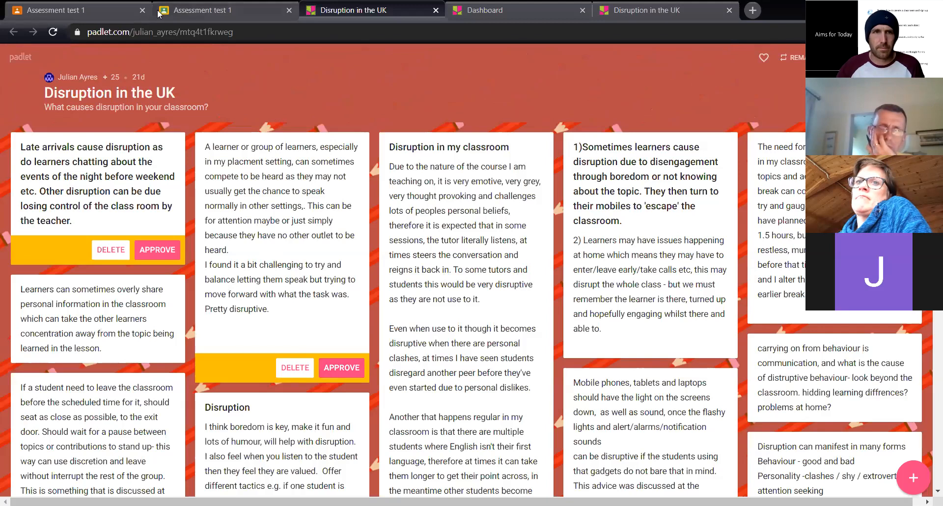
{"action": "left_click", "coordinate": [88, 10]}
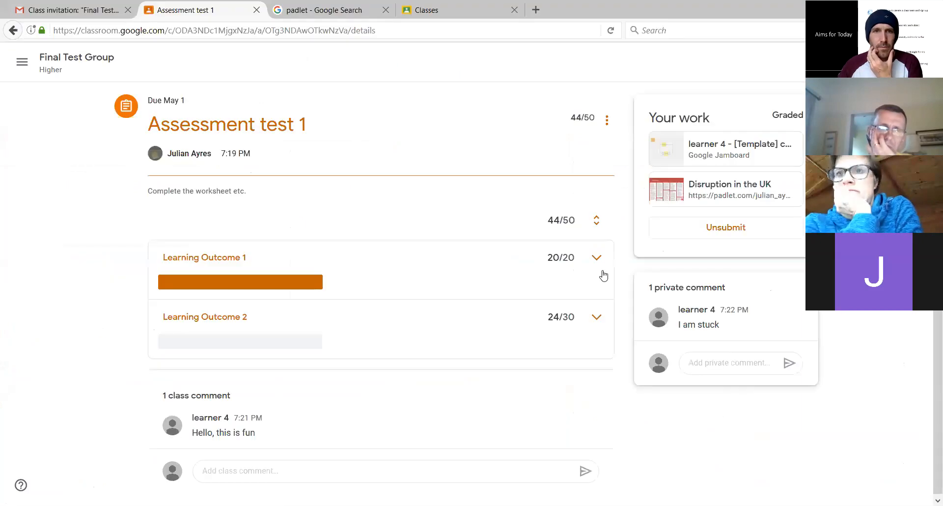
In the learner's browser, open Assessment test 1 from the Final Test Group stream and unsubmit the work
{"action": "left_click", "coordinate": [68, 63]}
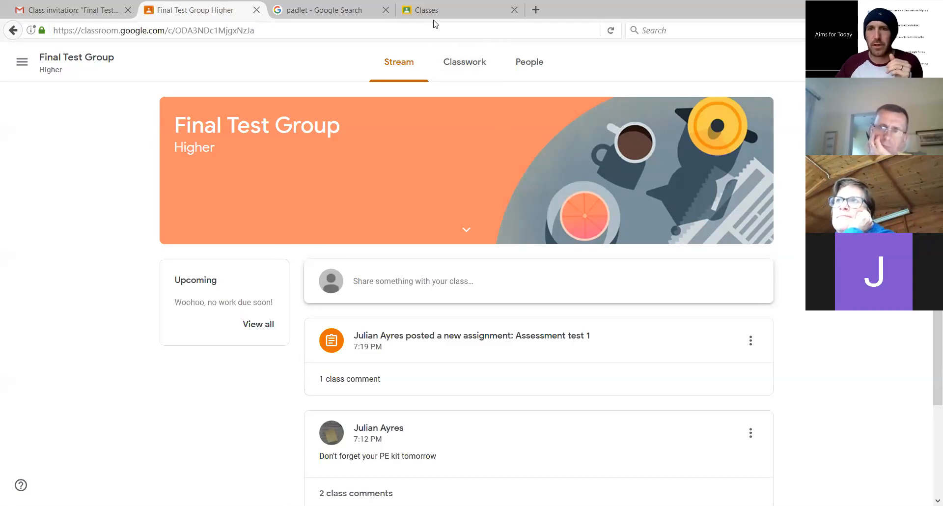
{"action": "left_click", "coordinate": [491, 349]}
{"action": "left_click", "coordinate": [754, 238]}
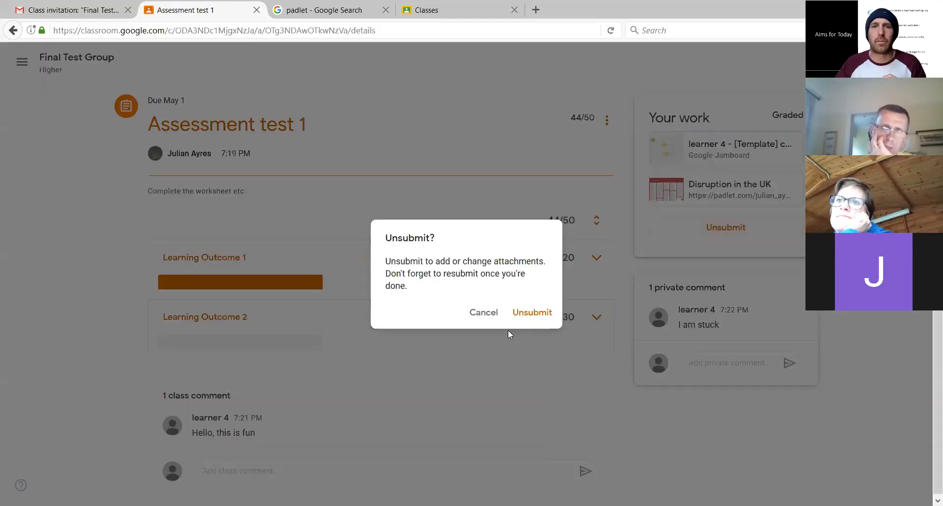
{"action": "left_click", "coordinate": [540, 315]}
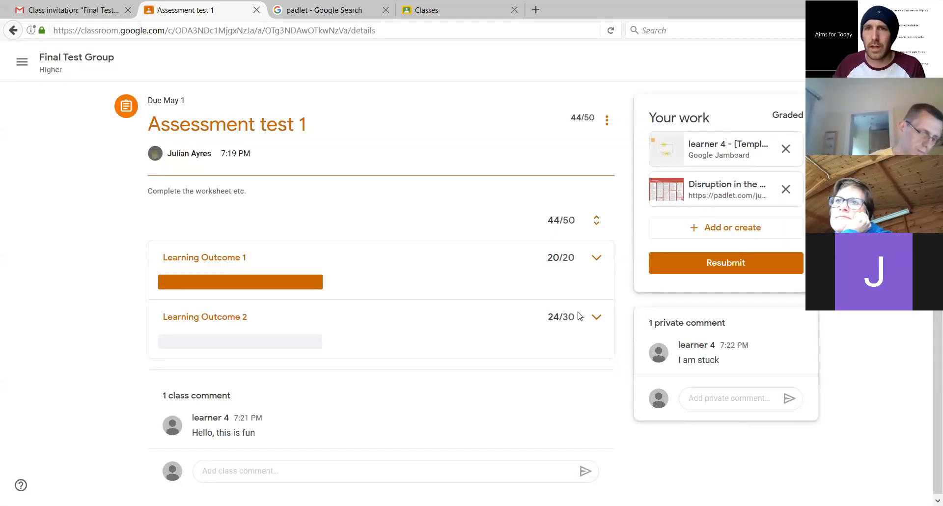
Upload JOPERDiPad-Sinelnikov2012.pdf from the Desktop as an attachment to the Assessment test 1 work and resubmit it
{"action": "left_click", "coordinate": [727, 235]}
{"action": "left_click", "coordinate": [699, 295]}
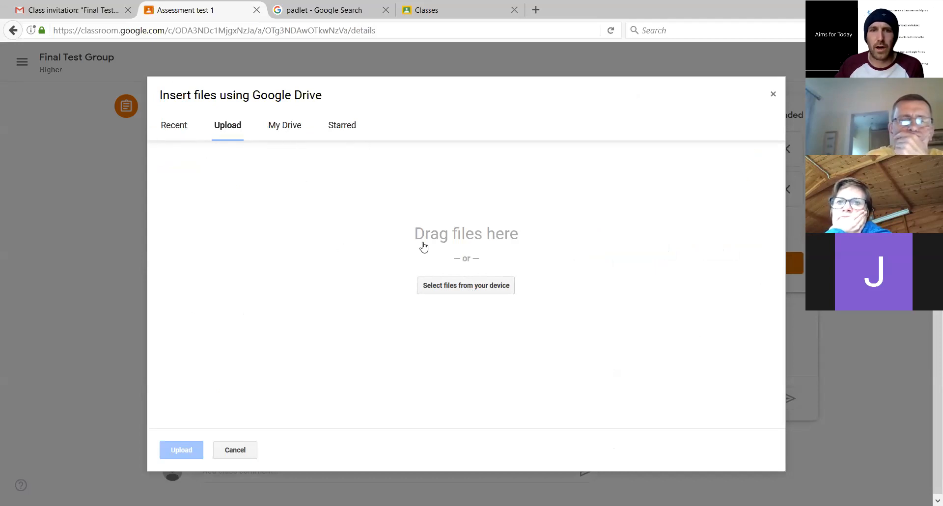
{"action": "left_click", "coordinate": [464, 289]}
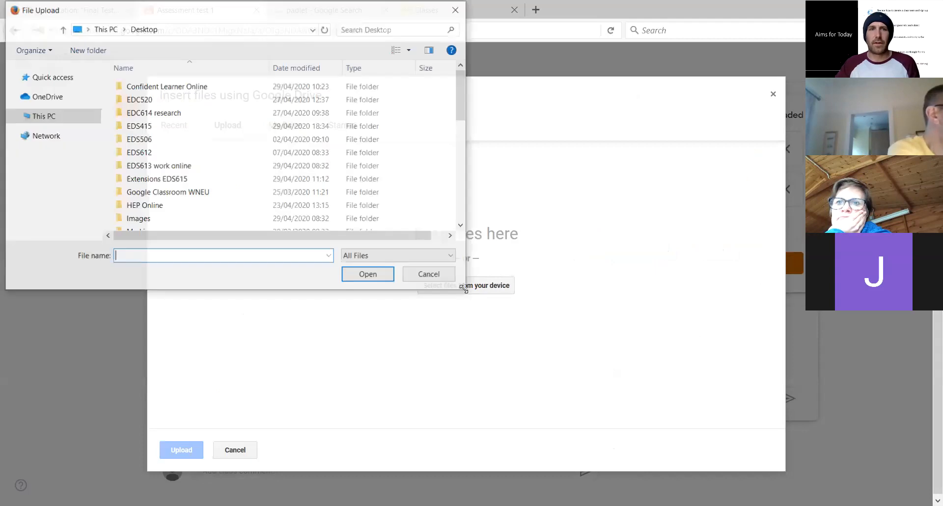
{"action": "scroll", "coordinate": [308, 161], "scroll_direction": "down", "scroll_amount": 5}
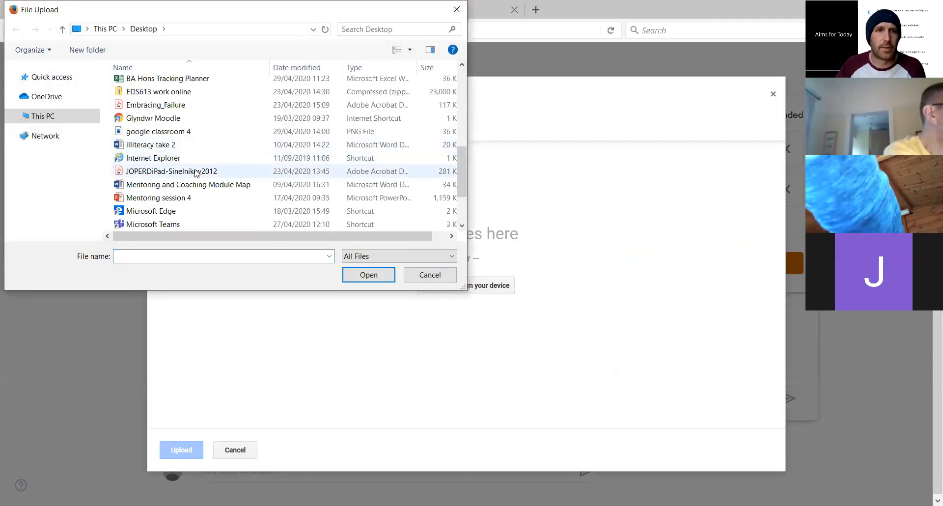
{"action": "left_click", "coordinate": [161, 171]}
{"action": "left_click", "coordinate": [369, 275]}
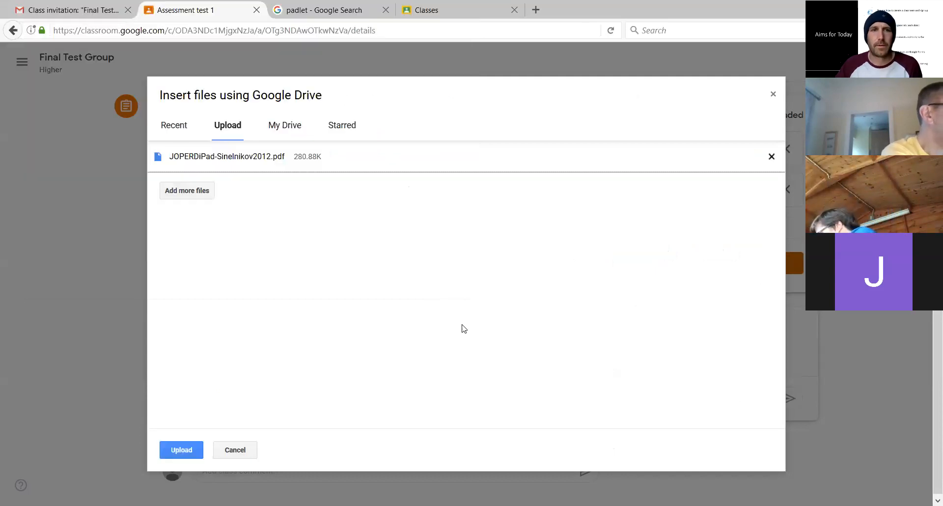
{"action": "left_click", "coordinate": [195, 451]}
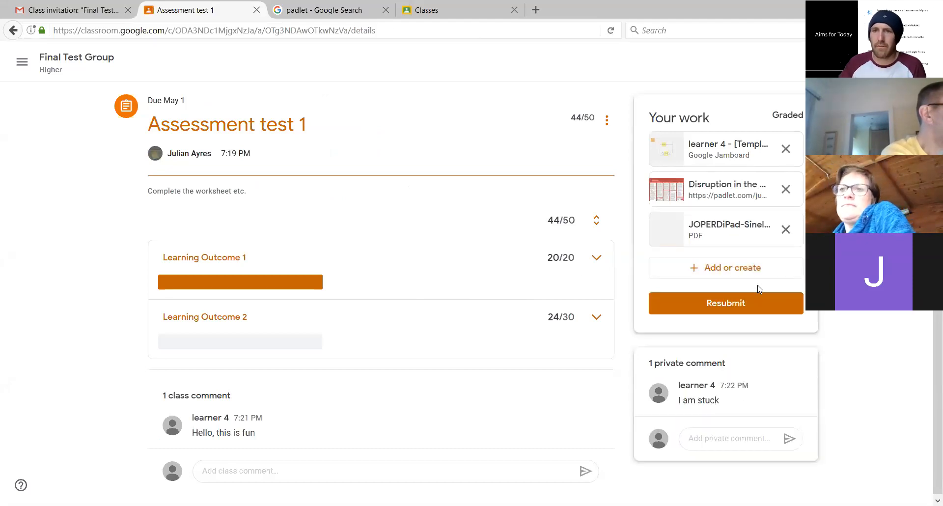
{"action": "left_click", "coordinate": [751, 301]}
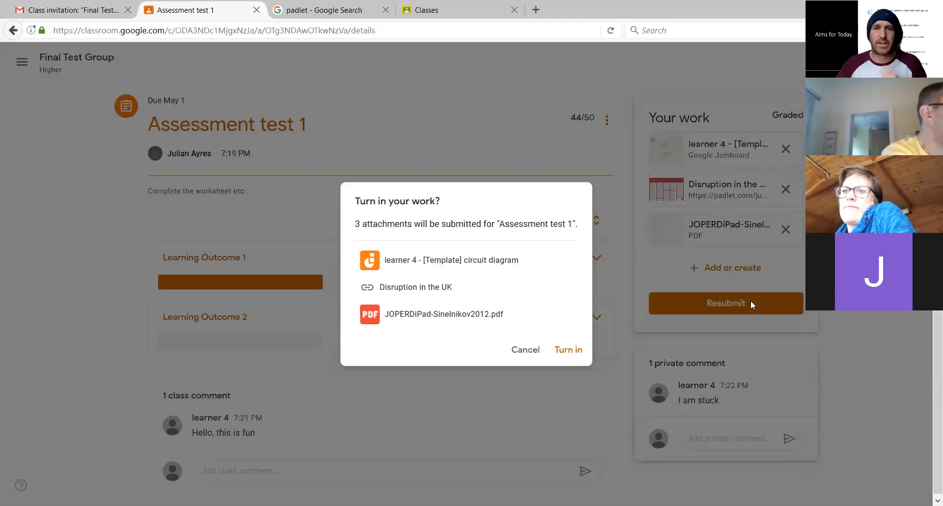
{"action": "left_click", "coordinate": [569, 352]}
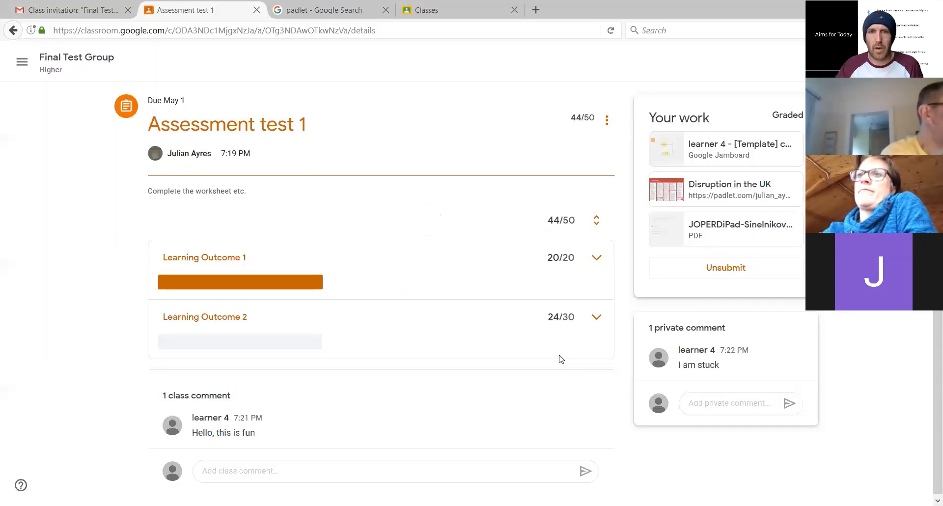
In the teacher's browser, refresh the student work list, open learner 4's resubmission and look through the attached PDF
{"action": "key", "text": "alt+Tab"}
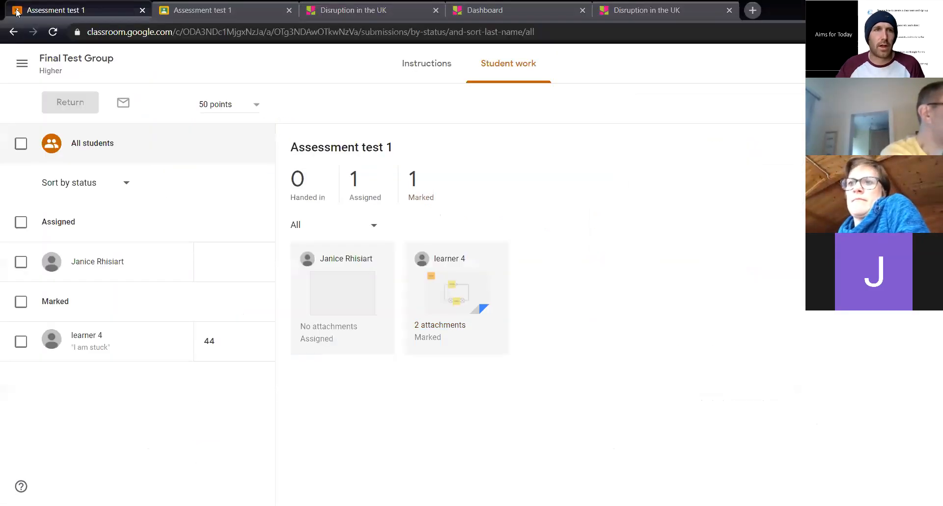
{"action": "left_click", "coordinate": [54, 32]}
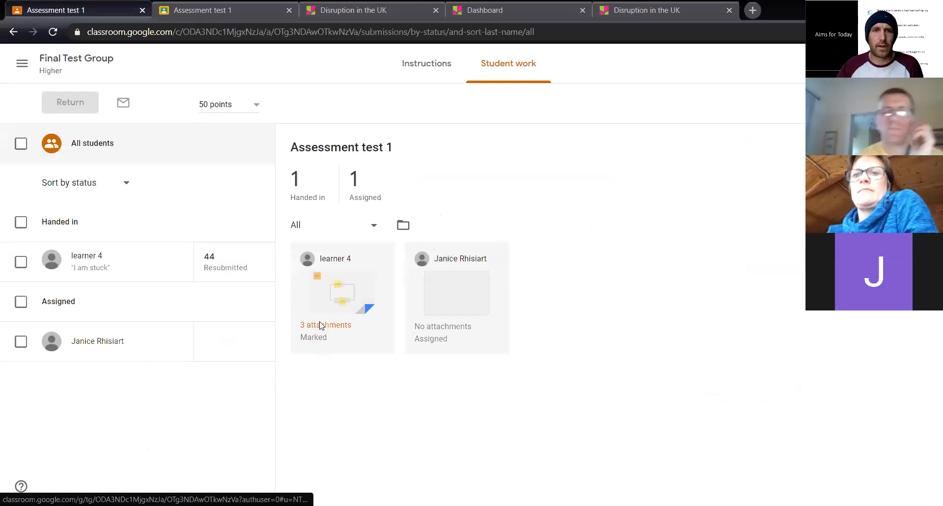
{"action": "left_click", "coordinate": [321, 332]}
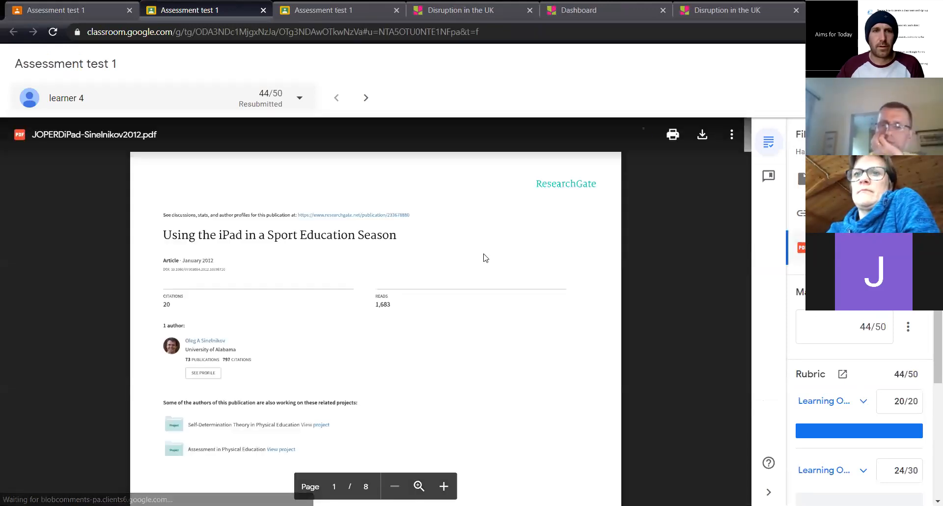
{"action": "scroll", "coordinate": [485, 255], "scroll_direction": "down", "scroll_amount": 10}
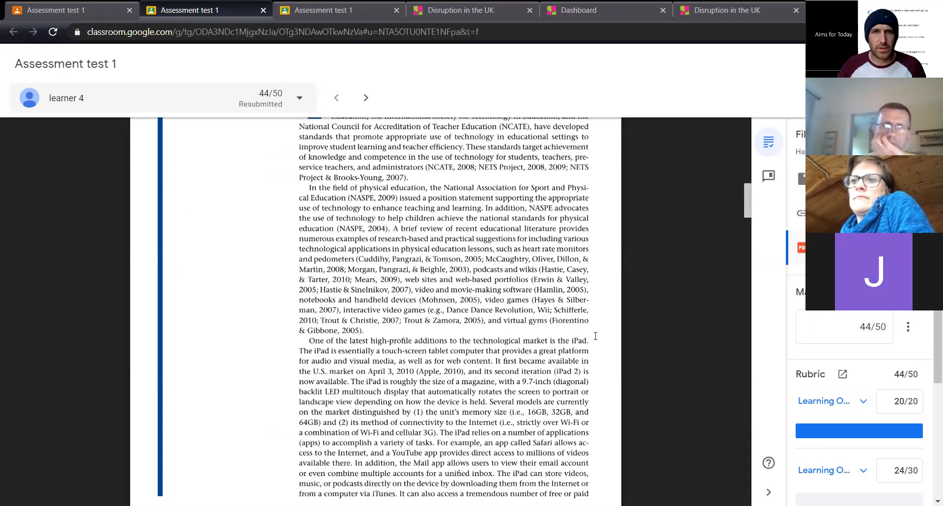
Open Gmail in the teacher's browser to view the Classroom notifications, and open Gmail in the learner's browser as well
{"action": "left_click", "coordinate": [890, 63]}
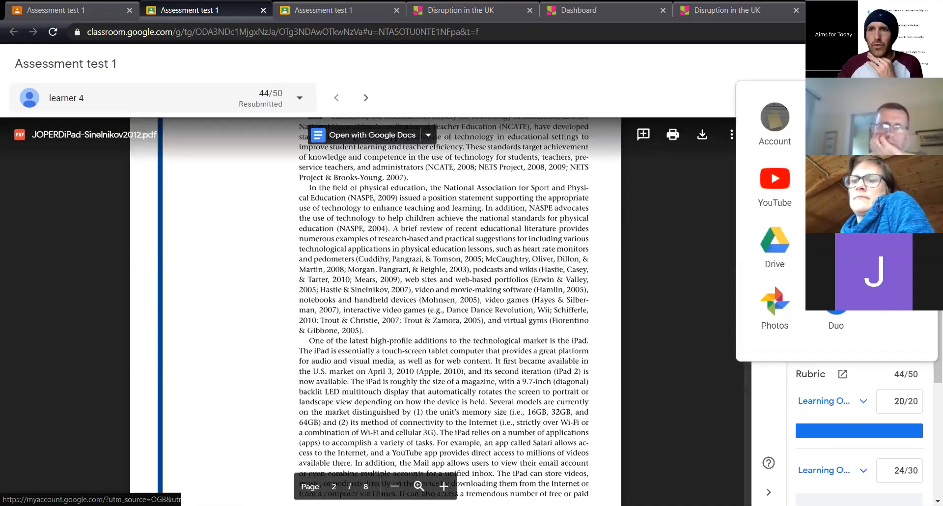
{"action": "left_click", "coordinate": [897, 182]}
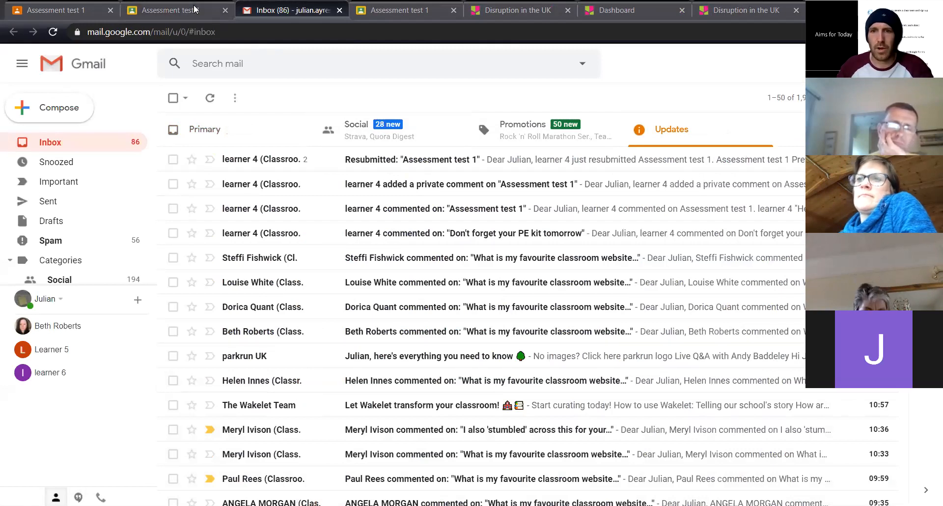
{"action": "key", "text": "alt+Tab"}
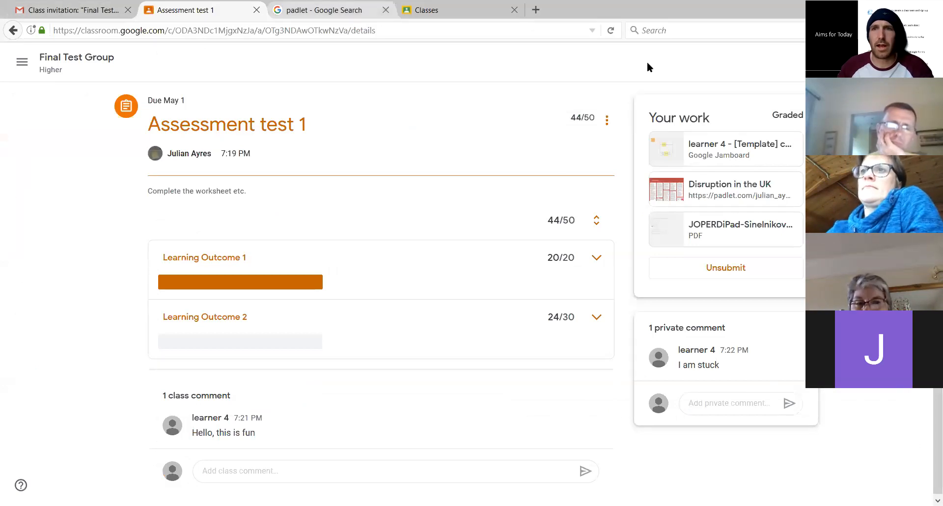
{"action": "left_click", "coordinate": [883, 62]}
{"action": "left_click", "coordinate": [775, 245]}
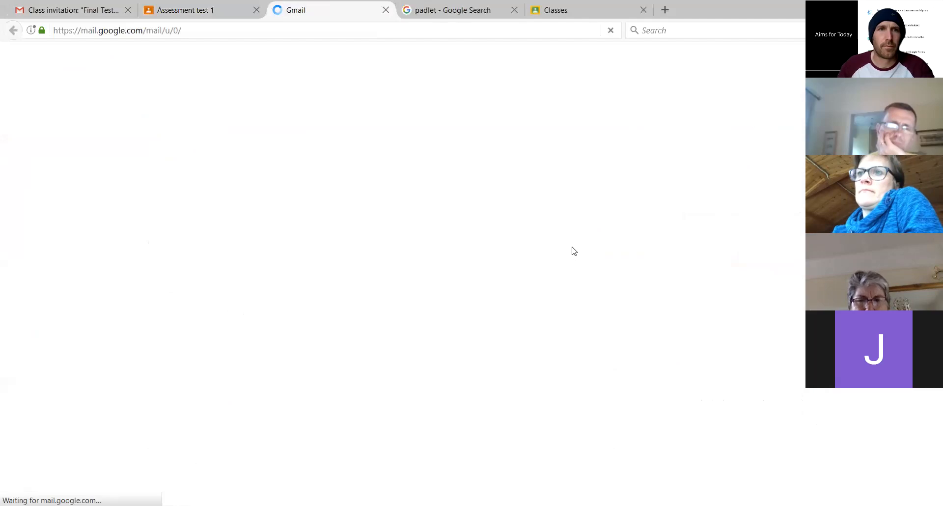
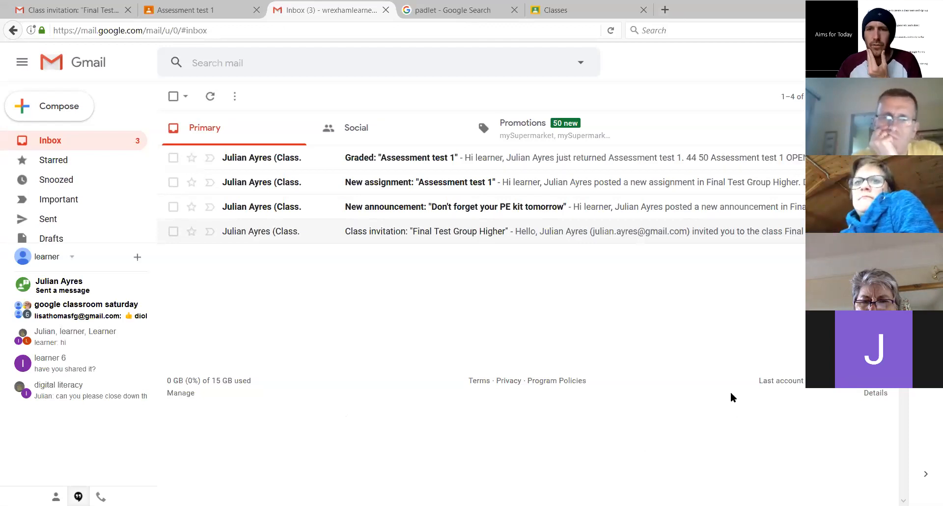
Switch to the teacher's browser and open the classwork page of the Final Test Group class
{"action": "key", "text": "alt+Tab"}
{"action": "left_click", "coordinate": [67, 6]}
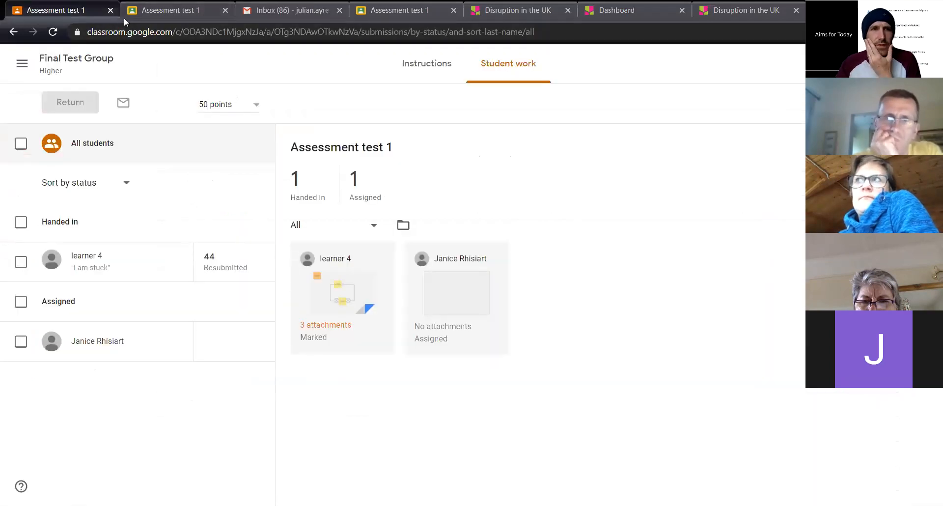
{"action": "left_click", "coordinate": [77, 59]}
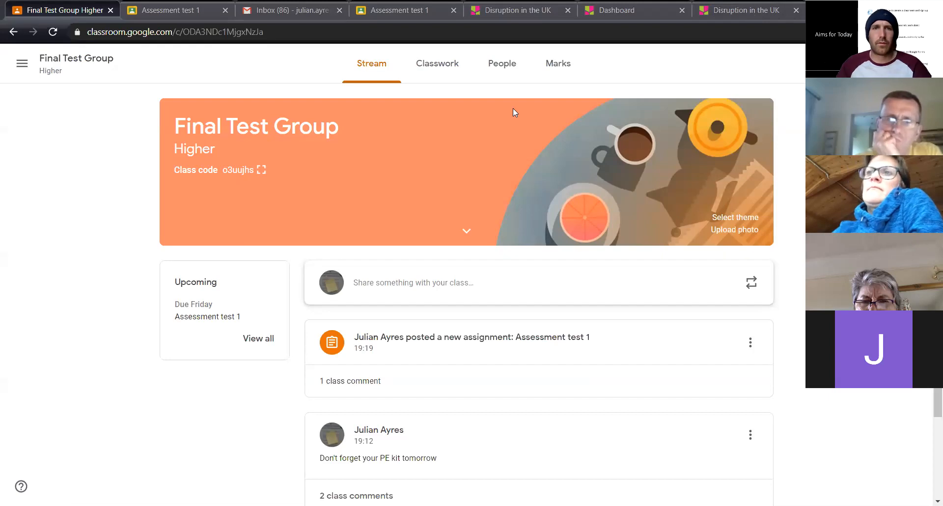
{"action": "left_click", "coordinate": [433, 74]}
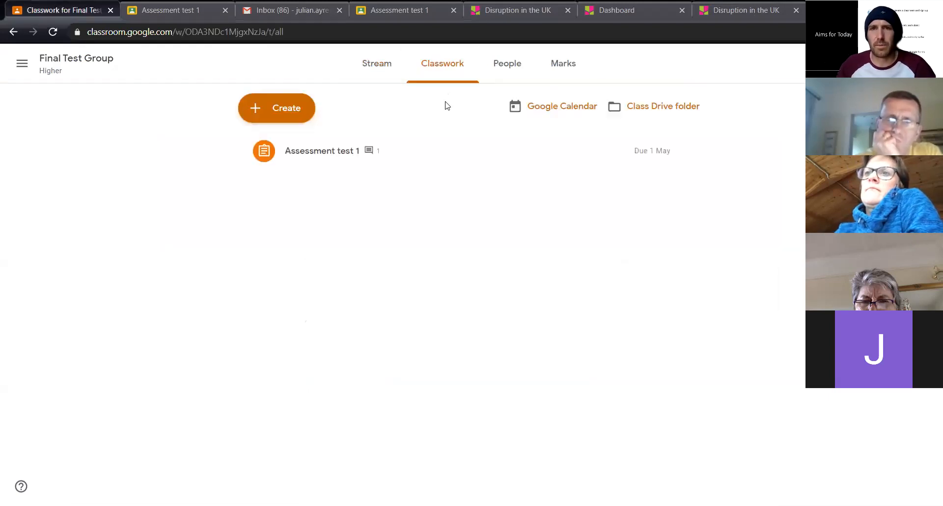
View the blank Assignment and Question creation forms, closing each without creating anything
{"action": "left_click", "coordinate": [288, 110]}
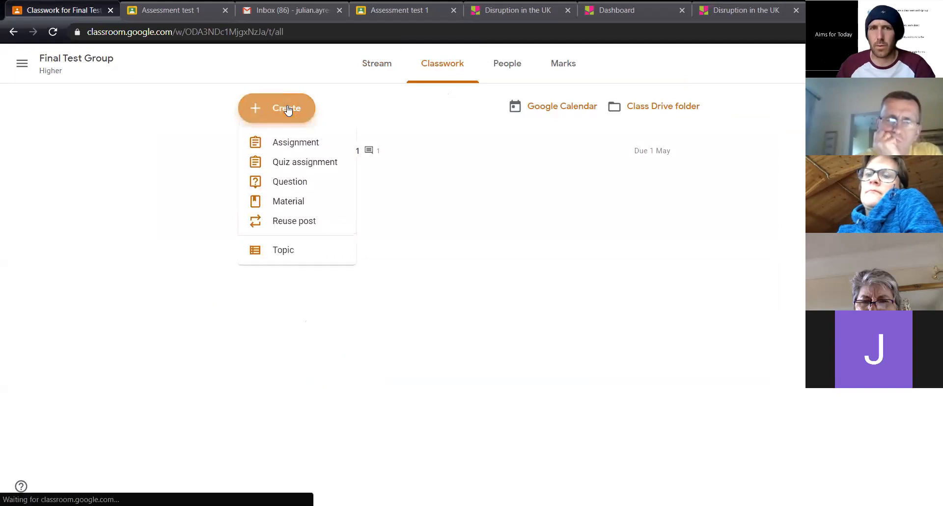
{"action": "left_click", "coordinate": [296, 142]}
{"action": "left_click", "coordinate": [19, 58]}
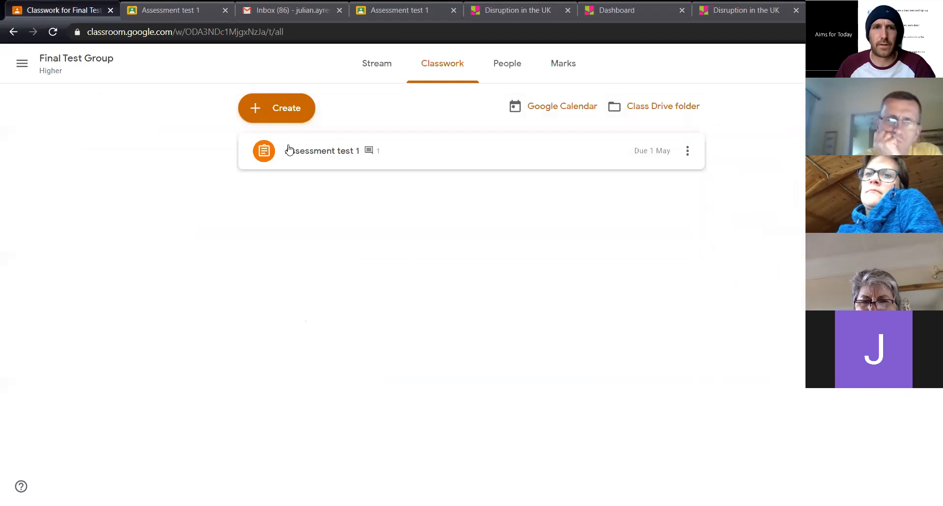
{"action": "left_click", "coordinate": [281, 114]}
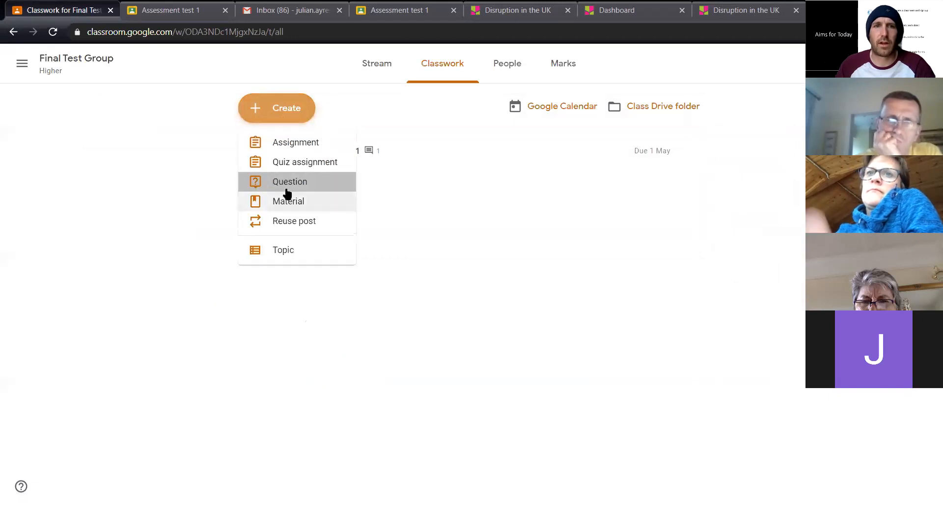
{"action": "left_click", "coordinate": [288, 186]}
{"action": "left_click", "coordinate": [19, 60]}
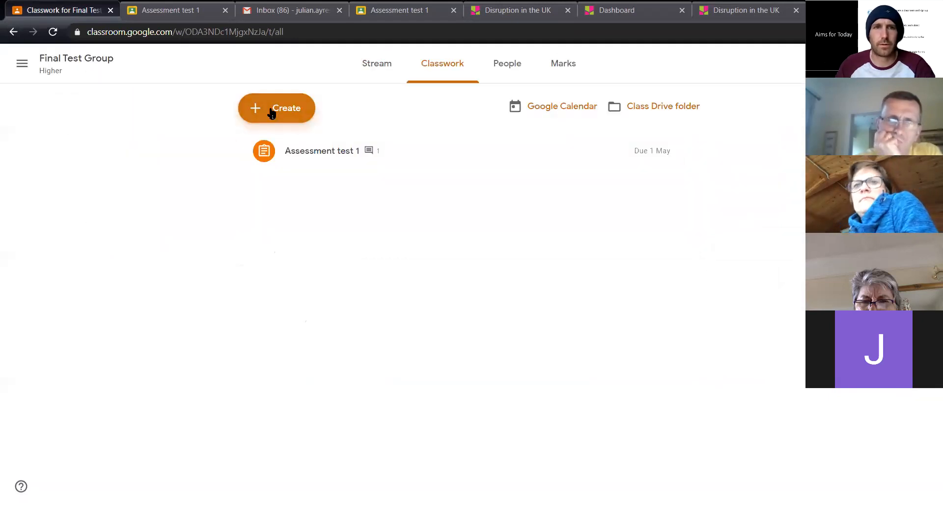
Start a new Material post for the class and title it "Read this Journal article"
{"action": "left_click", "coordinate": [272, 113]}
{"action": "left_click", "coordinate": [295, 202]}
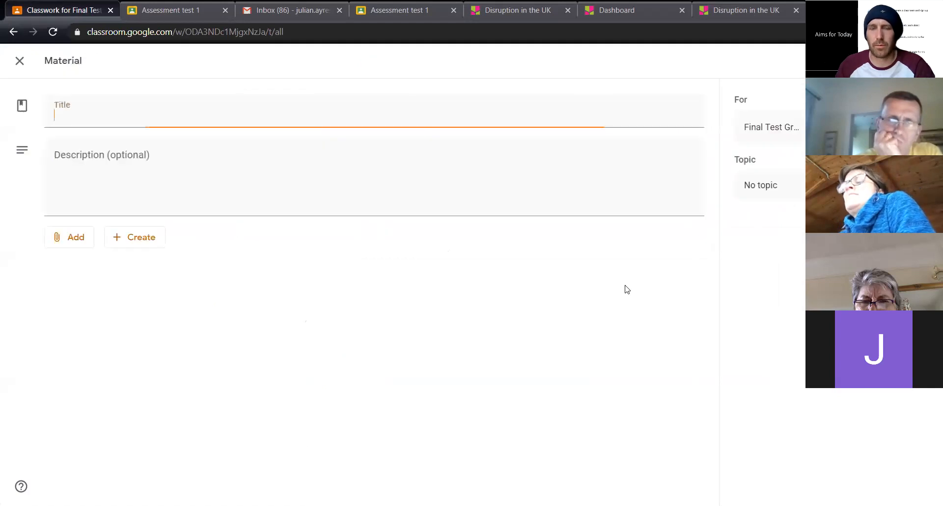
{"action": "type", "text": "Re"}
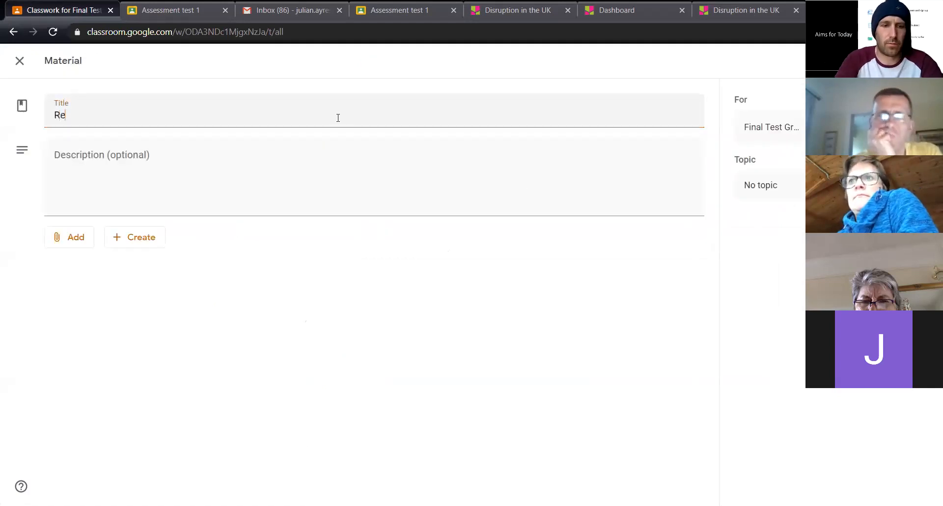
{"action": "type", "text": "ad this Journ"}
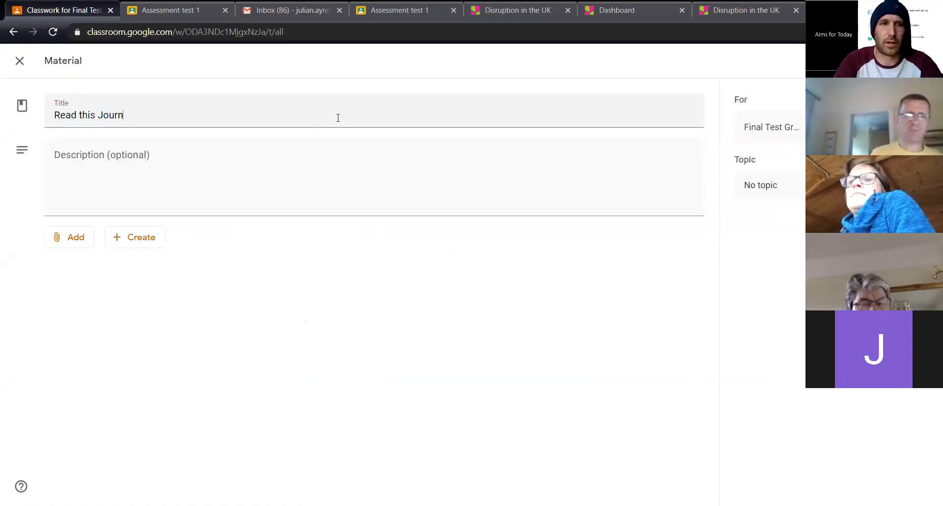
{"action": "type", "text": "al article"}
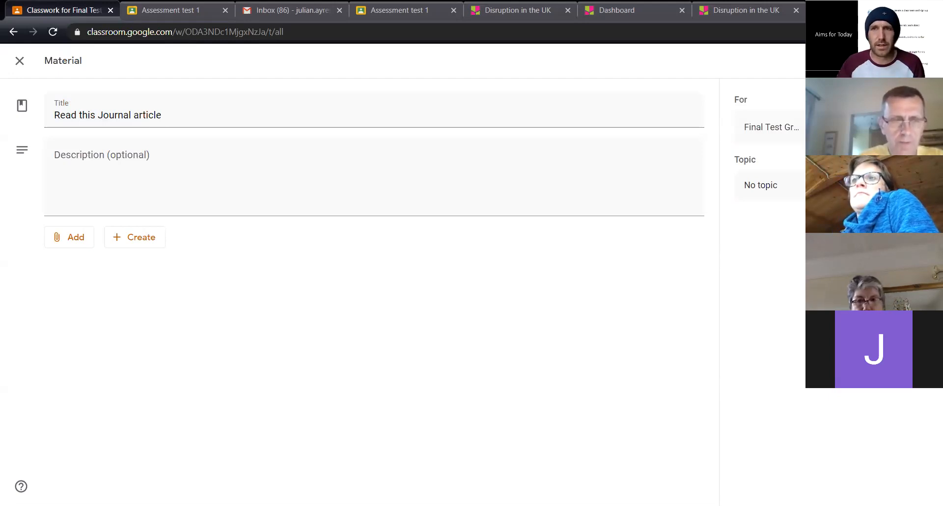
Upload the image p07k4hnq from the Desktop's Images folder as an attachment to the material
{"action": "left_click", "coordinate": [73, 239]}
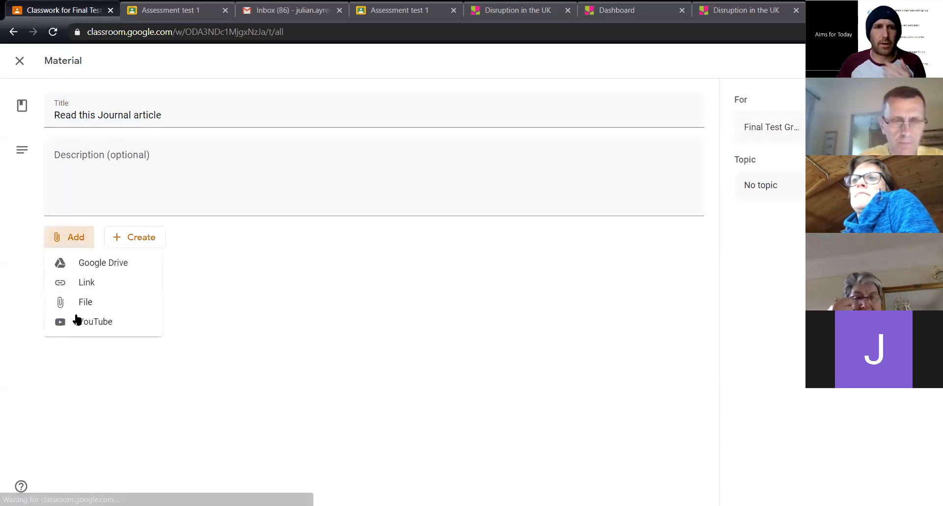
{"action": "left_click", "coordinate": [94, 310]}
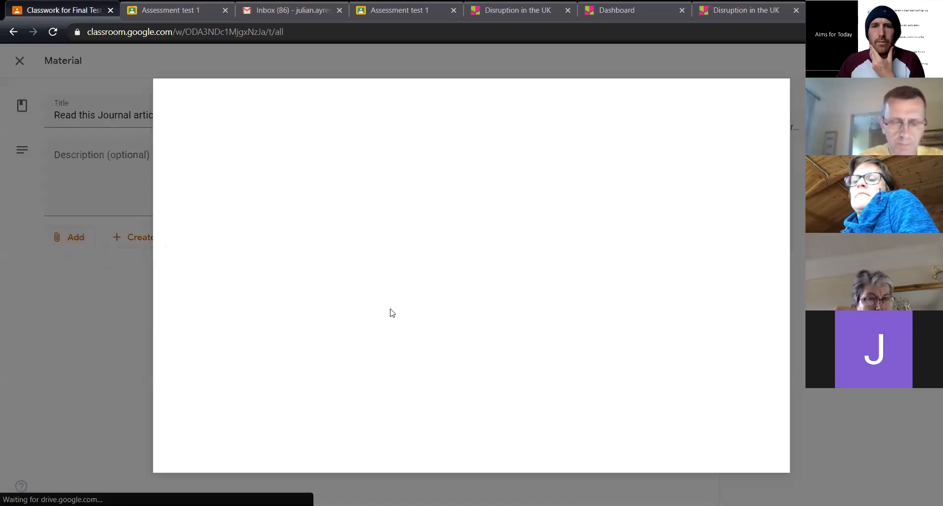
{"action": "left_click", "coordinate": [390, 127]}
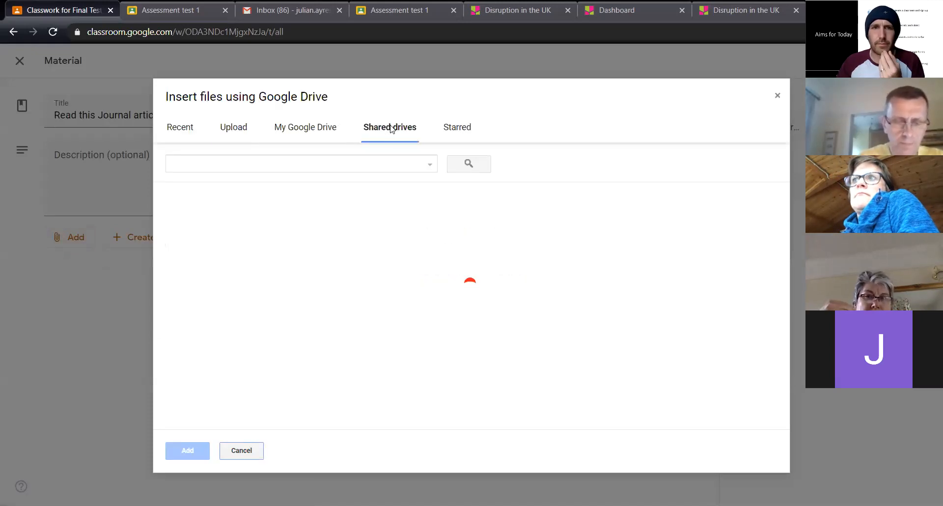
{"action": "left_click", "coordinate": [323, 128]}
{"action": "left_click", "coordinate": [235, 133]}
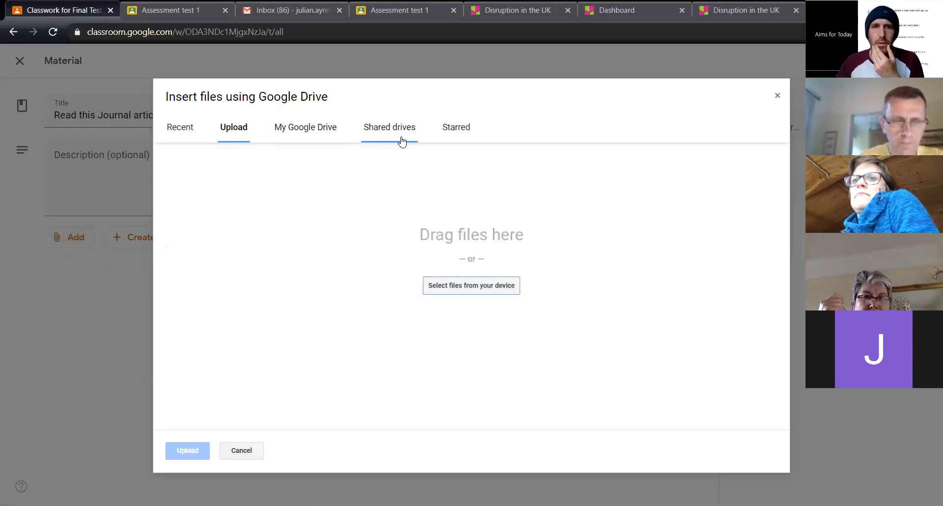
{"action": "left_click", "coordinate": [472, 286]}
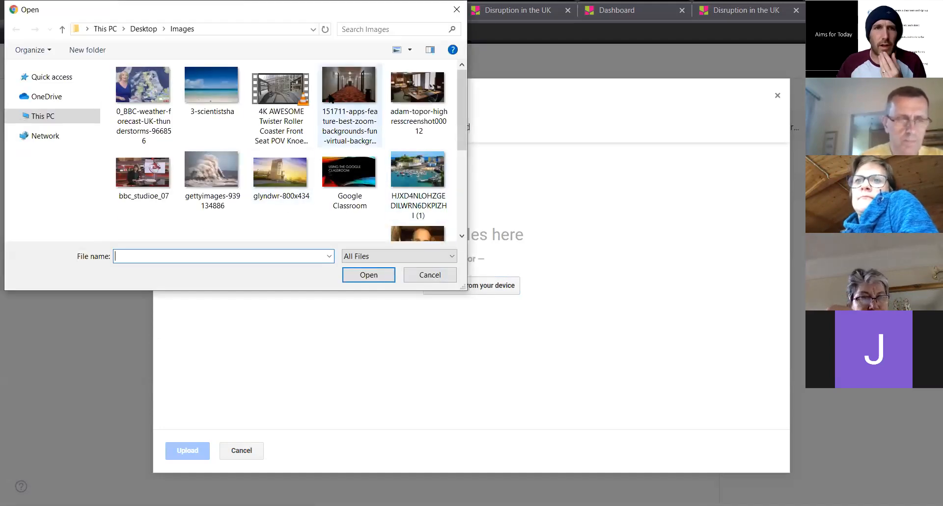
{"action": "scroll", "coordinate": [428, 189], "scroll_direction": "down", "scroll_amount": 3}
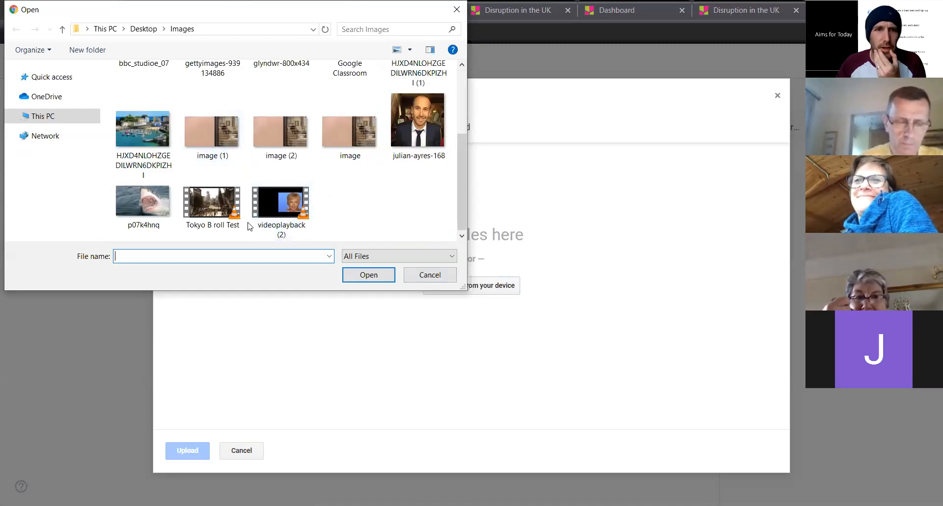
{"action": "double_click", "coordinate": [146, 209]}
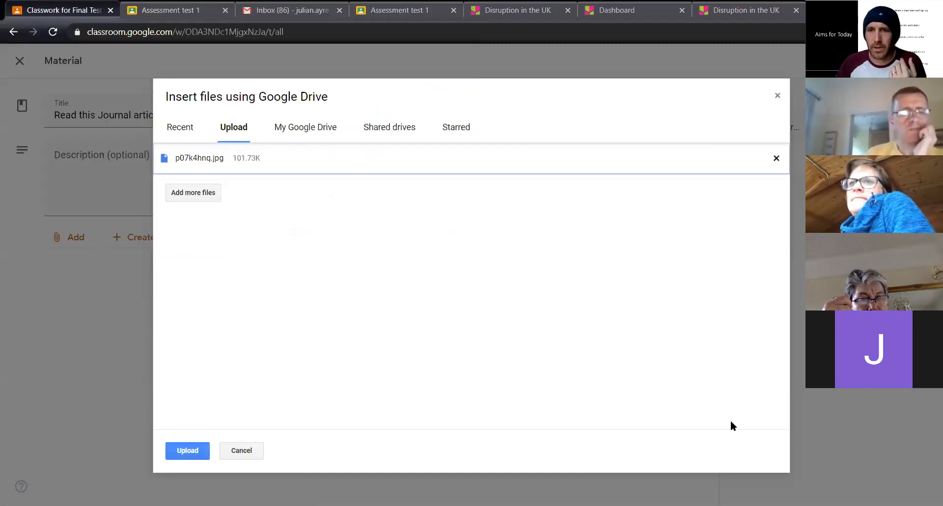
{"action": "left_click", "coordinate": [188, 451]}
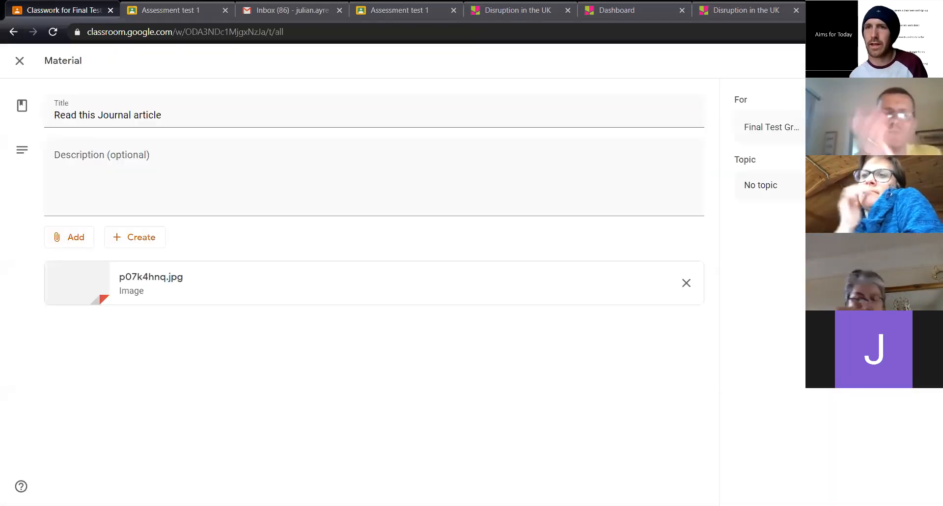
View the material's scheduling options without scheduling it, and save the material as a draft
{"action": "left_click", "coordinate": [885, 108]}
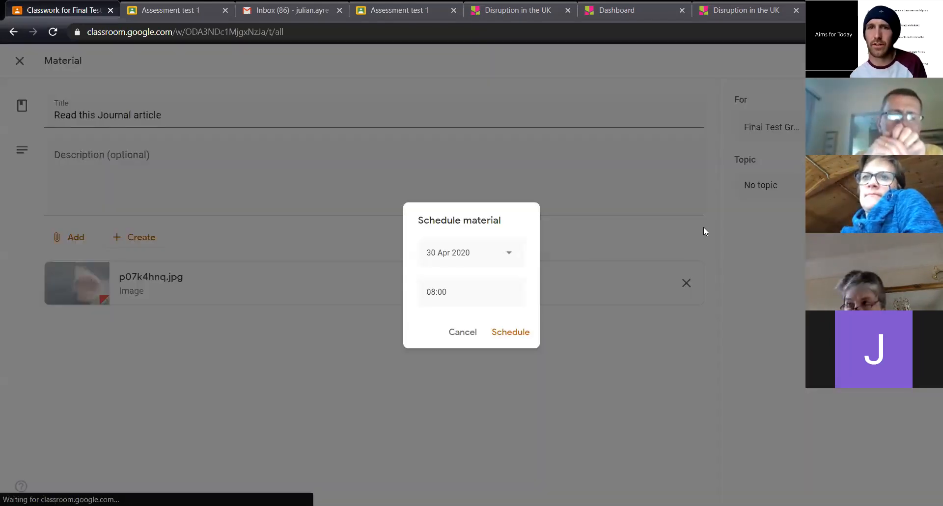
{"action": "left_click", "coordinate": [470, 336]}
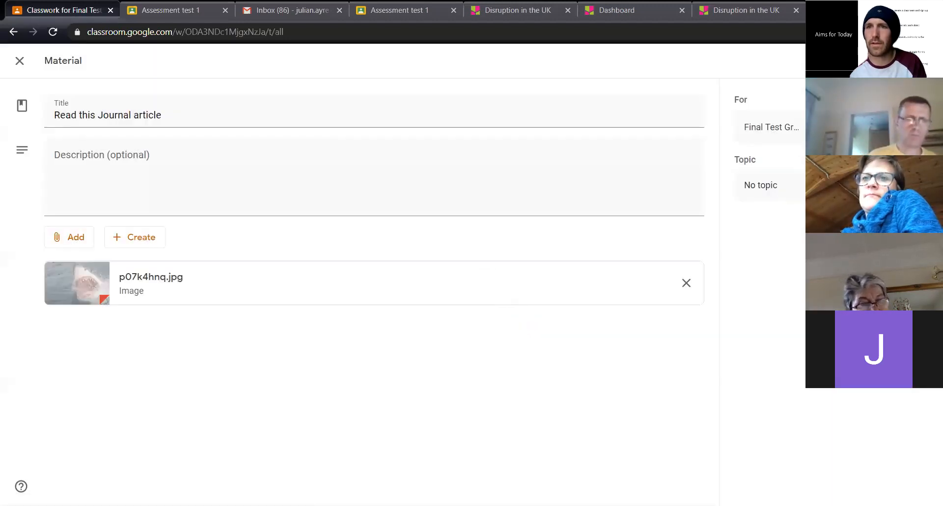
{"action": "left_click", "coordinate": [876, 61]}
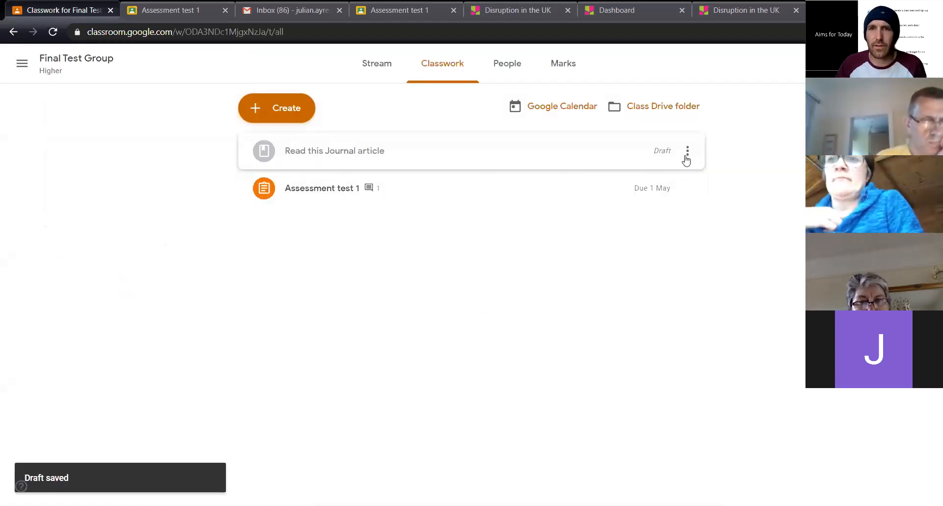
View the options of the draft "Read this Journal article", open it for editing and return to the classwork list
{"action": "left_click", "coordinate": [686, 156]}
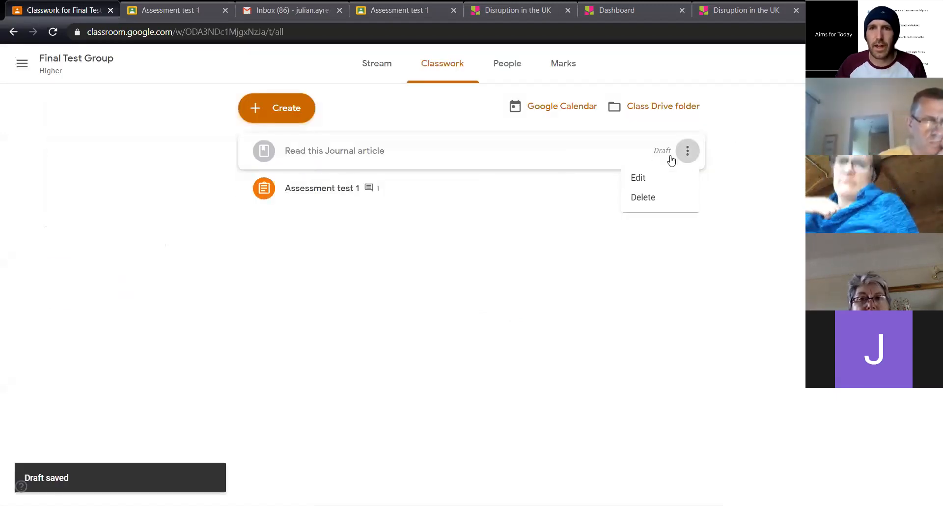
{"action": "left_click", "coordinate": [421, 150]}
{"action": "left_click", "coordinate": [291, 272]}
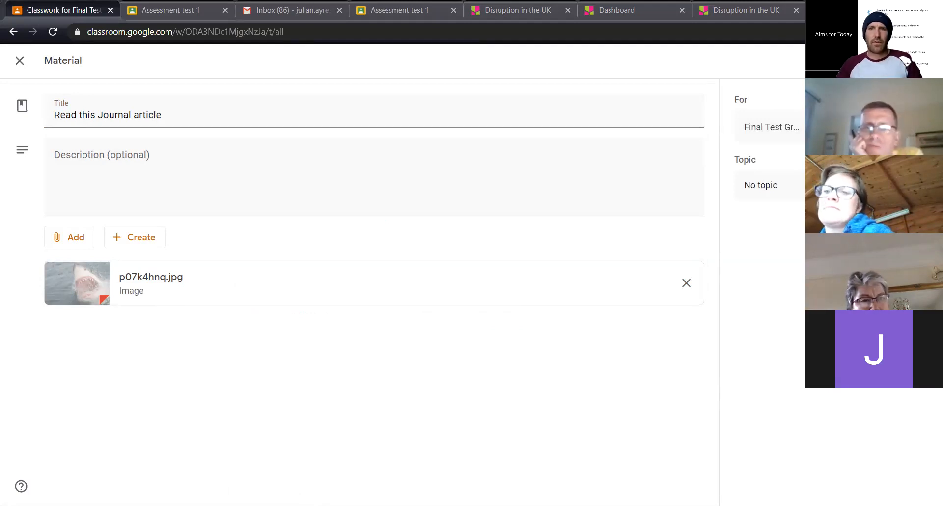
{"action": "left_click", "coordinate": [21, 62]}
{"action": "left_click", "coordinate": [465, 63]}
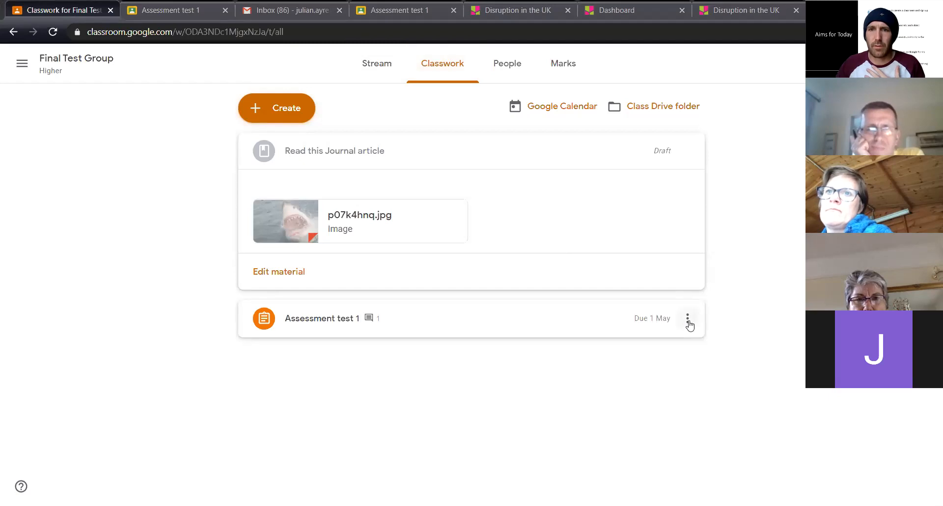
Open Assessment test 1 for editing, view its due date and time settings, and close it without changing anything
{"action": "left_click", "coordinate": [689, 323]}
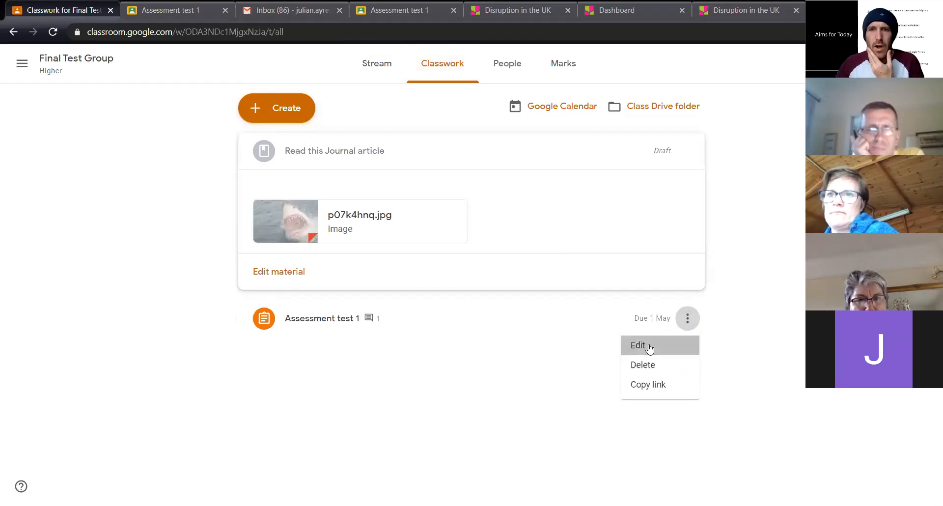
{"action": "left_click", "coordinate": [649, 346]}
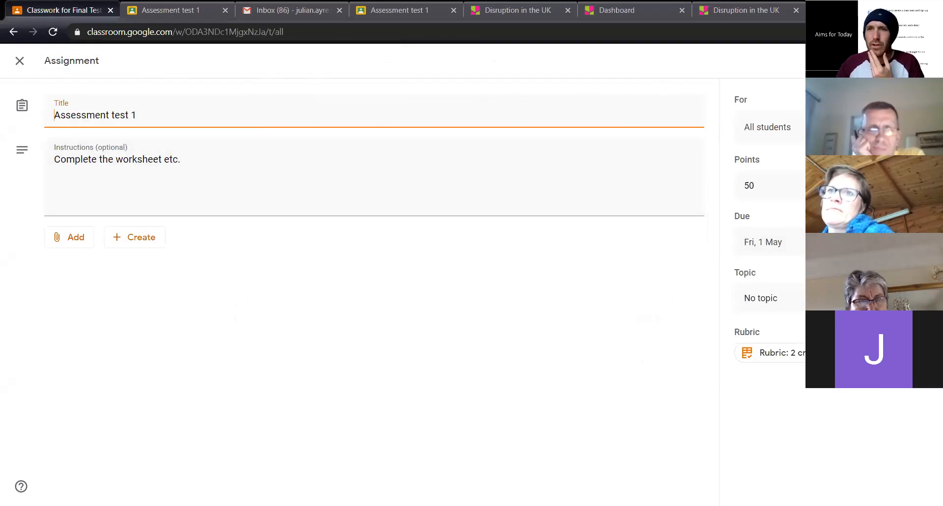
{"action": "left_click", "coordinate": [831, 242]}
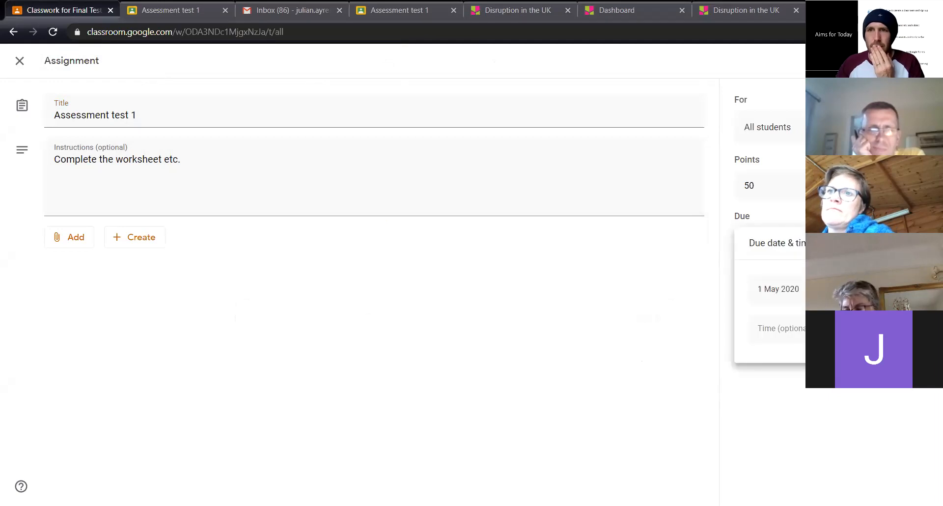
{"action": "left_click", "coordinate": [22, 69]}
{"action": "left_click", "coordinate": [22, 69]}
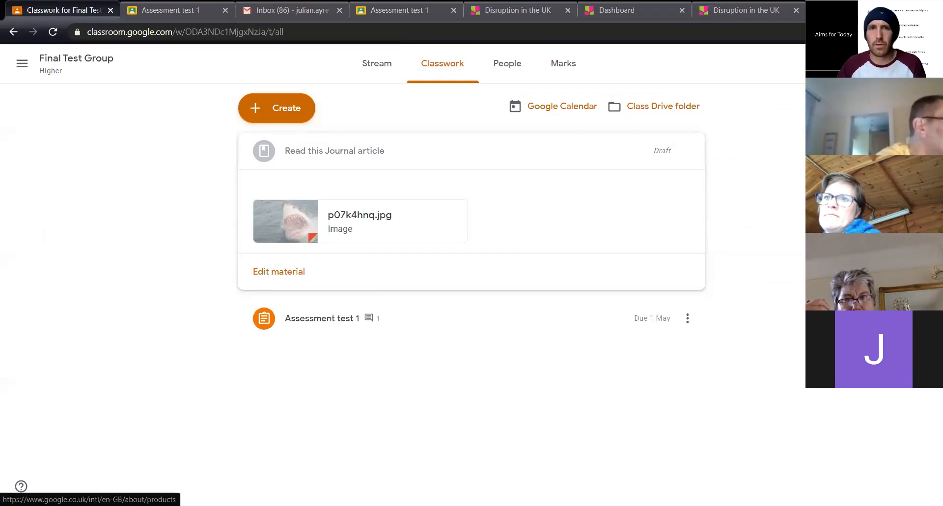
Open Google Calendar from the Google apps and start a detailed event titled "meet for discussion" on 29 Apr 2020, 6:30pm to 7:30pm
{"action": "left_click", "coordinate": [888, 63]}
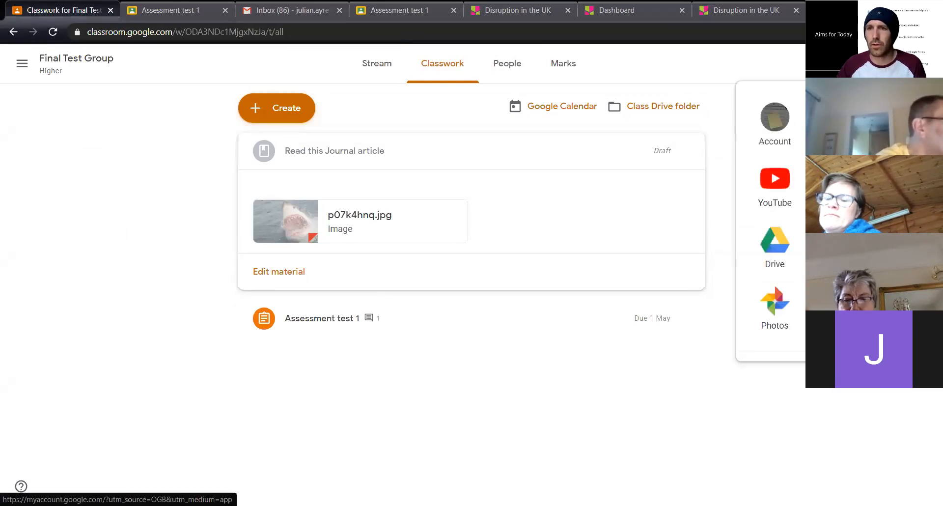
{"action": "left_click", "coordinate": [831, 246]}
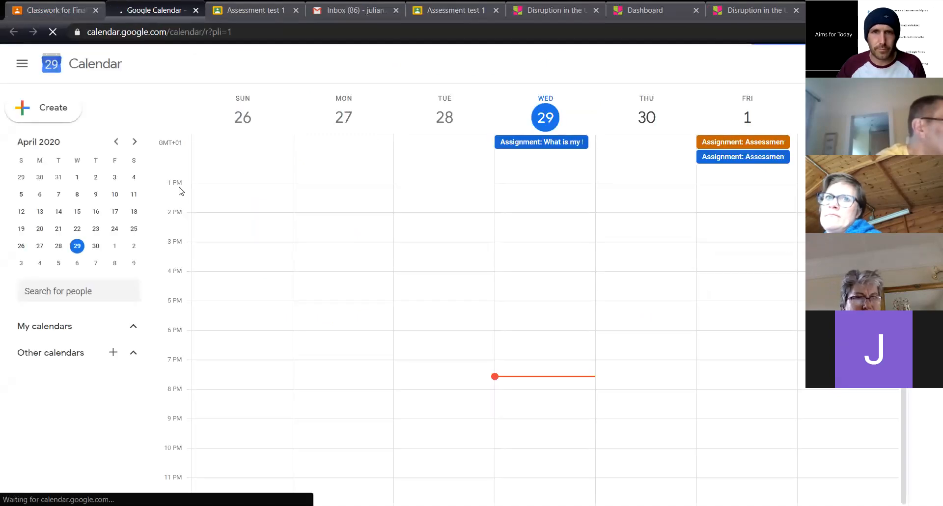
{"action": "left_click", "coordinate": [569, 354]}
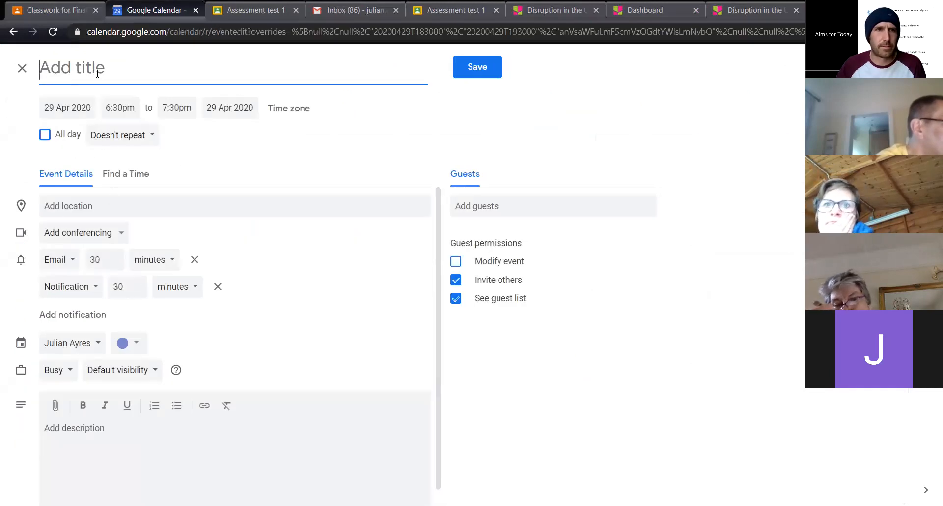
{"action": "type", "text": "meet"}
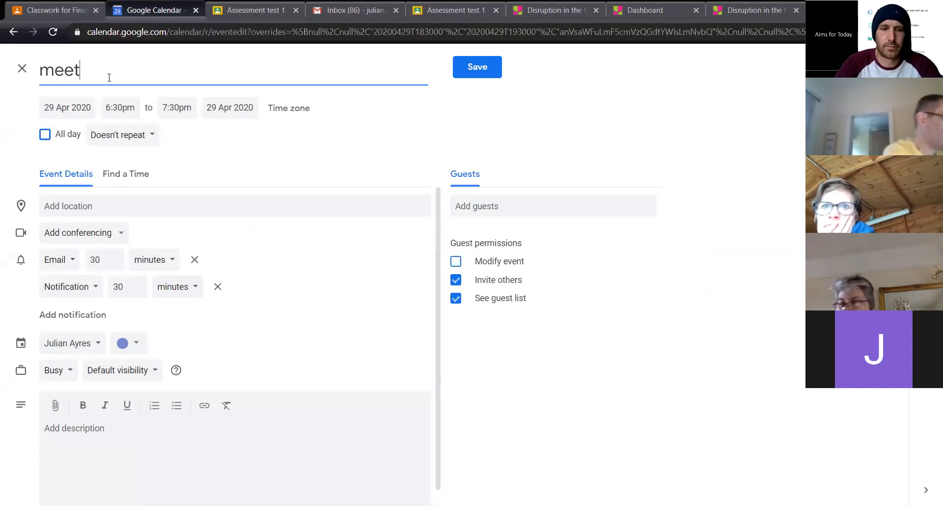
{"action": "type", "text": " for discussion"}
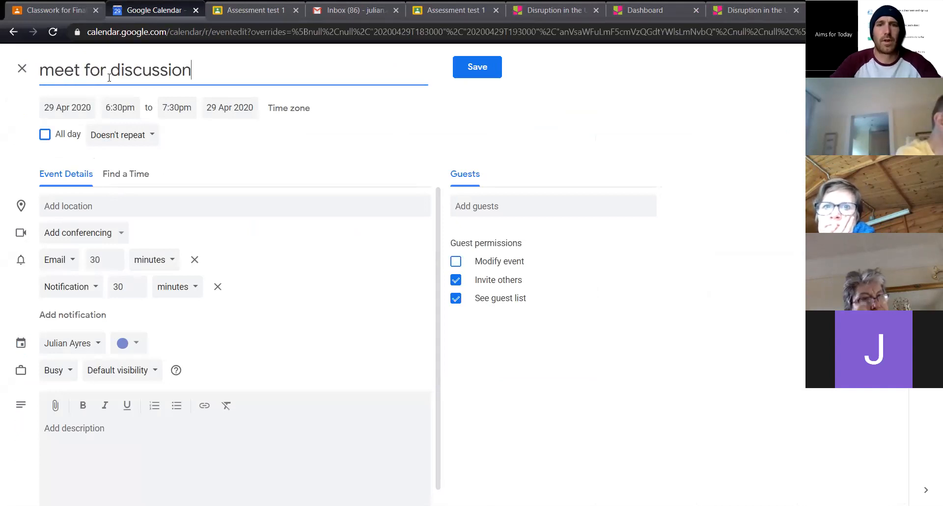
Invite the first suggested contact as a guest to the discussion event and add Hangouts conferencing
{"action": "left_click", "coordinate": [525, 201]}
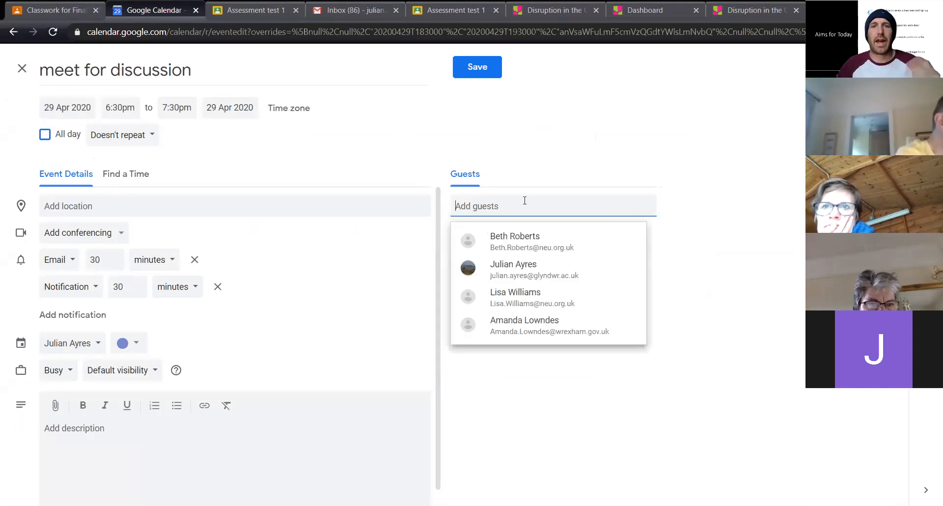
{"action": "left_click", "coordinate": [515, 244]}
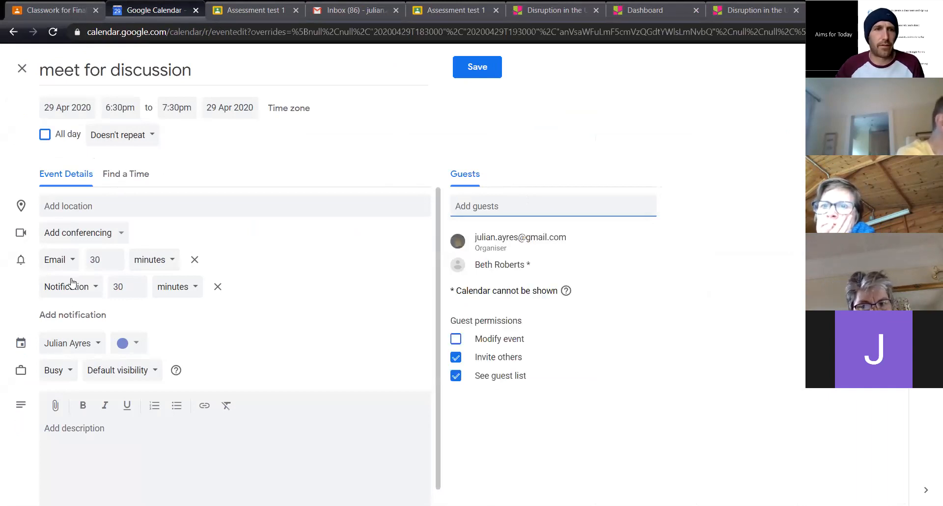
{"action": "left_click", "coordinate": [94, 237]}
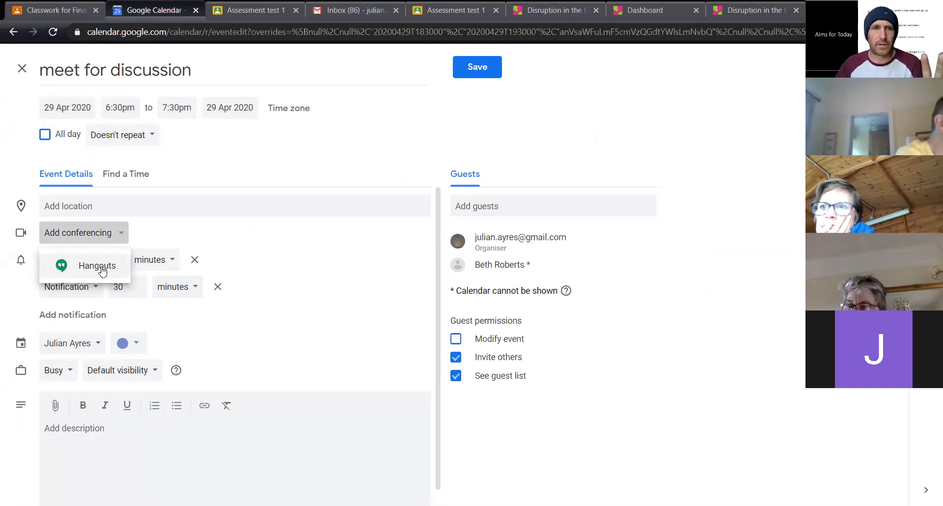
{"action": "left_click", "coordinate": [107, 233]}
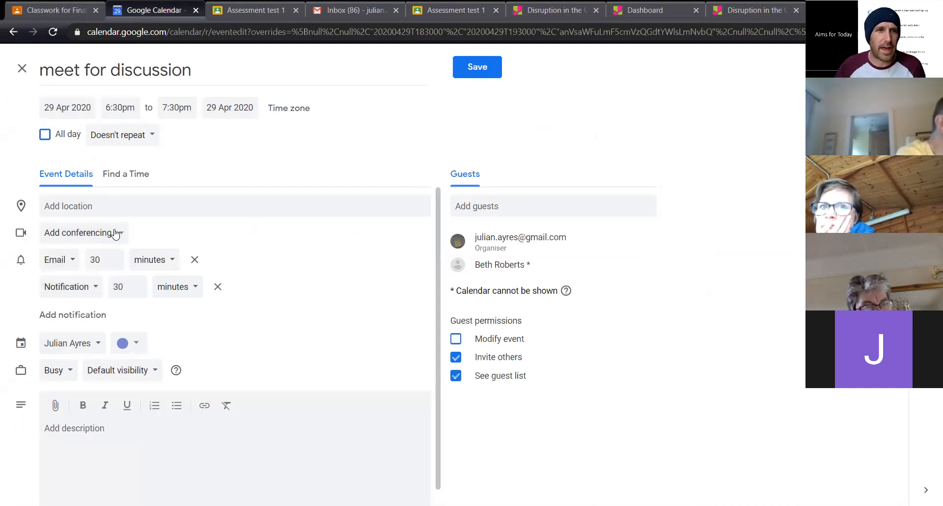
{"action": "left_click", "coordinate": [106, 232]}
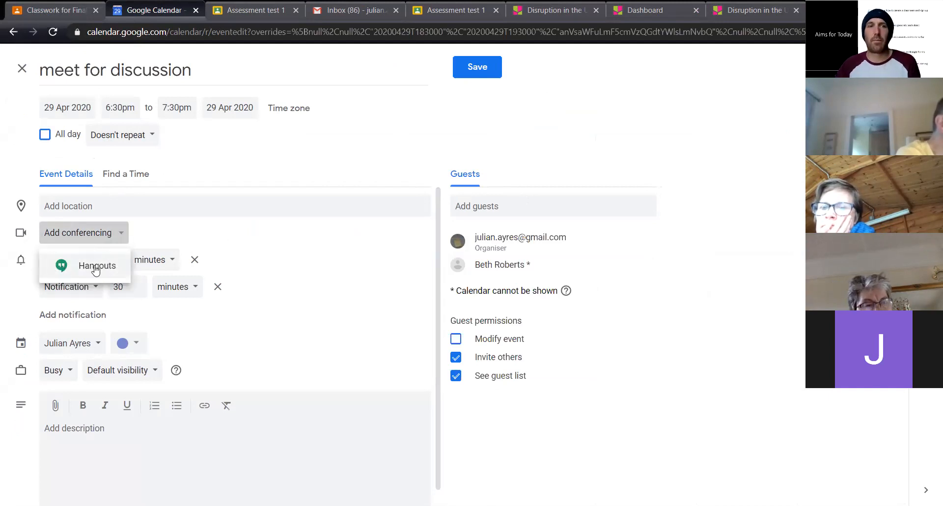
{"action": "left_click", "coordinate": [96, 269]}
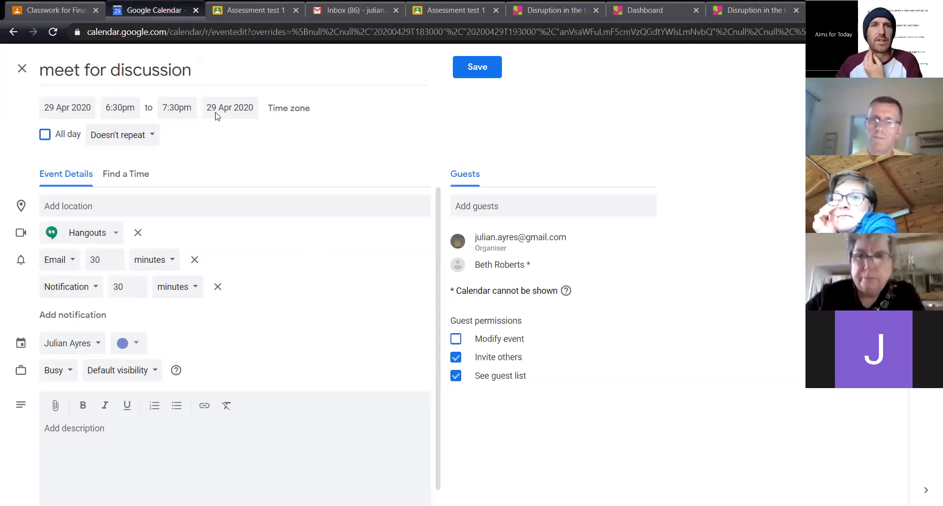
Leave Google Calendar without saving the event, and close the adjacent Assessment test 1 page
{"action": "left_click", "coordinate": [195, 11]}
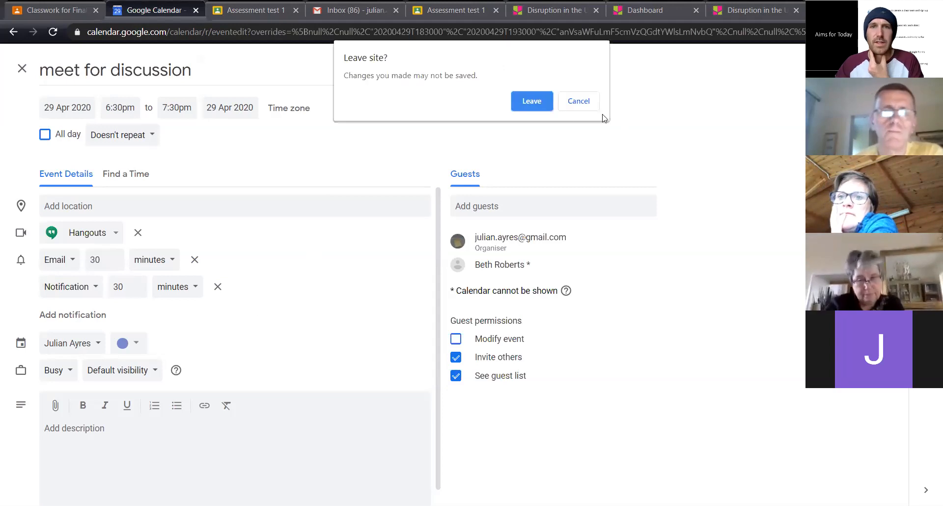
{"action": "left_click", "coordinate": [531, 102]}
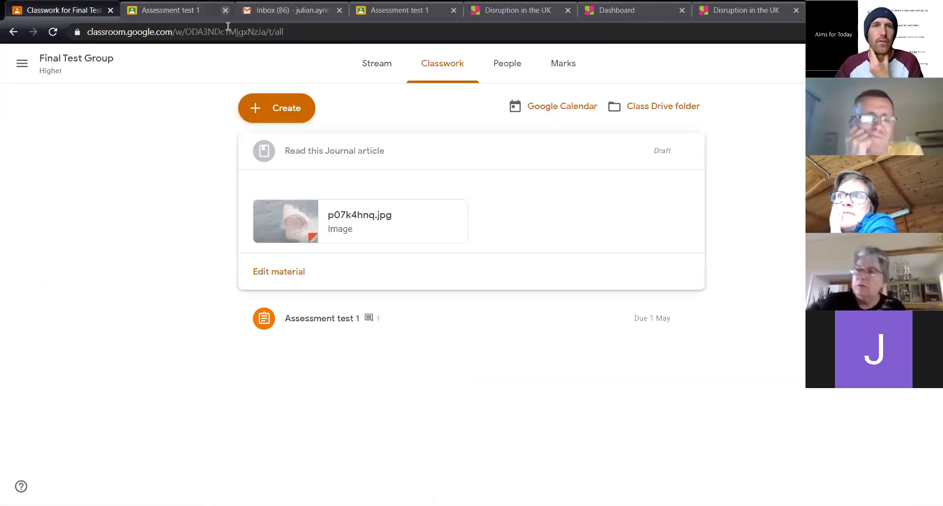
{"action": "left_click", "coordinate": [226, 10]}
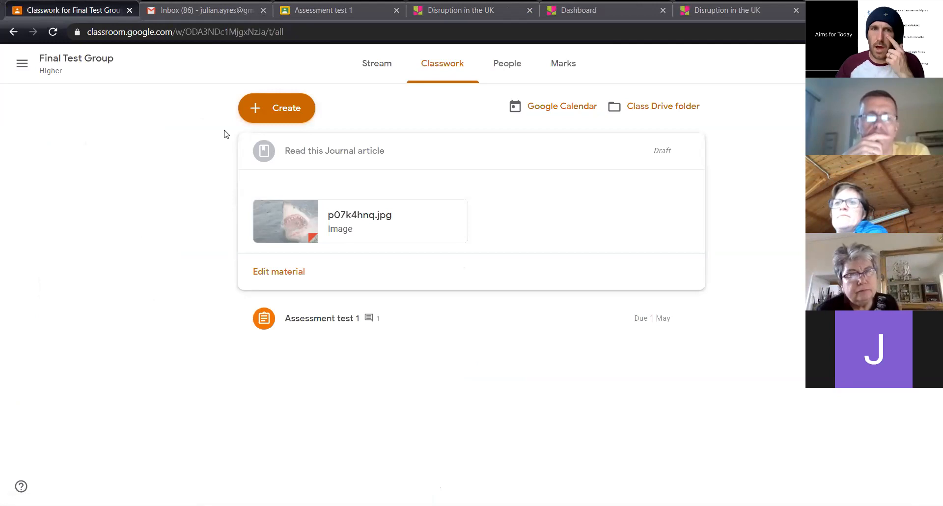
Open a new blank material form and close it without entering anything
{"action": "left_click", "coordinate": [277, 108]}
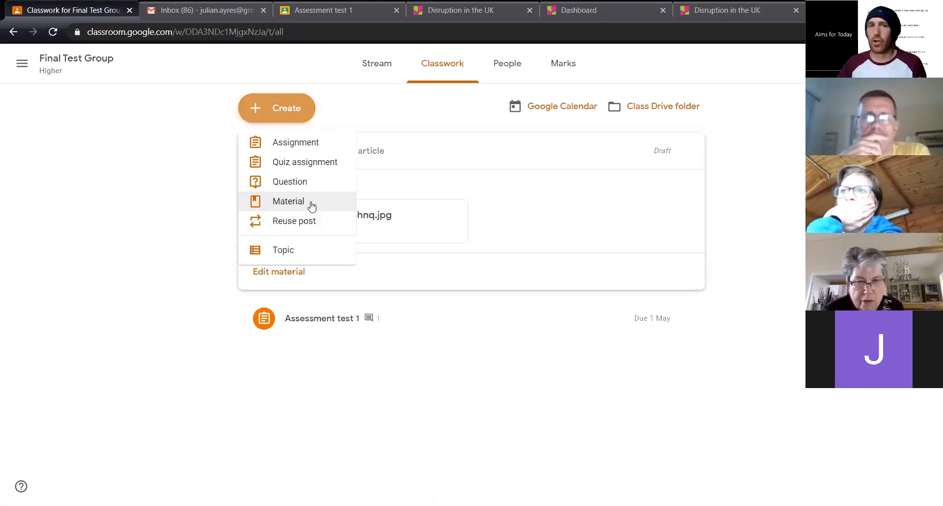
{"action": "left_click", "coordinate": [311, 205]}
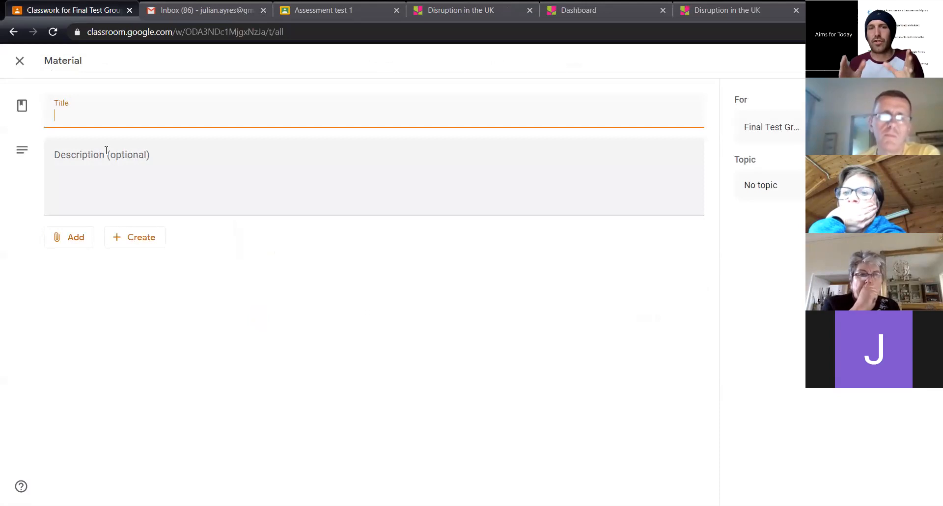
{"action": "left_click", "coordinate": [19, 61]}
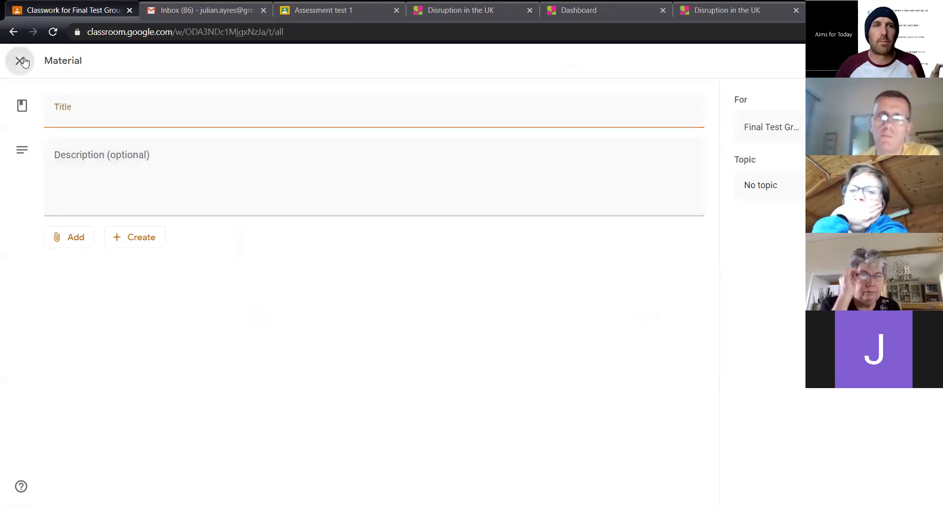
Review the posts and comments in the Final Test Group stream and return to the classwork list
{"action": "left_click", "coordinate": [44, 60]}
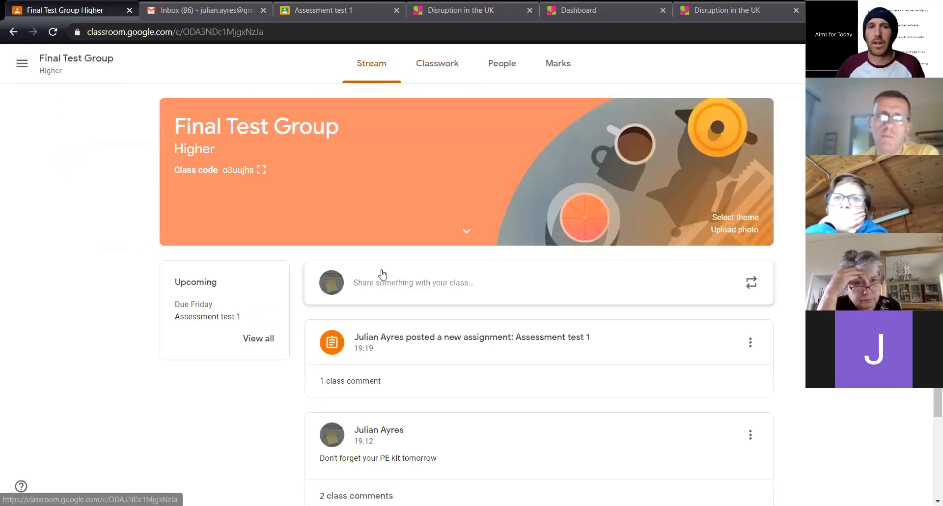
{"action": "scroll", "coordinate": [413, 307], "scroll_direction": "down", "scroll_amount": 1}
{"action": "scroll", "coordinate": [413, 306], "scroll_direction": "down", "scroll_amount": 2}
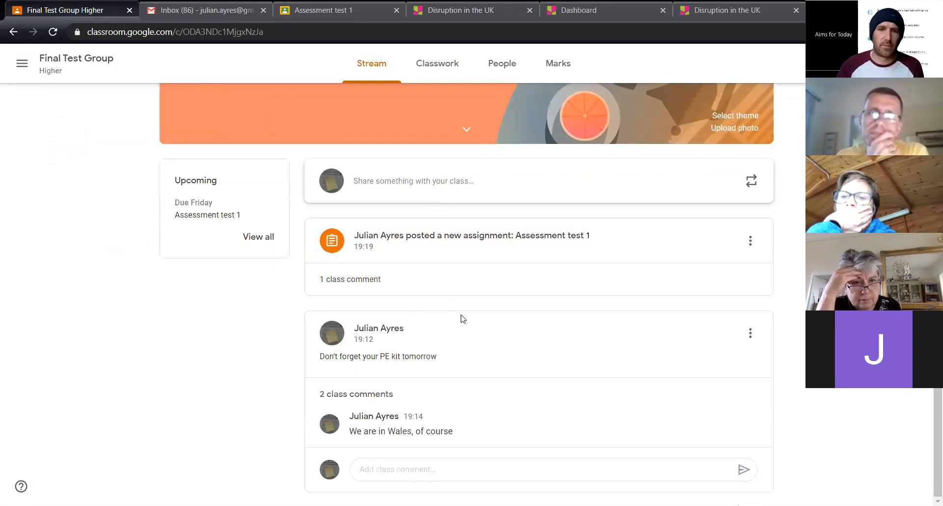
{"action": "left_click", "coordinate": [448, 66]}
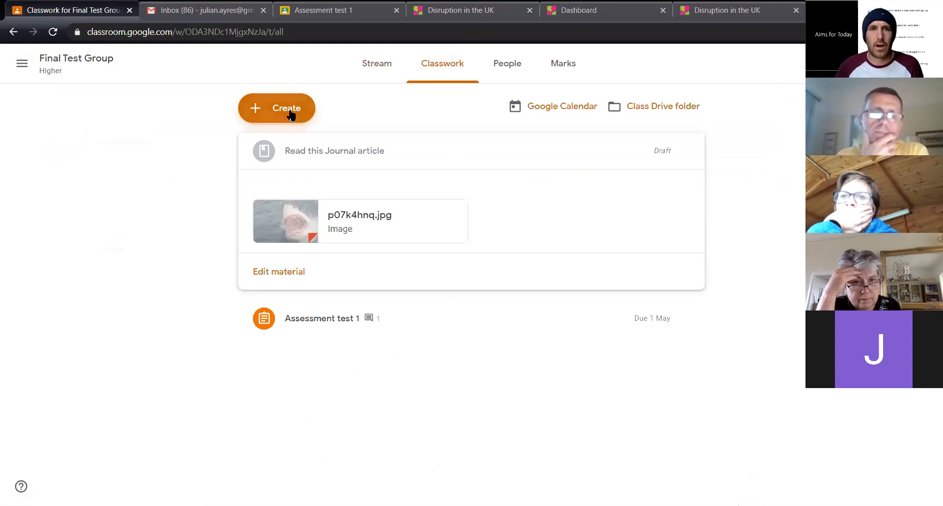
Start another new material, view its attachment source options including YouTube, and close it without adding anything
{"action": "left_click", "coordinate": [291, 112]}
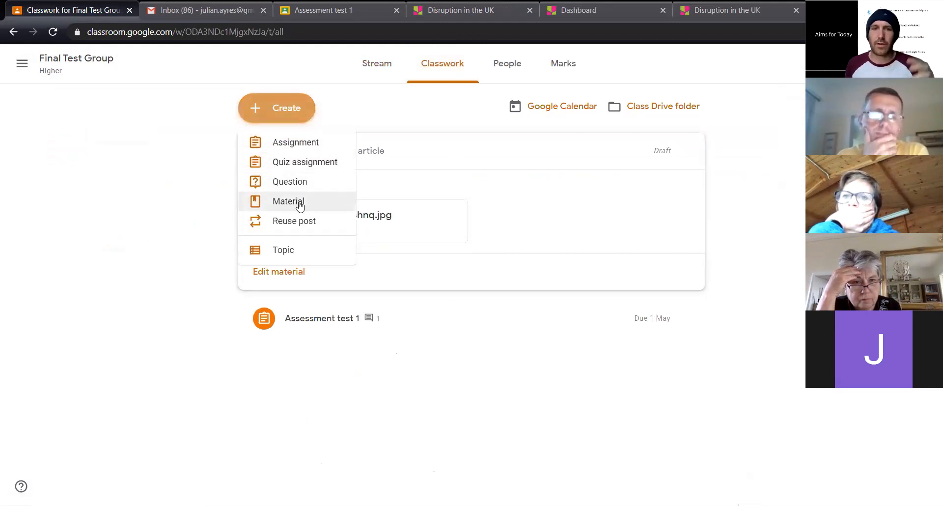
{"action": "left_click", "coordinate": [300, 205]}
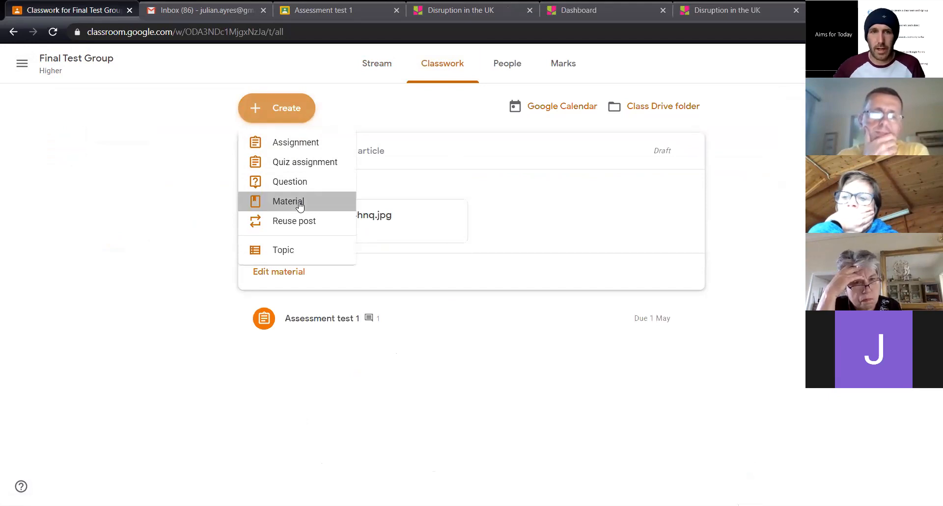
{"action": "left_click", "coordinate": [79, 238]}
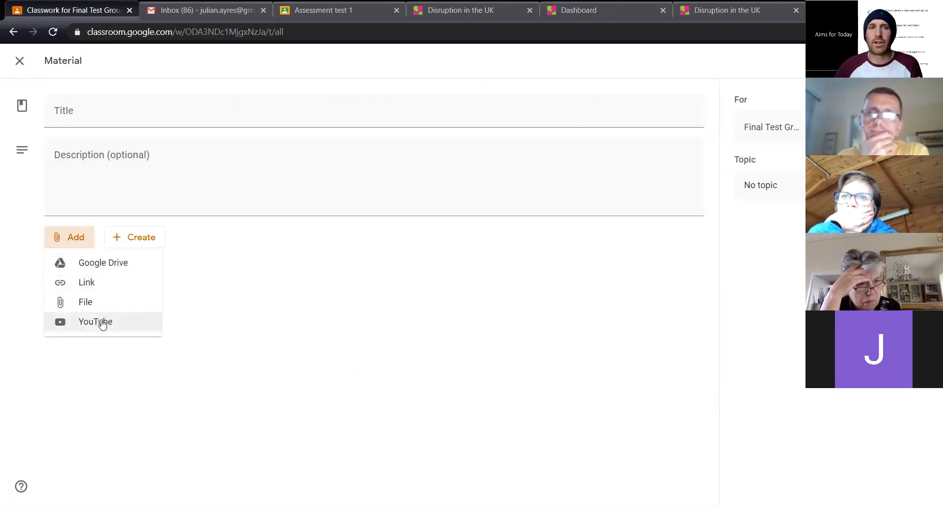
{"action": "left_click", "coordinate": [291, 339]}
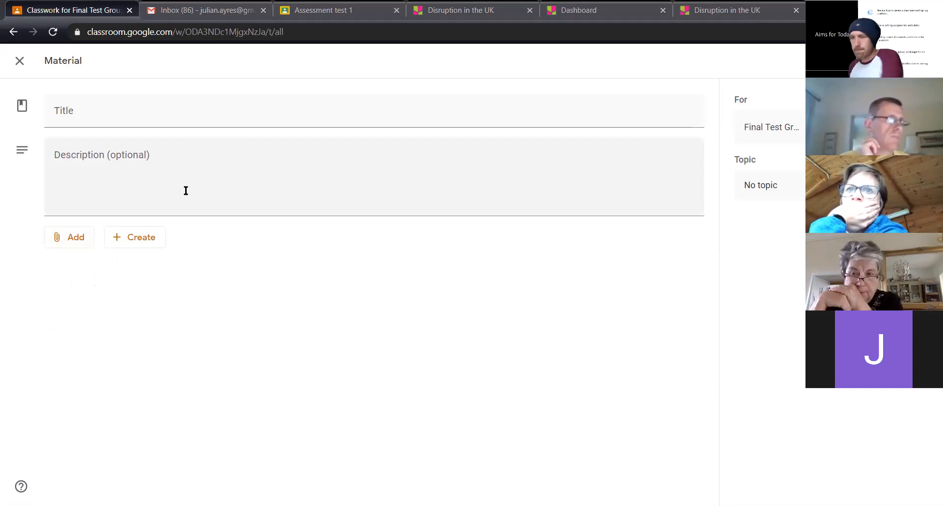
{"action": "left_click", "coordinate": [20, 62]}
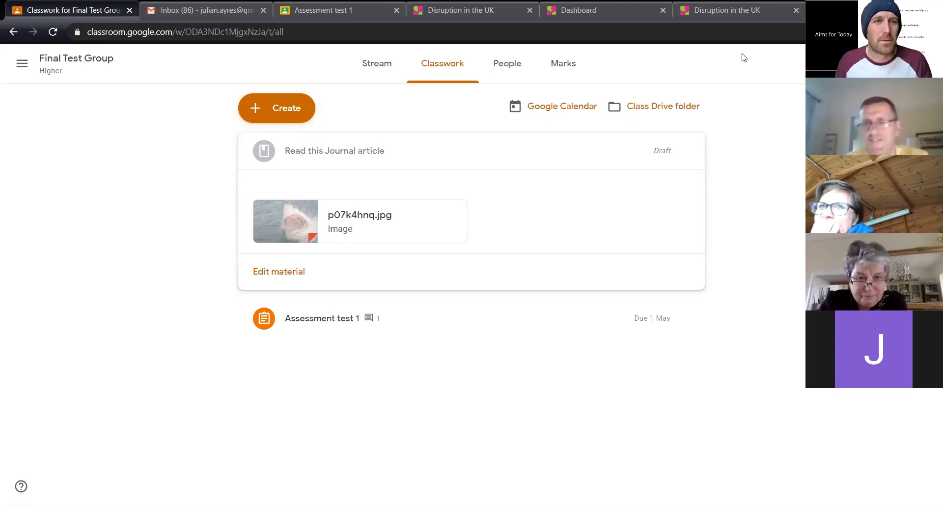
Replace the Gmail page with a Google search for "jamboard" and open the Google Jamboard site
{"action": "left_click", "coordinate": [181, 13]}
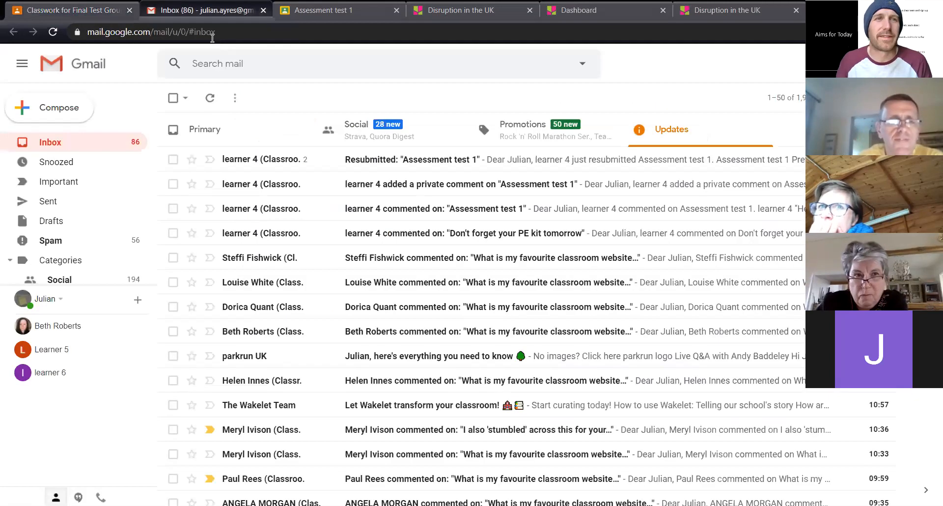
{"action": "left_click", "coordinate": [220, 31]}
{"action": "type", "text": "jamboard"}
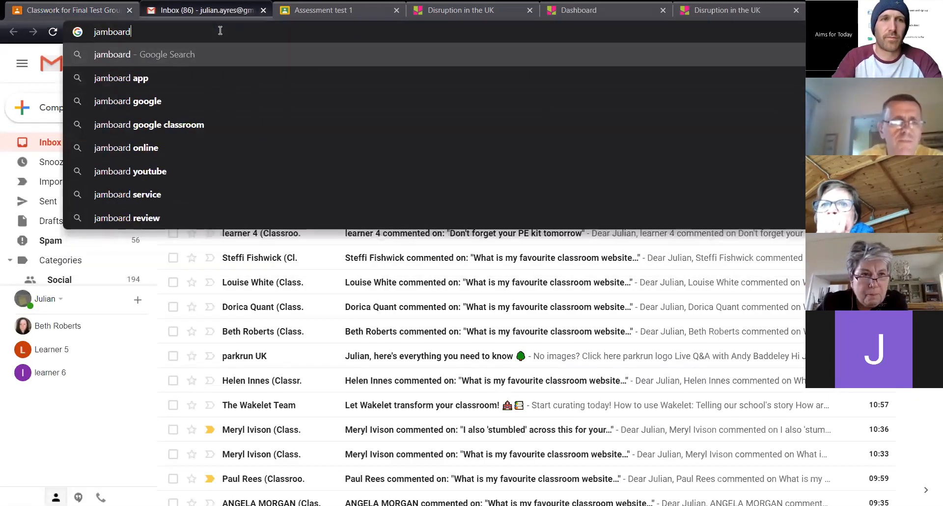
{"action": "key", "text": "Return"}
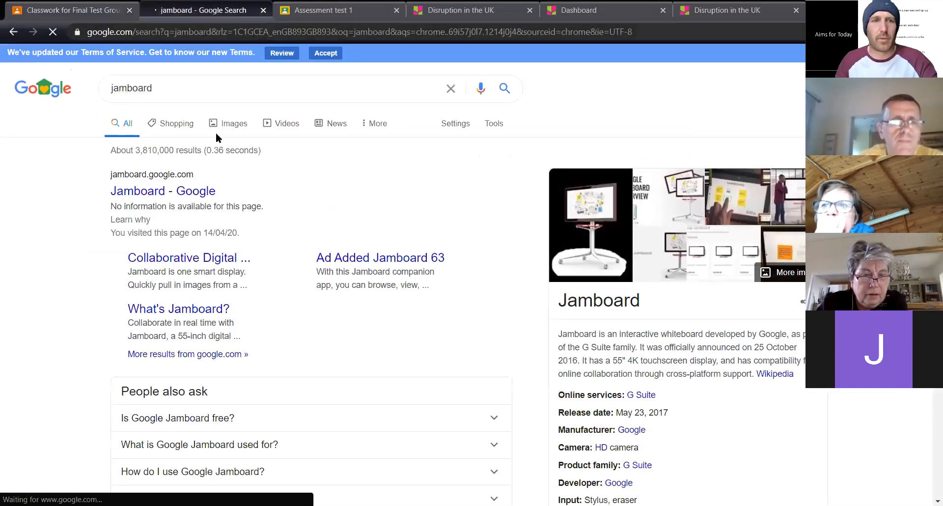
{"action": "left_click", "coordinate": [181, 196]}
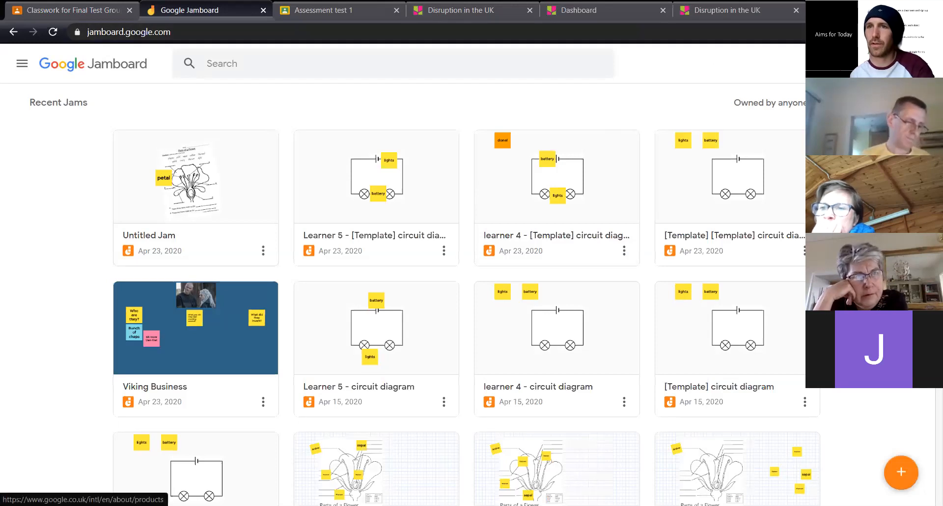
View the list of Google apps from Jamboard, and create a new blank Jam
{"action": "left_click", "coordinate": [879, 63]}
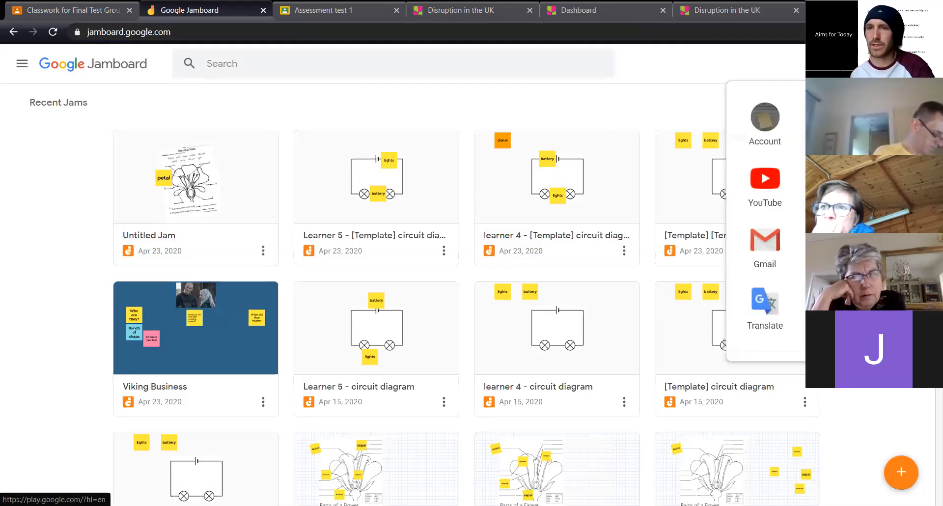
{"action": "scroll", "coordinate": [766, 221], "scroll_direction": "down", "scroll_amount": 5}
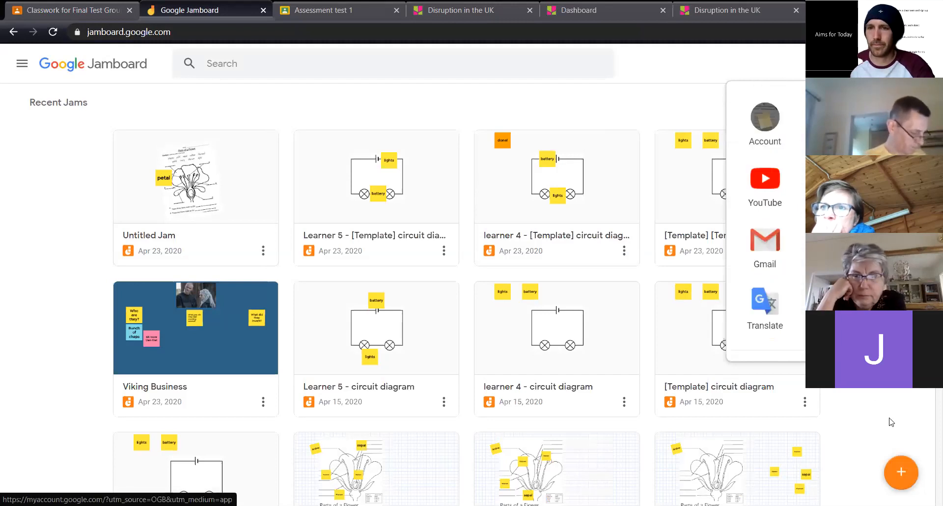
{"action": "left_click", "coordinate": [906, 479]}
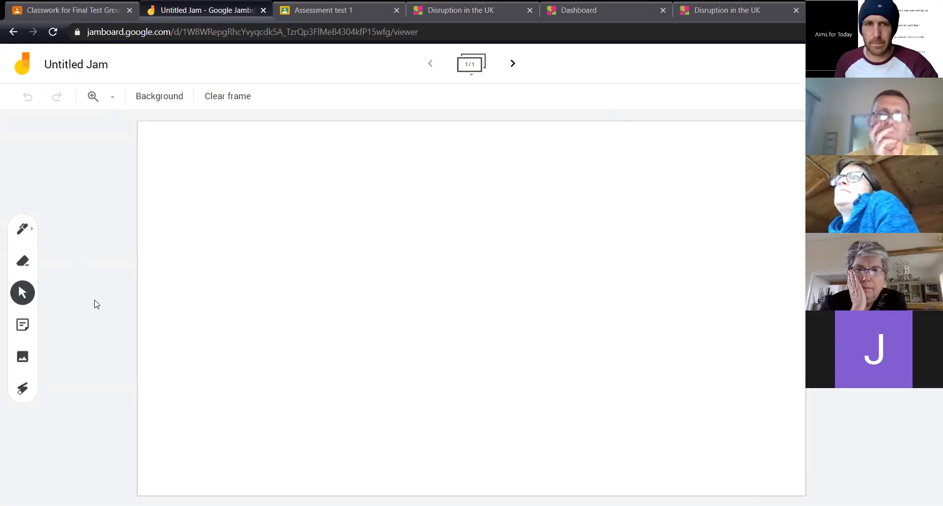
Add a yellow sticky note reading "What is good classroom behaviour?" to the blank Jam
{"action": "left_click", "coordinate": [22, 330]}
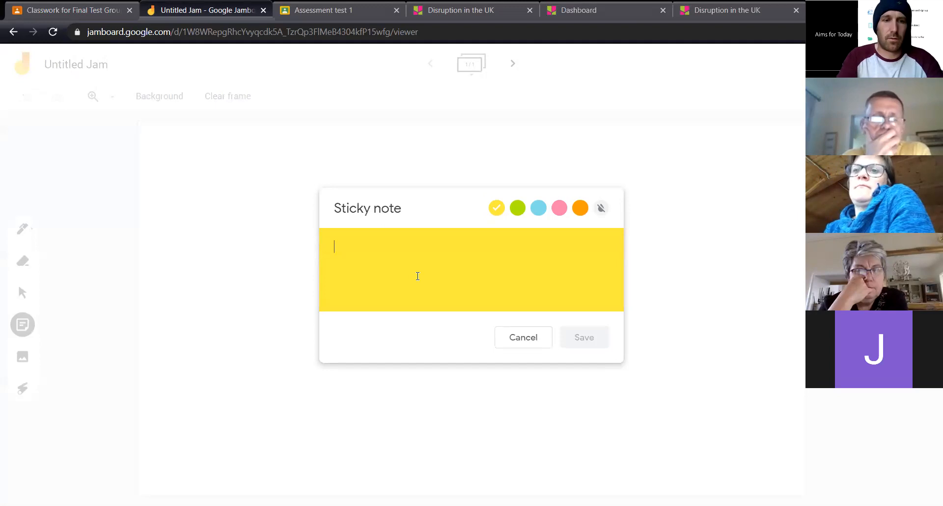
{"action": "type", "text": "What is good cla"}
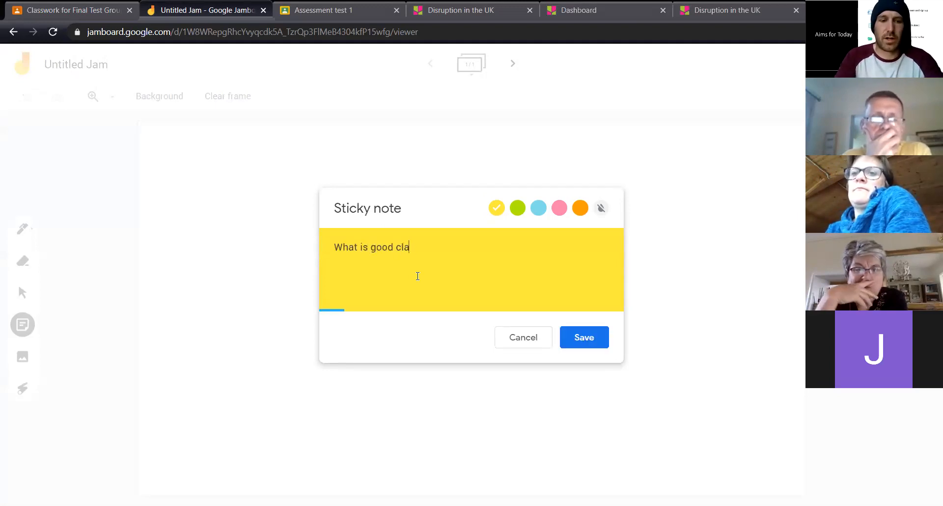
{"action": "type", "text": "ssroom behavio"}
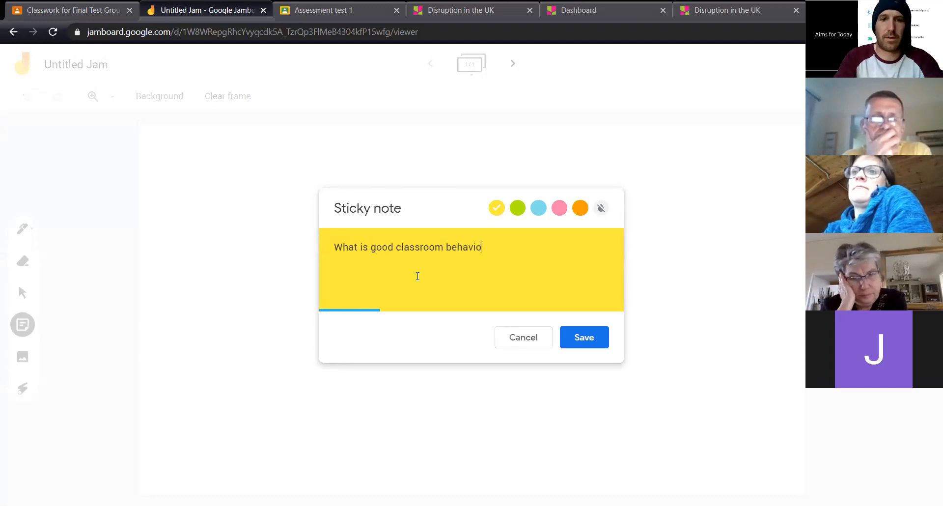
{"action": "type", "text": "ur?"}
{"action": "left_click", "coordinate": [578, 339]}
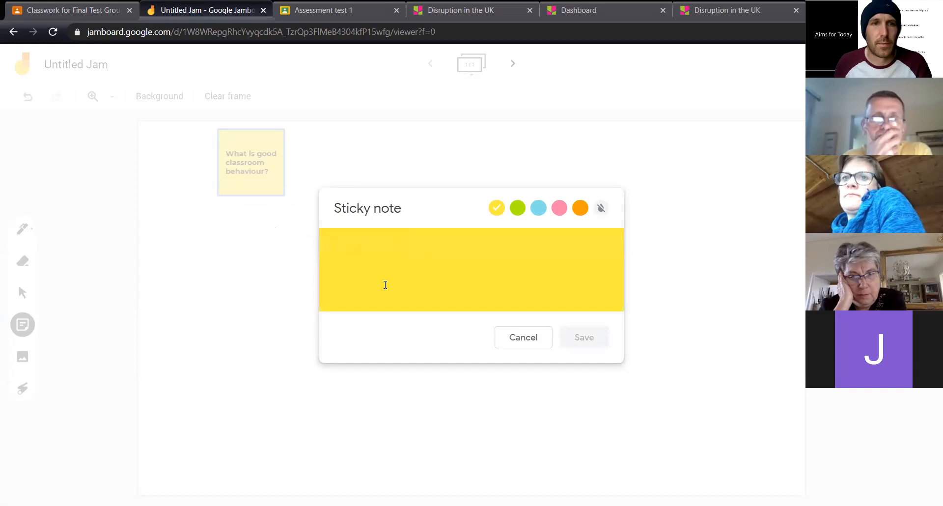
Add a second yellow sticky note reading "What is poor behaviour for the classroom?" and move it to the frame's upper-right area
{"action": "type", "text": "What is "}
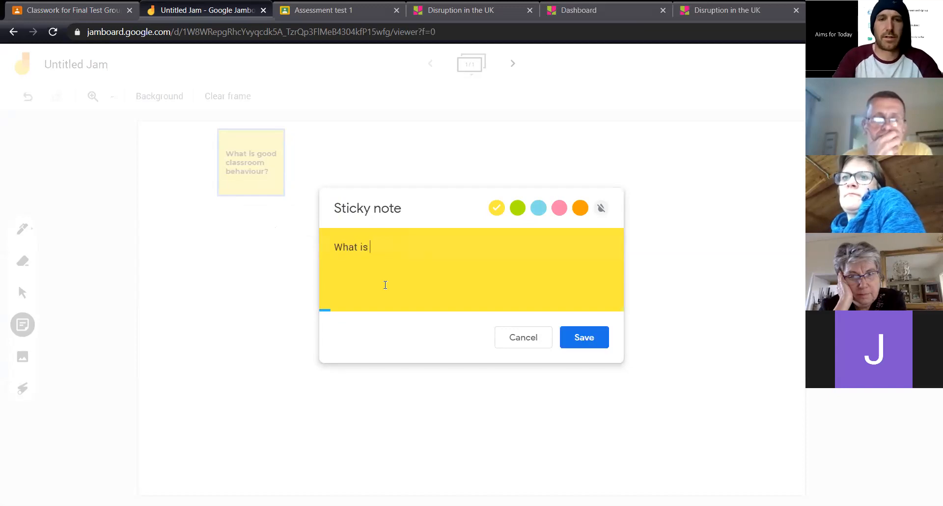
{"action": "type", "text": "poor behaviour"}
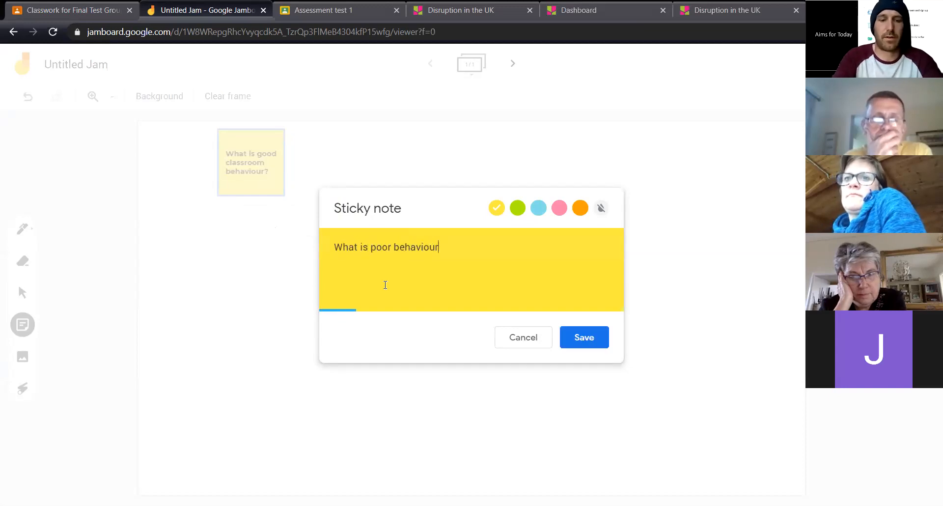
{"action": "type", "text": " for the classroom?"}
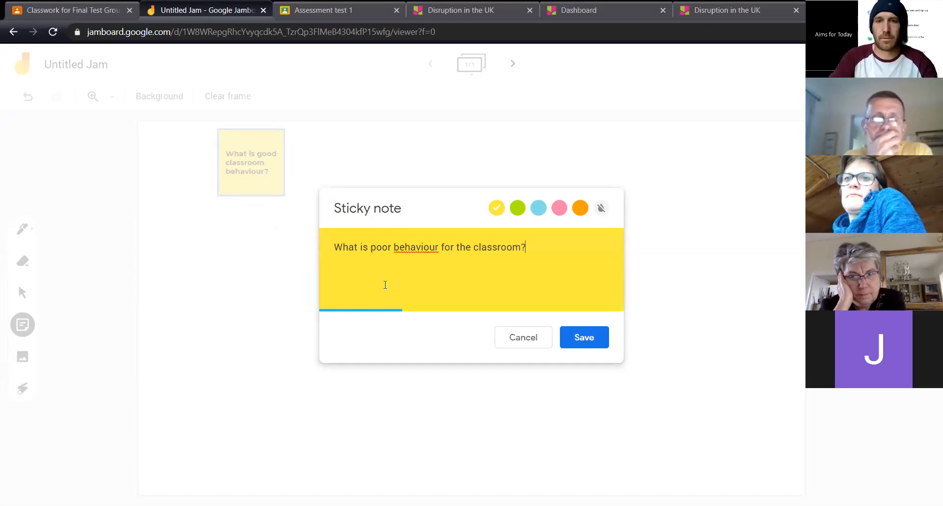
{"action": "left_click", "coordinate": [600, 335]}
{"action": "left_click", "coordinate": [565, 165]}
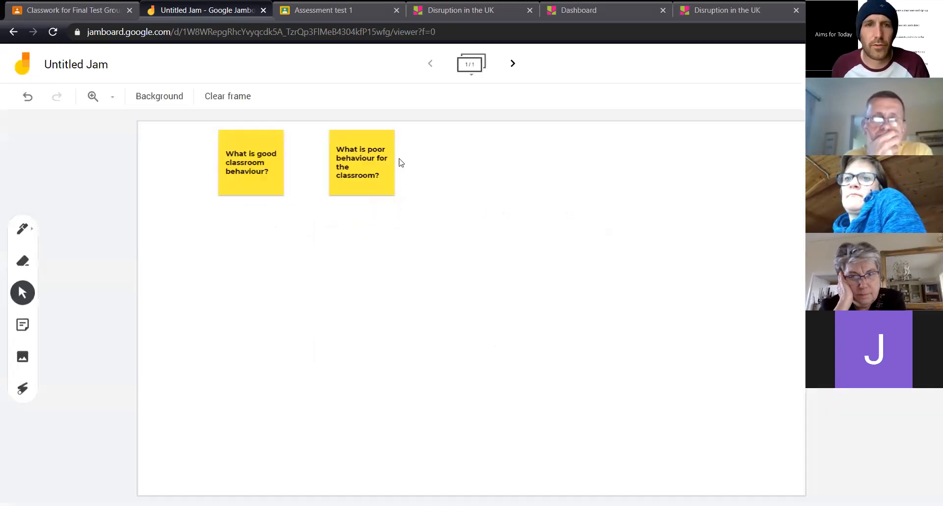
{"action": "left_click_drag", "start_coordinate": [373, 162], "coordinate": [681, 170]}
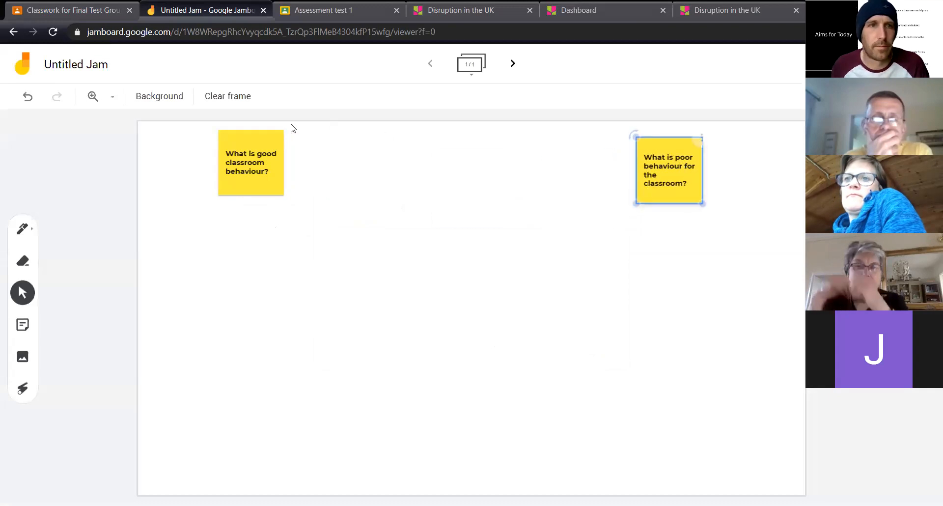
Apply the grey grid background to the frame and reposition the two sticky notes so they line up near its upper edge
{"action": "left_click", "coordinate": [162, 100]}
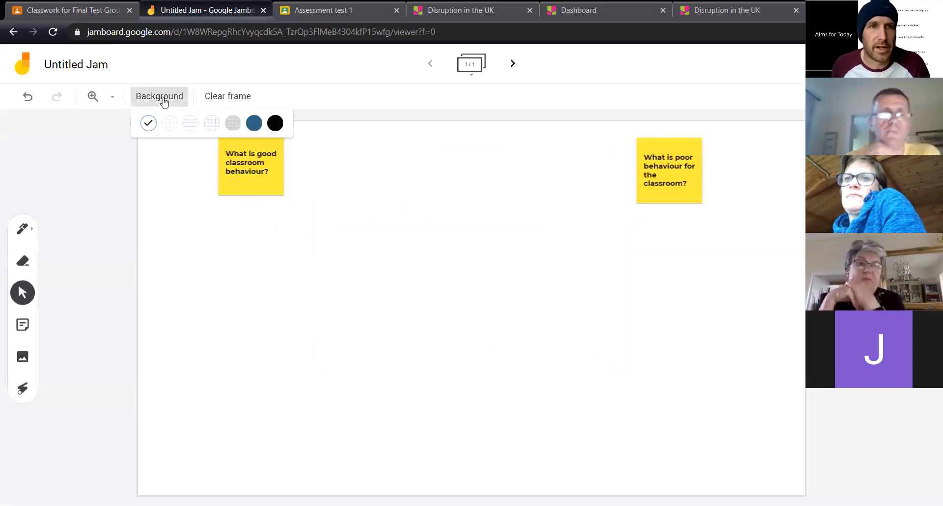
{"action": "left_click", "coordinate": [231, 120]}
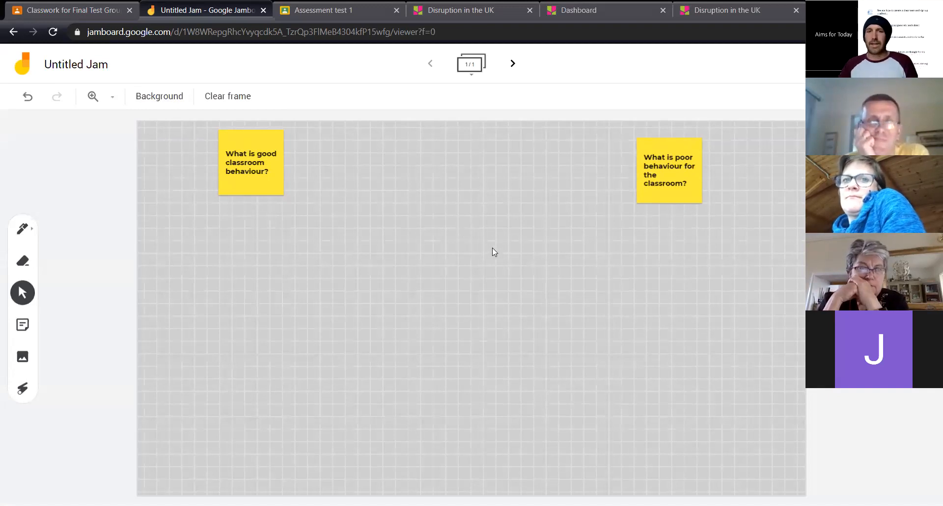
{"action": "left_click", "coordinate": [261, 153]}
{"action": "left_click_drag", "start_coordinate": [260, 153], "coordinate": [291, 158]}
{"action": "left_click", "coordinate": [667, 177]}
{"action": "left_click_drag", "start_coordinate": [667, 177], "coordinate": [671, 170]}
{"action": "left_click", "coordinate": [525, 243]}
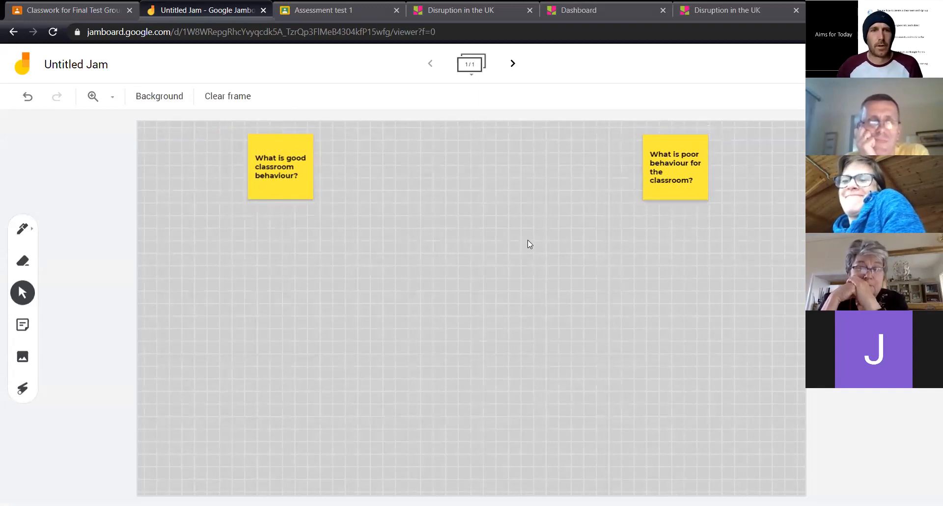
Rename the Jam as "Classroom behaviour"
{"action": "left_click", "coordinate": [82, 73]}
{"action": "type", "text": "G"}
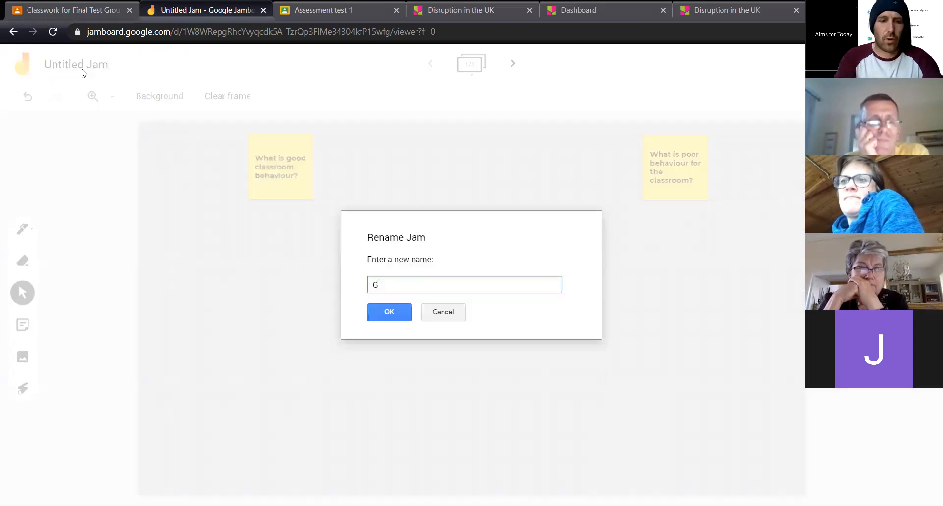
{"action": "key", "text": "BackSpace"}
{"action": "type", "text": "C"}
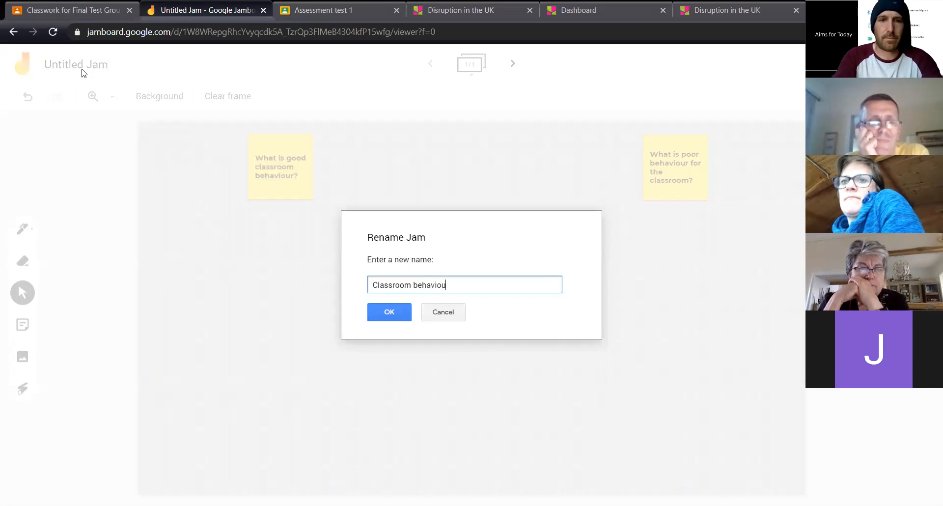
{"action": "left_click", "coordinate": [394, 309]}
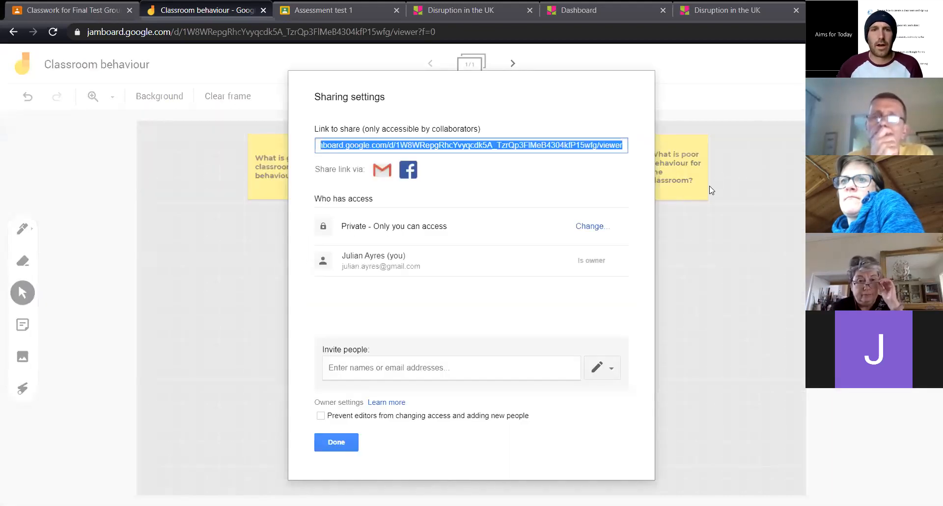
Change the Jam's link sharing to "Anyone with the link" with "Can edit" access, and finish the sharing settings
{"action": "left_click", "coordinate": [580, 227]}
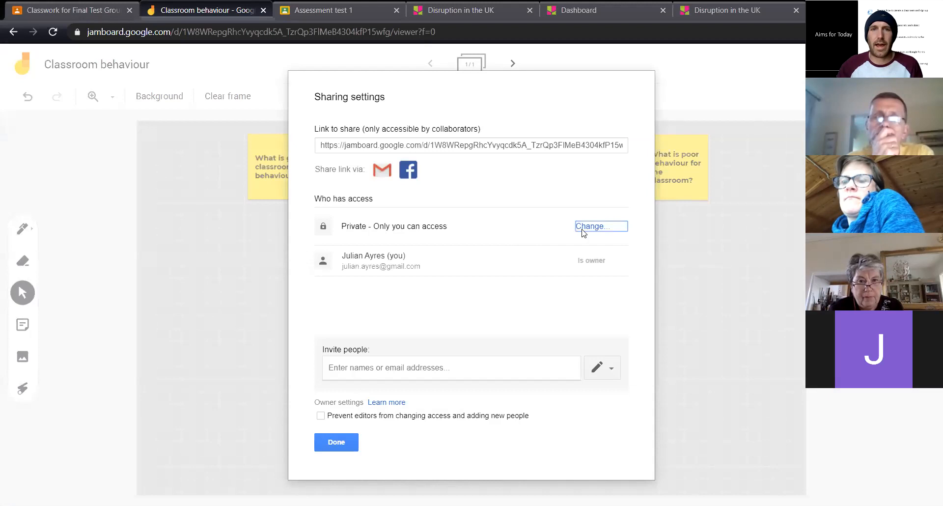
{"action": "left_click", "coordinate": [420, 262]}
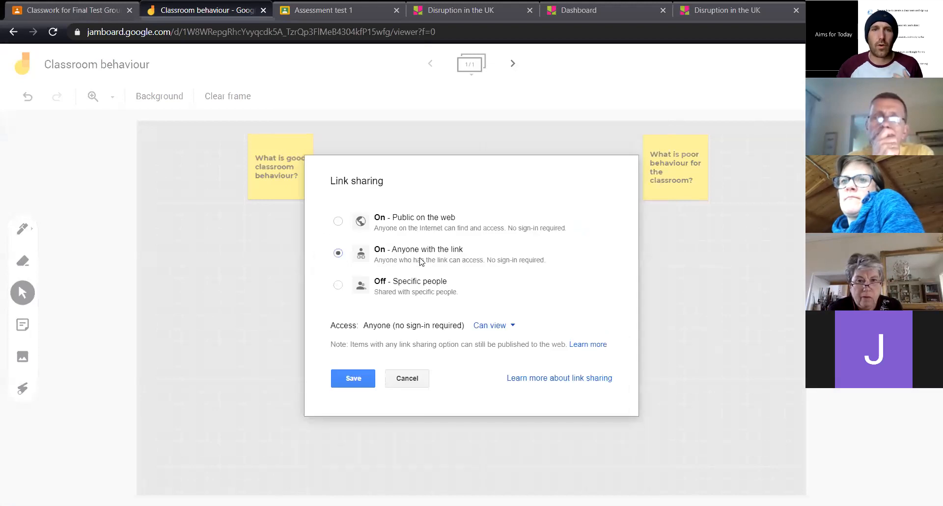
{"action": "left_click", "coordinate": [498, 333]}
{"action": "left_click", "coordinate": [504, 348]}
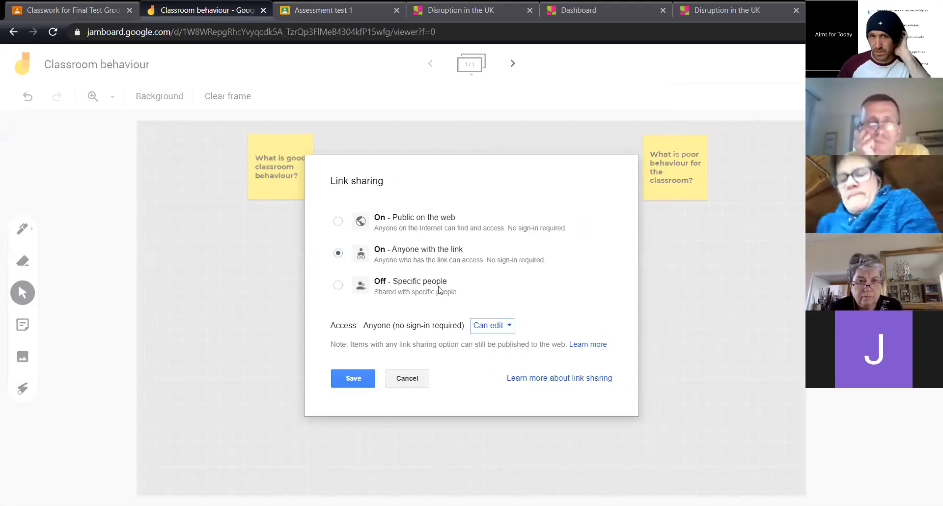
{"action": "left_click", "coordinate": [360, 379]}
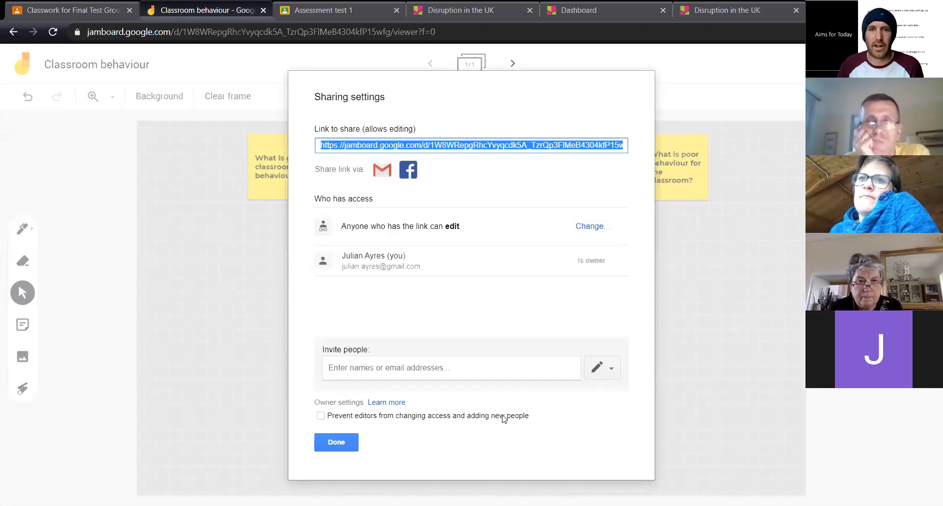
{"action": "left_click", "coordinate": [345, 447]}
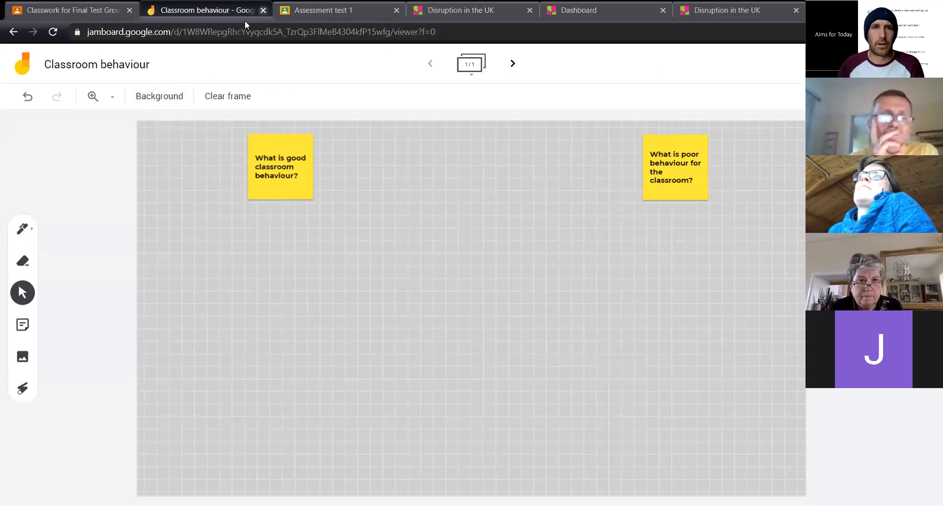
Close the Jamboard, "Assessment test 1" and Padlet pages, and return to the Final Test Group classwork list
{"action": "key", "text": "ctrl+w"}
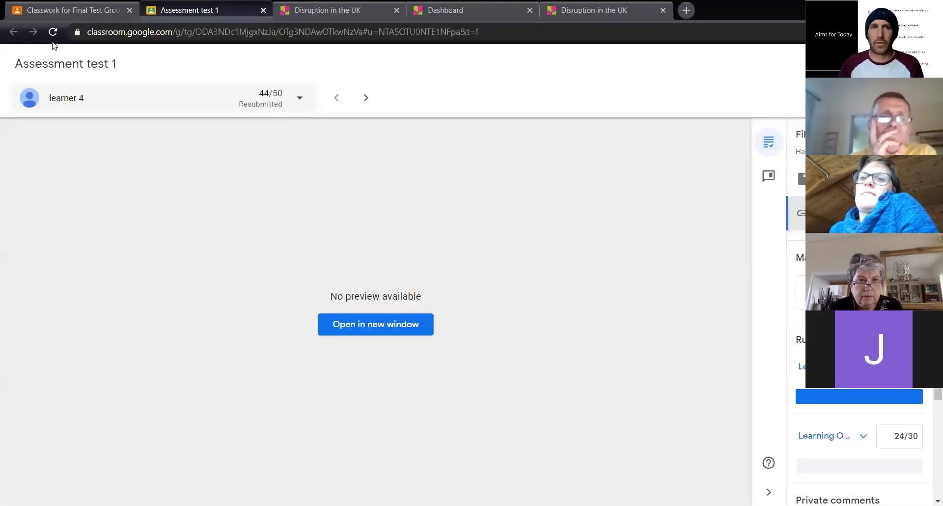
{"action": "left_click", "coordinate": [263, 9]}
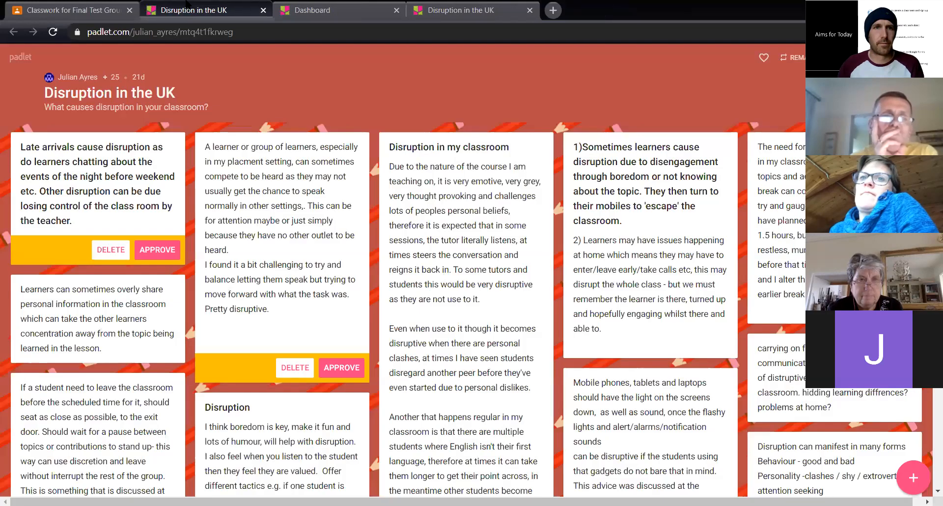
{"action": "left_click", "coordinate": [263, 10]}
{"action": "left_click", "coordinate": [264, 10]}
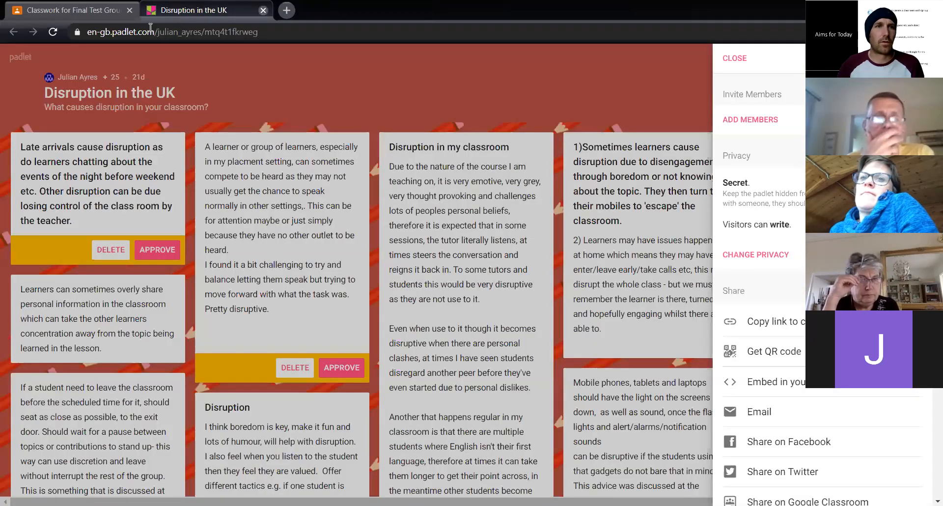
{"action": "left_click", "coordinate": [263, 10]}
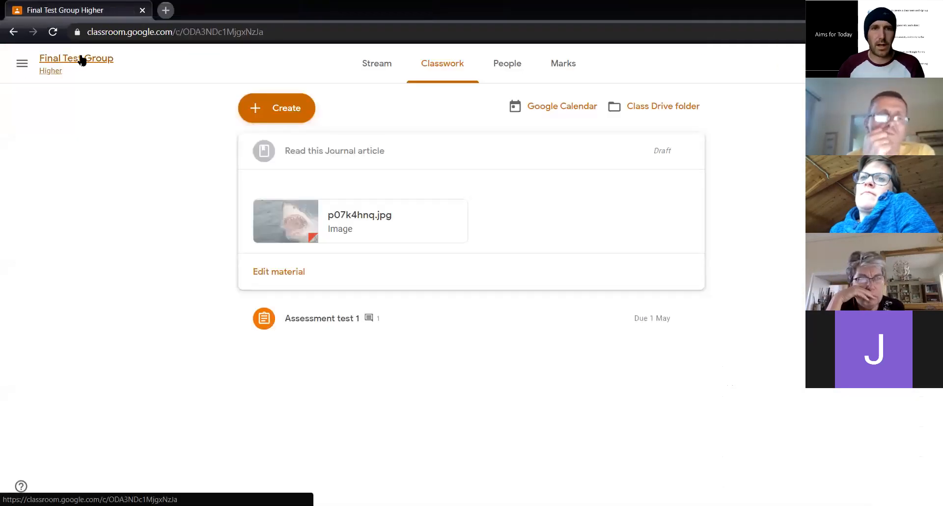
{"action": "left_click", "coordinate": [79, 59]}
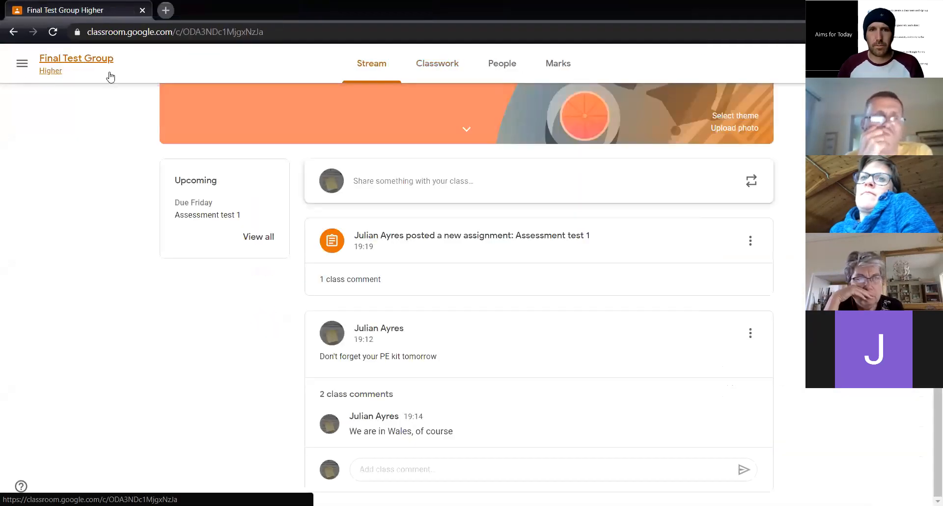
{"action": "left_click", "coordinate": [444, 71]}
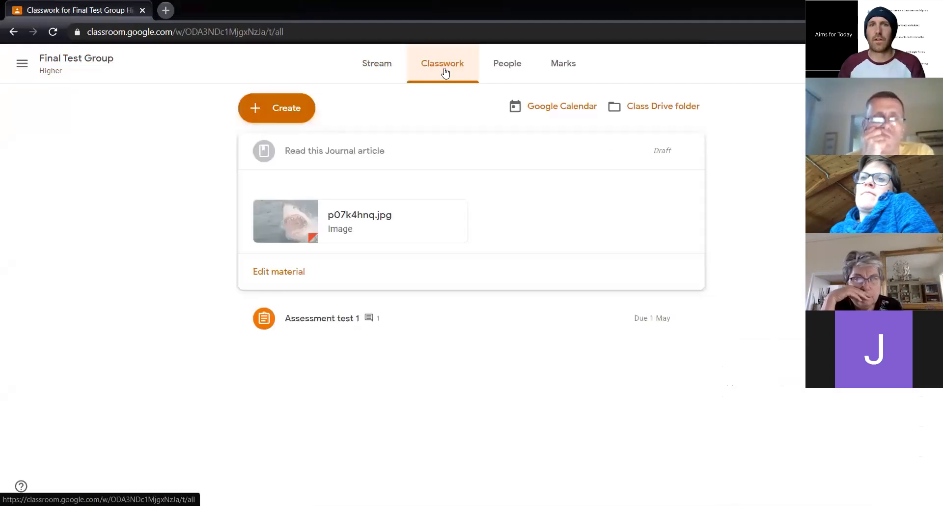
Start a new assignment in the Final Test Group classwork with the title "Good classroom behaviour"
{"action": "left_click", "coordinate": [293, 112]}
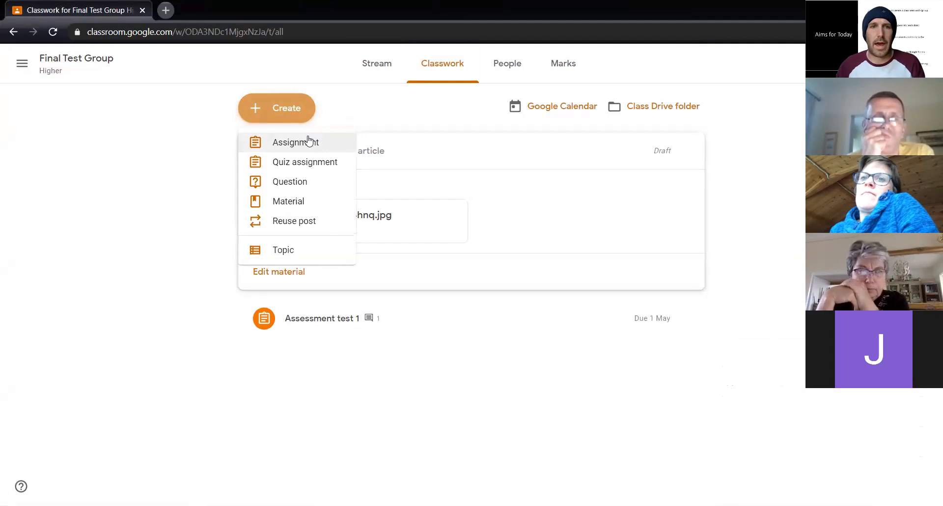
{"action": "left_click", "coordinate": [295, 143]}
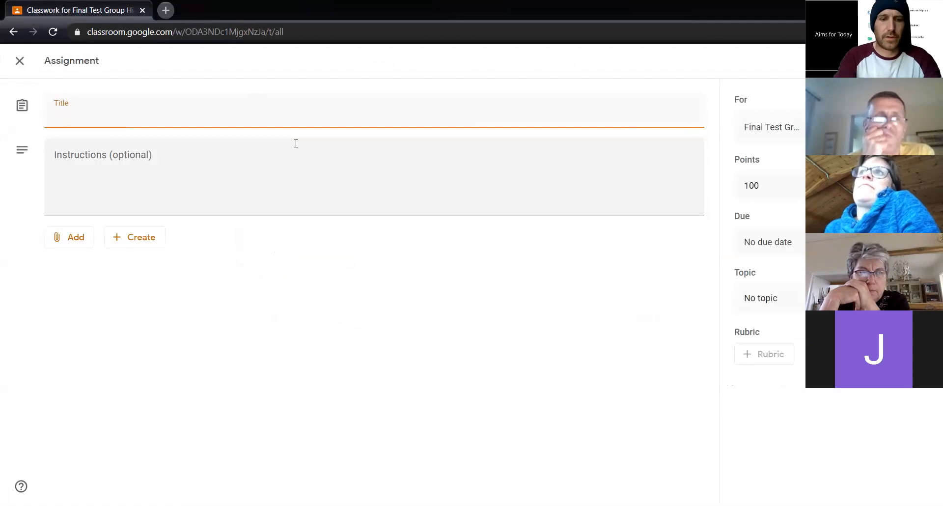
{"action": "type", "text": "Good classroom bahaviour"}
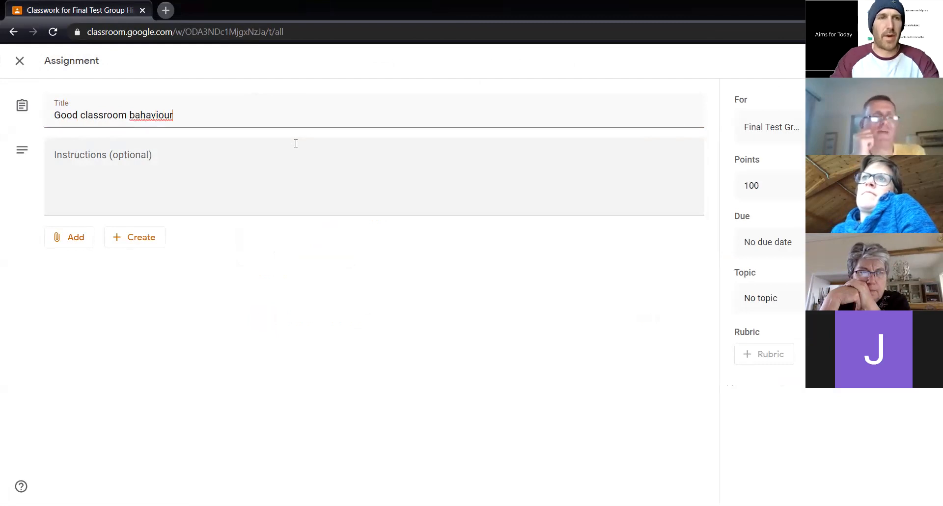
{"action": "left_click", "coordinate": [140, 119]}
{"action": "key", "text": "BackSpace"}
{"action": "type", "text": "e"}
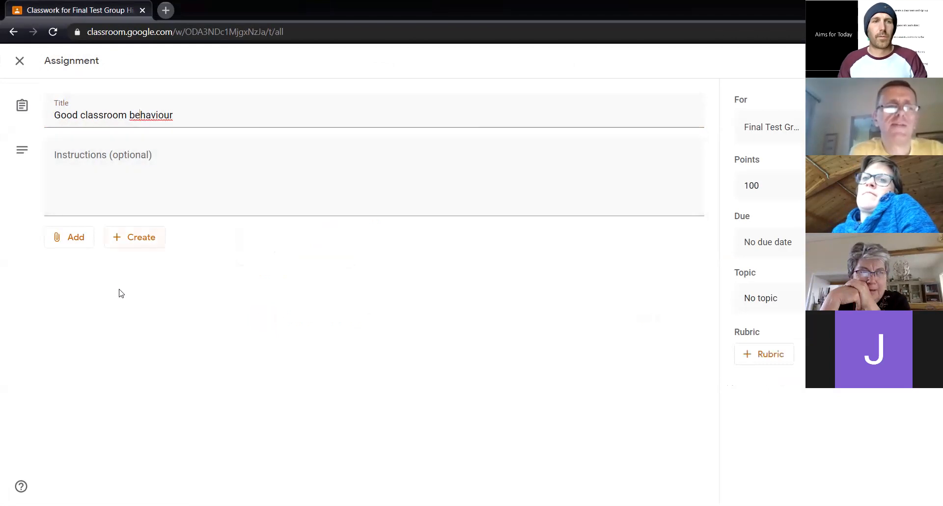
Attach the "Classroom behaviour" Jamboard from Google Drive to the assignment and set it to "Students can edit the file"
{"action": "left_click", "coordinate": [70, 240]}
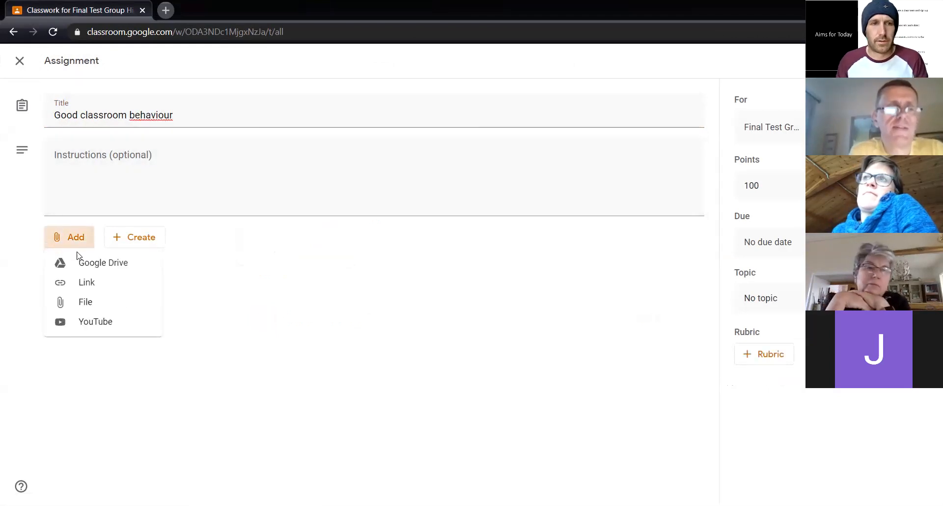
{"action": "left_click", "coordinate": [90, 270]}
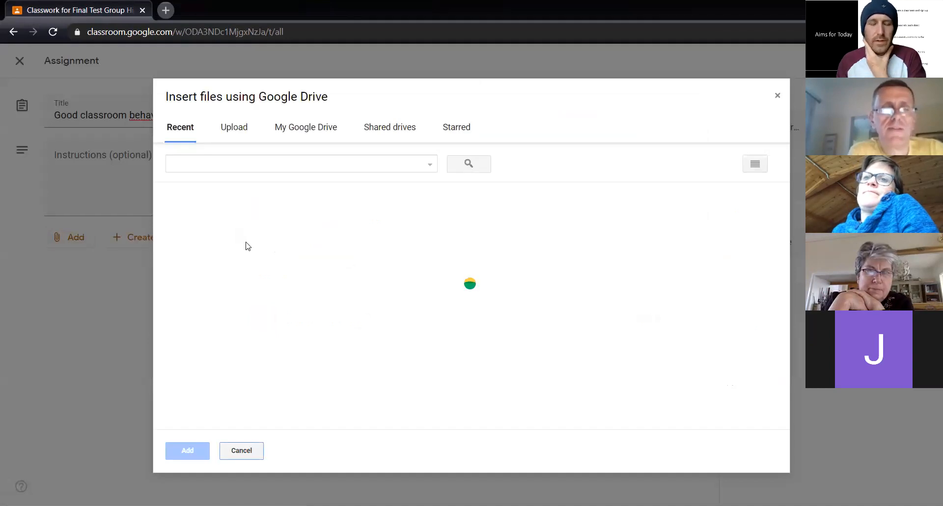
{"action": "double_click", "coordinate": [238, 257]}
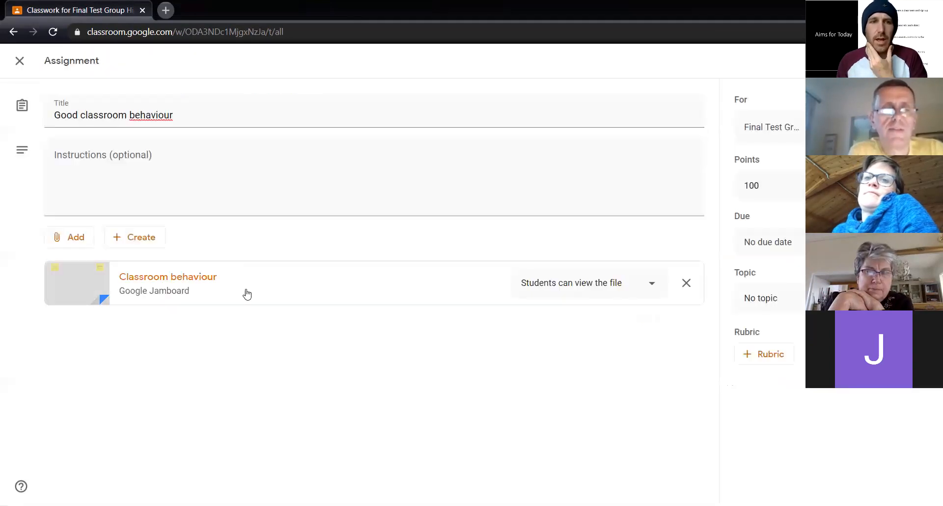
{"action": "left_click", "coordinate": [562, 285]}
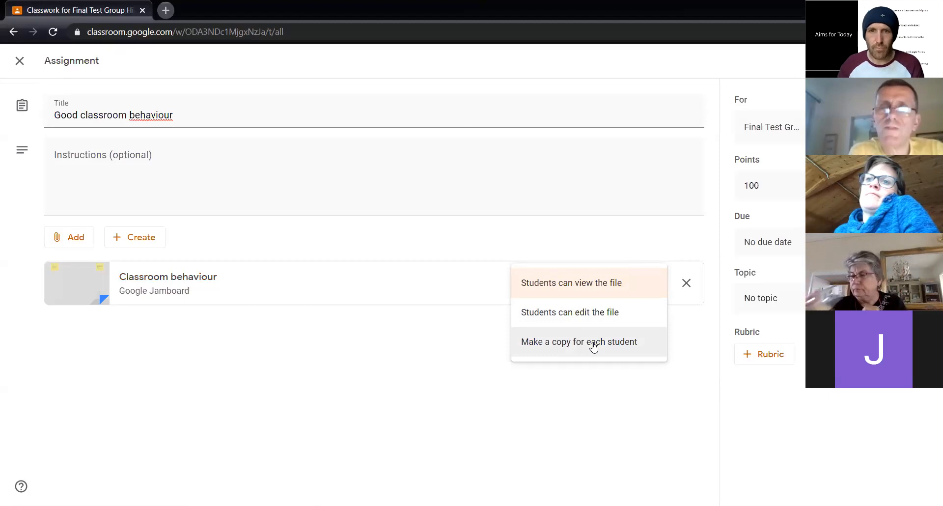
{"action": "left_click", "coordinate": [583, 318]}
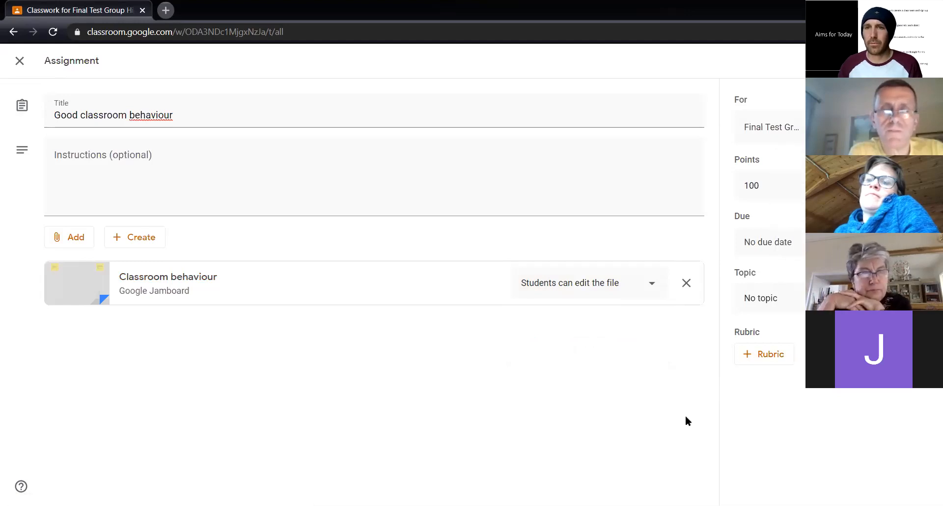
Set the "Good classroom behaviour" assignment's points to Unmarked and assign it to the class
{"action": "left_click", "coordinate": [795, 184]}
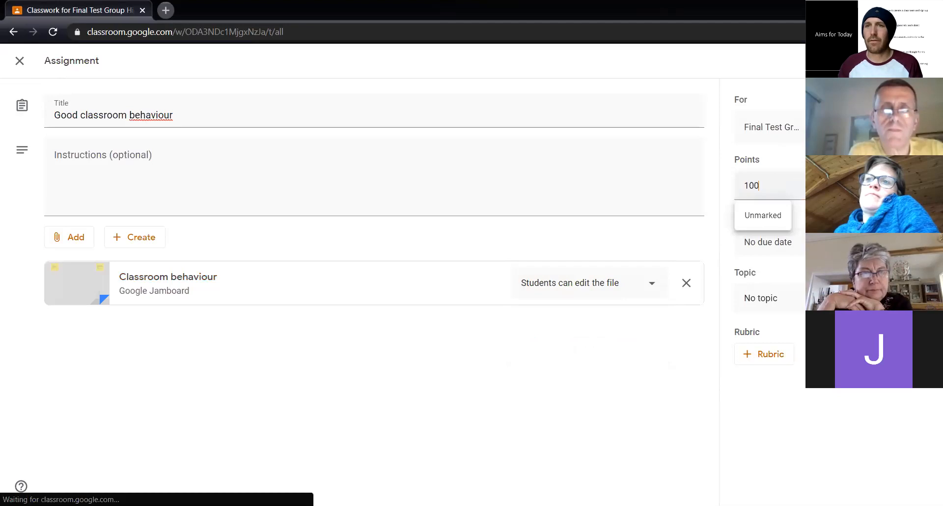
{"action": "left_click", "coordinate": [759, 222]}
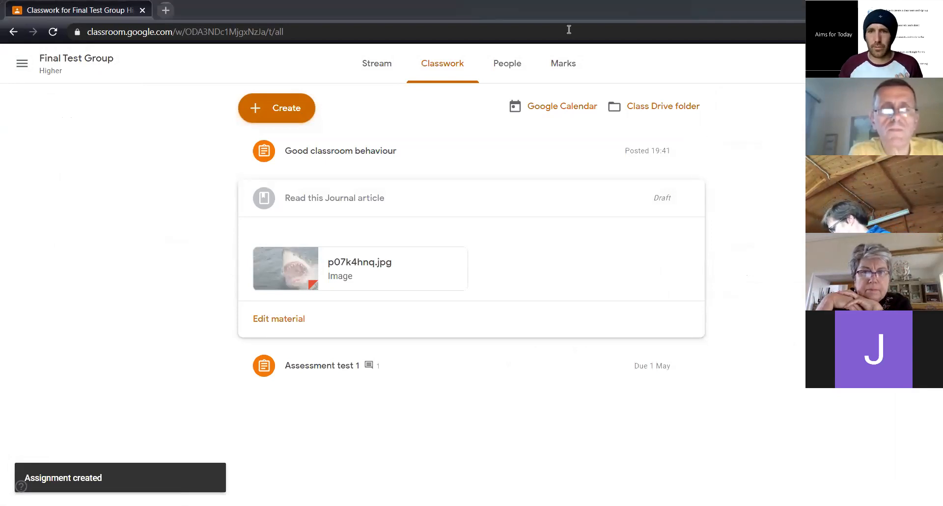
Switch to the learner's browser, refresh the Final Test Group stream and open the "Classroom behaviour" Jamboard from the "Good classroom behaviour" assignment
{"action": "key", "text": "alt+Tab"}
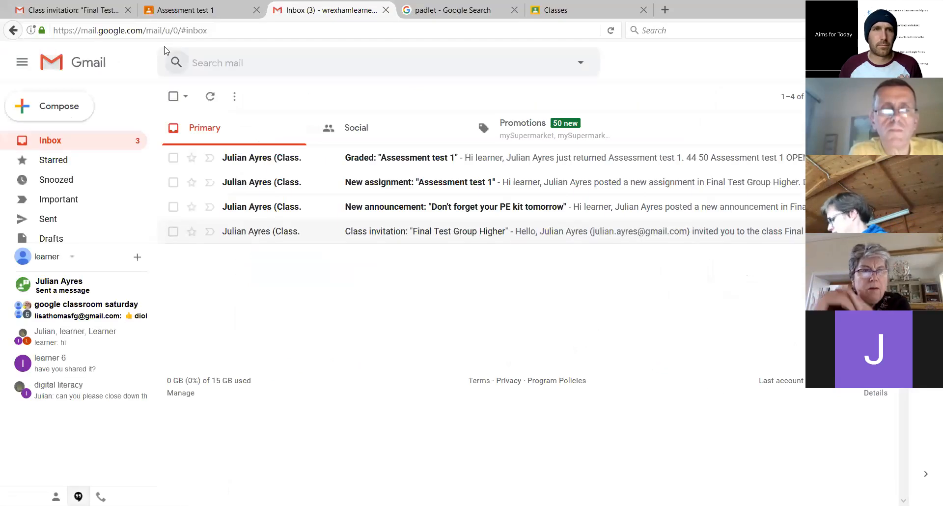
{"action": "left_click", "coordinate": [77, 10]}
{"action": "left_click", "coordinate": [185, 13]}
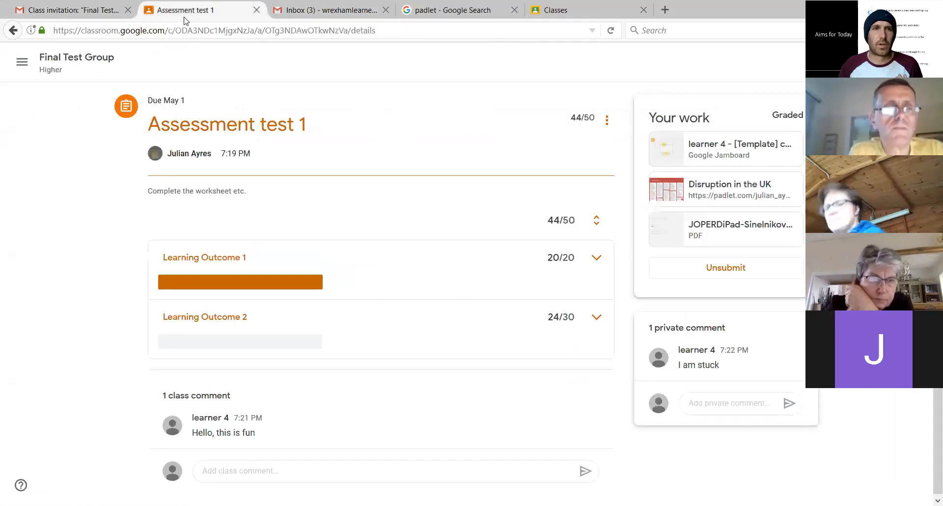
{"action": "left_click", "coordinate": [49, 67]}
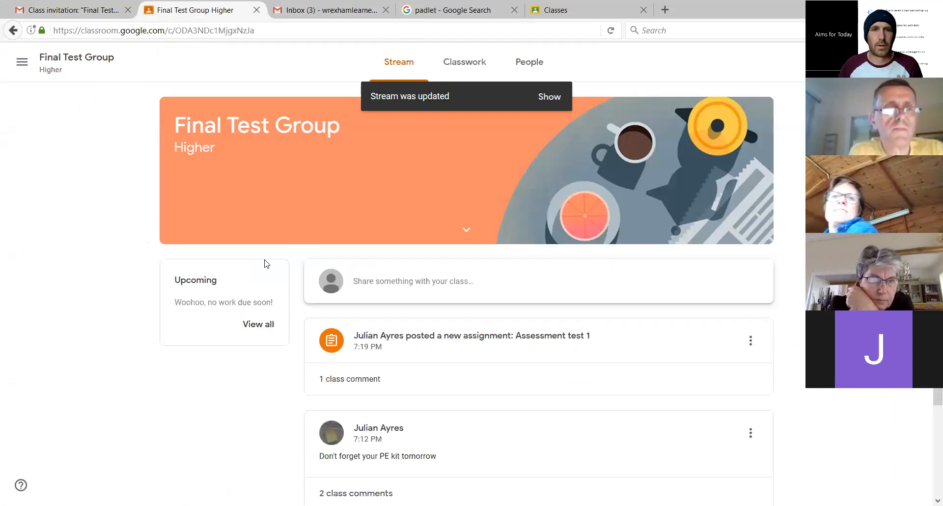
{"action": "left_click", "coordinate": [611, 31]}
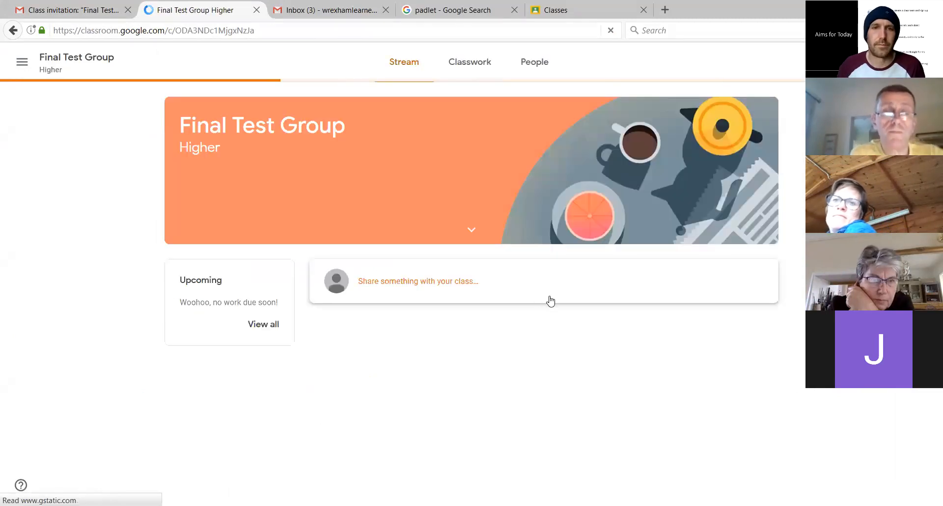
{"action": "left_click", "coordinate": [508, 336]}
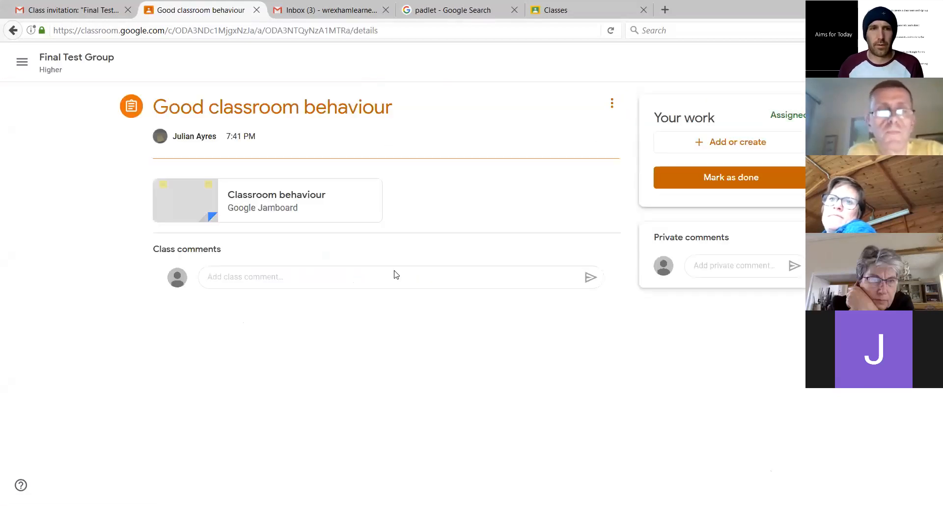
{"action": "left_click", "coordinate": [256, 197]}
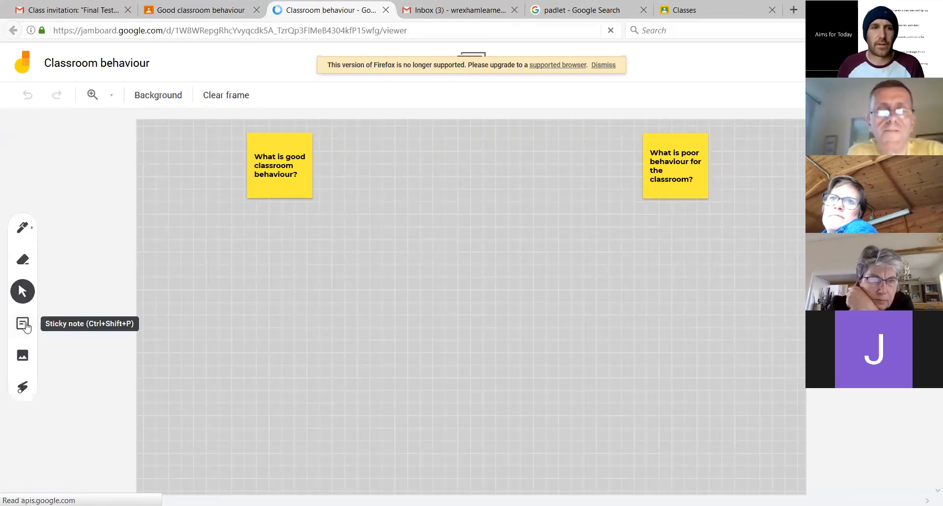
Add a green sticky note reading "Polite attitude" to the "Classroom behaviour" Jam
{"action": "left_click", "coordinate": [22, 323]}
{"action": "left_click", "coordinate": [518, 211]}
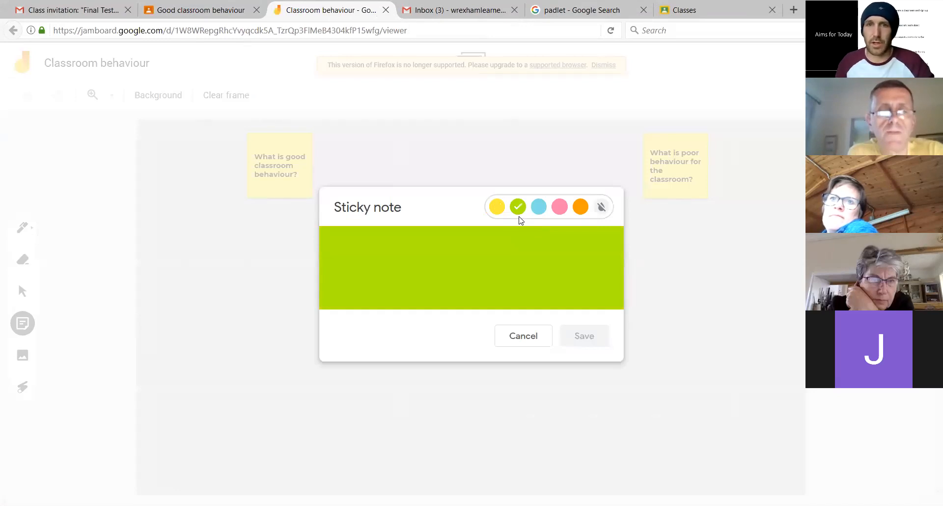
{"action": "left_click", "coordinate": [504, 273]}
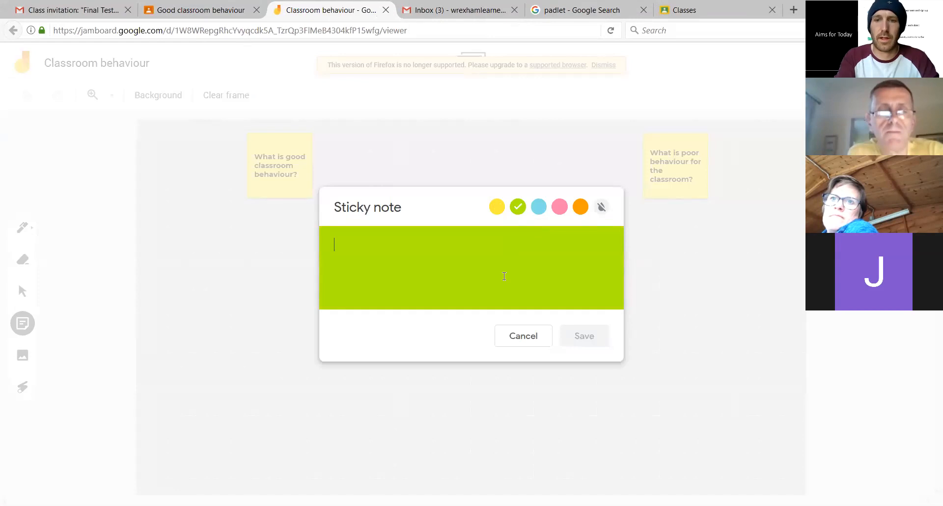
{"action": "type", "text": "I"}
{"action": "key", "text": "BackSpace"}
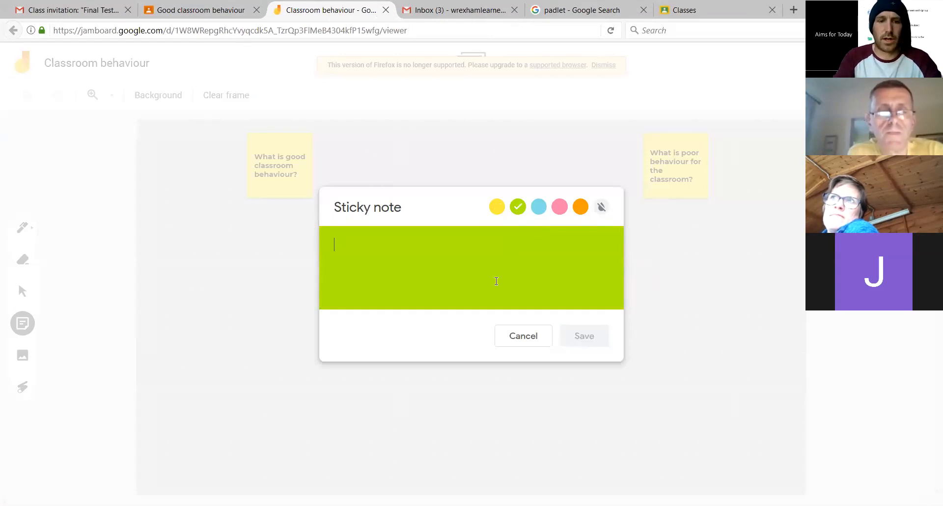
{"action": "type", "text": "Polite"}
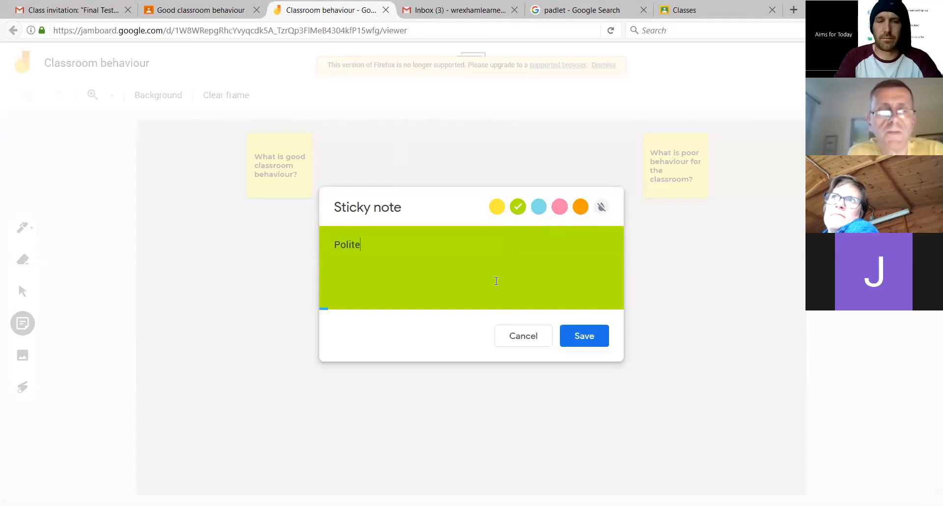
{"action": "type", "text": " attitude"}
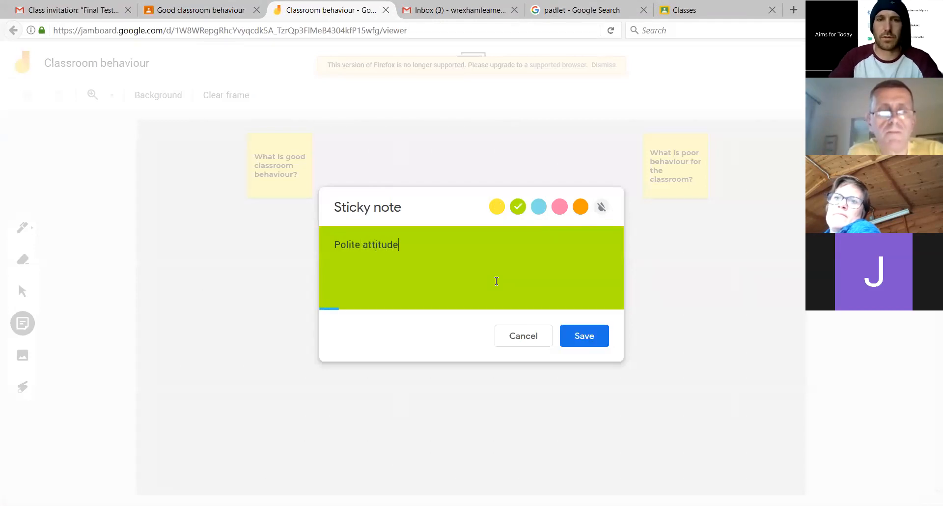
{"action": "left_click", "coordinate": [583, 334]}
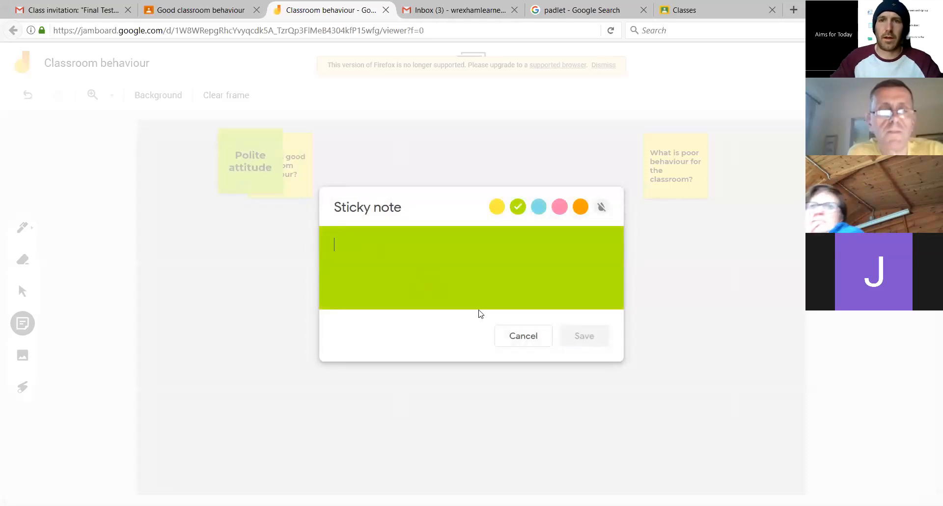
Add another green sticky note reading "Throwing wobblys" and leave the sticky note editor
{"action": "type", "text": "hrowing wobblys"}
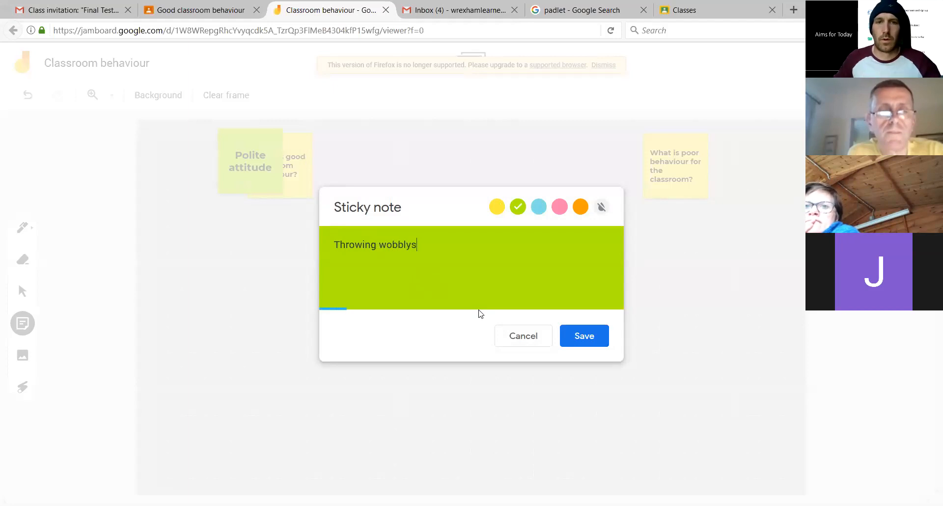
{"action": "left_click", "coordinate": [597, 346]}
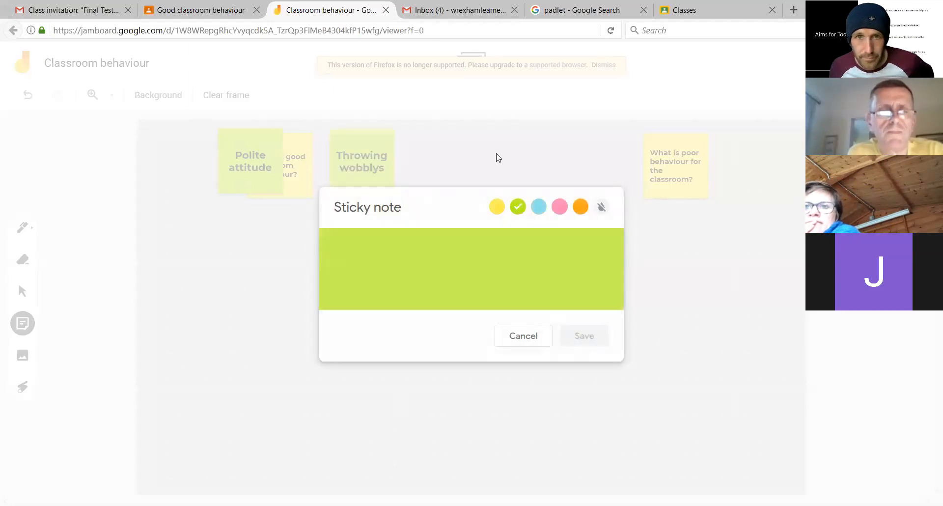
{"action": "left_click", "coordinate": [459, 178]}
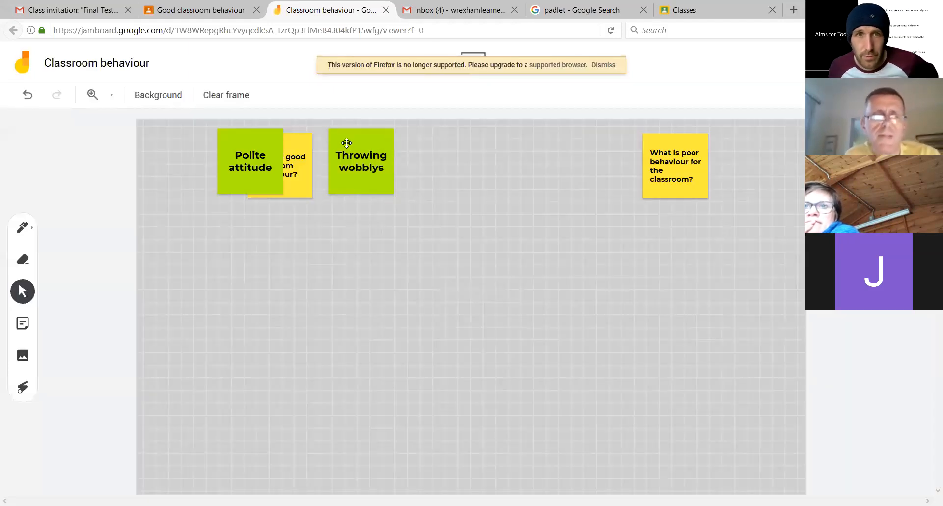
Move the "Throwing wobblys" note below "What is poor behaviour for the classroom?" and select the "Polite attitude" note
{"action": "left_click", "coordinate": [347, 143]}
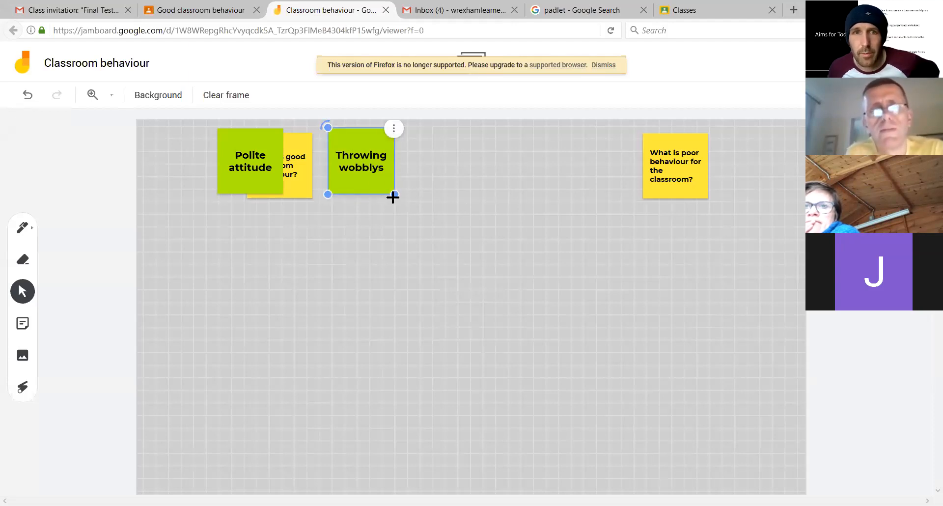
{"action": "left_click_drag", "start_coordinate": [374, 189], "coordinate": [688, 266]}
{"action": "left_click", "coordinate": [188, 173]}
{"action": "left_click", "coordinate": [238, 182]}
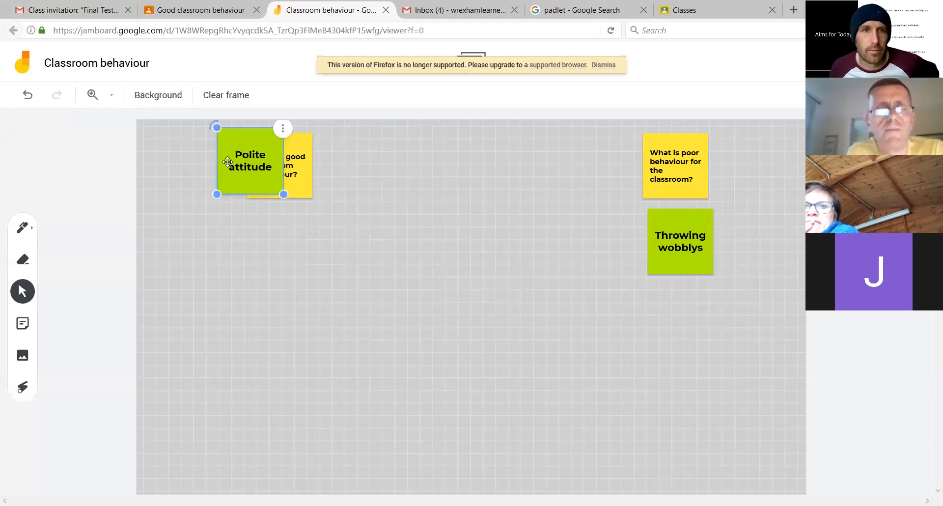
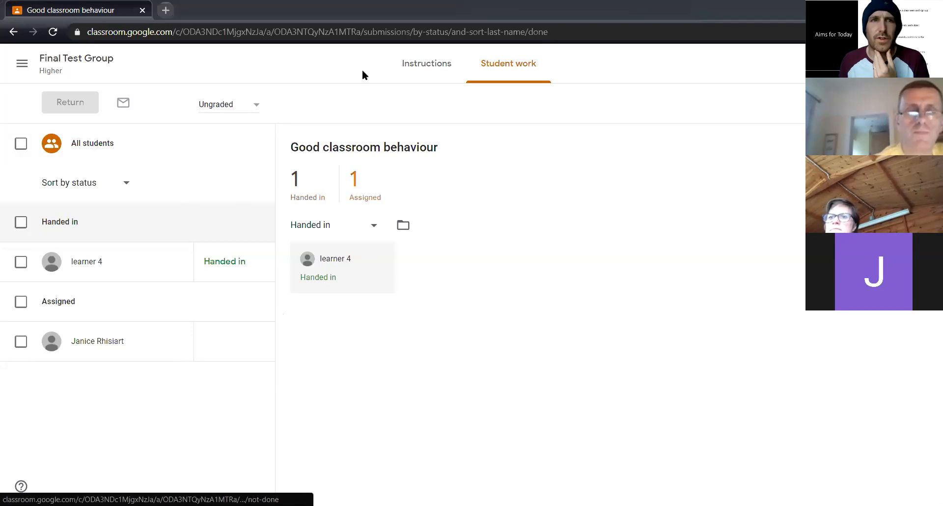
Start a new assignment in the Final Test Group classwork and attach the "Classroom behaviour" Jamboard from Google Drive
{"action": "left_click", "coordinate": [53, 71]}
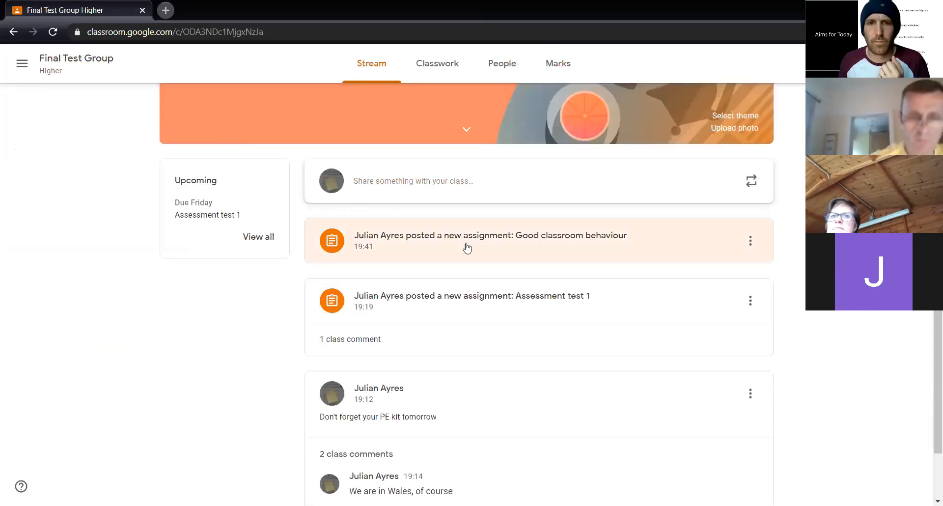
{"action": "left_click", "coordinate": [412, 71]}
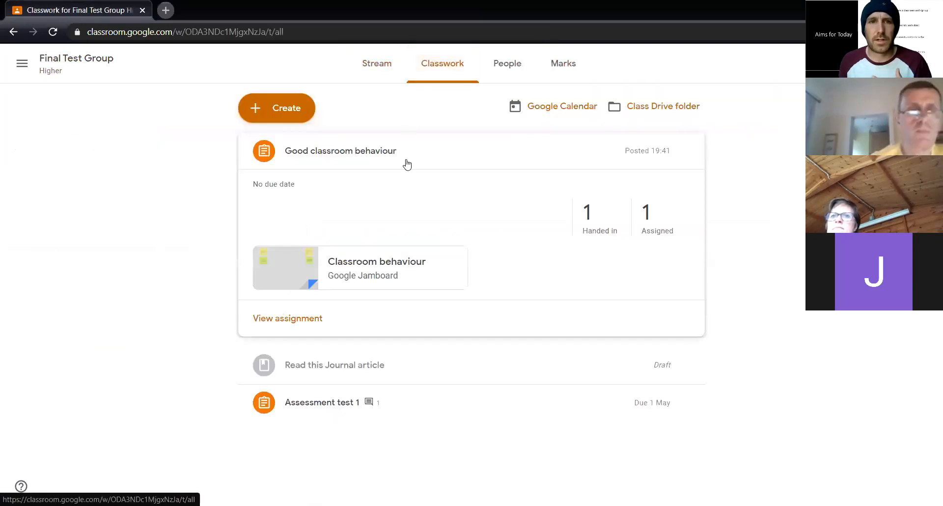
{"action": "left_click", "coordinate": [281, 110]}
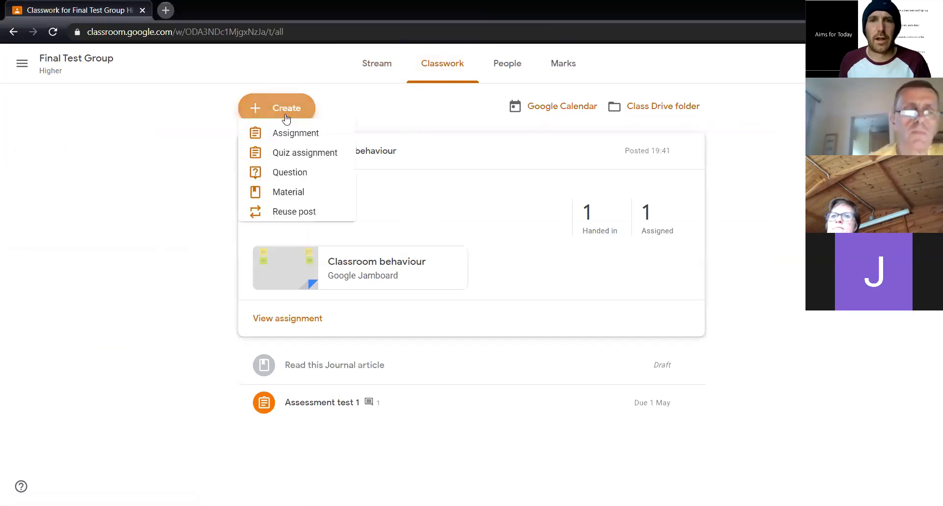
{"action": "left_click", "coordinate": [295, 142]}
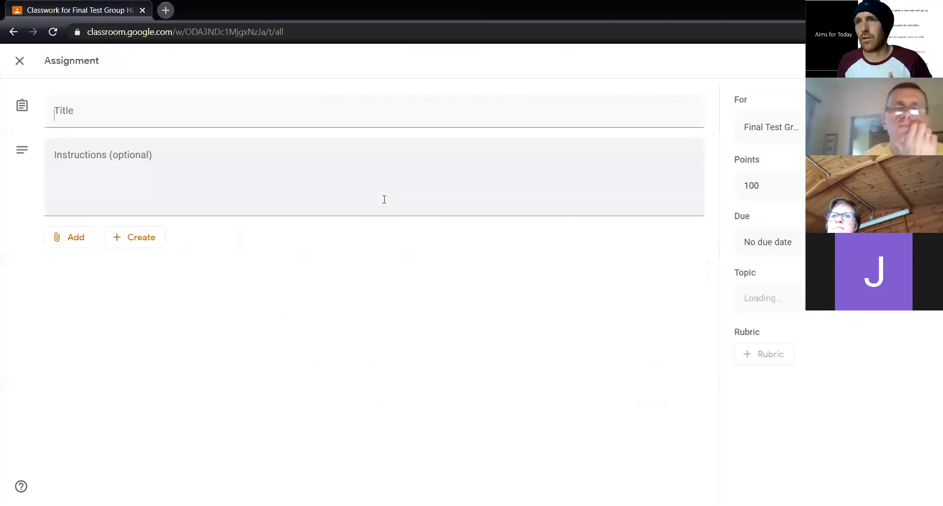
{"action": "left_click", "coordinate": [75, 236]}
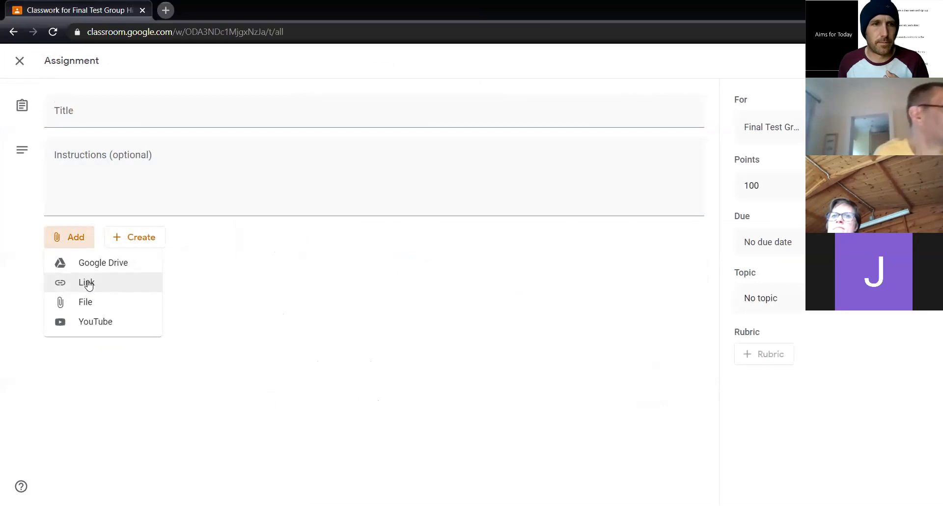
{"action": "left_click", "coordinate": [103, 270]}
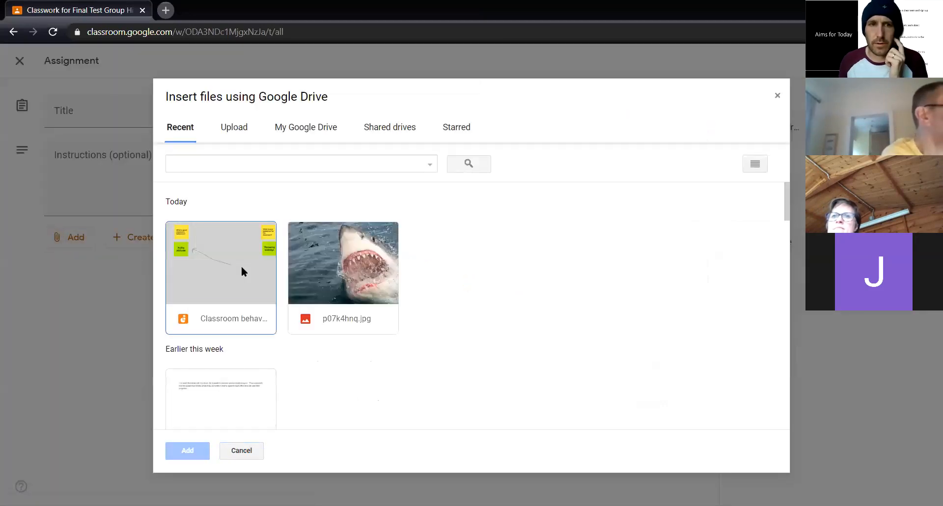
{"action": "double_click", "coordinate": [240, 267]}
Set the attached Jamboard's access to "Students can edit the file" and change it to "Make a copy for each student"
{"action": "left_click", "coordinate": [596, 286]}
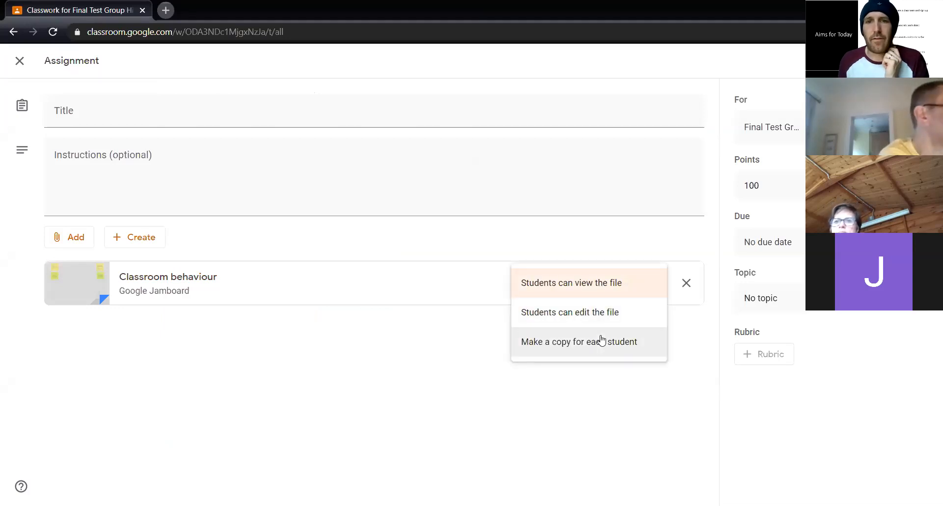
{"action": "left_click", "coordinate": [589, 319]}
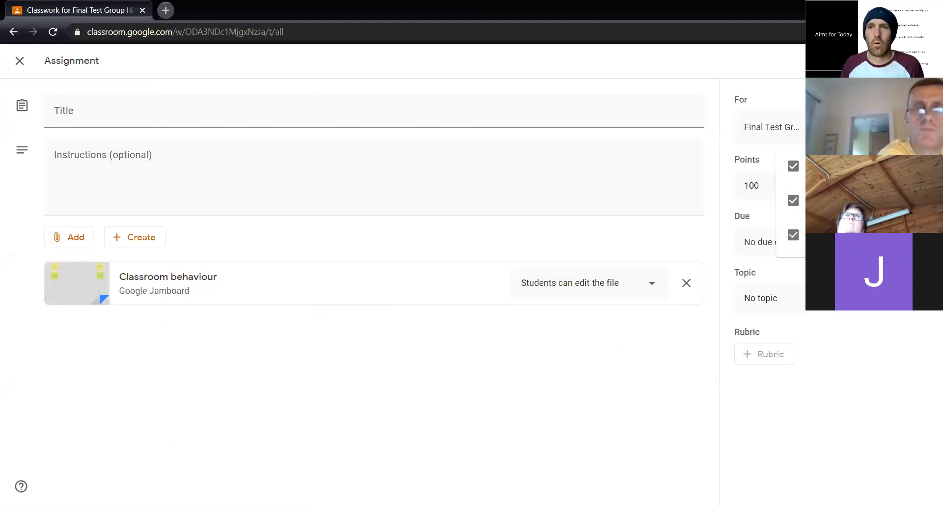
{"action": "left_click", "coordinate": [566, 289]}
{"action": "left_click", "coordinate": [565, 289]}
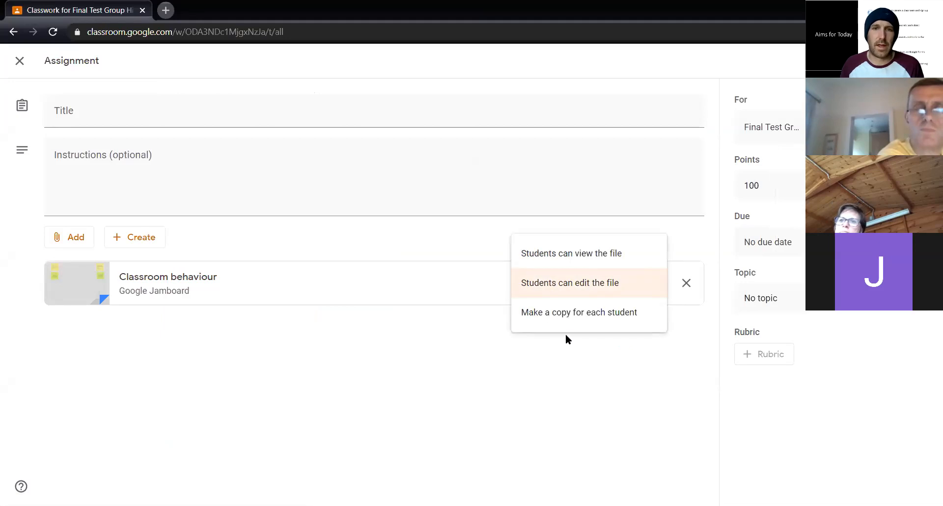
{"action": "left_click", "coordinate": [574, 325]}
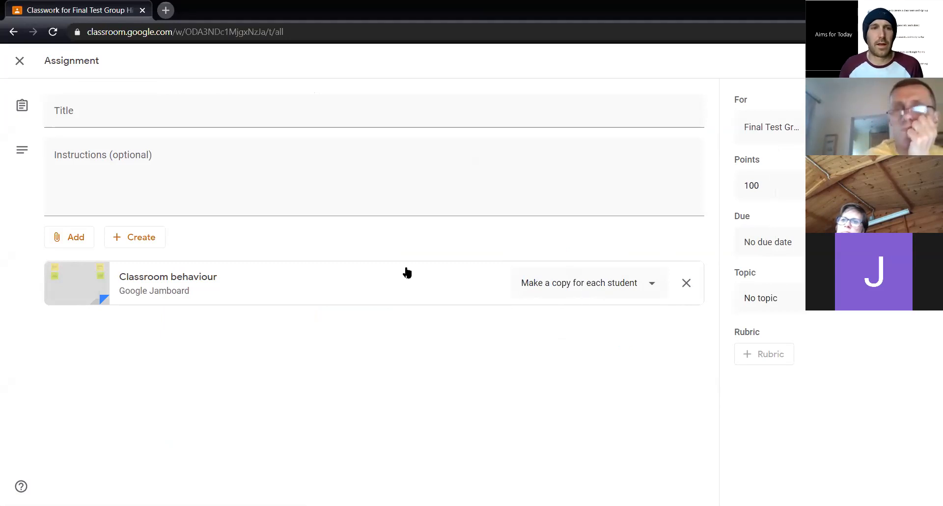
Open the attached "Classroom behaviour" Jamboard and inspect its sharing settings and invitation options without inviting anyone
{"action": "left_click", "coordinate": [164, 282]}
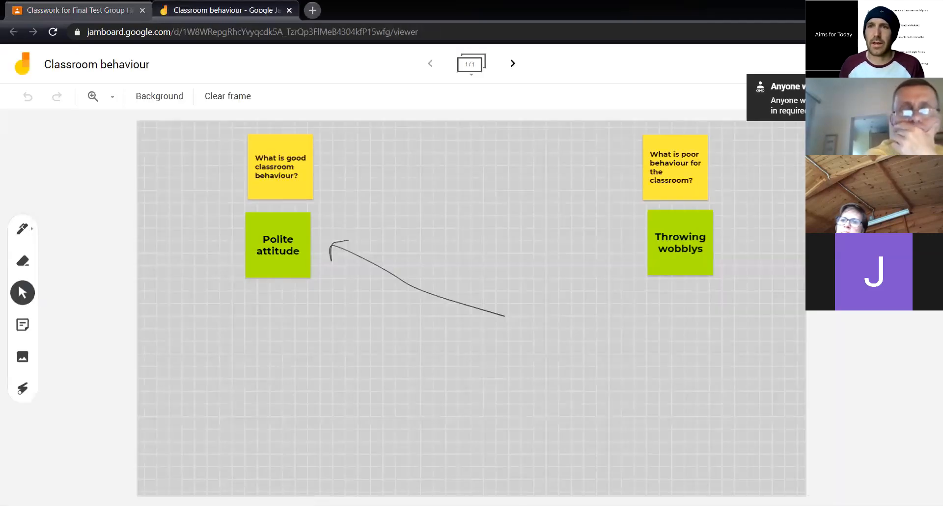
{"action": "left_click", "coordinate": [850, 64]}
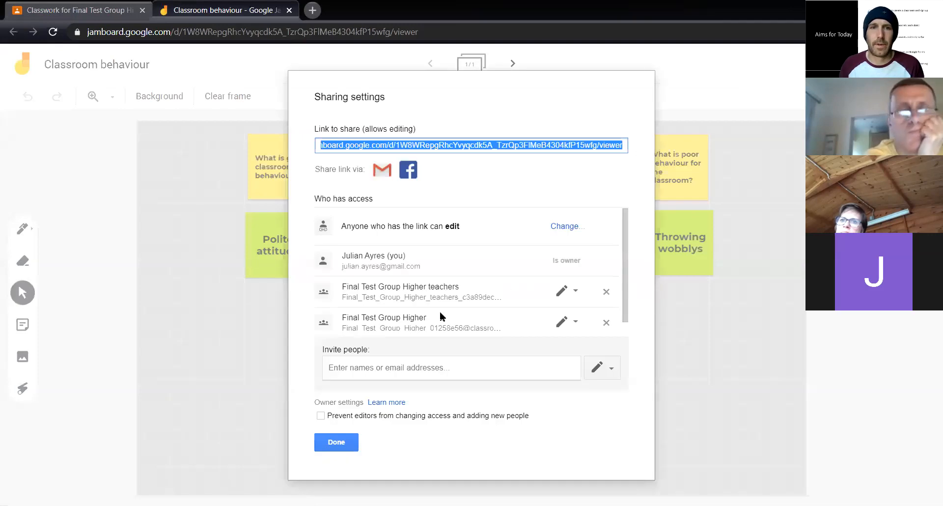
{"action": "left_click", "coordinate": [396, 370]}
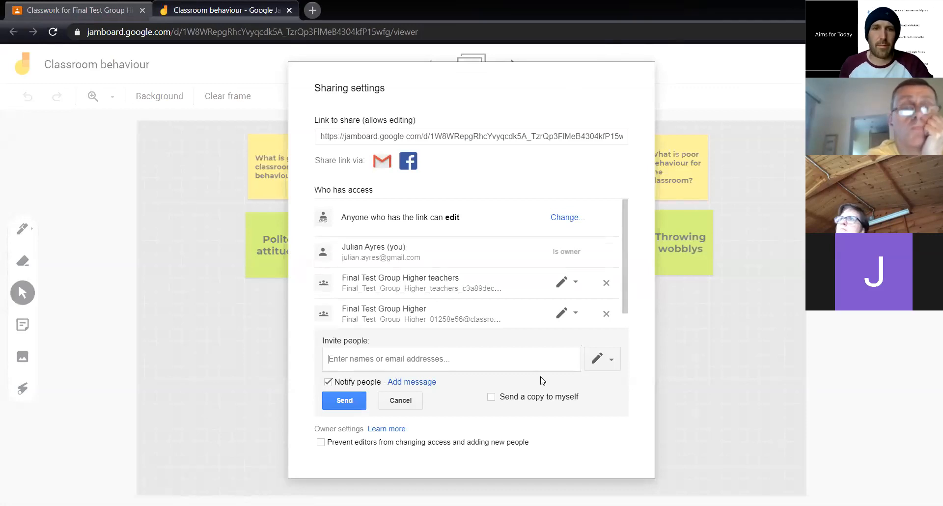
{"action": "left_click", "coordinate": [416, 401]}
{"action": "left_click", "coordinate": [350, 432]}
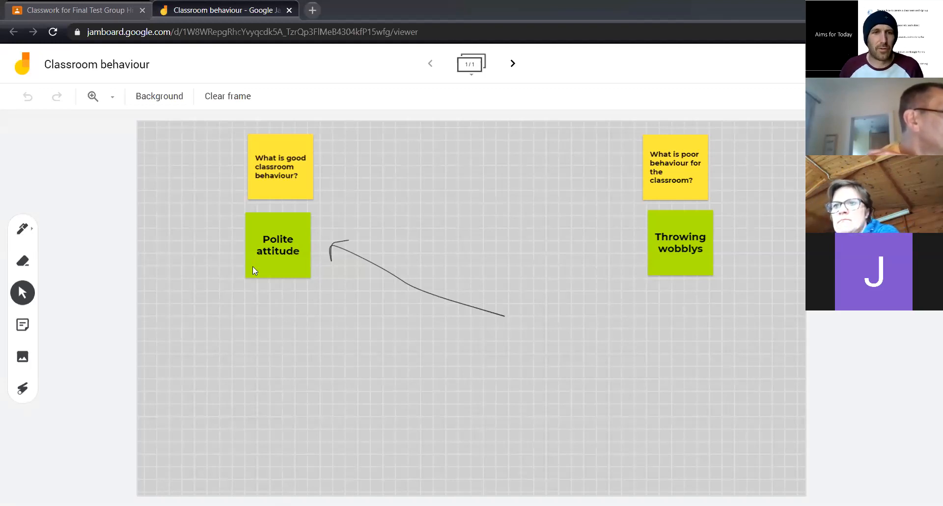
Close the new assignment without posting it and view the student work for "Assessment test 1" and its available options
{"action": "left_click", "coordinate": [64, 11]}
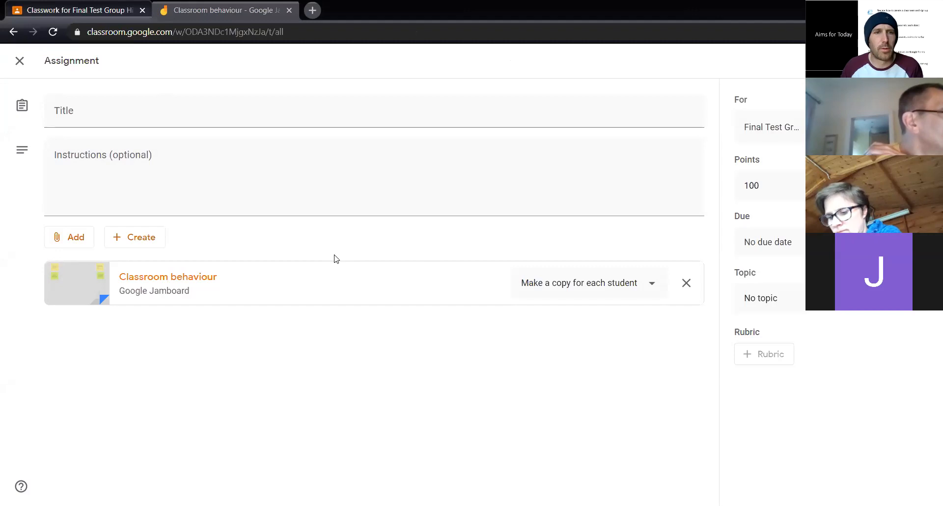
{"action": "left_click", "coordinate": [19, 60]}
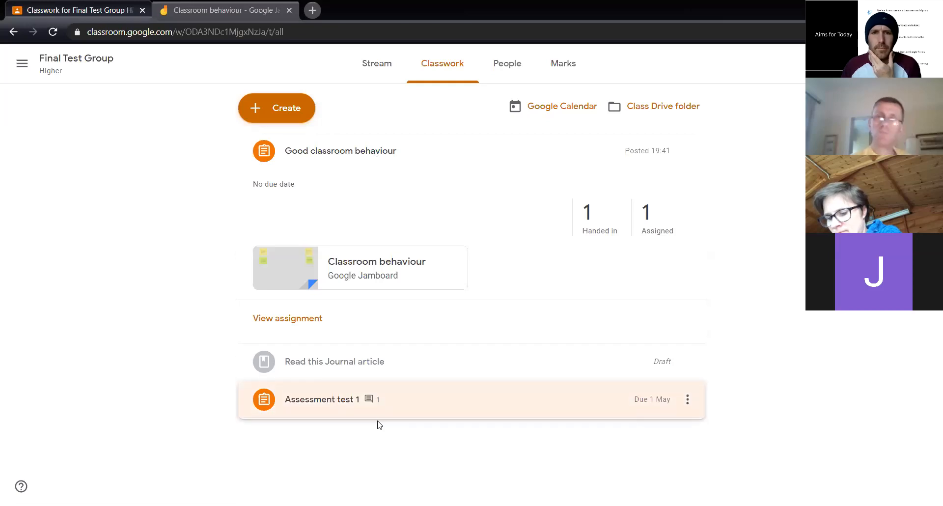
{"action": "left_click", "coordinate": [377, 400]}
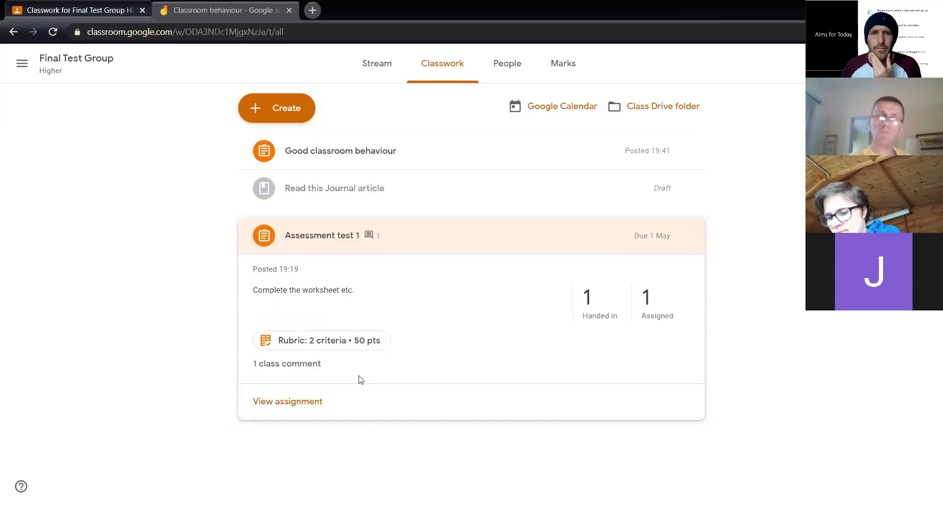
{"action": "left_click", "coordinate": [297, 414]}
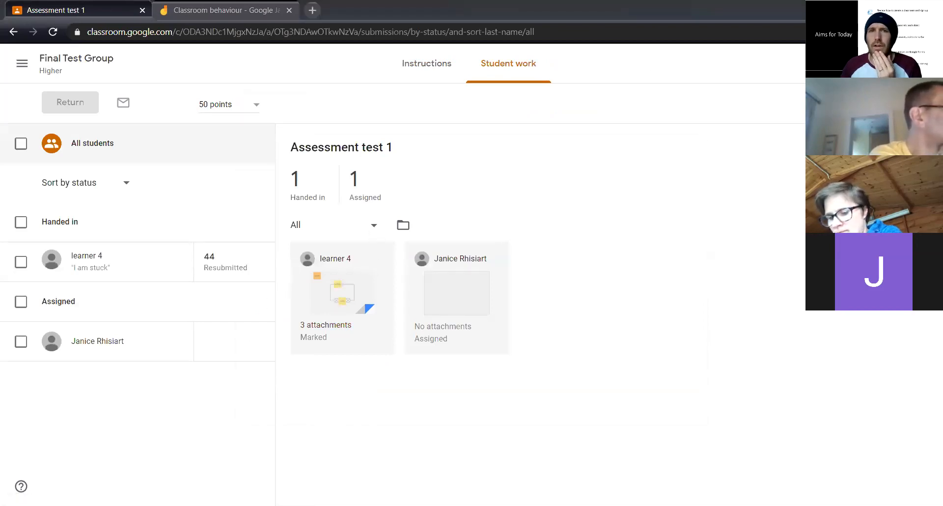
{"action": "left_click", "coordinate": [921, 103]}
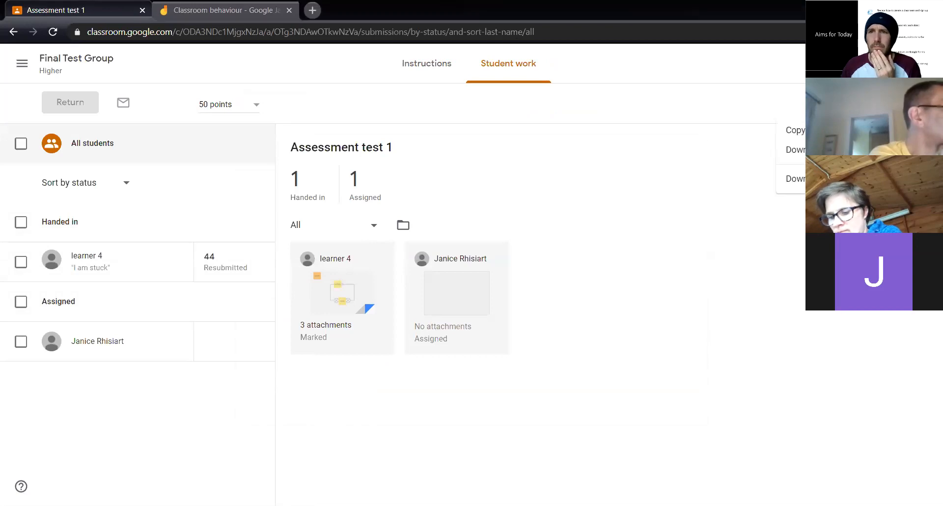
{"action": "left_click", "coordinate": [443, 61]}
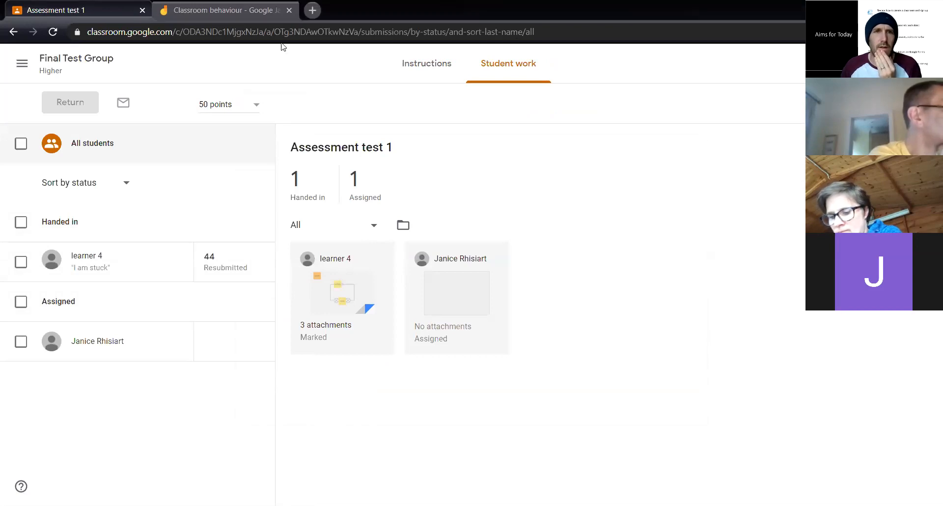
Review the class settings of Final Test Group, including the "Classwork on the stream" options, and return to the stream
{"action": "left_click", "coordinate": [76, 59]}
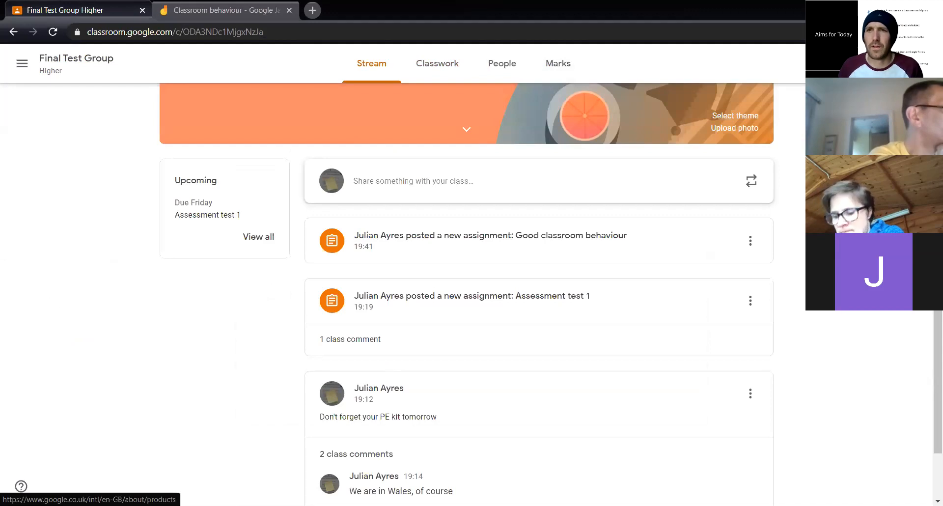
{"action": "left_click", "coordinate": [856, 63]}
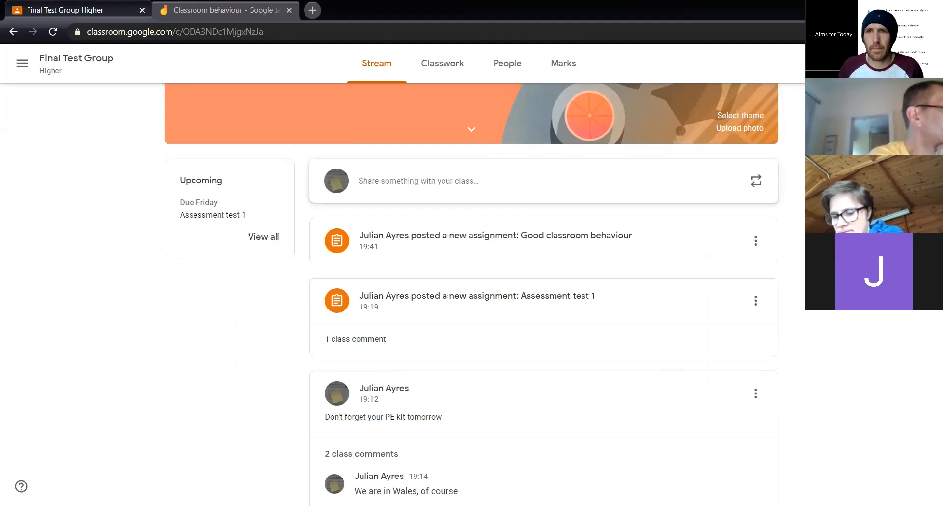
{"action": "scroll", "coordinate": [792, 237], "scroll_direction": "down", "scroll_amount": 5}
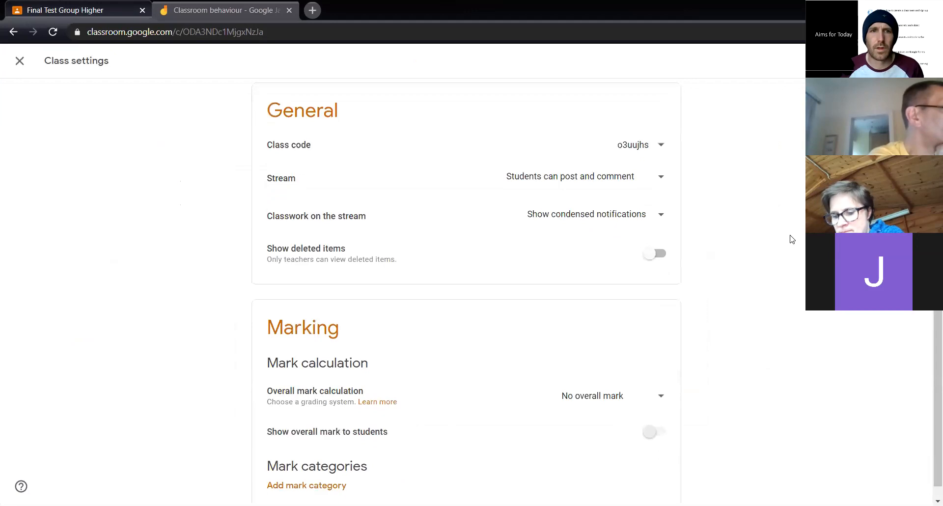
{"action": "scroll", "coordinate": [466, 292], "scroll_direction": "down", "scroll_amount": 1}
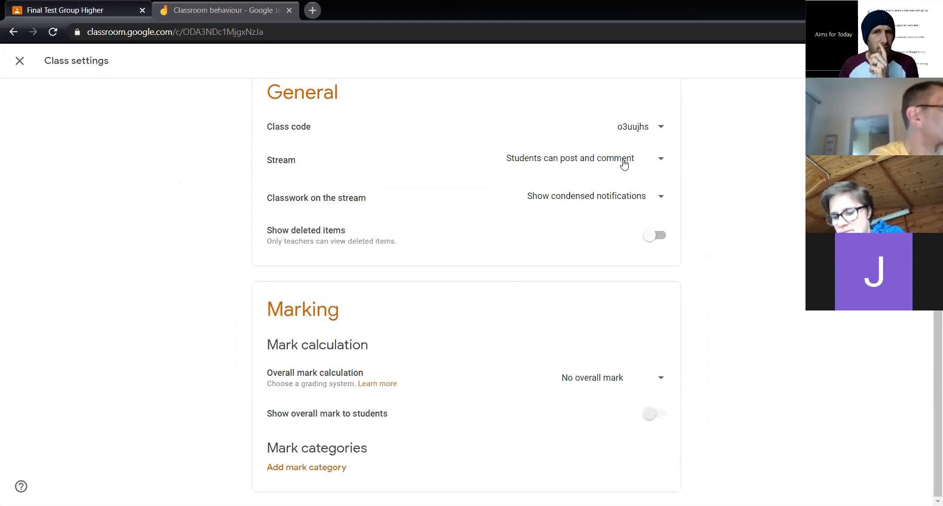
{"action": "left_click", "coordinate": [614, 197]}
{"action": "left_click", "coordinate": [614, 196]}
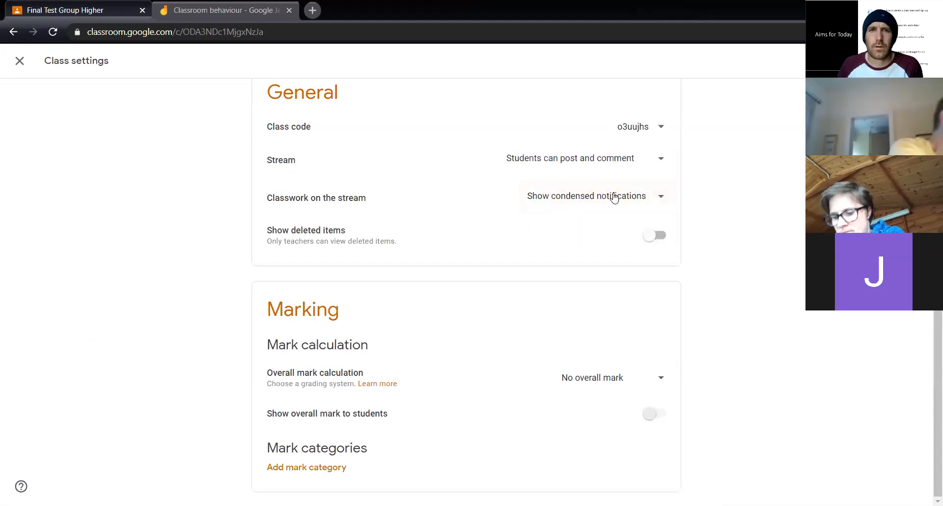
{"action": "left_click", "coordinate": [18, 61]}
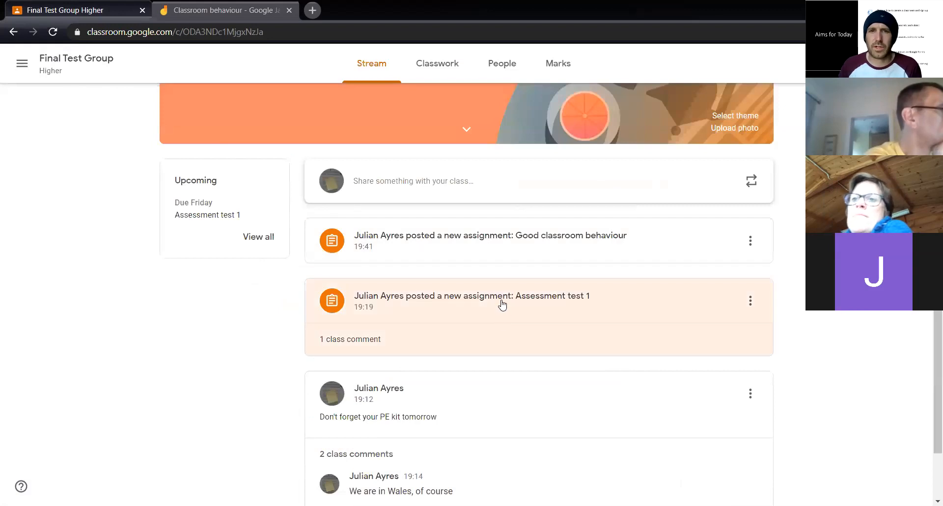
Open learner 4's "Assessment test 1" submission and look through its attached circuit diagram, PDF and link
{"action": "left_click", "coordinate": [502, 305]}
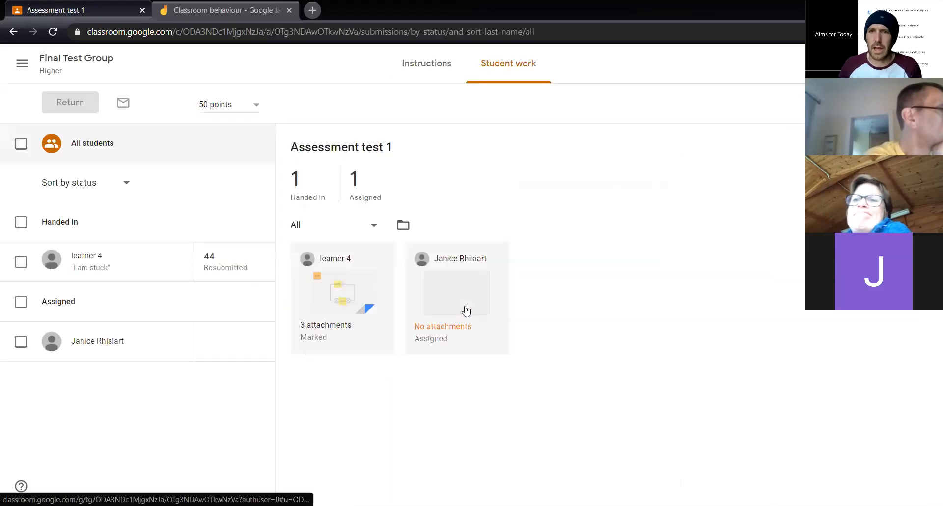
{"action": "left_click", "coordinate": [324, 328]}
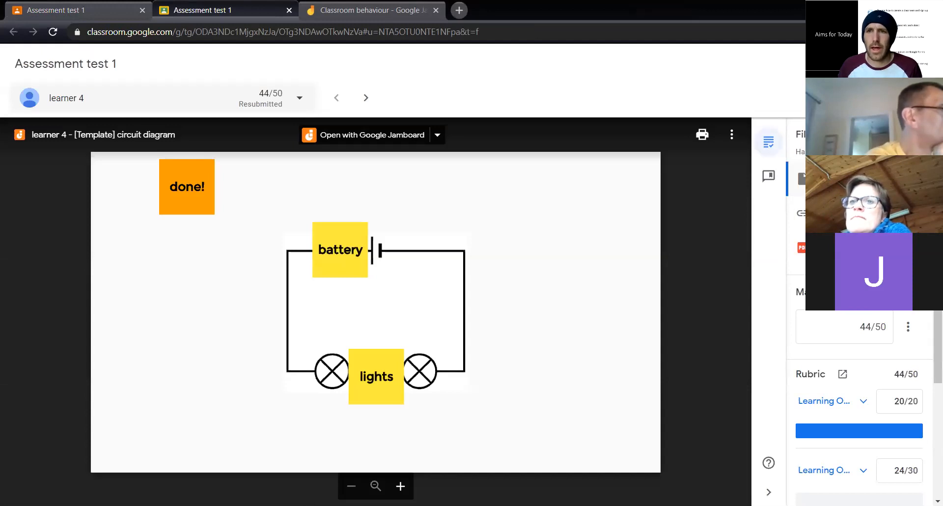
{"action": "left_click", "coordinate": [845, 214]}
{"action": "left_click", "coordinate": [845, 248]}
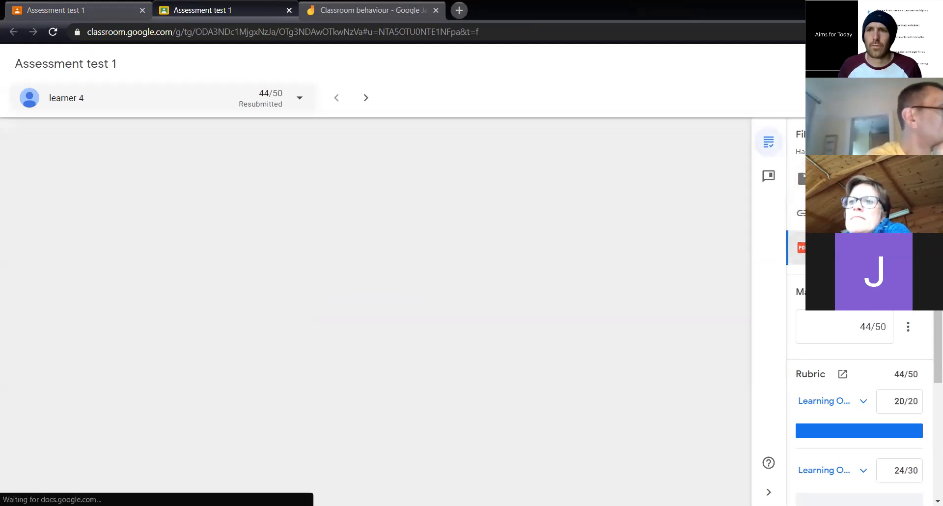
{"action": "left_click", "coordinate": [845, 213]}
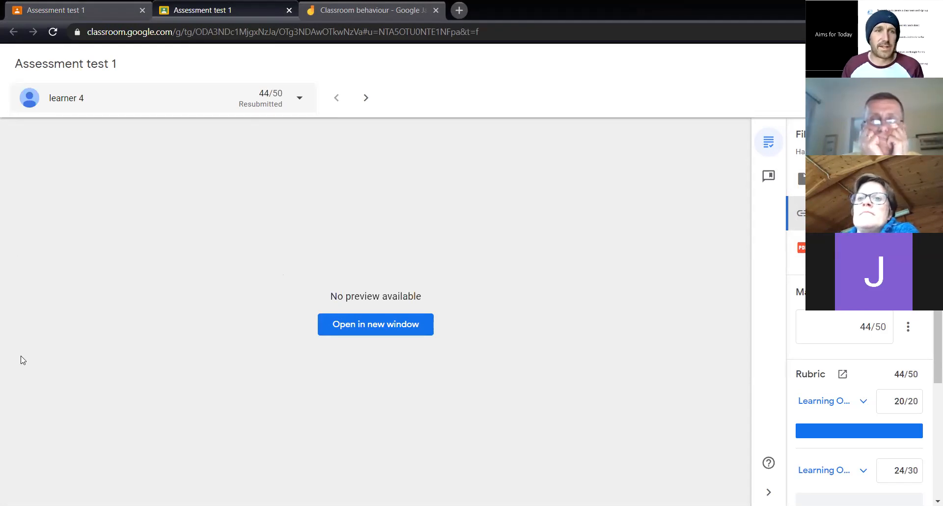
View the "Assessment test 1" instructions, check the "Classroom behaviour" Jamboard and return to the Final Test Group stream
{"action": "left_click", "coordinate": [73, 10]}
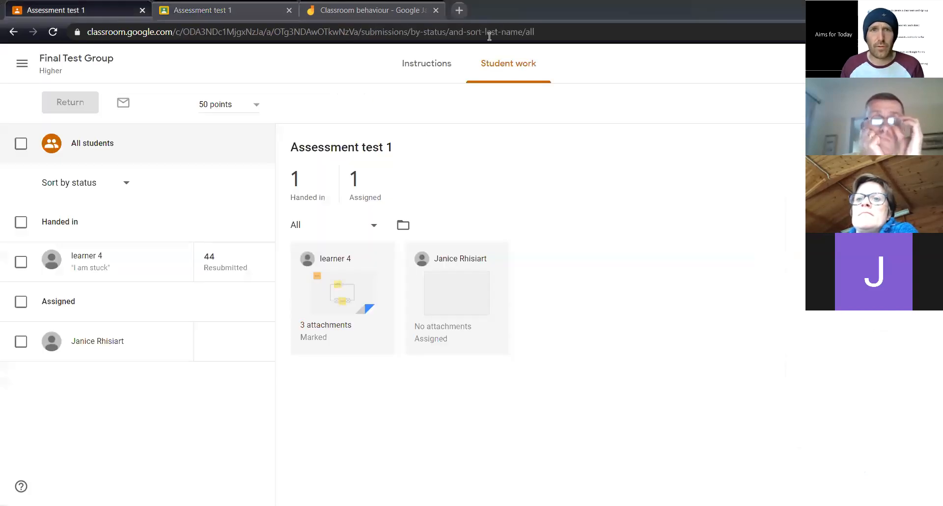
{"action": "left_click", "coordinate": [438, 63]}
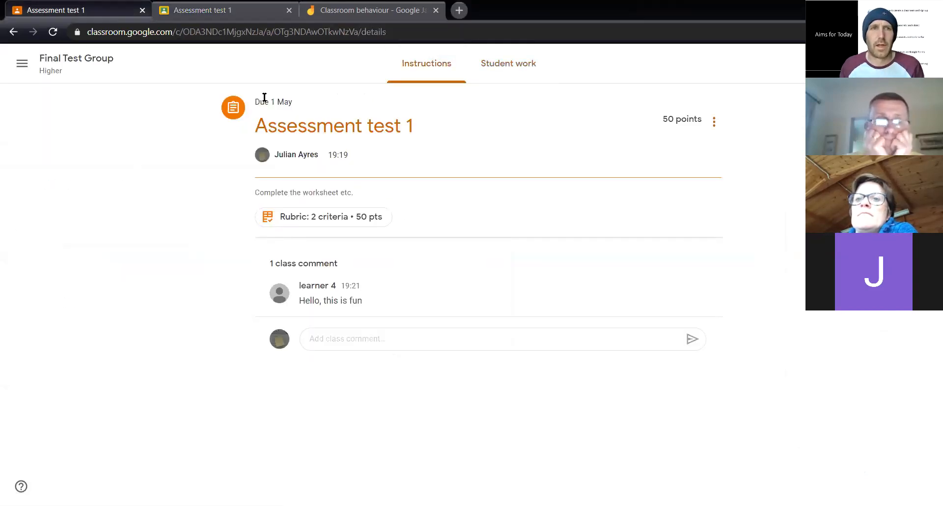
{"action": "left_click", "coordinate": [77, 64]}
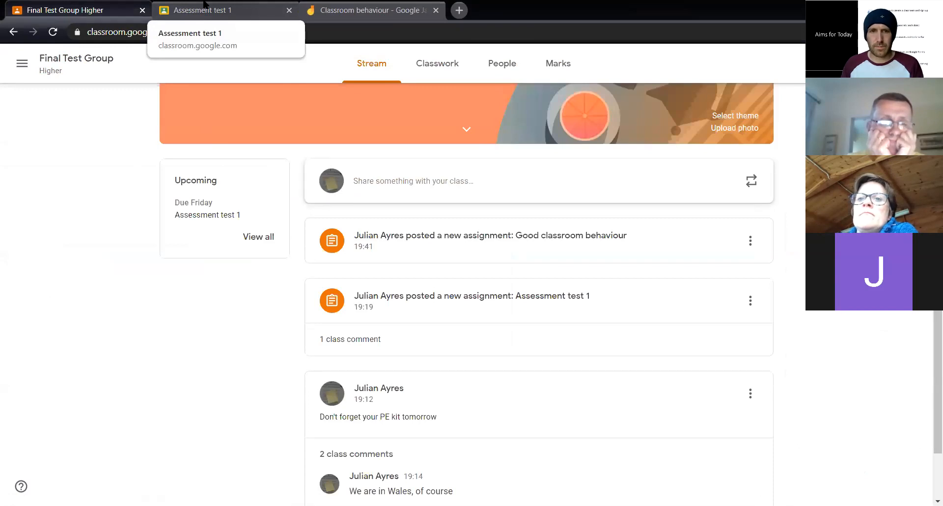
{"action": "left_click", "coordinate": [341, 7]}
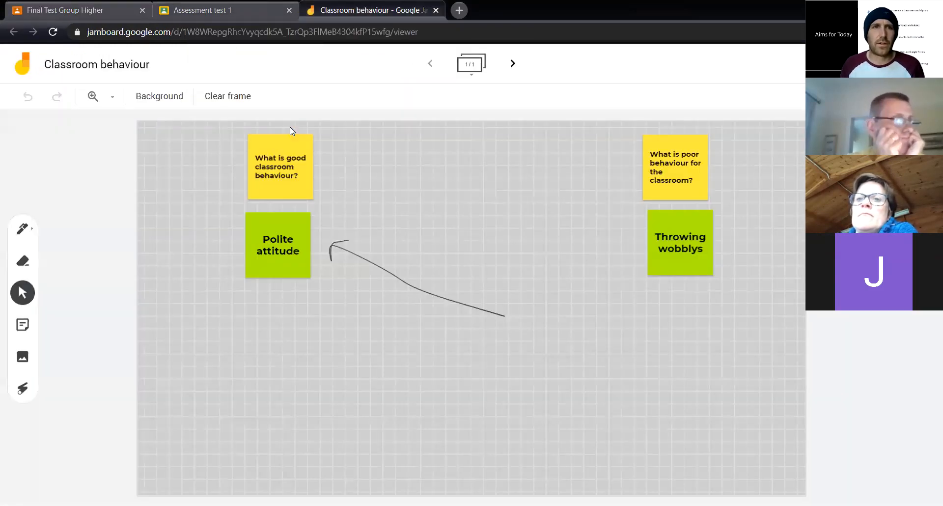
{"action": "left_click", "coordinate": [99, 11]}
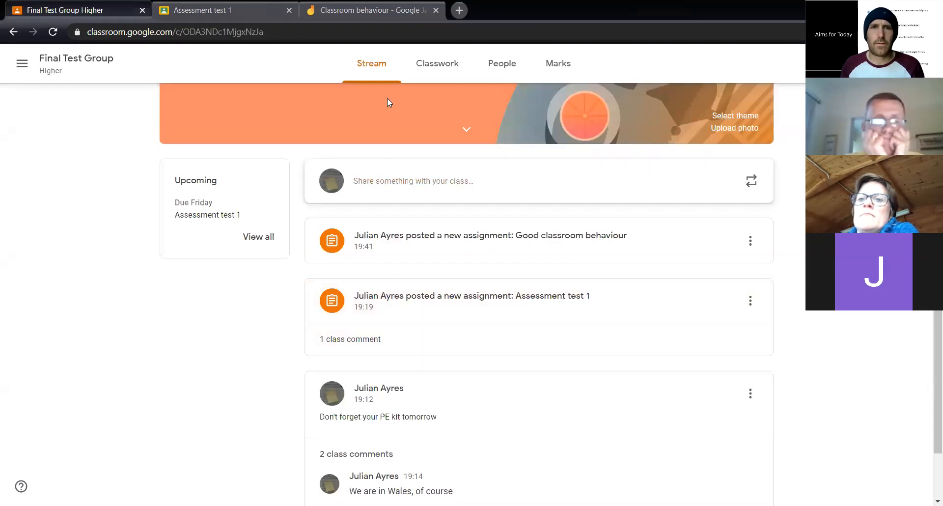
Start a quiz assignment in the Final Test Group classwork and open its attached Blank Quiz form
{"action": "left_click", "coordinate": [442, 64]}
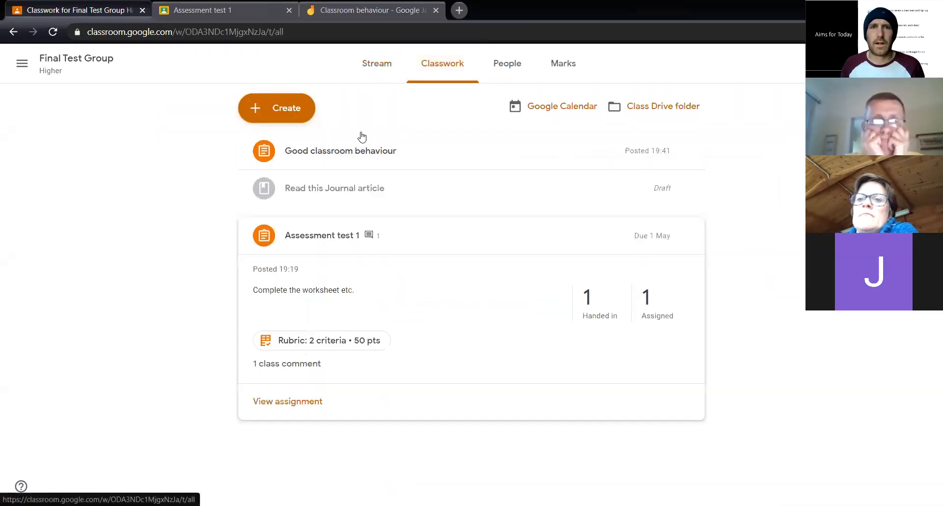
{"action": "left_click", "coordinate": [290, 109]}
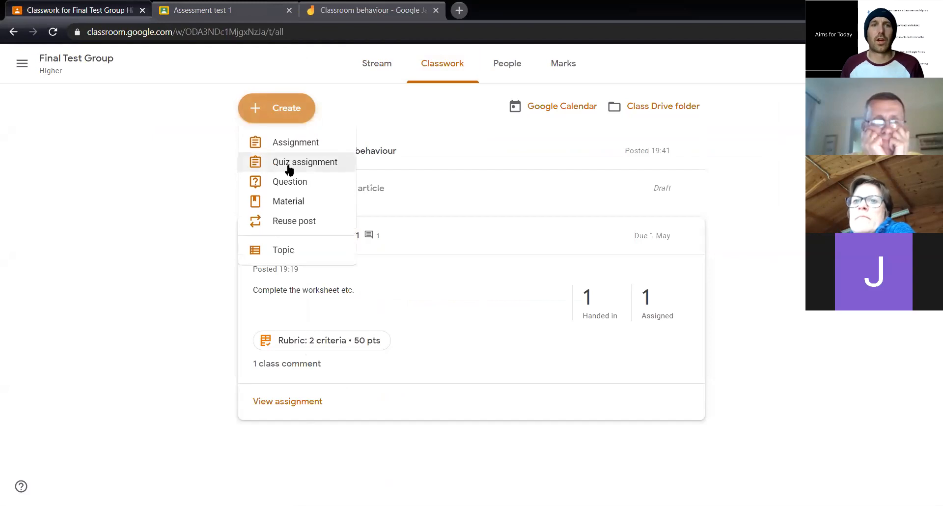
{"action": "left_click", "coordinate": [289, 167]}
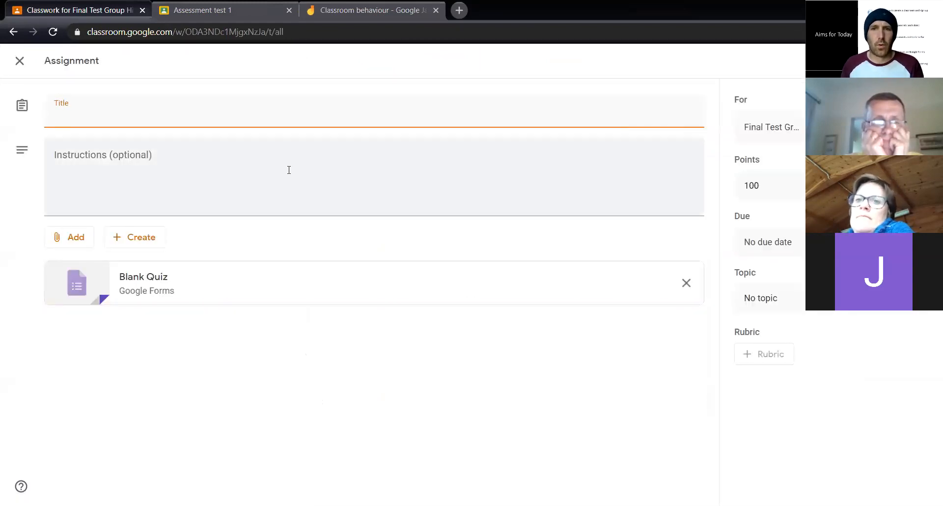
{"action": "left_click", "coordinate": [152, 288]}
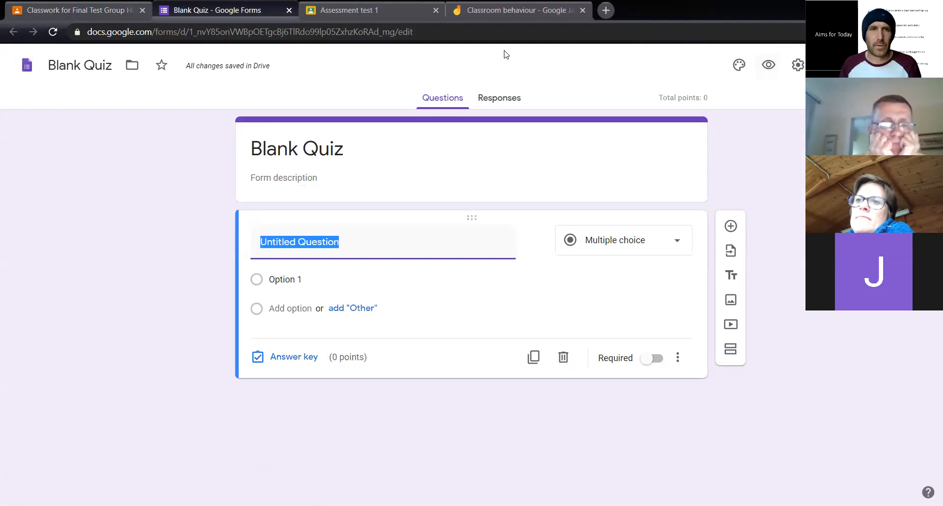
Search the web for "google forms", go to Google Forms and start a new blank form
{"action": "left_click", "coordinate": [247, 38]}
{"action": "type", "text": "google forms"}
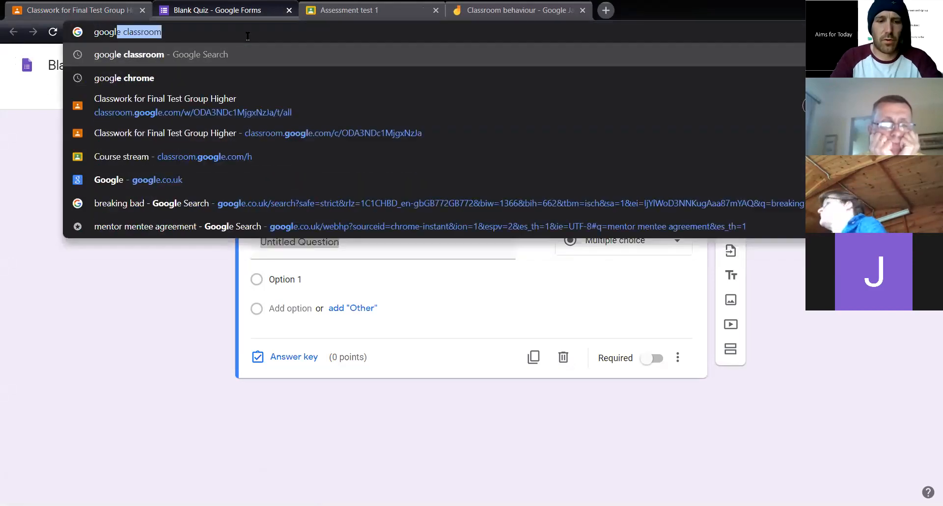
{"action": "key", "text": "Return"}
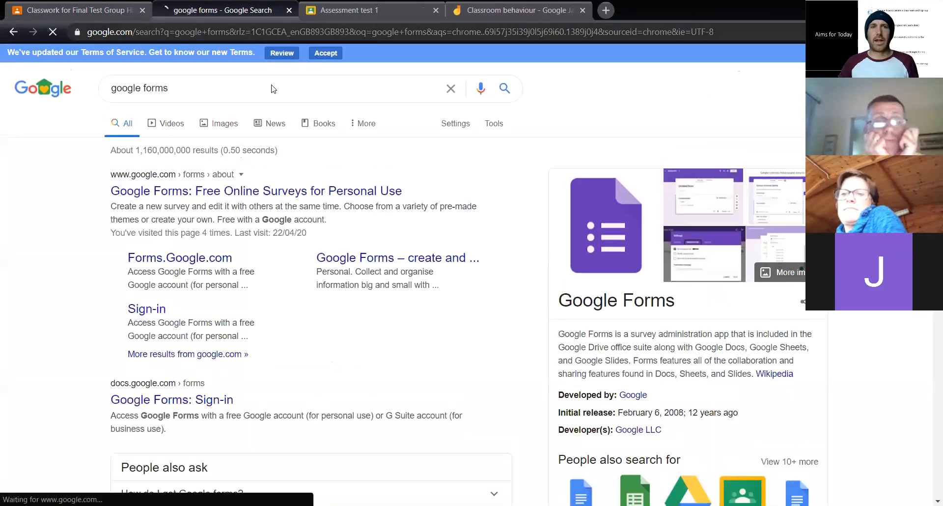
{"action": "left_click", "coordinate": [268, 199]}
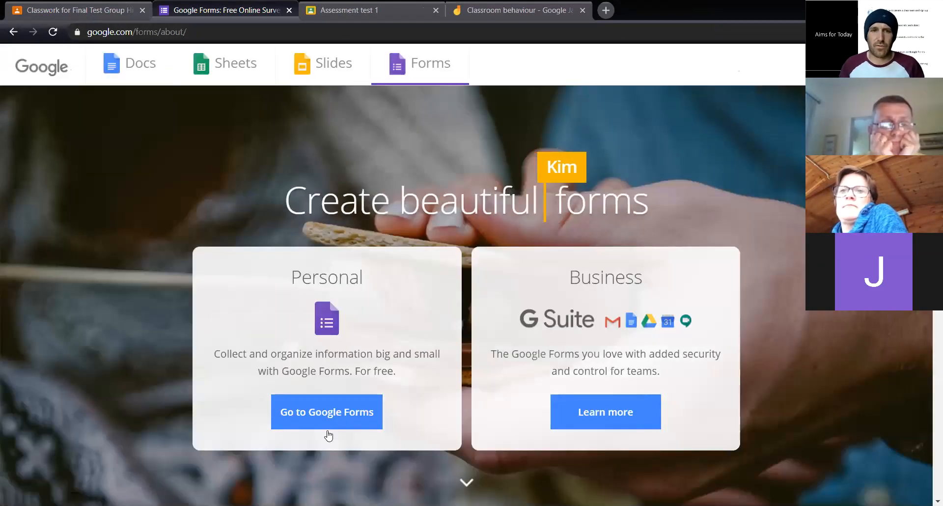
{"action": "left_click", "coordinate": [327, 431]}
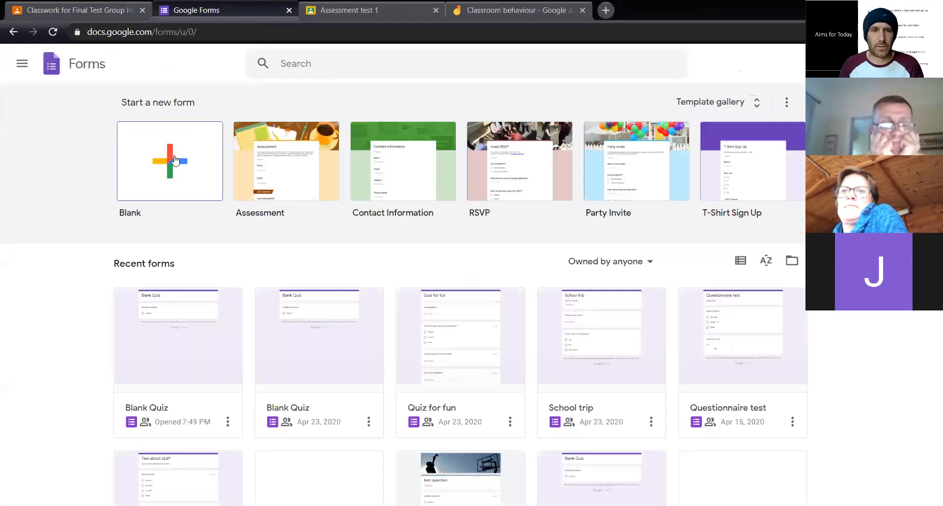
{"action": "left_click", "coordinate": [174, 160]}
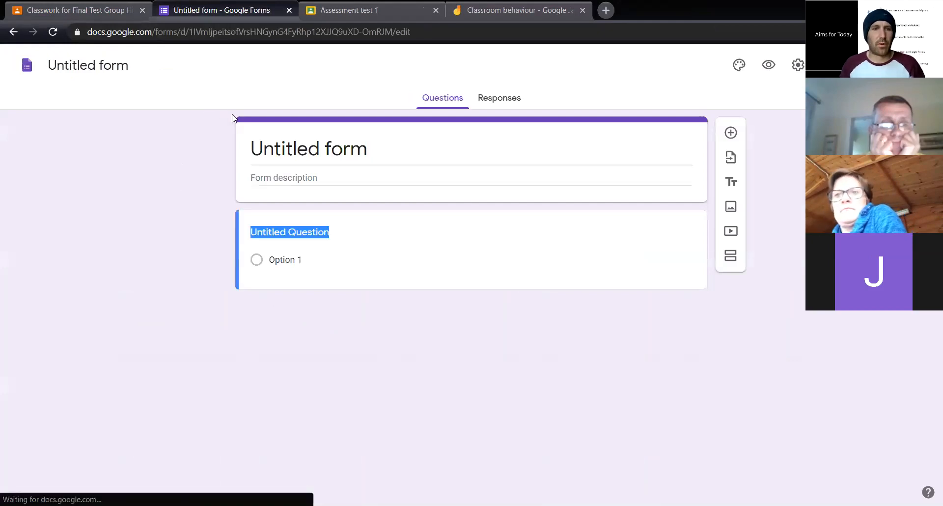
Turn the untitled form into a quiz that releases grades immediately after each submission, and save the settings
{"action": "left_click", "coordinate": [795, 66]}
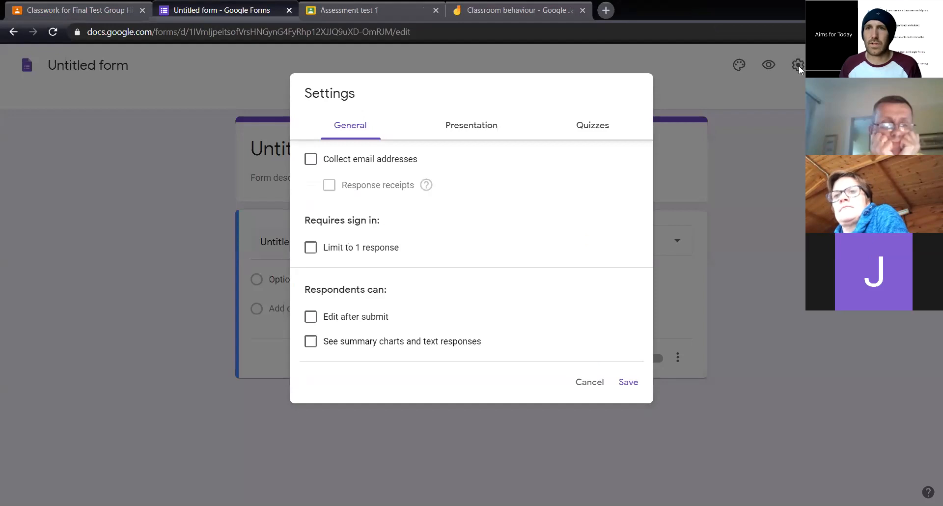
{"action": "left_click", "coordinate": [594, 126]}
{"action": "left_click", "coordinate": [324, 161]}
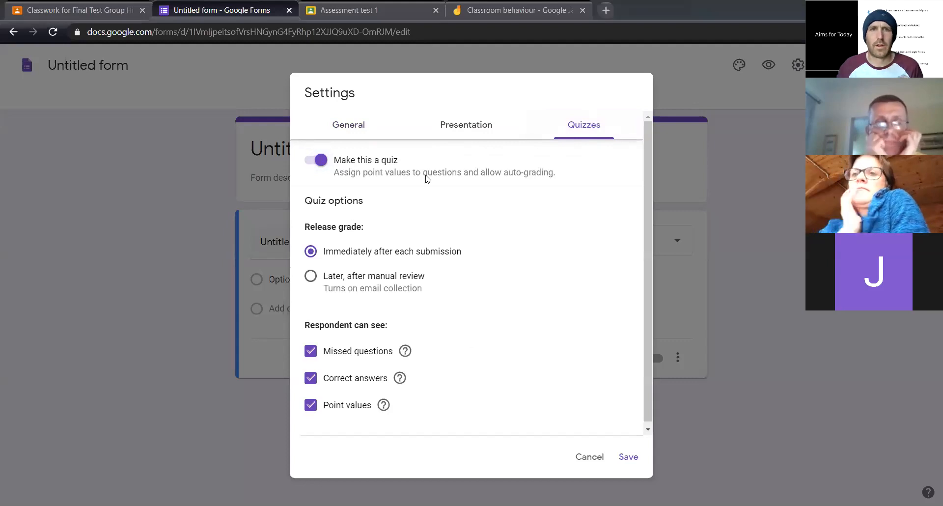
{"action": "scroll", "coordinate": [466, 306], "scroll_direction": "down", "scroll_amount": 1}
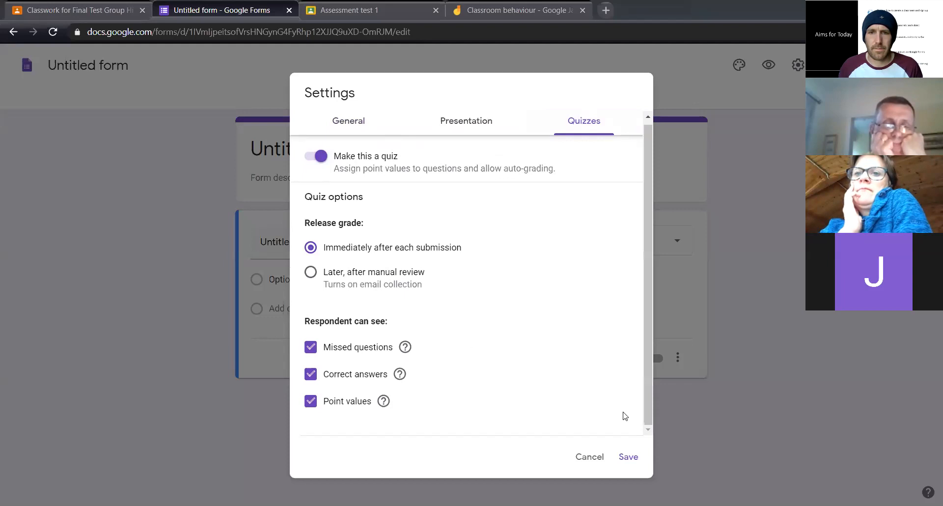
{"action": "left_click", "coordinate": [627, 457]}
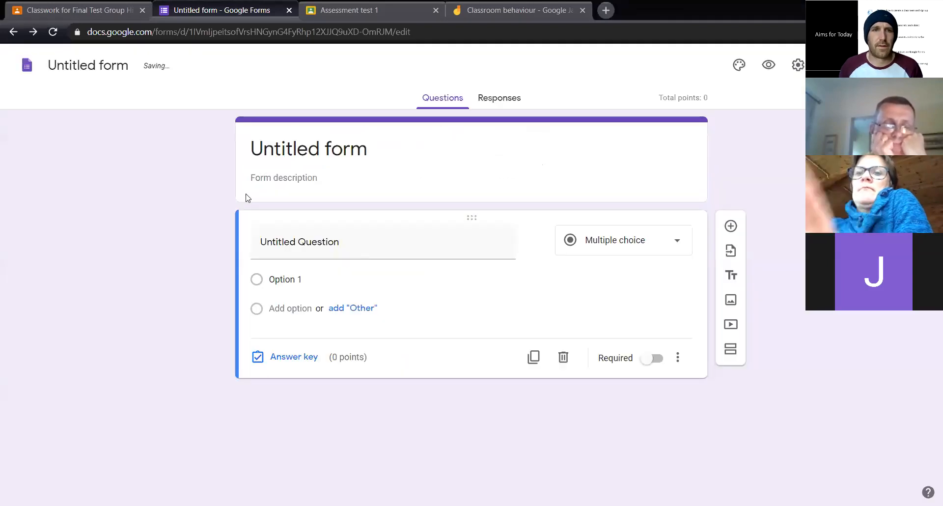
Enter "When was battle of hastings?" as the text of the first question
{"action": "left_click", "coordinate": [301, 244]}
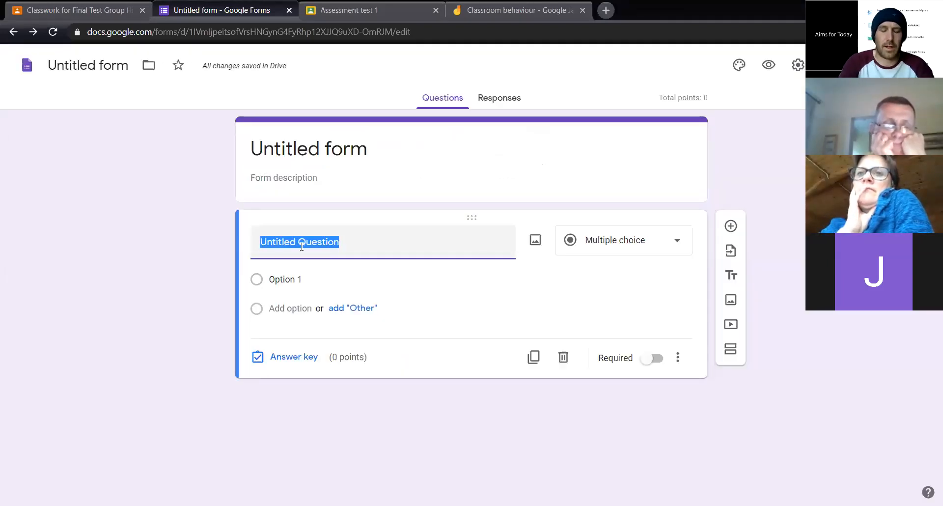
{"action": "type", "text": "W"}
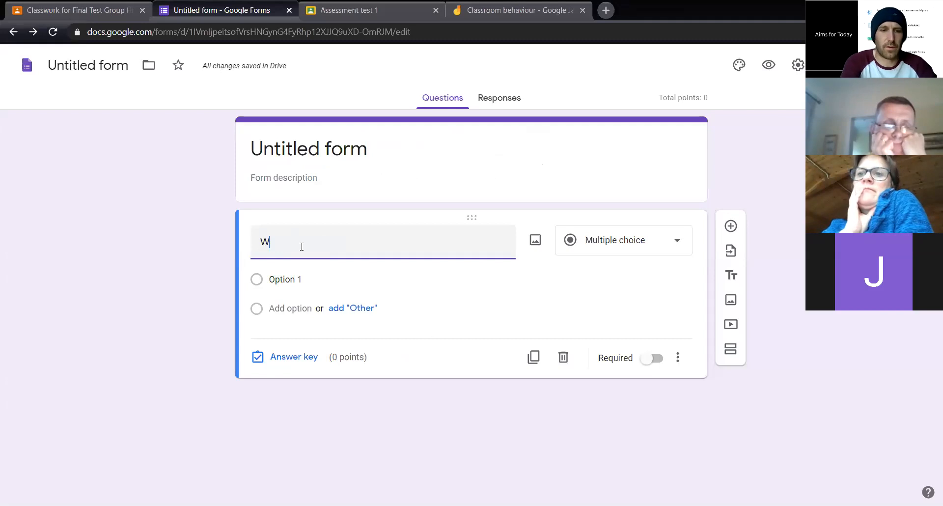
{"action": "type", "text": "hen was battkle"}
{"action": "key", "text": "BackSpace"}
{"action": "key", "text": "BackSpace"}
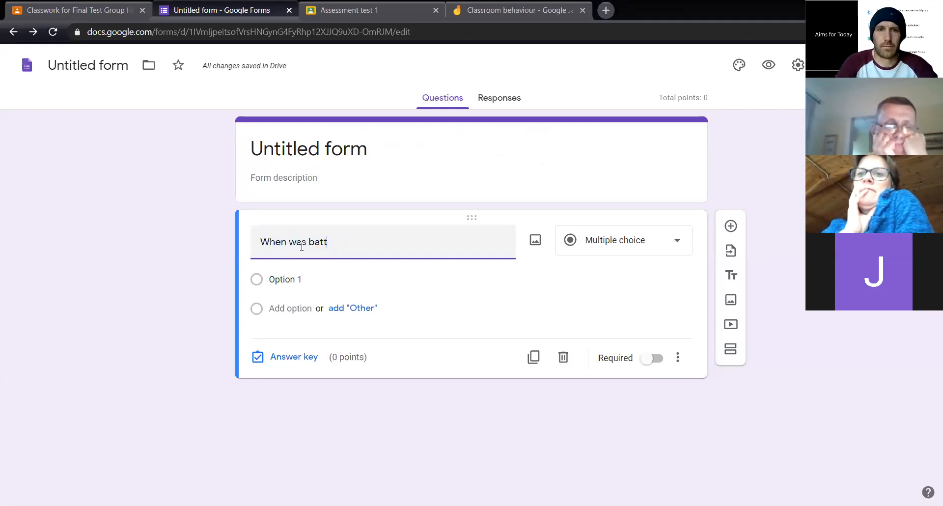
{"action": "type", "text": "le of hastings"}
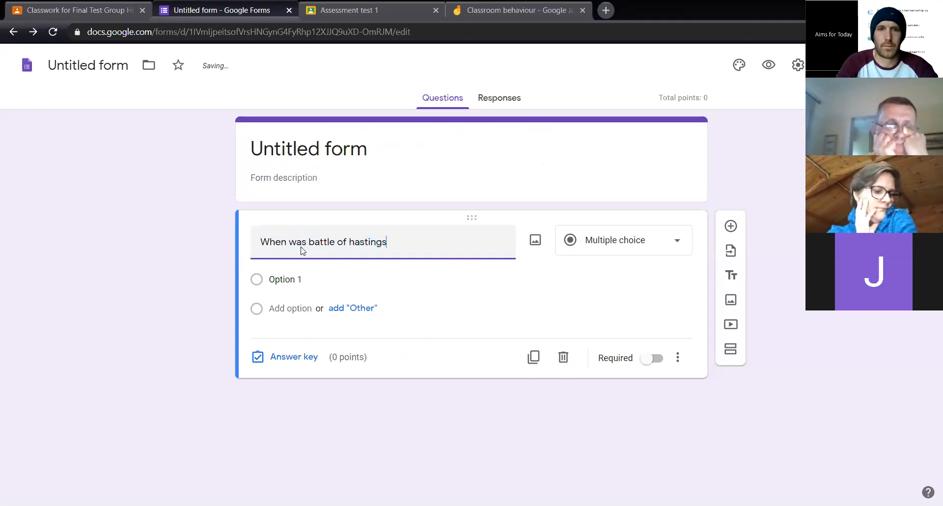
{"action": "type", "text": "?"}
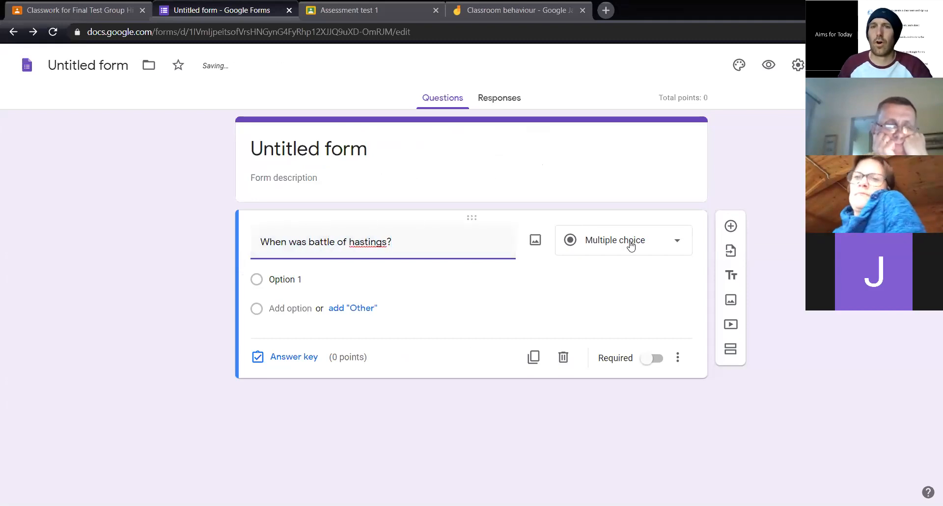
Keep the question as multiple choice and give it the answer options 1233, 1235, 1066 and "Other"
{"action": "left_click", "coordinate": [628, 243]}
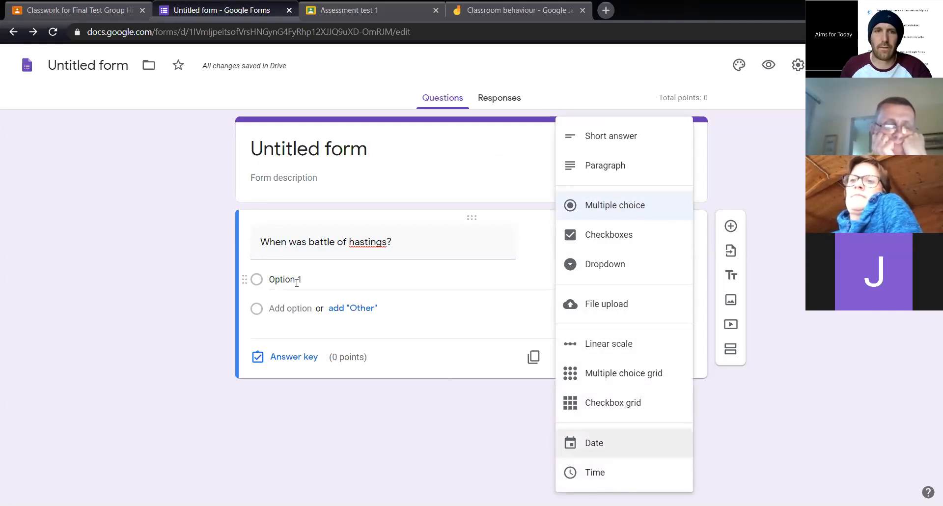
{"action": "left_click", "coordinate": [328, 289]}
{"action": "type", "text": "123"}
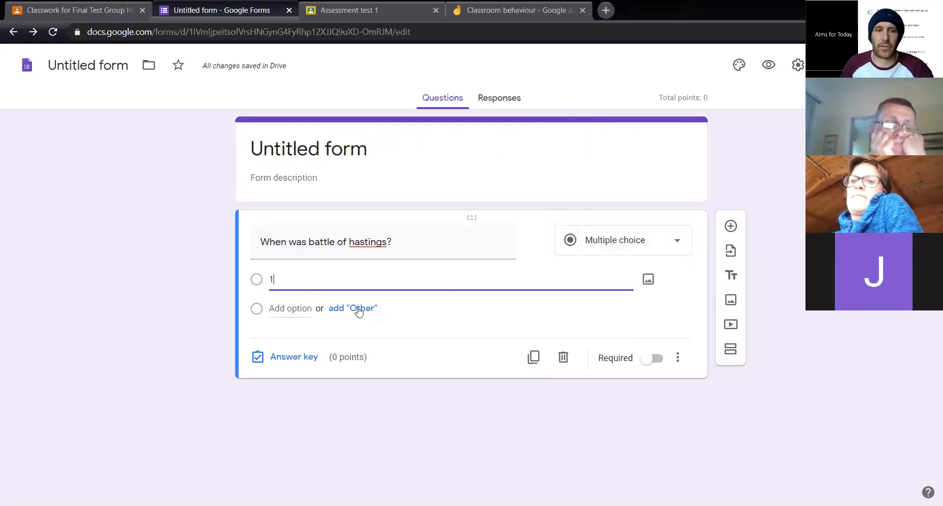
{"action": "type", "text": "3"}
{"action": "left_click", "coordinate": [326, 308]}
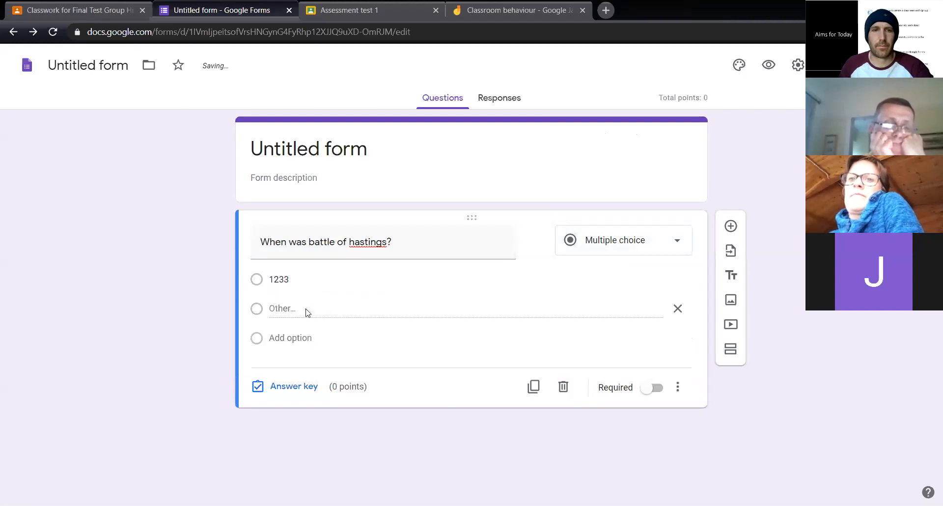
{"action": "left_click", "coordinate": [275, 338]}
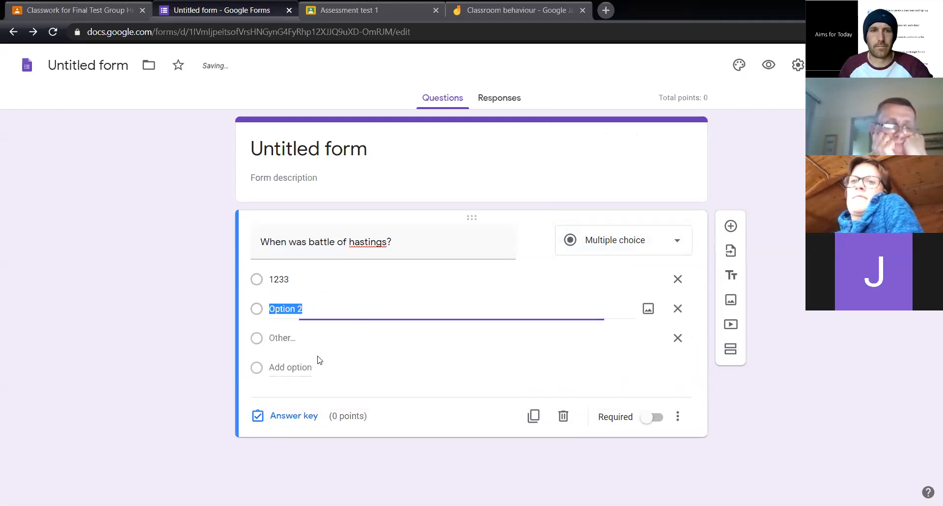
{"action": "type", "text": "1235"}
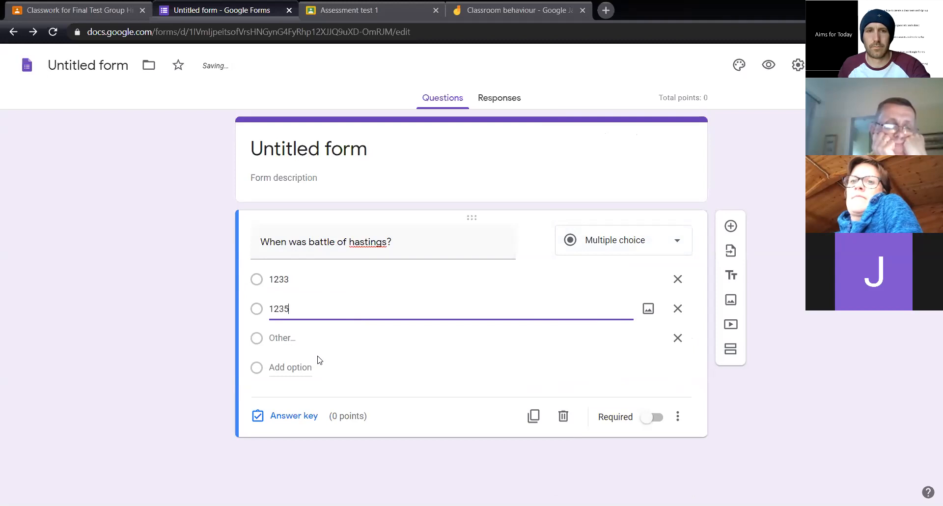
{"action": "left_click", "coordinate": [287, 340]}
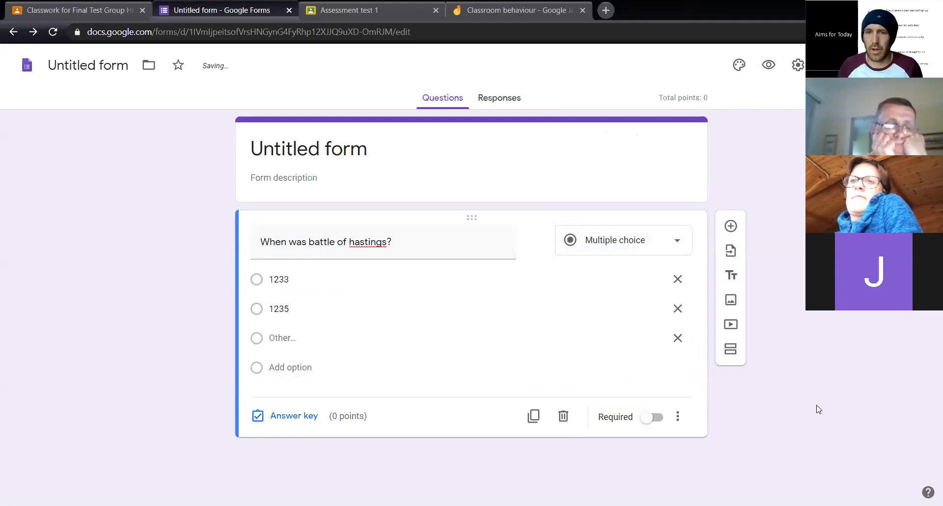
{"action": "left_click", "coordinate": [305, 367]}
{"action": "type", "text": "1066"}
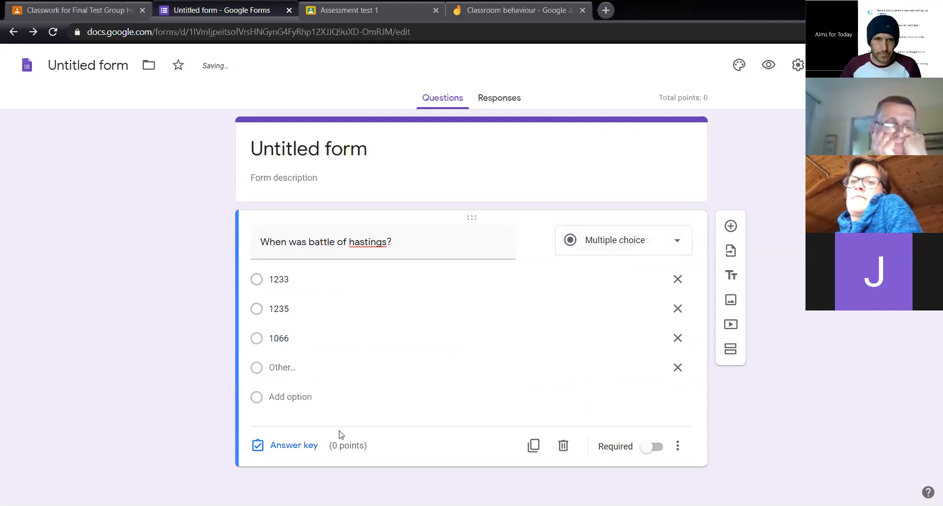
Mark 1066 as the correct answer in the question's answer key
{"action": "left_click", "coordinate": [302, 447]}
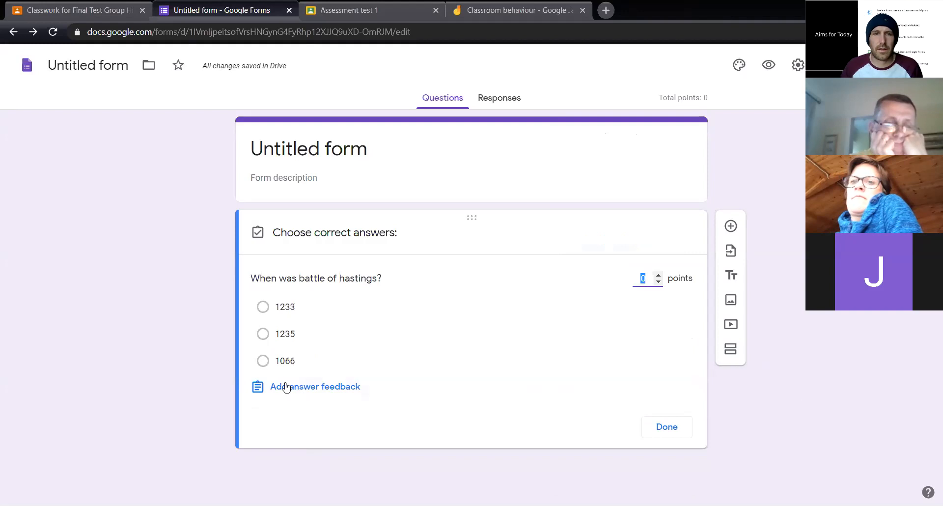
{"action": "left_click", "coordinate": [269, 361]}
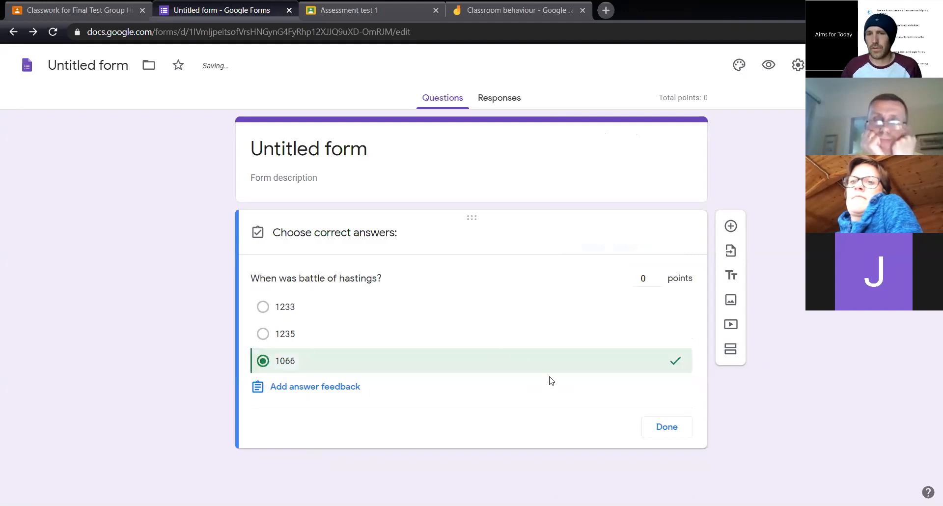
{"action": "left_click", "coordinate": [666, 428]}
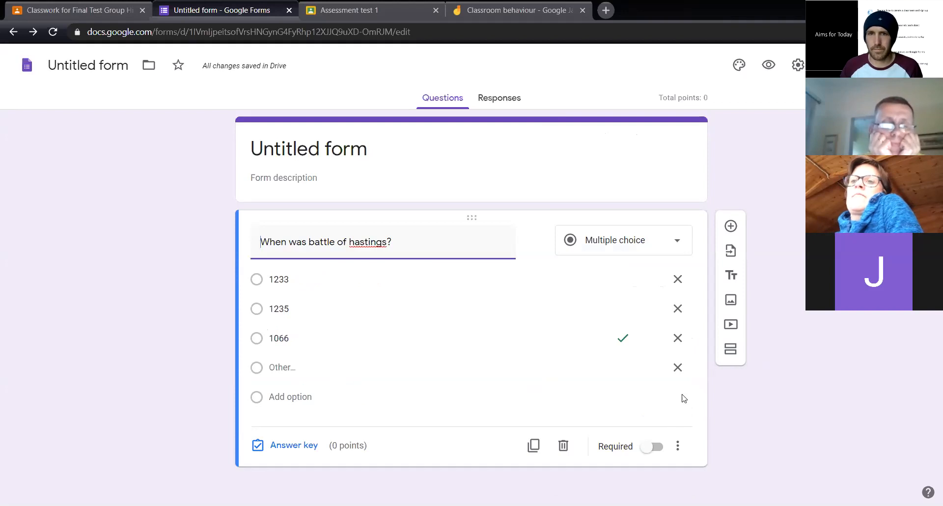
Rename the form as "quiz practice" and close it
{"action": "left_click", "coordinate": [109, 67]}
{"action": "type", "text": "qu"}
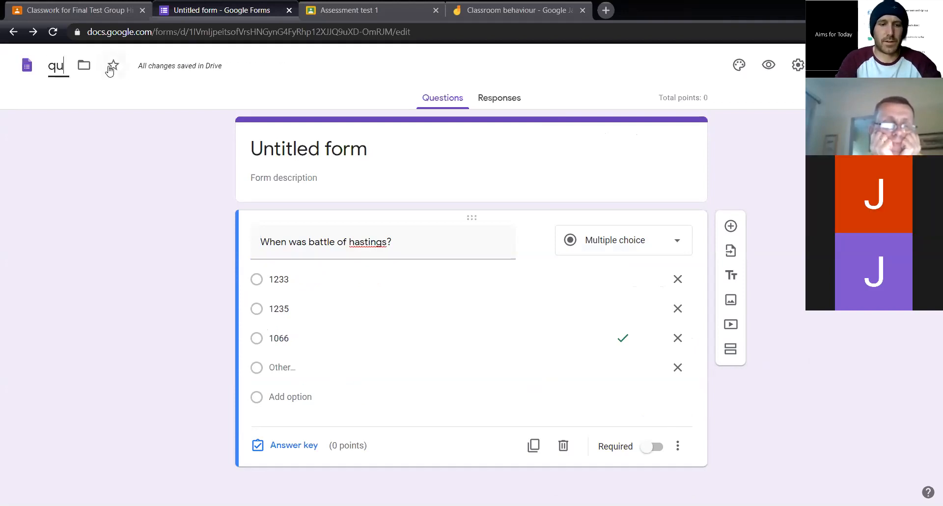
{"action": "type", "text": "iz practice"}
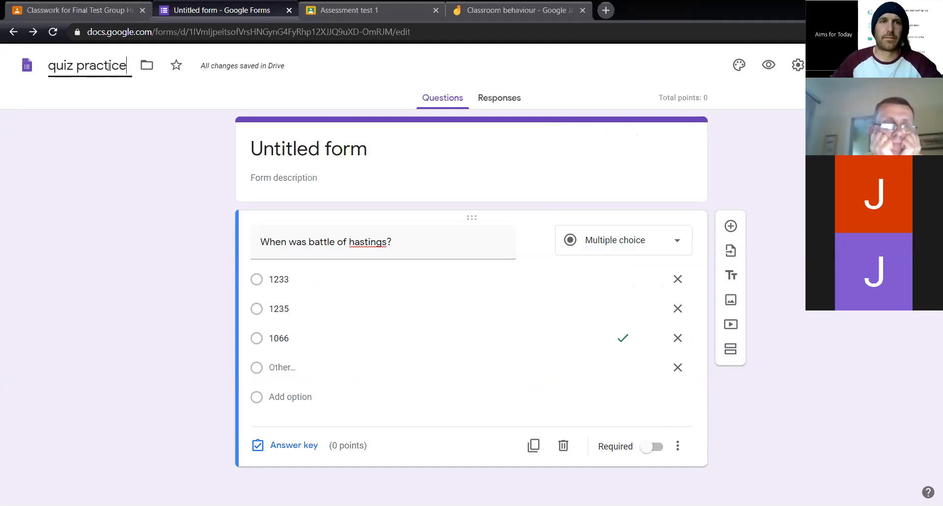
{"action": "key", "text": "Return"}
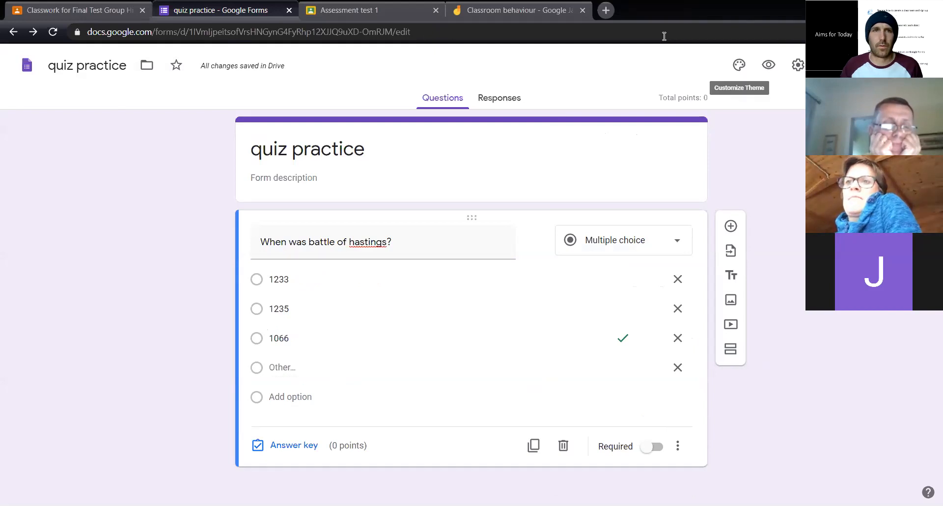
{"action": "key", "text": "ctrl+w"}
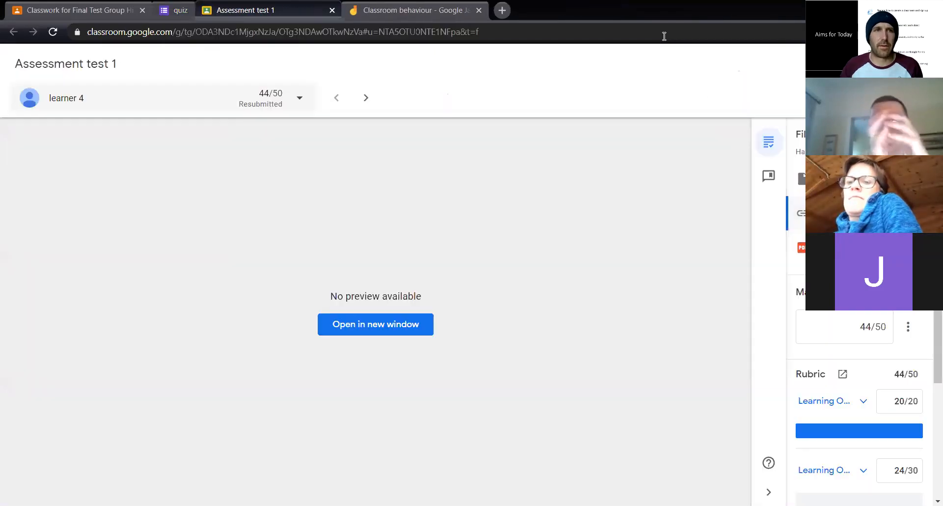
Discard the open Blank Quiz assignment in Google Classroom and start a regular assignment titled "quiz"
{"action": "left_click", "coordinate": [68, 11]}
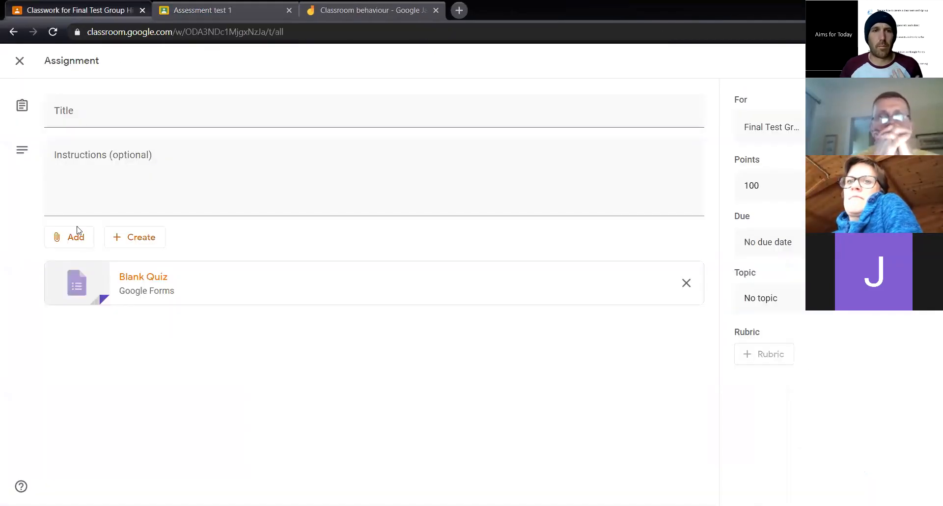
{"action": "left_click", "coordinate": [19, 62]}
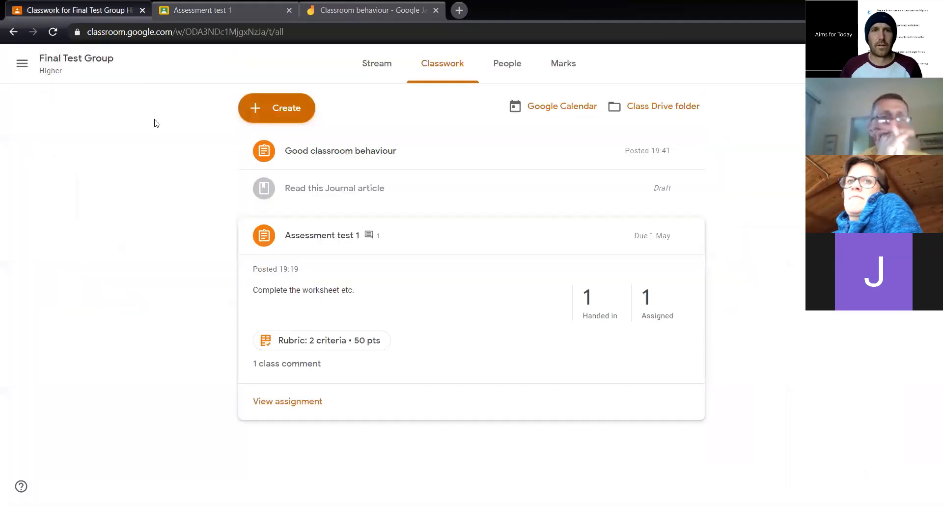
{"action": "left_click", "coordinate": [295, 109]}
{"action": "left_click", "coordinate": [292, 146]}
{"action": "type", "text": "quiz"}
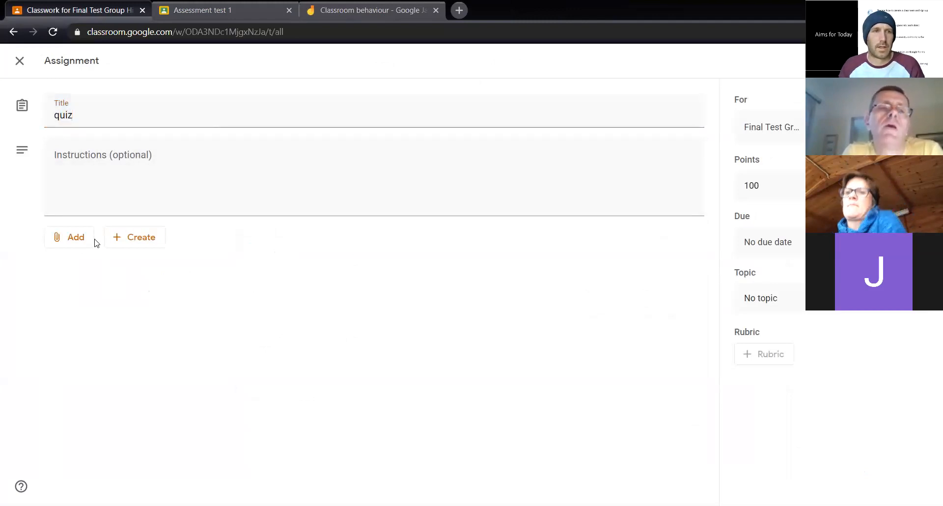
Attach the "quiz practice" form from Google Drive to the "quiz" assignment and post the assignment to the class
{"action": "left_click", "coordinate": [63, 244]}
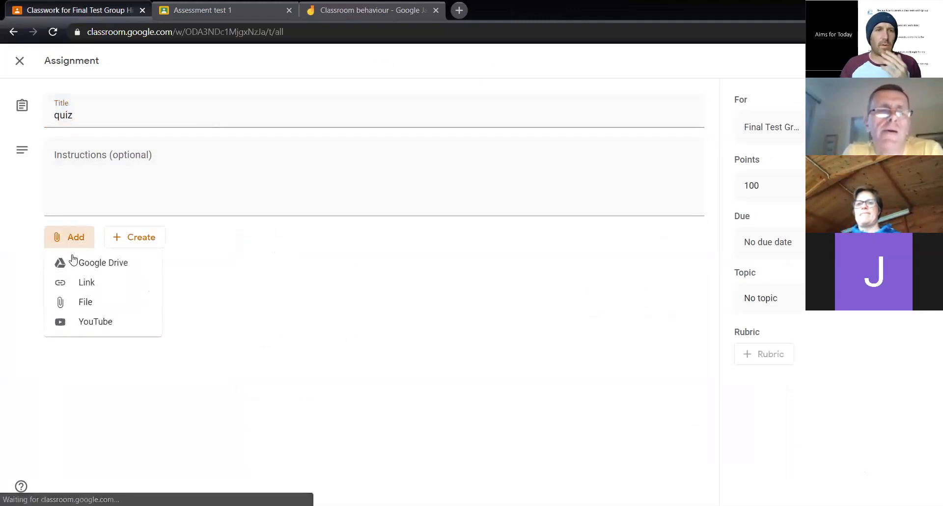
{"action": "left_click", "coordinate": [100, 259]}
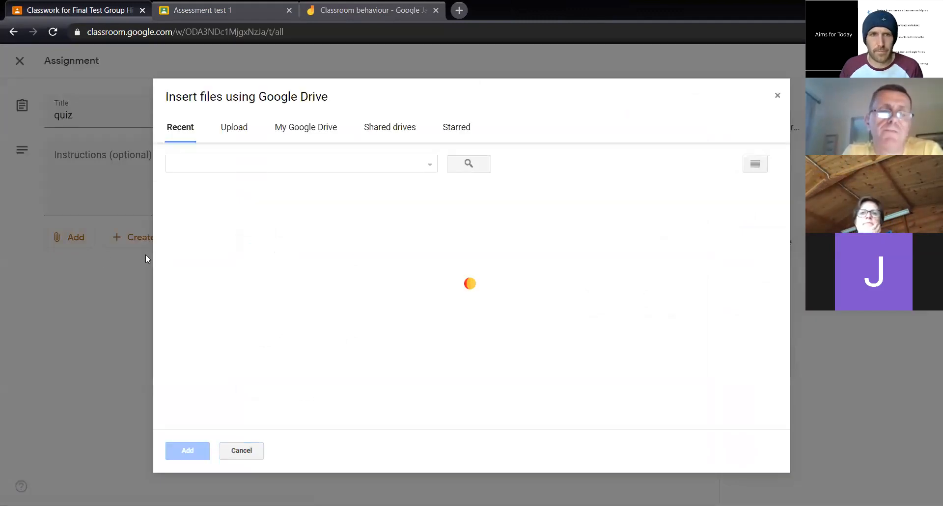
{"action": "left_click", "coordinate": [219, 274]}
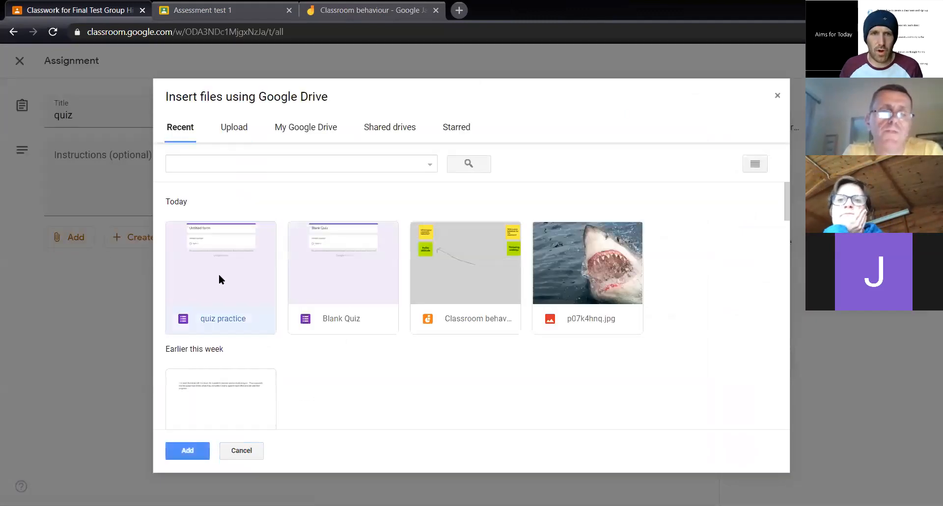
{"action": "double_click", "coordinate": [219, 275]}
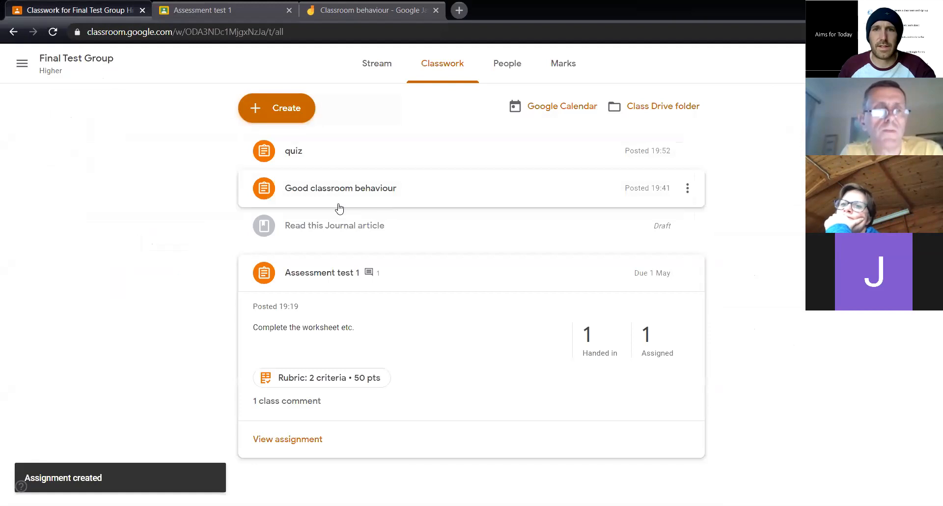
Open the class Drive folder and examine the files stored in its "Assessment test 1" subfolder
{"action": "left_click", "coordinate": [671, 106]}
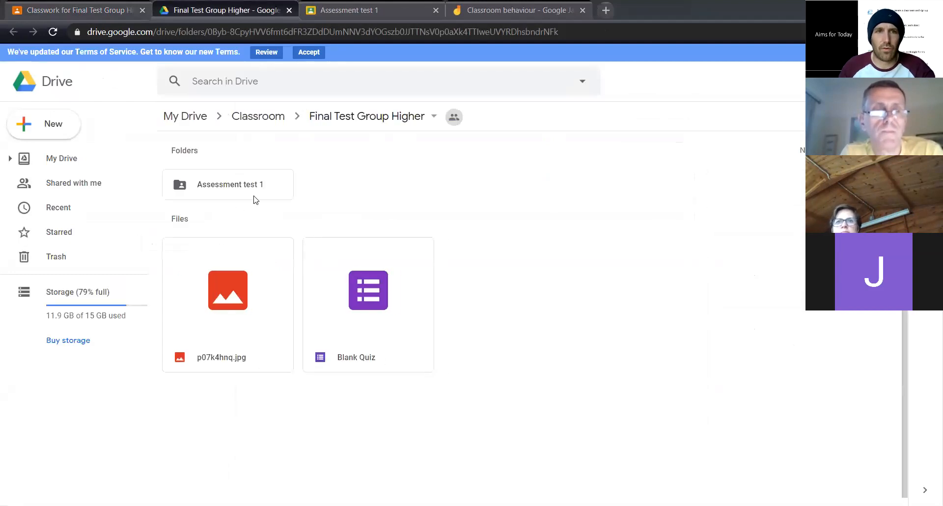
{"action": "double_click", "coordinate": [231, 186]}
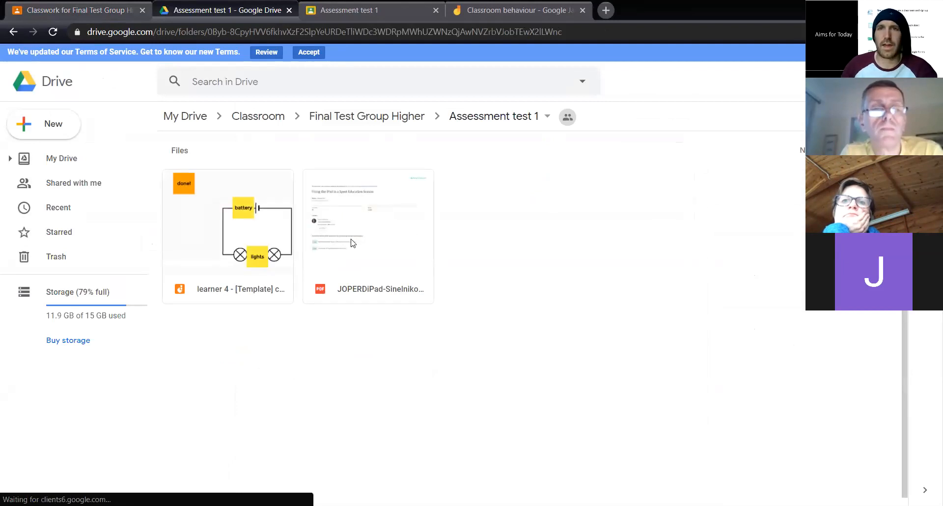
{"action": "left_click", "coordinate": [396, 122]}
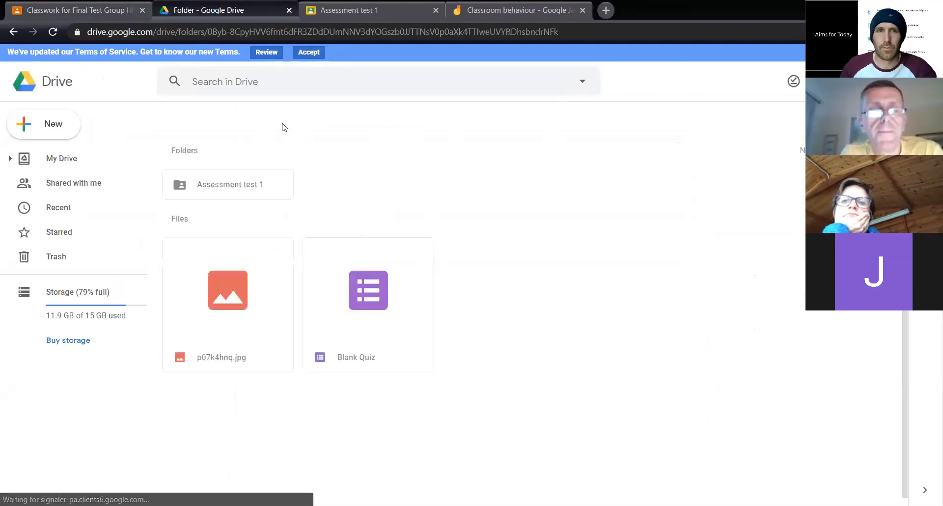
{"action": "double_click", "coordinate": [240, 186]}
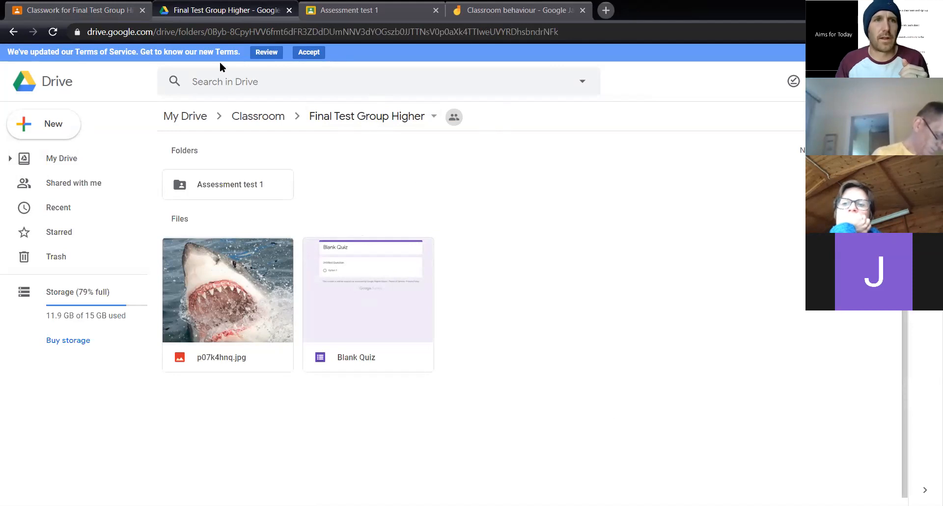
Search the web for "google forms", go to Google Forms and open the "quiz practice" form for editing
{"action": "key", "text": "ctrl+Tab"}
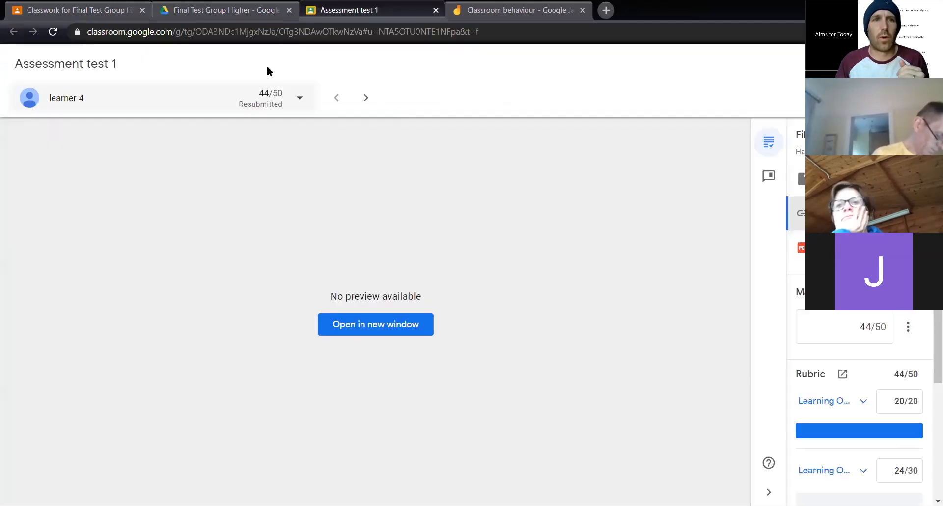
{"action": "left_click", "coordinate": [175, 33]}
{"action": "type", "text": "google forms"}
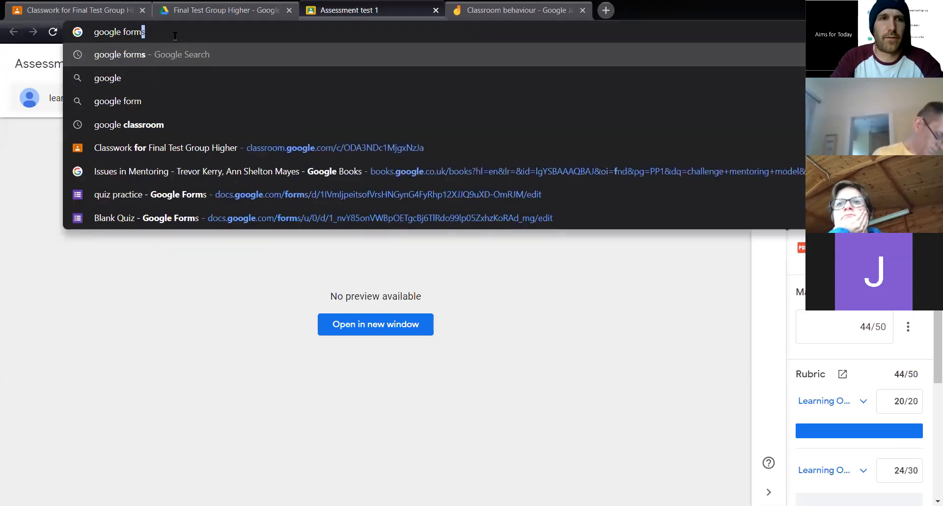
{"action": "key", "text": "Return"}
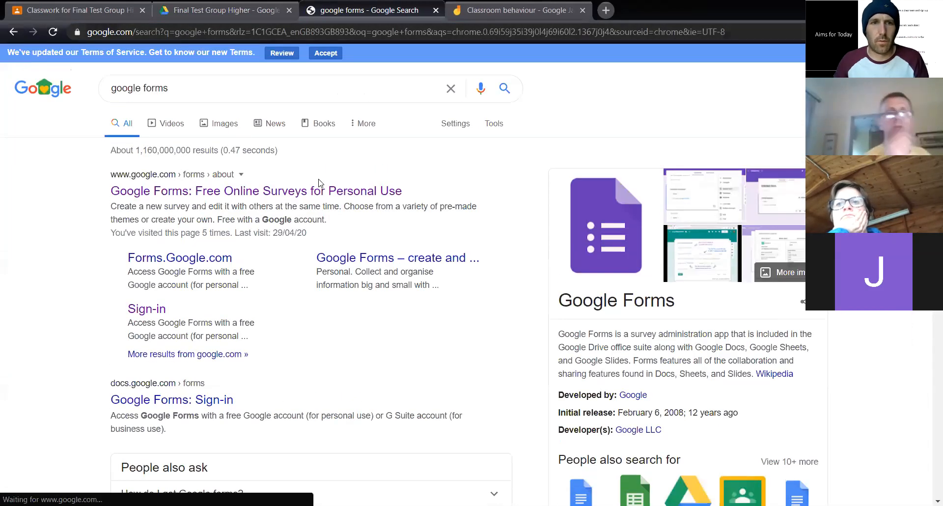
{"action": "left_click", "coordinate": [309, 193]}
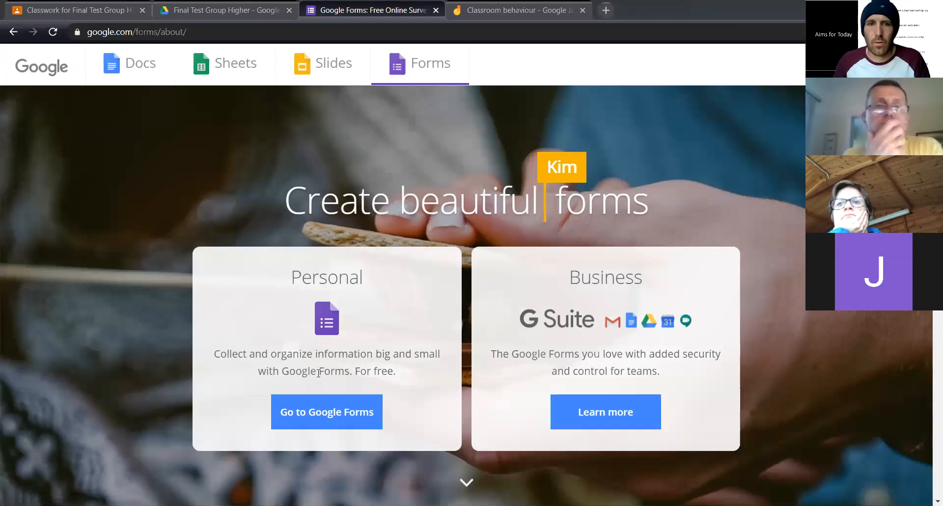
{"action": "left_click", "coordinate": [326, 409]}
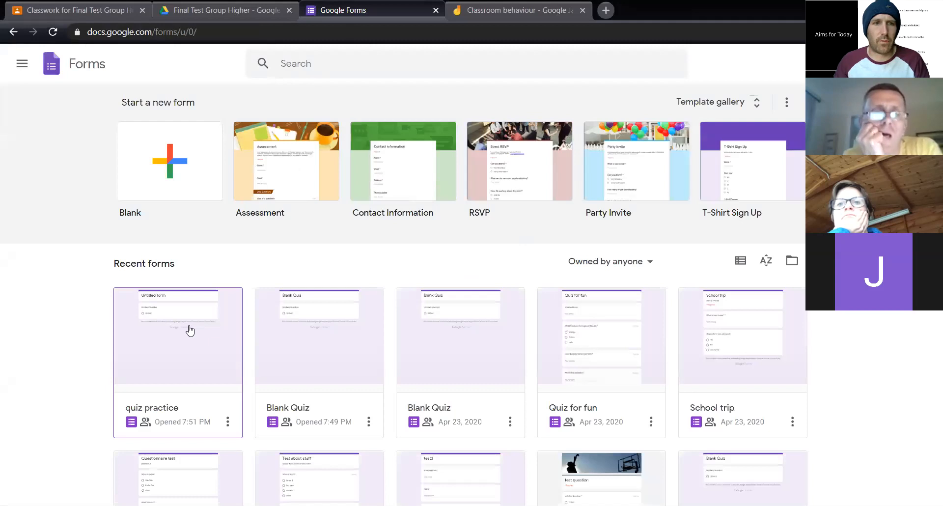
{"action": "left_click", "coordinate": [189, 328]}
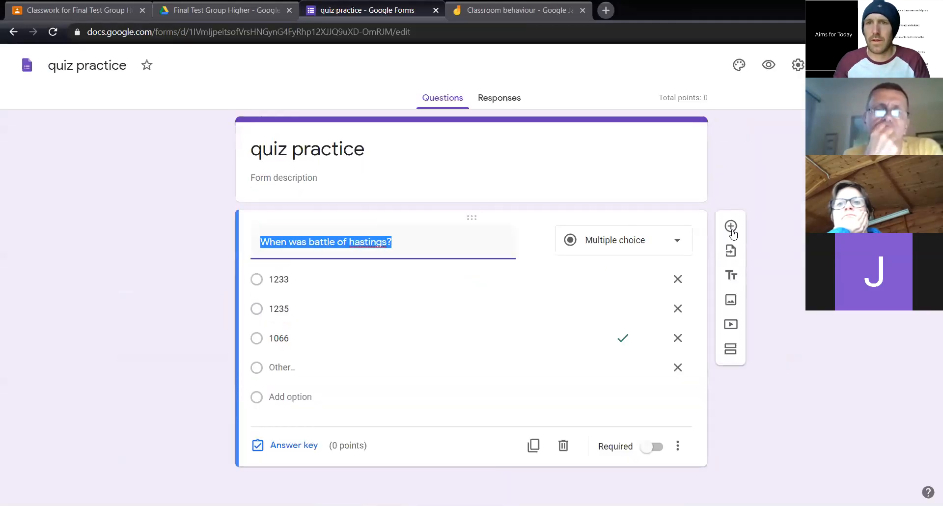
Add a required short-answer question "Whats your name?" and place it above the battle of Hastings question
{"action": "left_click", "coordinate": [731, 227]}
{"action": "left_click_drag", "start_coordinate": [465, 389], "coordinate": [421, 235]}
{"action": "type", "text": "Whats your name?"}
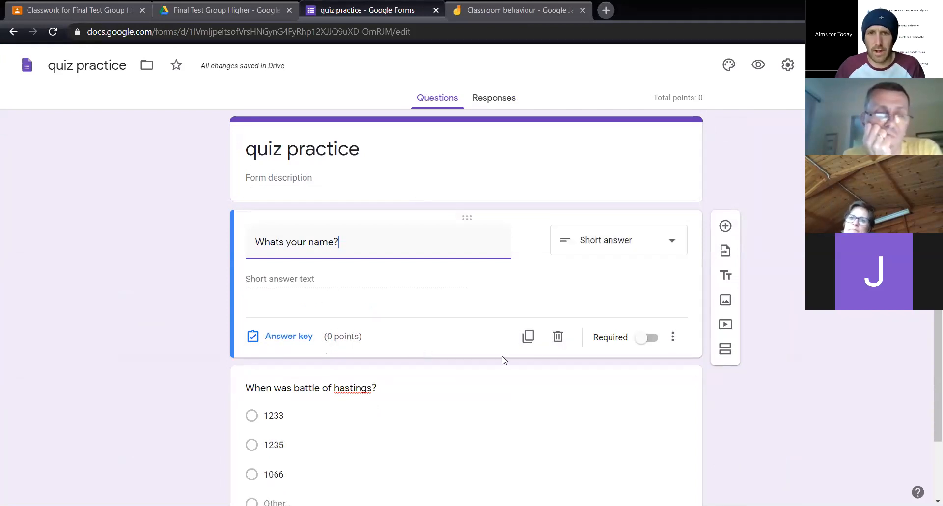
{"action": "left_click", "coordinate": [651, 338]}
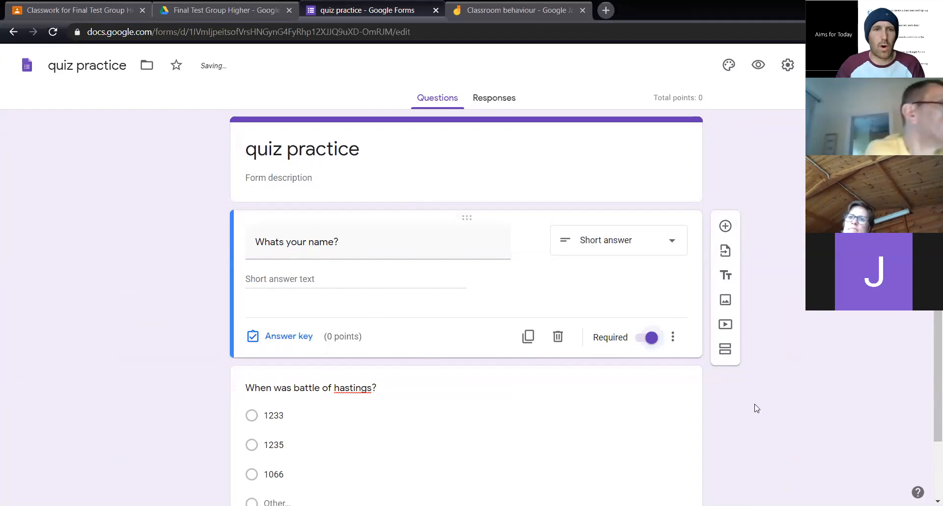
Set the name question's value to 1 point in its answer key
{"action": "left_click", "coordinate": [290, 338]}
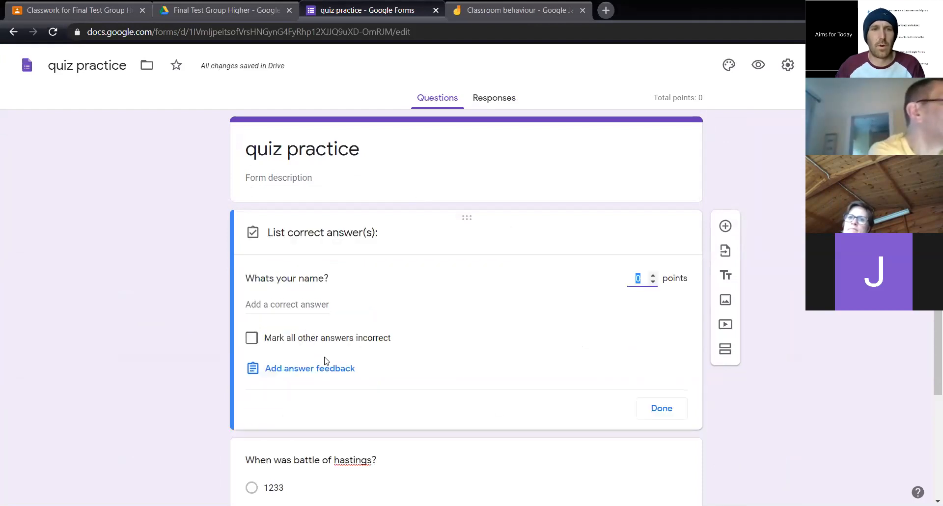
{"action": "left_click", "coordinate": [654, 276]}
{"action": "left_click", "coordinate": [662, 408]}
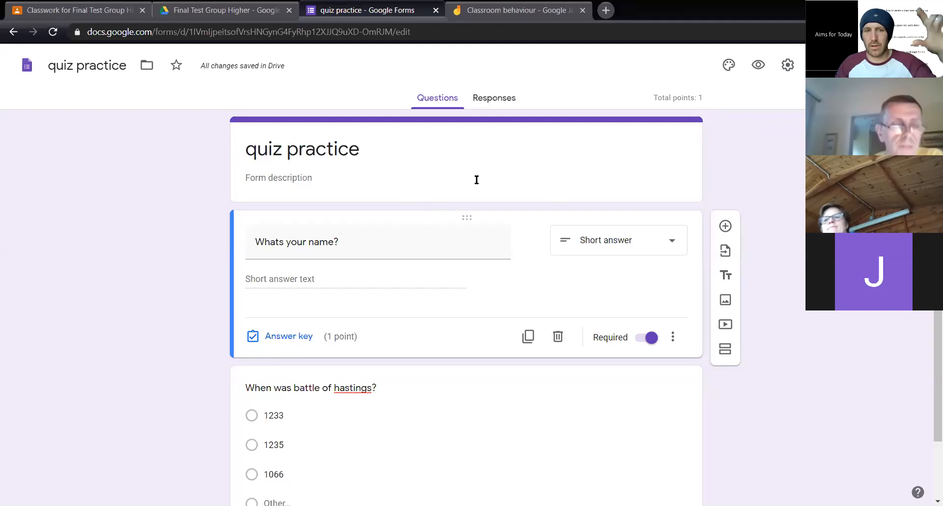
Create a new spreadsheet named "quiz practice (Responses)" as the destination for the form's responses
{"action": "left_click", "coordinate": [501, 104]}
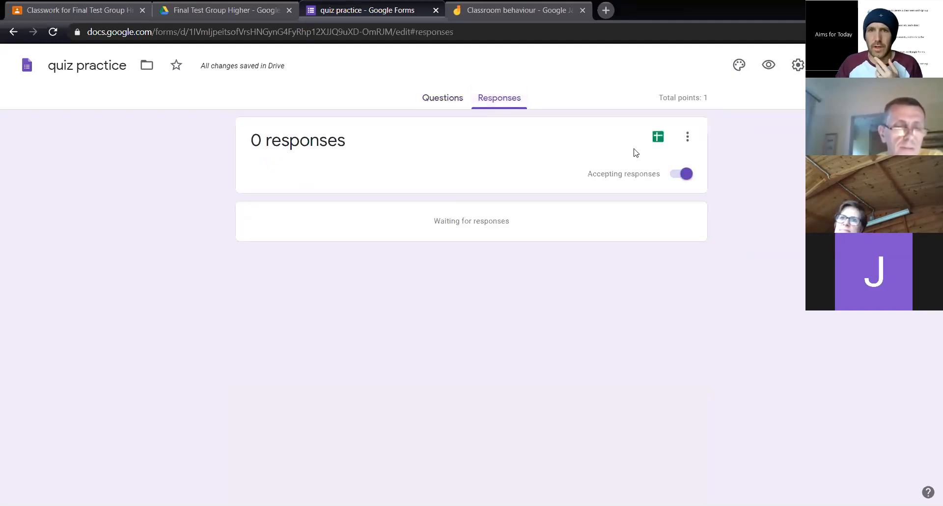
{"action": "left_click", "coordinate": [658, 138]}
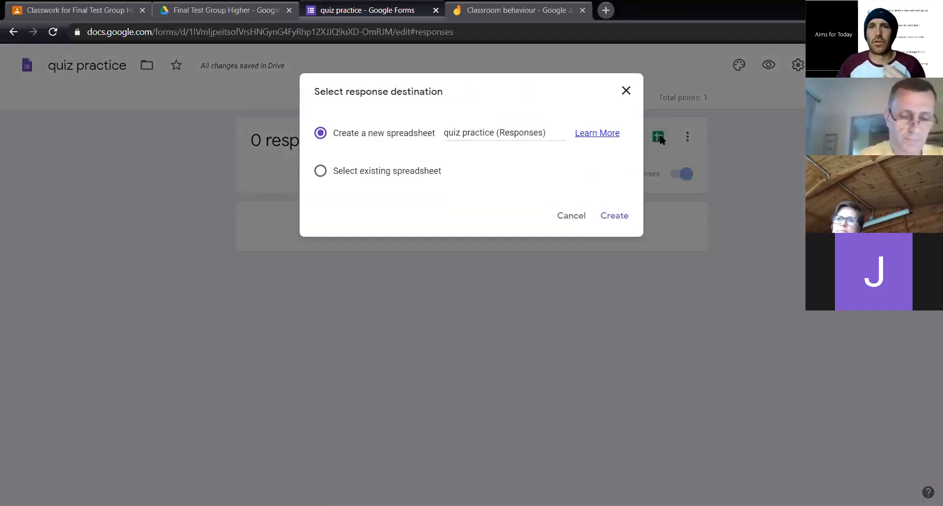
{"action": "left_click", "coordinate": [614, 216]}
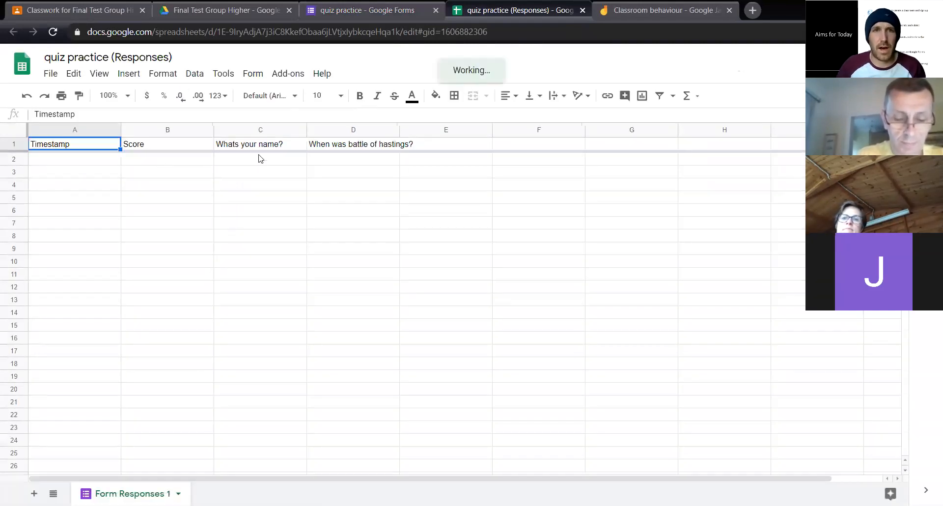
Return to the form's questions and add a checkboxes question "how should I eat quiche?" below the name question
{"action": "left_click", "coordinate": [319, 10]}
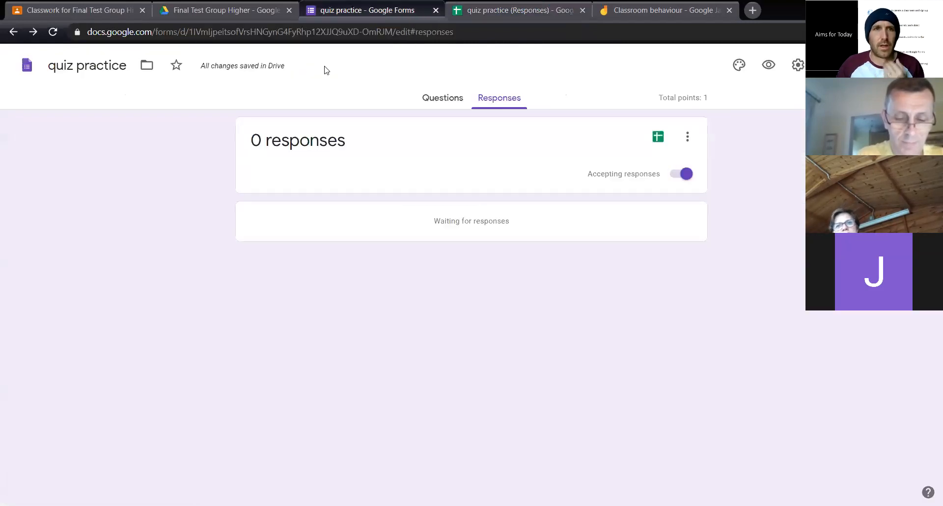
{"action": "left_click", "coordinate": [455, 97]}
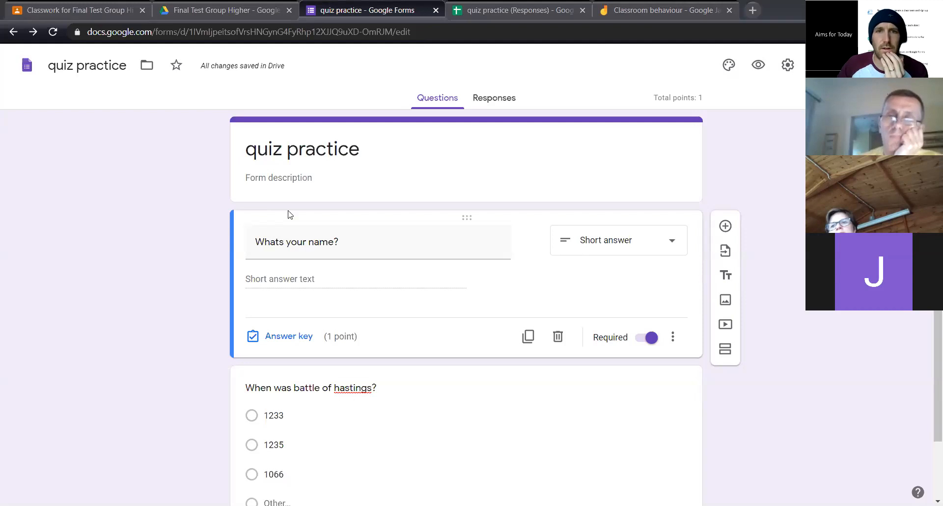
{"action": "scroll", "coordinate": [791, 316], "scroll_direction": "down", "scroll_amount": 2}
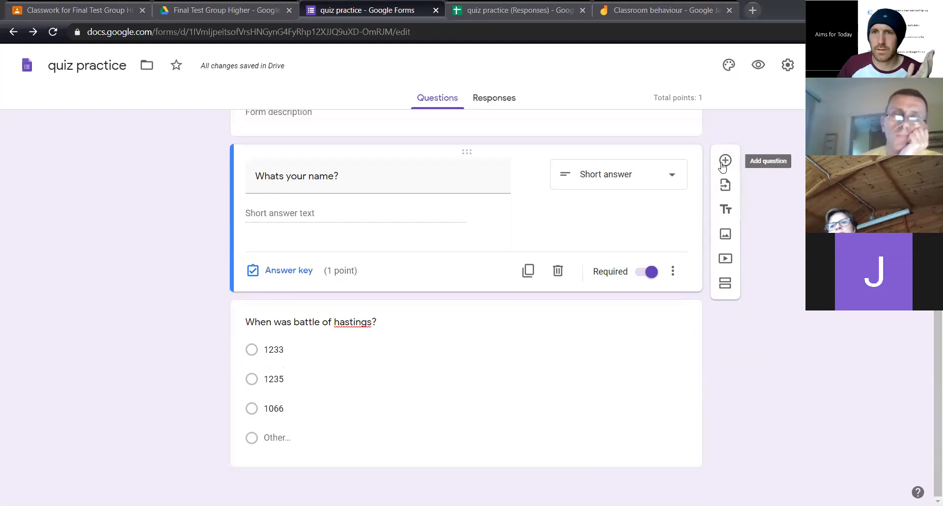
{"action": "left_click", "coordinate": [725, 160]}
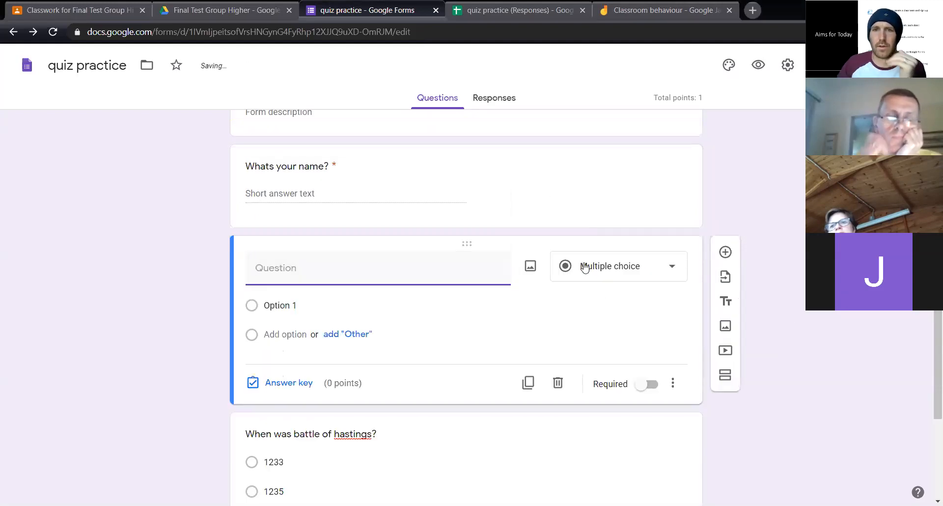
{"action": "left_click", "coordinate": [601, 268]}
{"action": "left_click", "coordinate": [597, 235]}
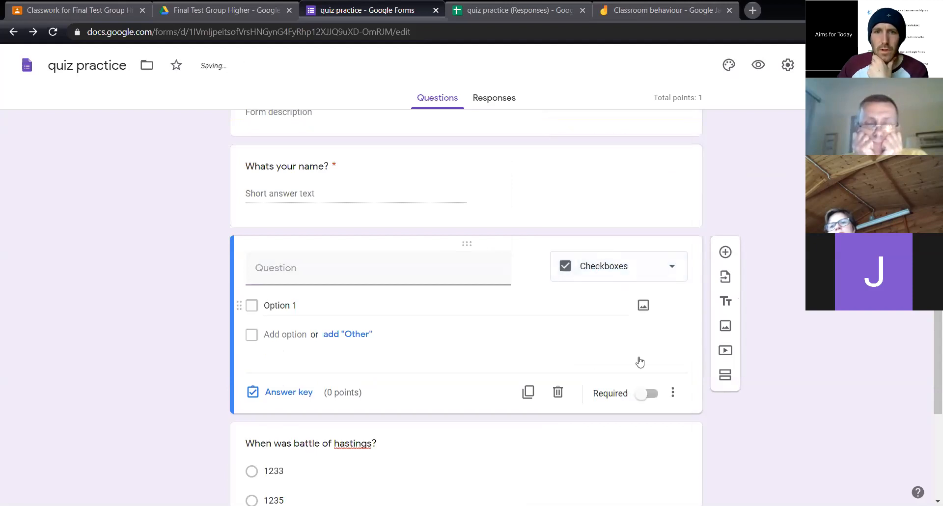
{"action": "left_click", "coordinate": [288, 268]}
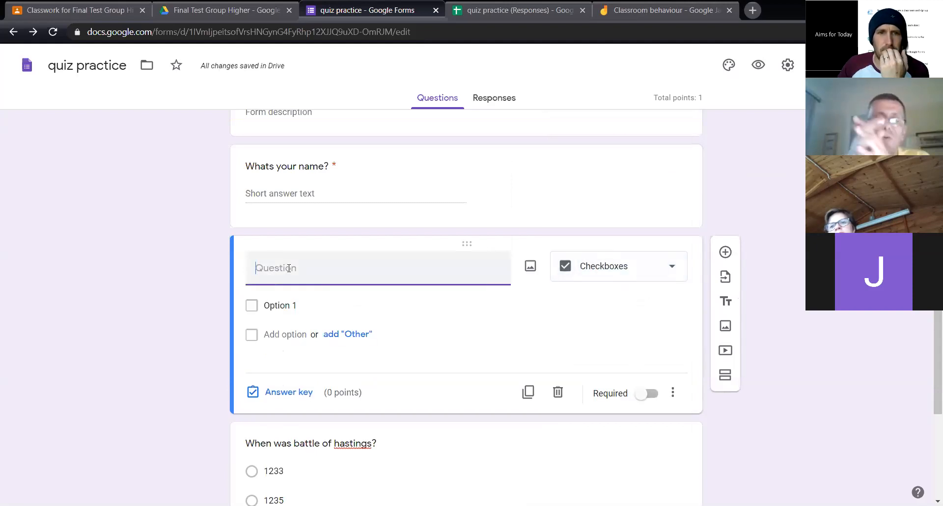
{"action": "type", "text": "how should I eat quiche?"}
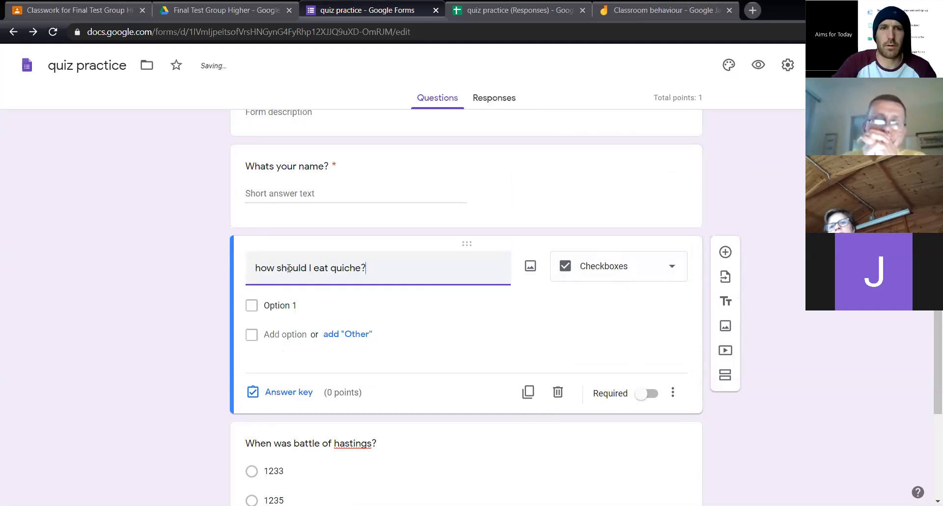
Give the quiche question the answer options "hands", "feet", "cutlery" and "face"
{"action": "left_click", "coordinate": [288, 305]}
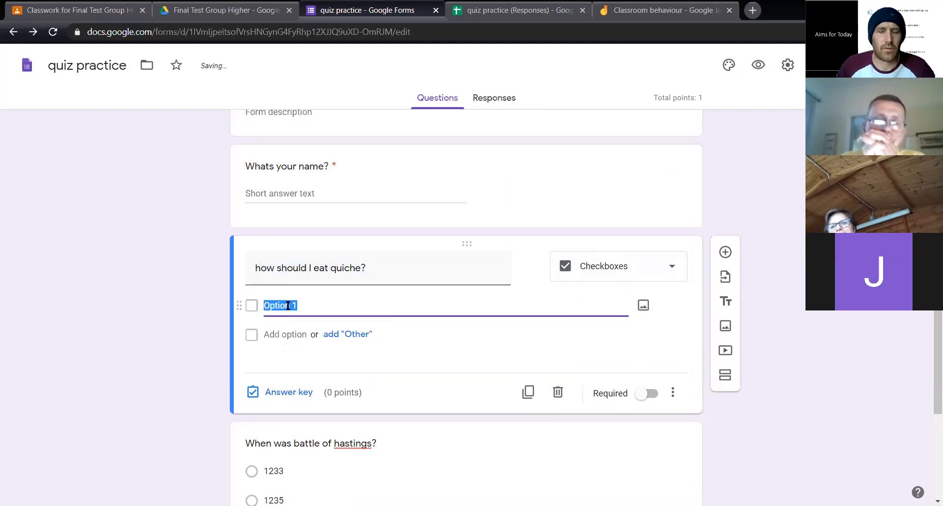
{"action": "type", "text": "hands"}
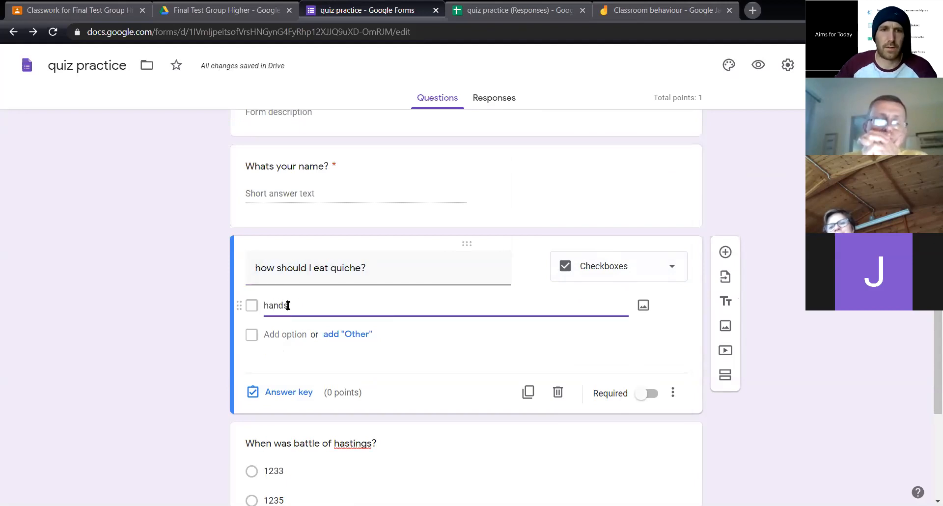
{"action": "left_click", "coordinate": [295, 340]}
{"action": "type", "text": "feet"}
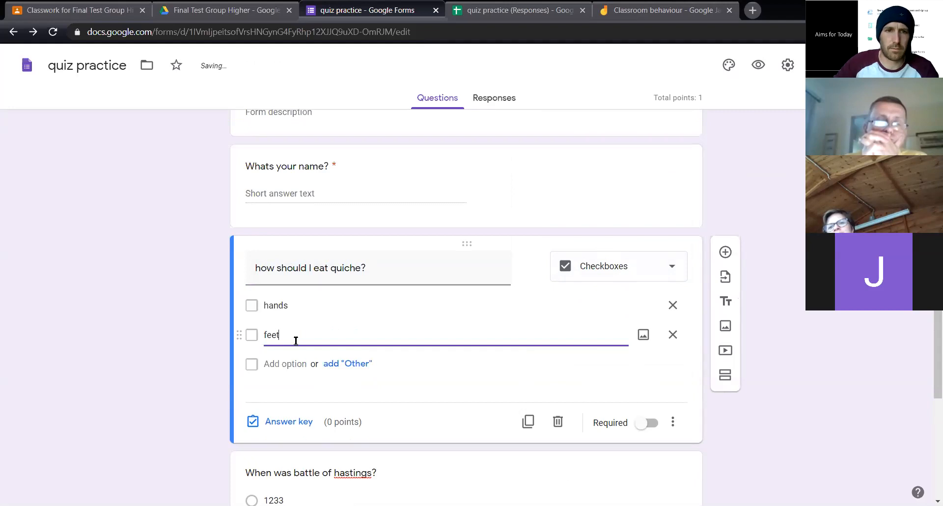
{"action": "left_click", "coordinate": [290, 368]}
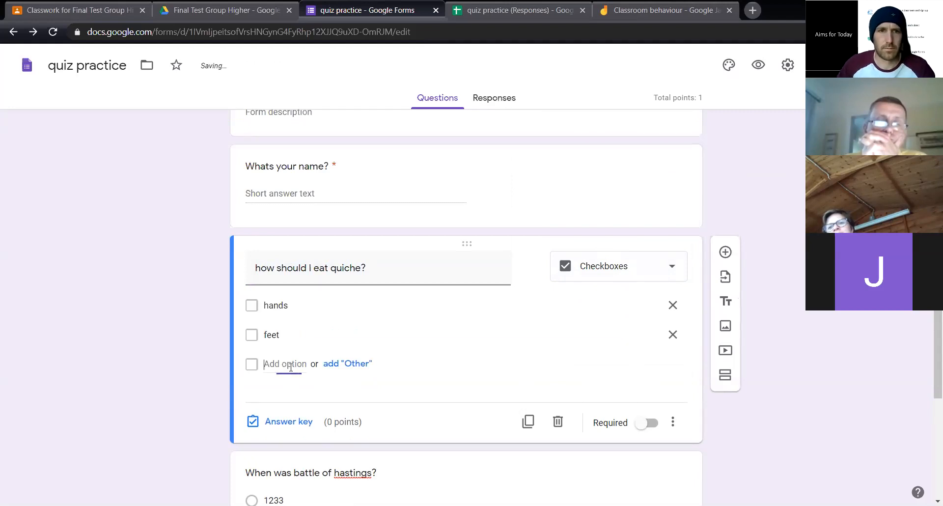
{"action": "type", "text": "cutlery"}
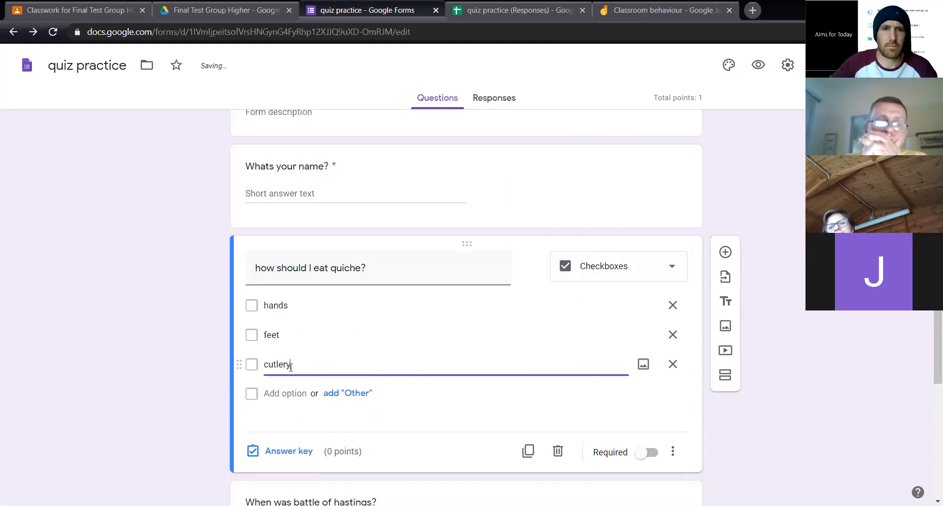
{"action": "left_click", "coordinate": [293, 401]}
{"action": "type", "text": "fac"}
{"action": "left_click", "coordinate": [865, 316]}
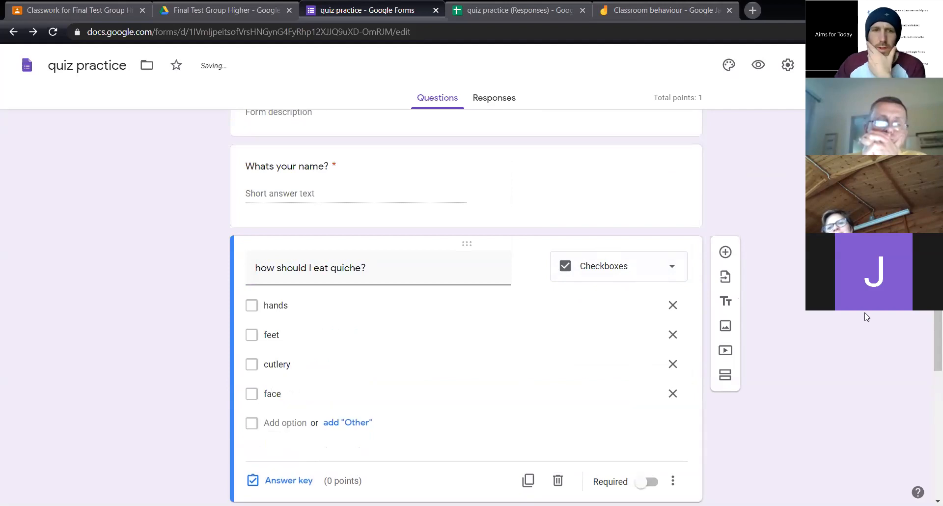
{"action": "scroll", "coordinate": [334, 314], "scroll_direction": "down", "scroll_amount": 4}
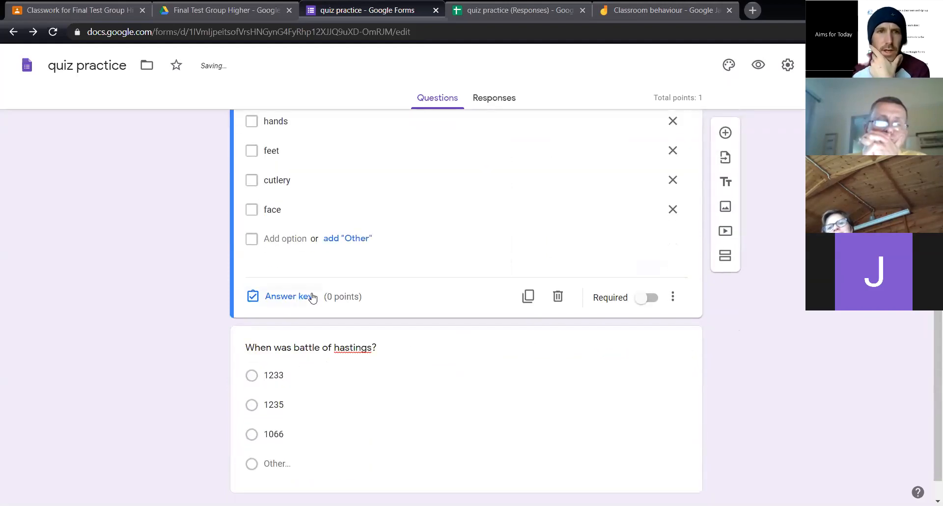
Mark "hands" and "feet" as the correct answers to the quiche question and make it worth 2 points
{"action": "left_click", "coordinate": [311, 297]}
{"action": "left_click", "coordinate": [256, 156]}
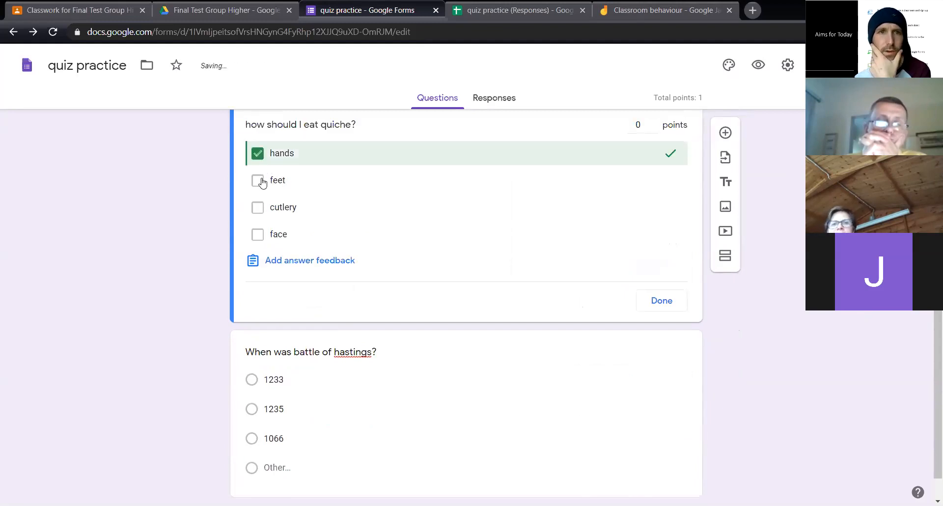
{"action": "left_click", "coordinate": [260, 182]}
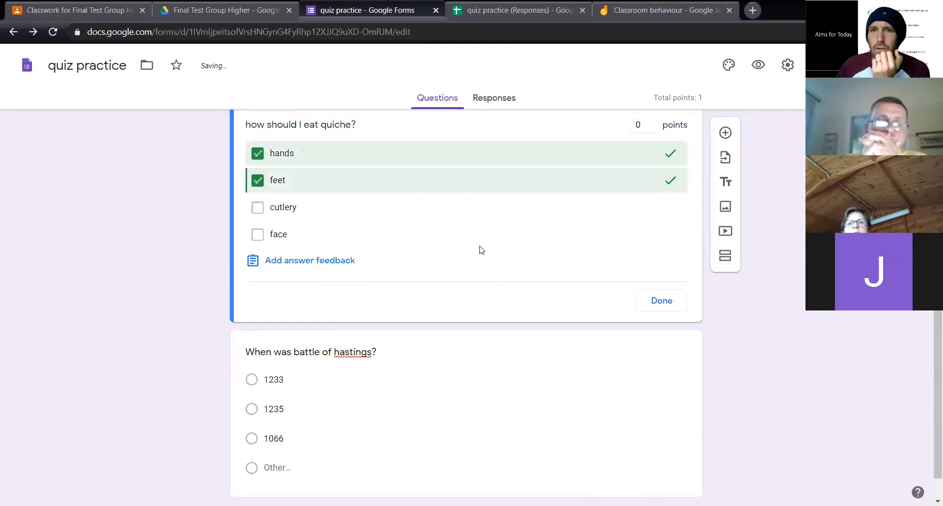
{"action": "left_click", "coordinate": [653, 122]}
{"action": "left_click", "coordinate": [654, 123]}
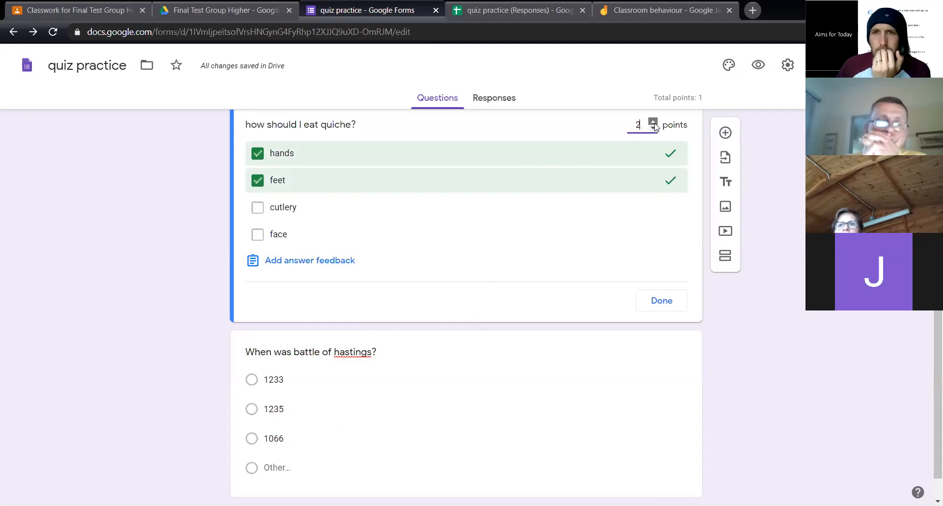
{"action": "left_click", "coordinate": [666, 301]}
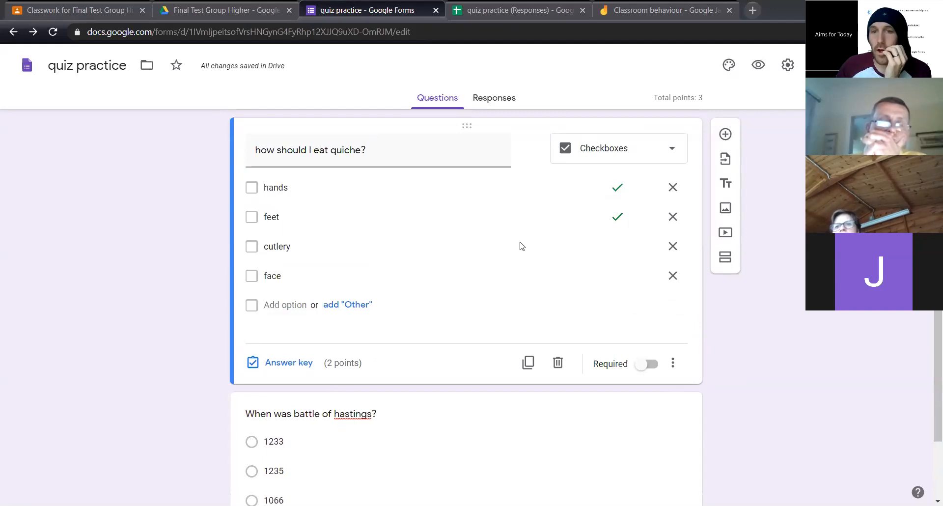
Show response validation on the quiche question and add a new section after it
{"action": "left_click", "coordinate": [683, 364]}
{"action": "scroll", "coordinate": [835, 388], "scroll_direction": "down", "scroll_amount": 2}
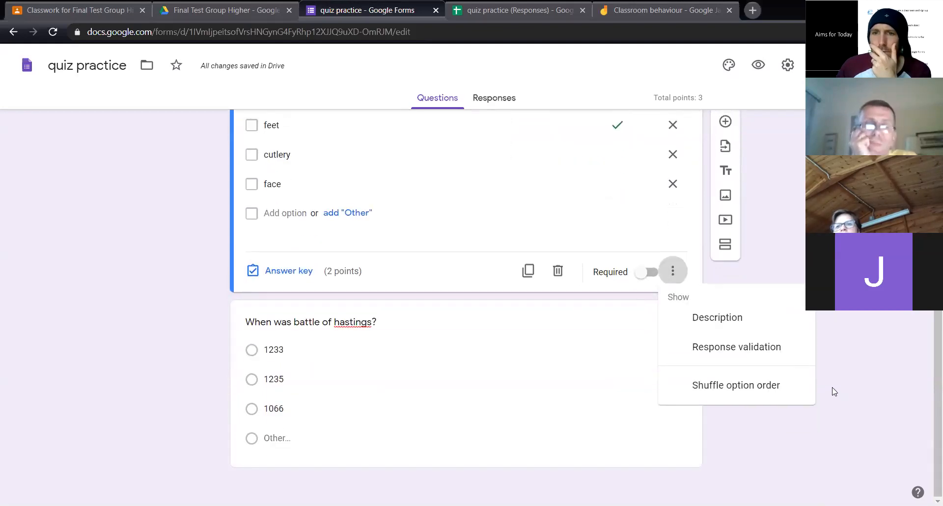
{"action": "left_click", "coordinate": [759, 349]}
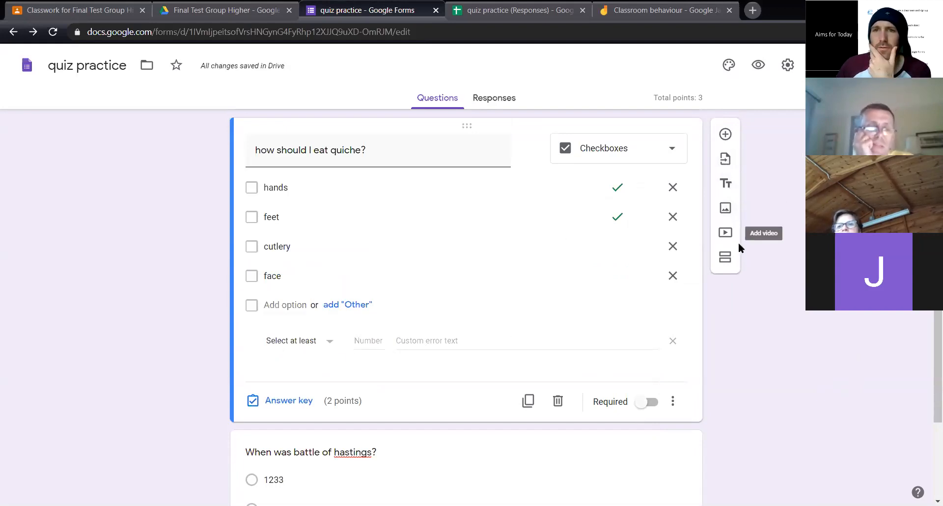
{"action": "left_click", "coordinate": [728, 261]}
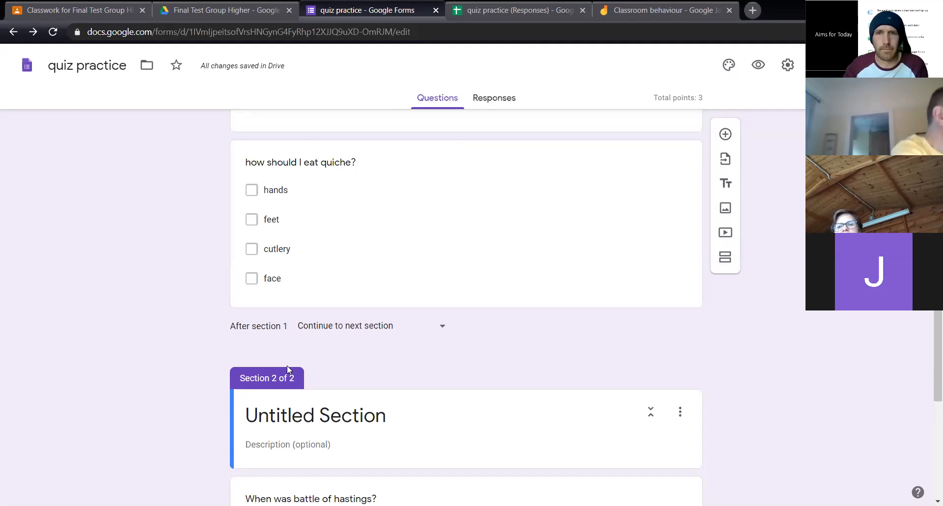
Review the form's quiz settings for grade release and what respondents can see
{"action": "left_click", "coordinate": [788, 64]}
{"action": "left_click", "coordinate": [583, 128]}
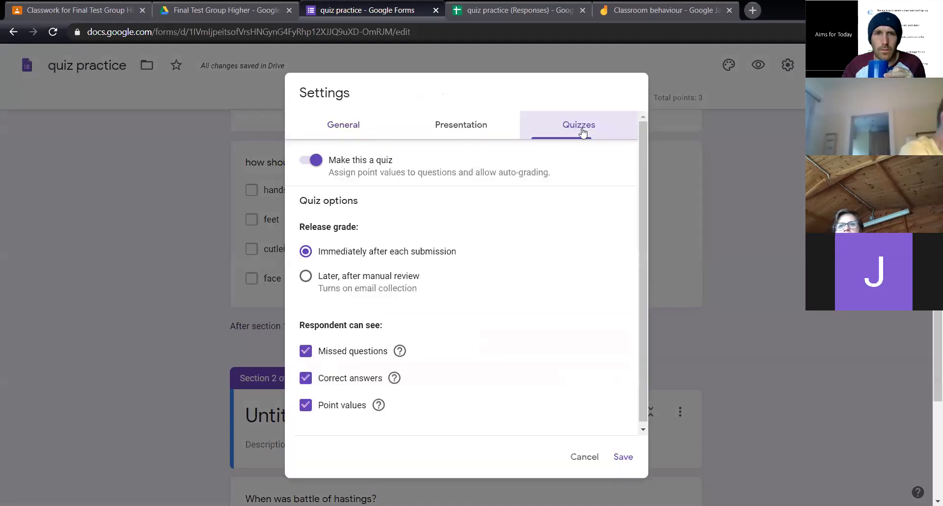
{"action": "scroll", "coordinate": [430, 398], "scroll_direction": "down", "scroll_amount": 1}
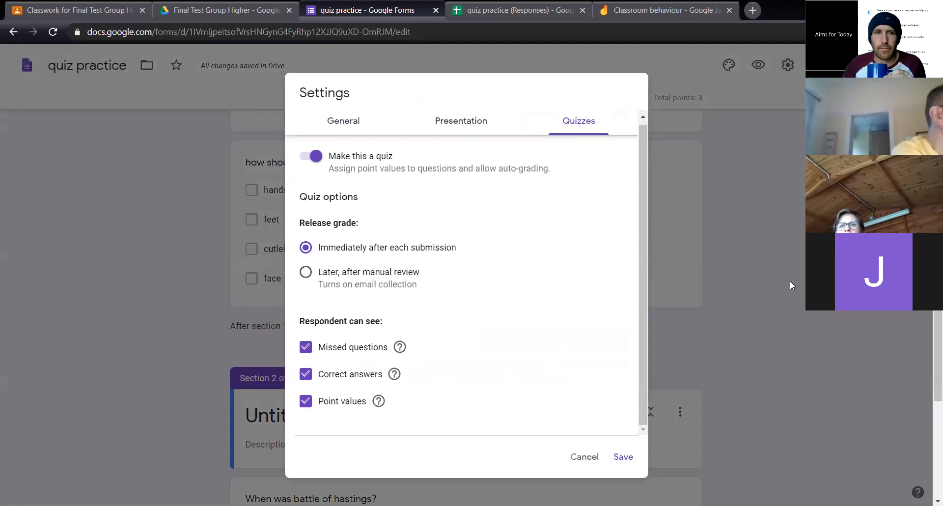
{"action": "left_click", "coordinate": [799, 296]}
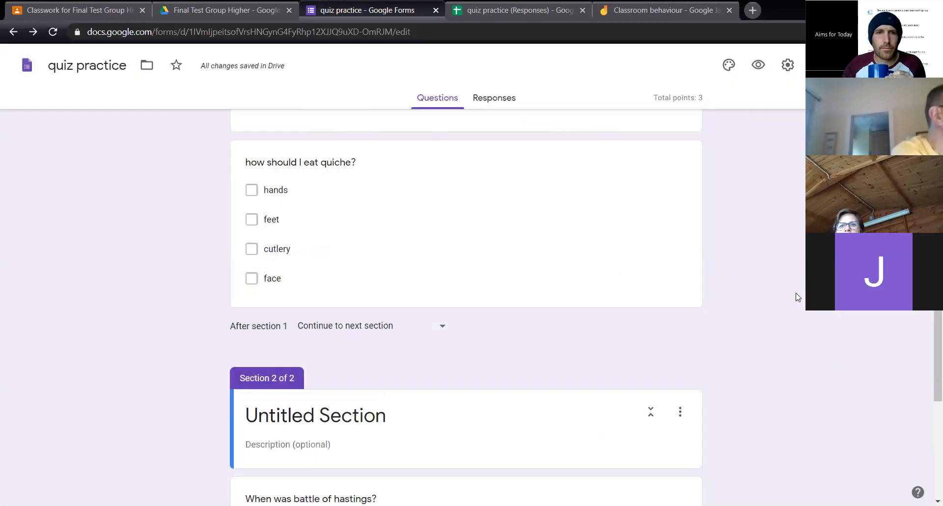
Look over the form's theme options and the actions available for section 1
{"action": "left_click", "coordinate": [728, 69]}
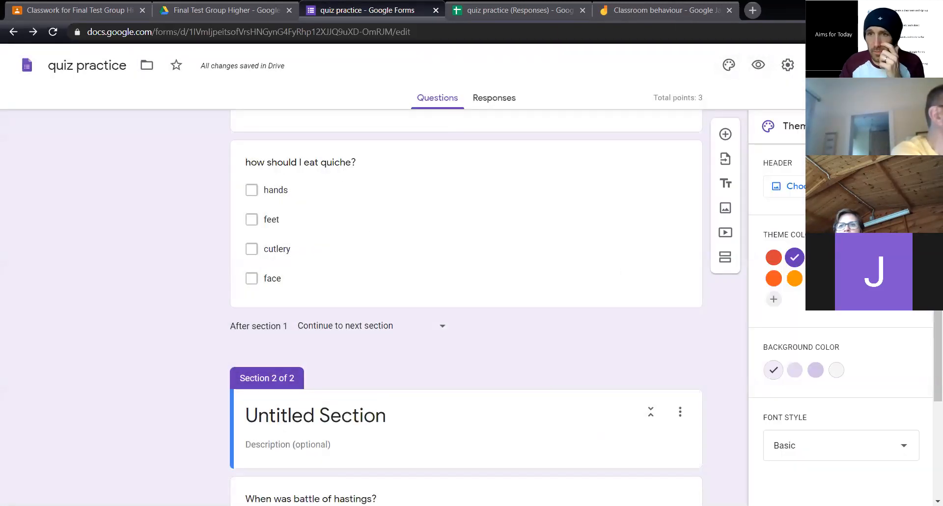
{"action": "left_click", "coordinate": [917, 126]}
{"action": "scroll", "coordinate": [777, 203], "scroll_direction": "up", "scroll_amount": 3}
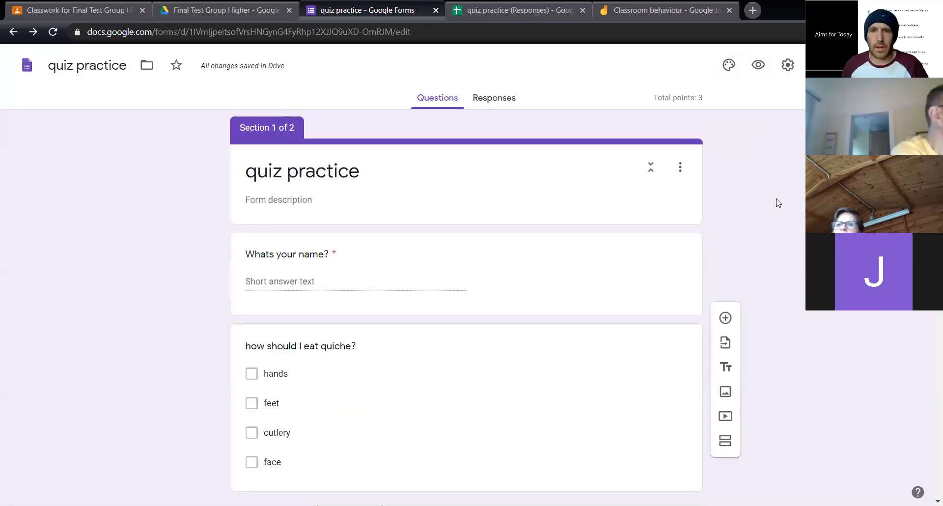
{"action": "left_click", "coordinate": [679, 170]}
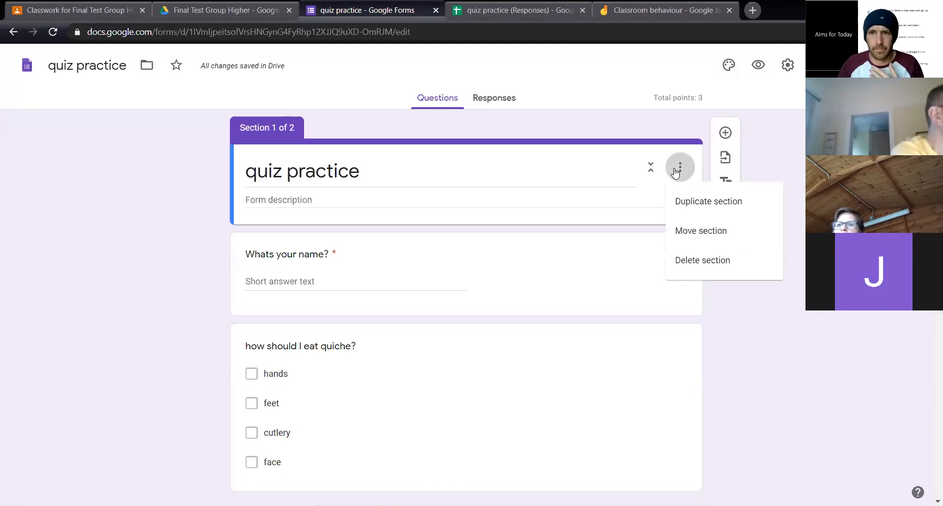
{"action": "key", "text": "Escape"}
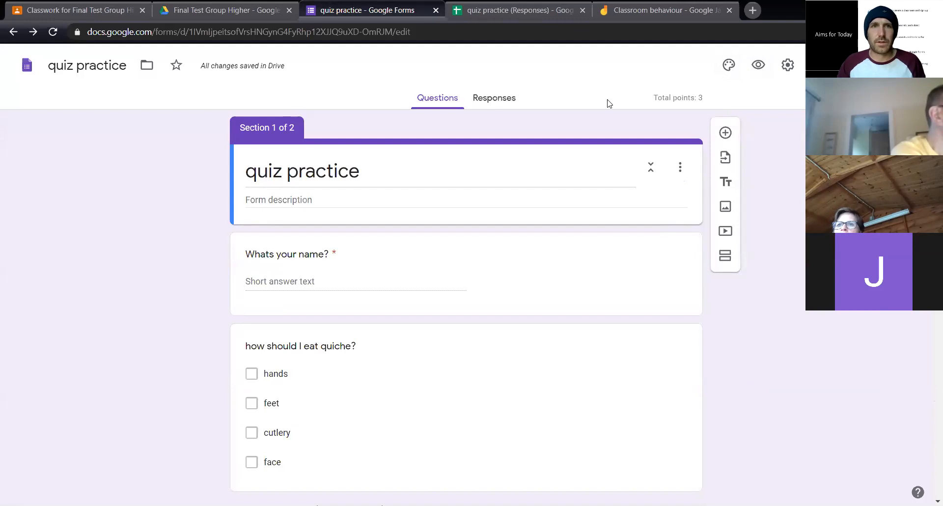
Switch to Google Classroom and view the stream and marks of Final Test Group
{"action": "left_click", "coordinate": [61, 9]}
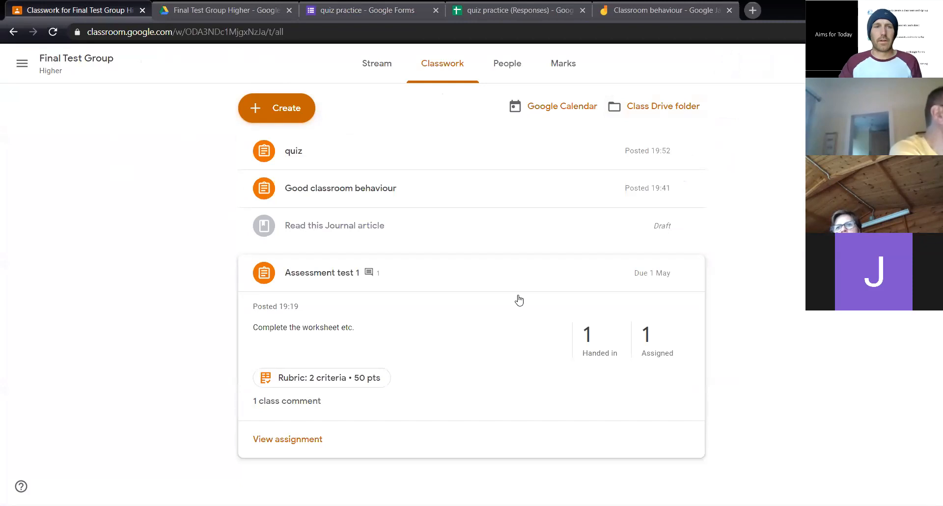
{"action": "left_click", "coordinate": [67, 64]}
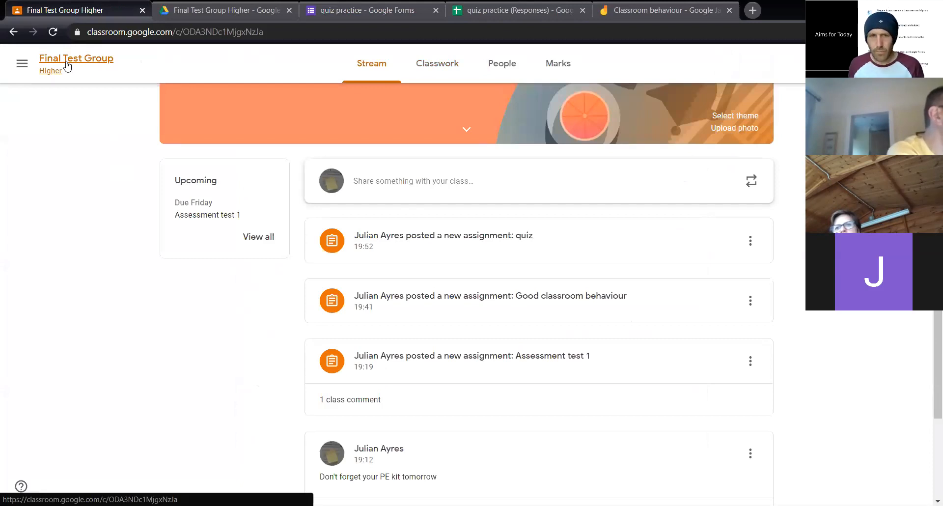
{"action": "left_click", "coordinate": [570, 69]}
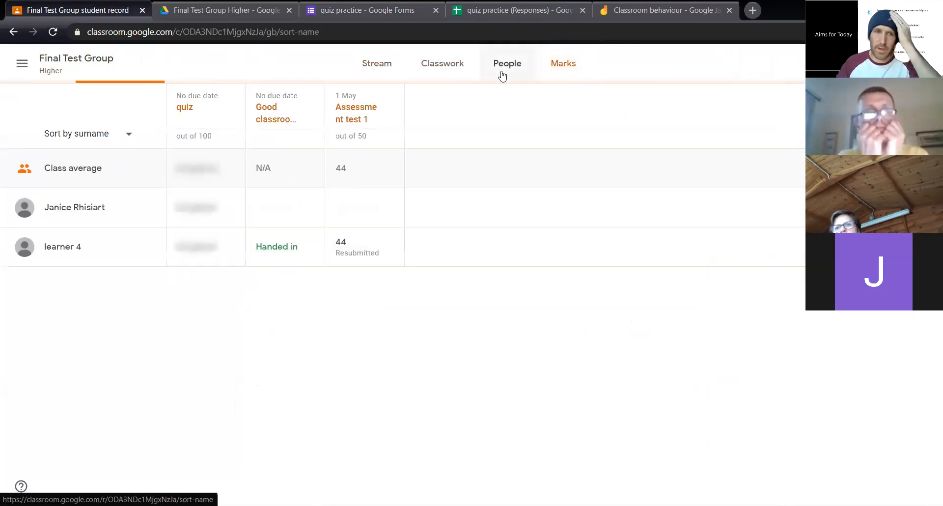
{"action": "left_click", "coordinate": [386, 70]}
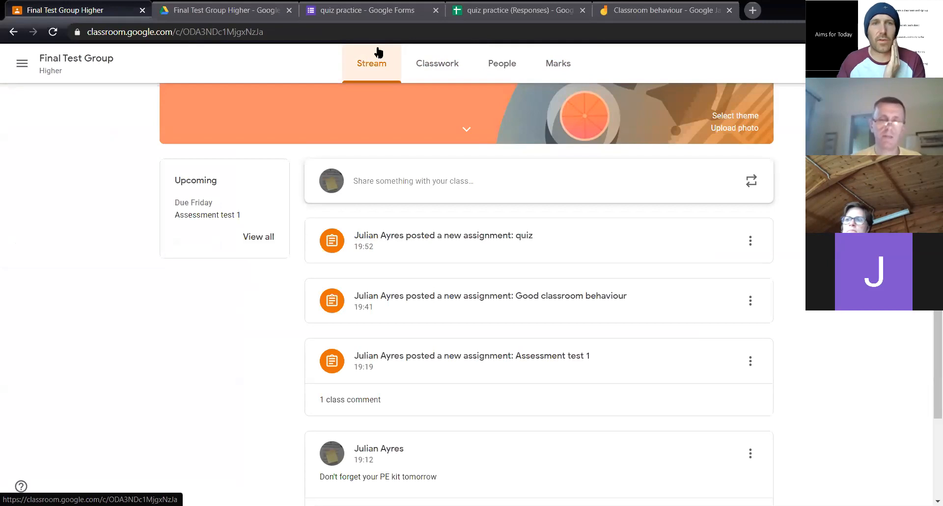
Switch back to the "quiz practice" form and view its second section with the battle of Hastings question
{"action": "left_click", "coordinate": [369, 10]}
{"action": "scroll", "coordinate": [393, 288], "scroll_direction": "down", "scroll_amount": 5}
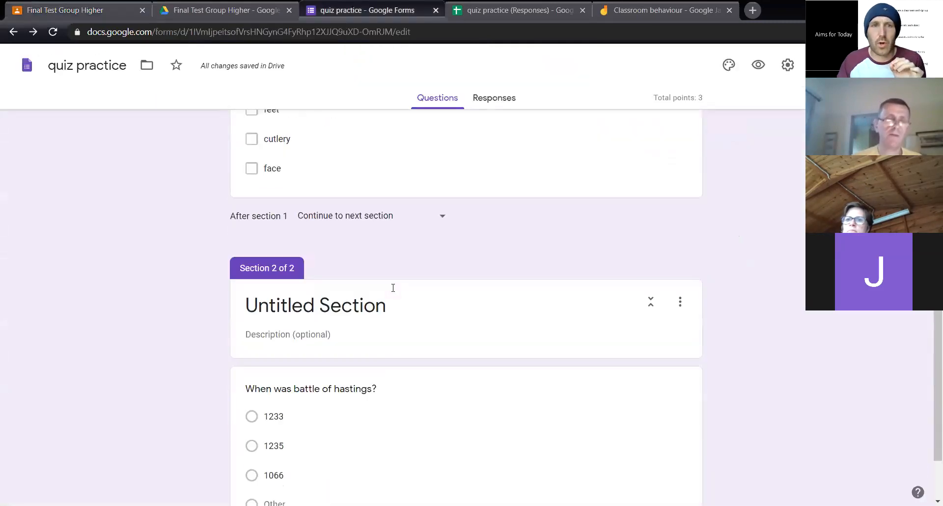
{"action": "scroll", "coordinate": [392, 290], "scroll_direction": "down", "scroll_amount": 2}
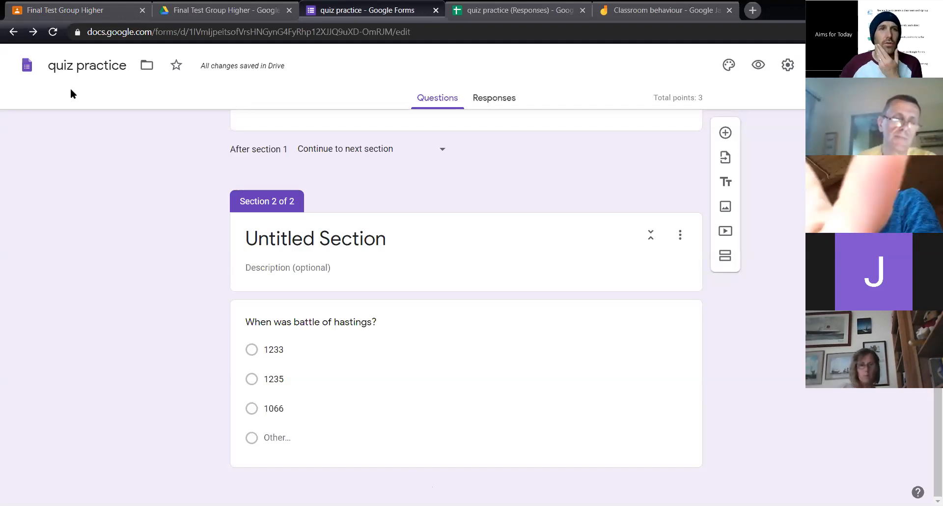
Switch to Google Classroom, open the "Wednesday NEU Gang" class and display its class code enlarged, closing it when finished
{"action": "key", "text": "ctrl+1"}
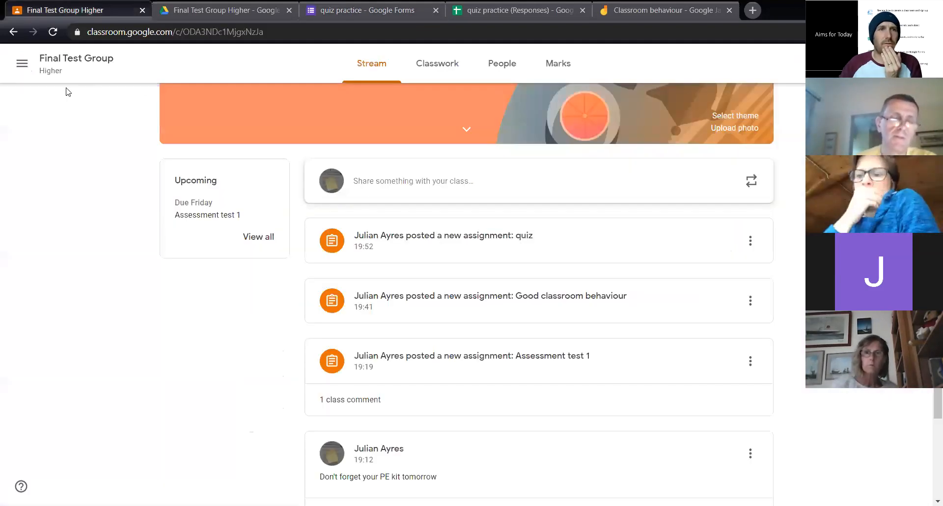
{"action": "left_click", "coordinate": [22, 63]}
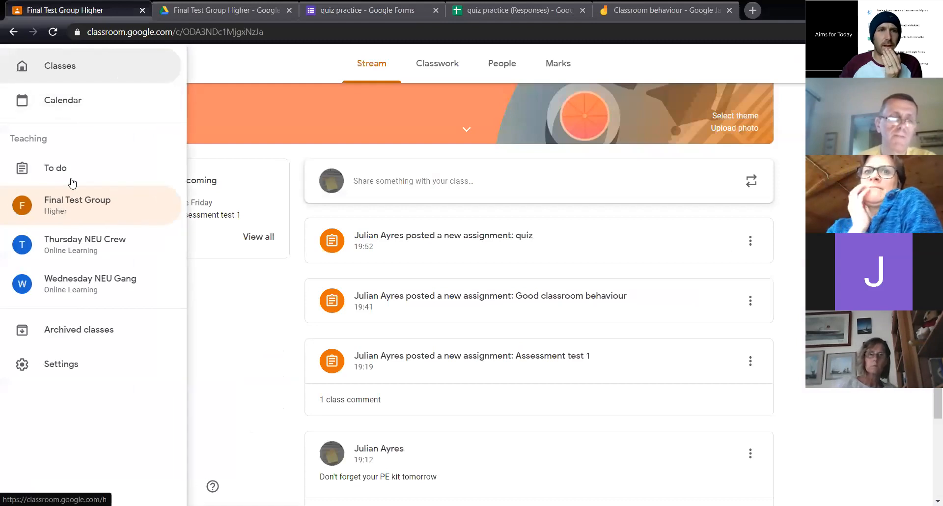
{"action": "left_click", "coordinate": [91, 281]}
{"action": "left_click", "coordinate": [270, 171]}
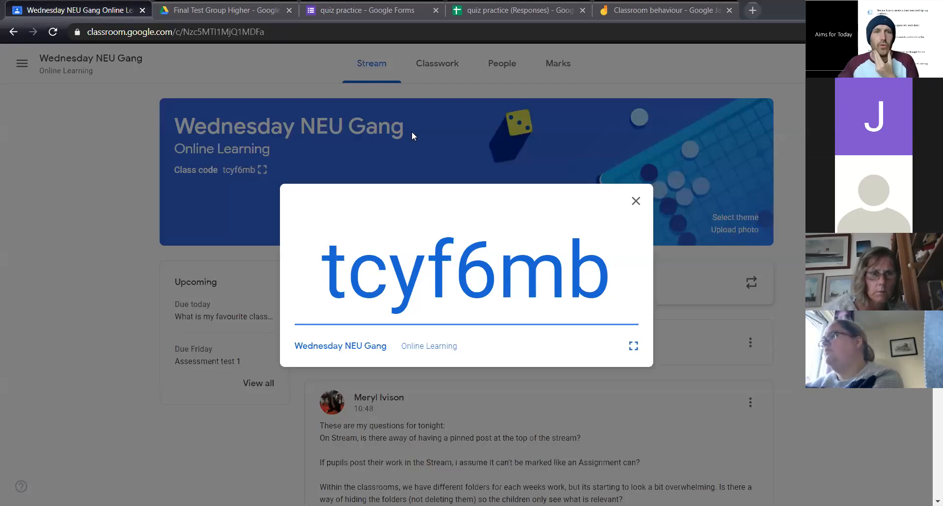
{"action": "left_click", "coordinate": [637, 202]}
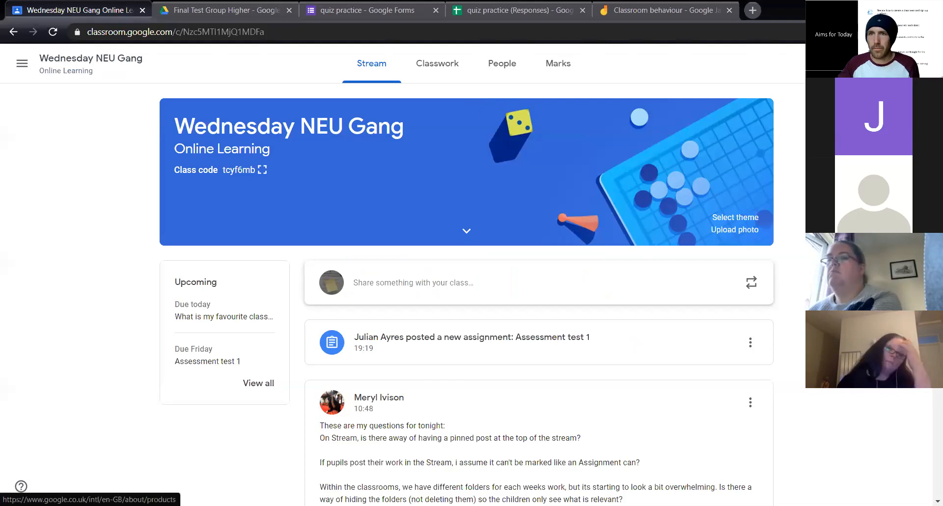
Open Google Drive from Classroom, view the class folders inside the "Classroom" folder and return to My Drive
{"action": "left_click", "coordinate": [881, 63]}
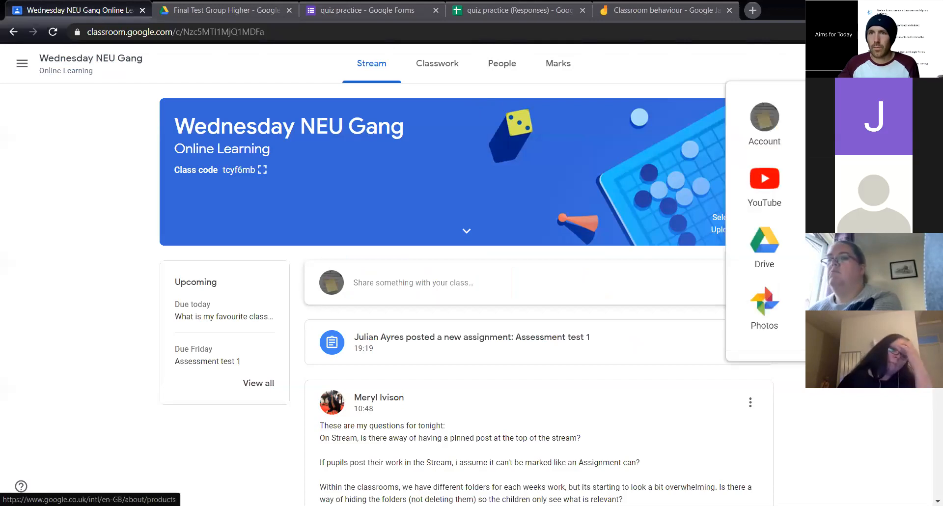
{"action": "left_click", "coordinate": [774, 239]}
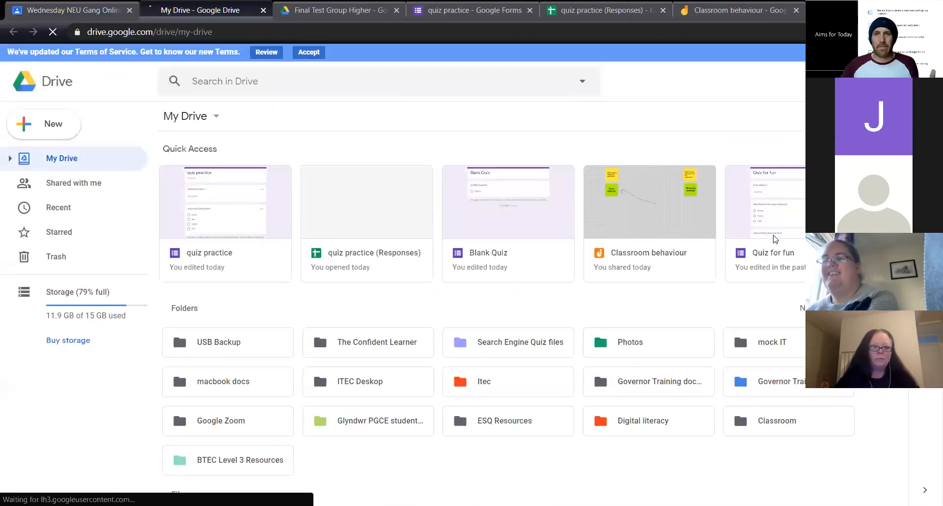
{"action": "scroll", "coordinate": [627, 228], "scroll_direction": "down", "scroll_amount": 4}
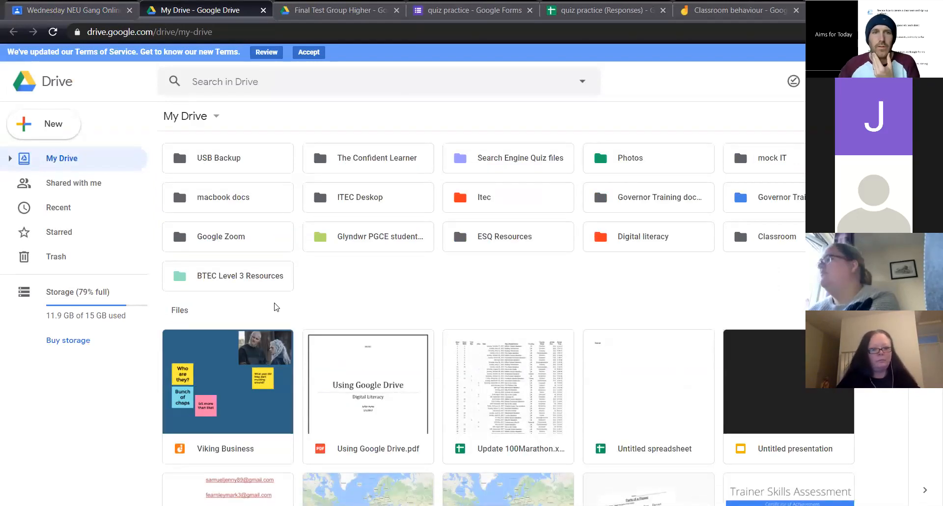
{"action": "double_click", "coordinate": [770, 237]}
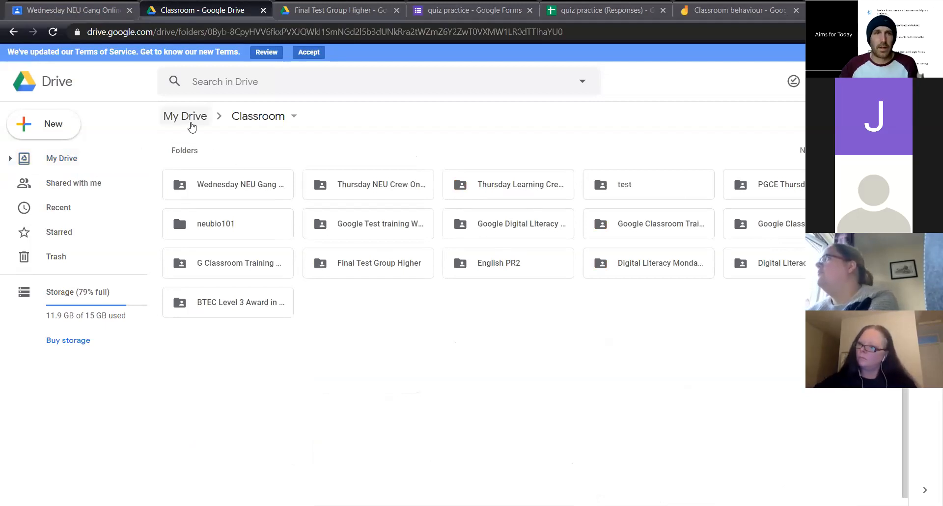
{"action": "left_click", "coordinate": [192, 126]}
{"action": "scroll", "coordinate": [687, 270], "scroll_direction": "down", "scroll_amount": 4}
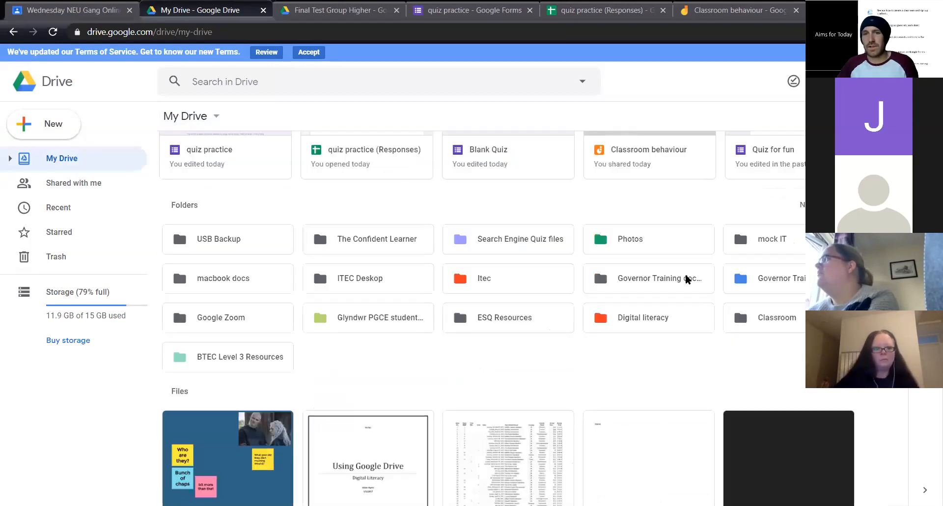